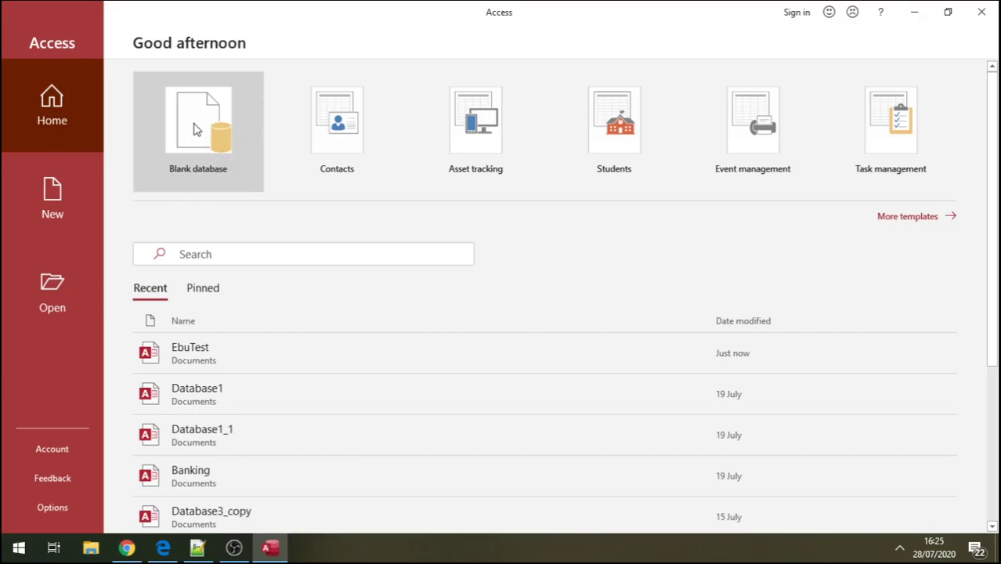
- Create a blank database with the file name TEACHERS_STUDENTS_COURSES
click(196, 129)
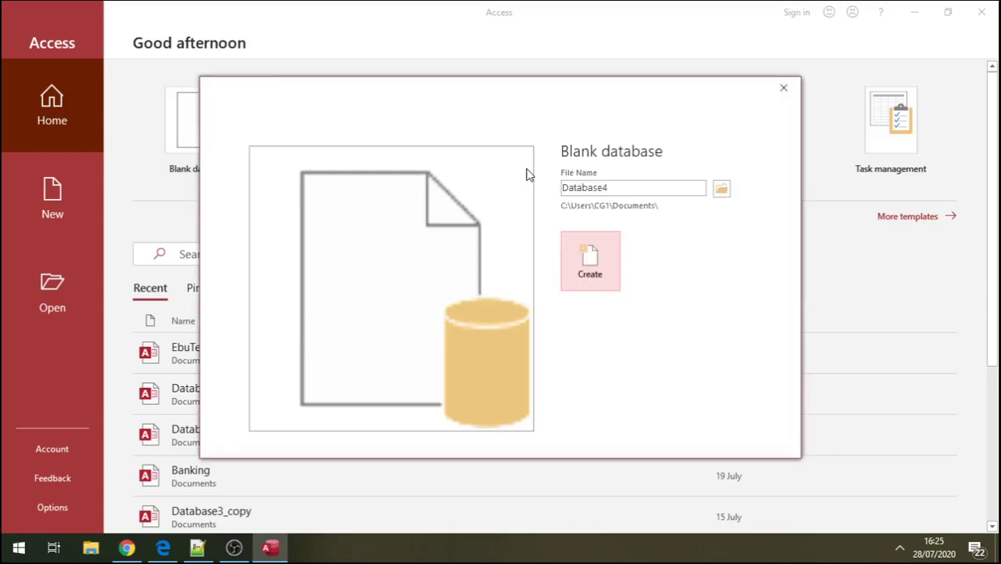
double_click(619, 186)
key(BackSpace)
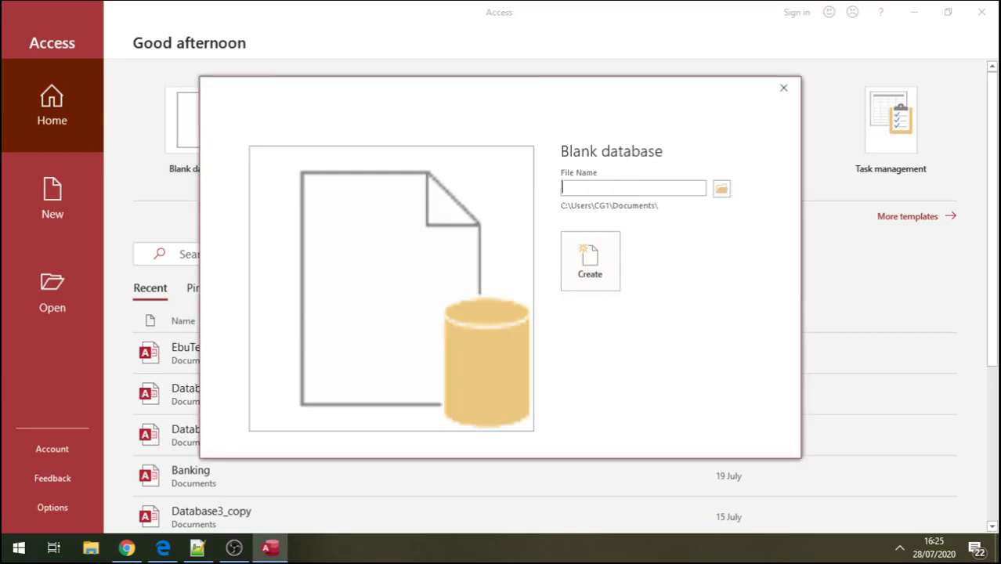
text(TEACHERS_STUDENT)
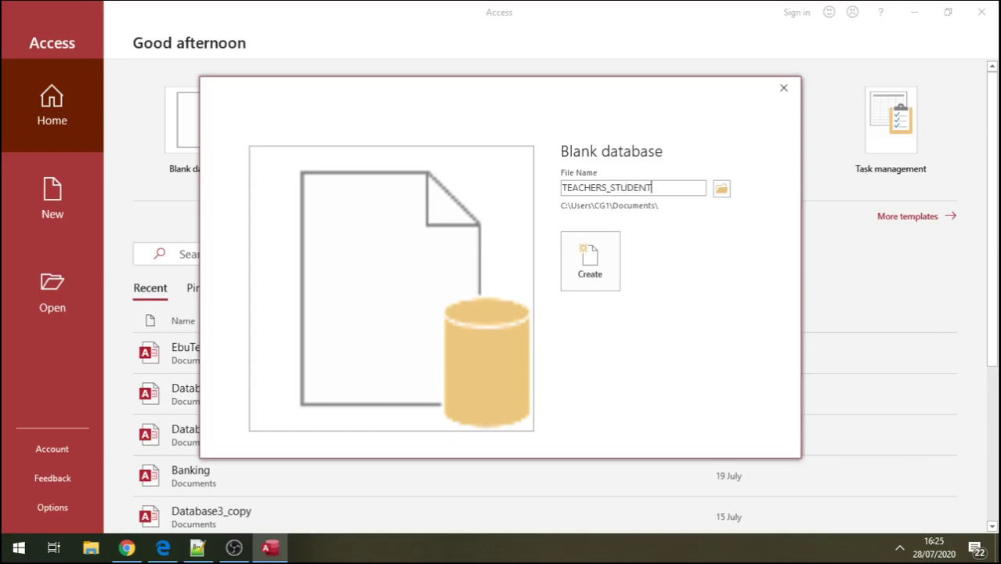
text(S_COURSES)
click(599, 268)
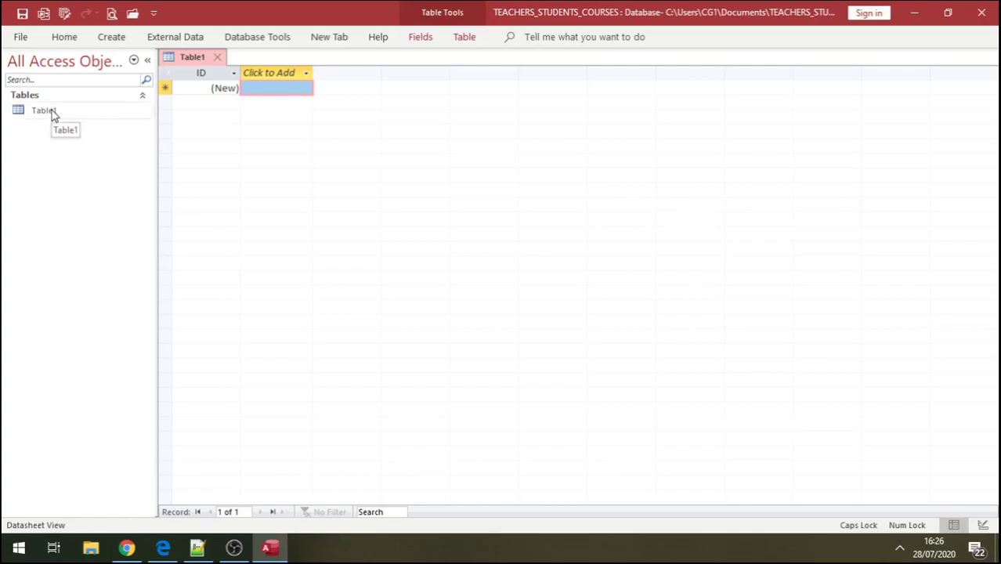
- Switch Table1 to Design View, saving it under the name tbl_students
right_click(54, 114)
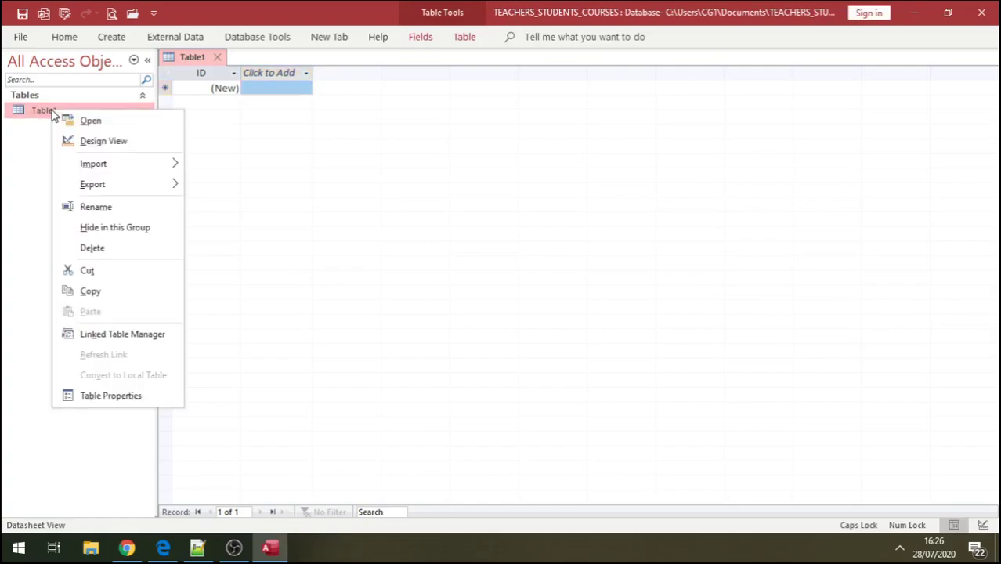
click(95, 143)
click(440, 194)
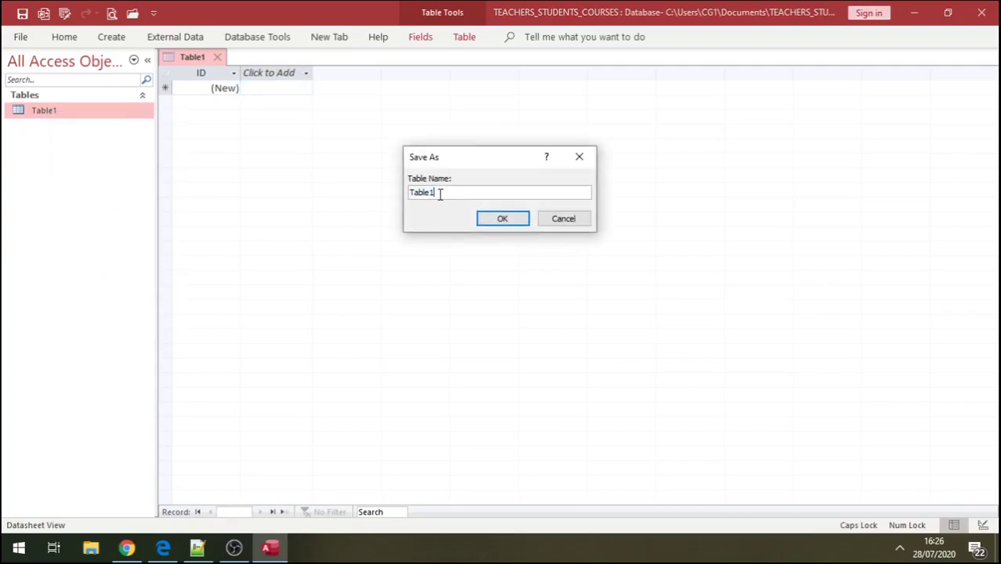
key(BackSpace)
key(BackSpace)
key(BackSpace)
key(BackSpace)
key(BackSpace)
text(STUDENT)
key(BackSpace)
key(BackSpace)
key(BackSpace)
key(BackSpace)
key(BackSpace)
key(BackSpace)
key(BackSpace)
key(Caps_Lock)
text(studentas)
key(BackSpace)
key(BackSpace)
click(410, 193)
text(tbl_)
click(489, 221)
- Rename the ID field to students_id and add an sname field
click(218, 89)
key(BackSpace)
key(BackSpace)
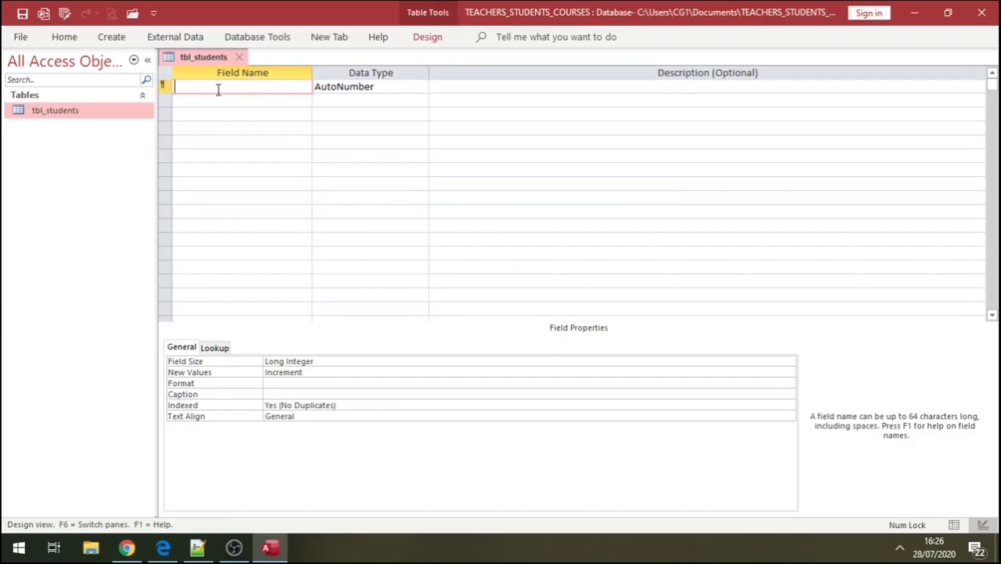
text(students_id)
click(223, 100)
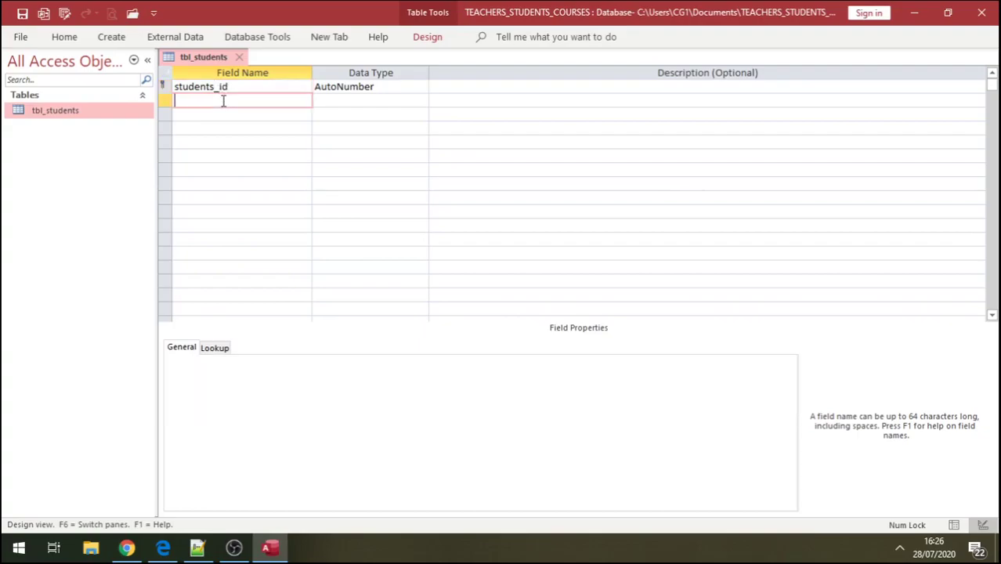
text(f)
key(BackSpace)
text(sname)
- Add the slastName and sDOB fields
click(206, 115)
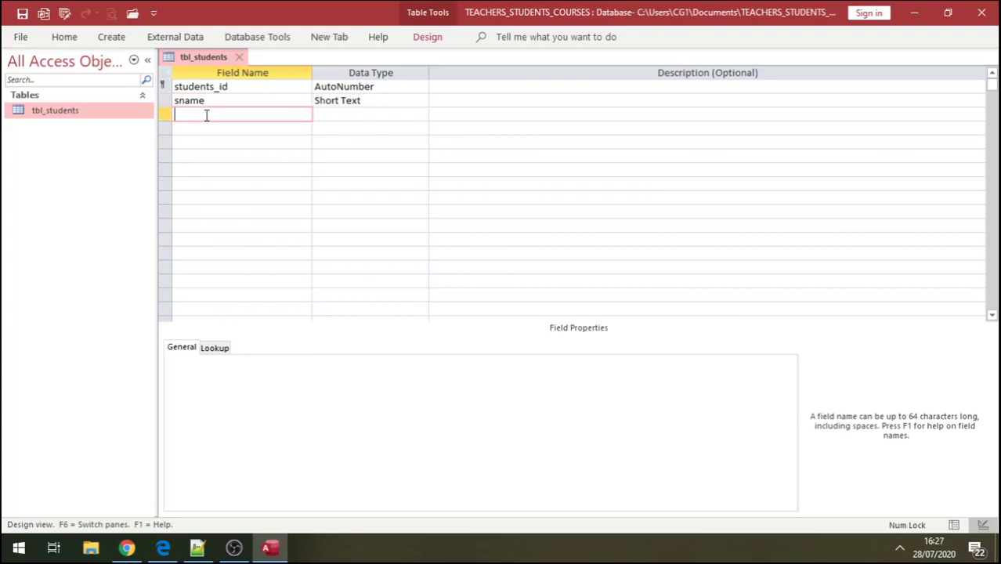
text(slastName)
click(202, 128)
text(s)
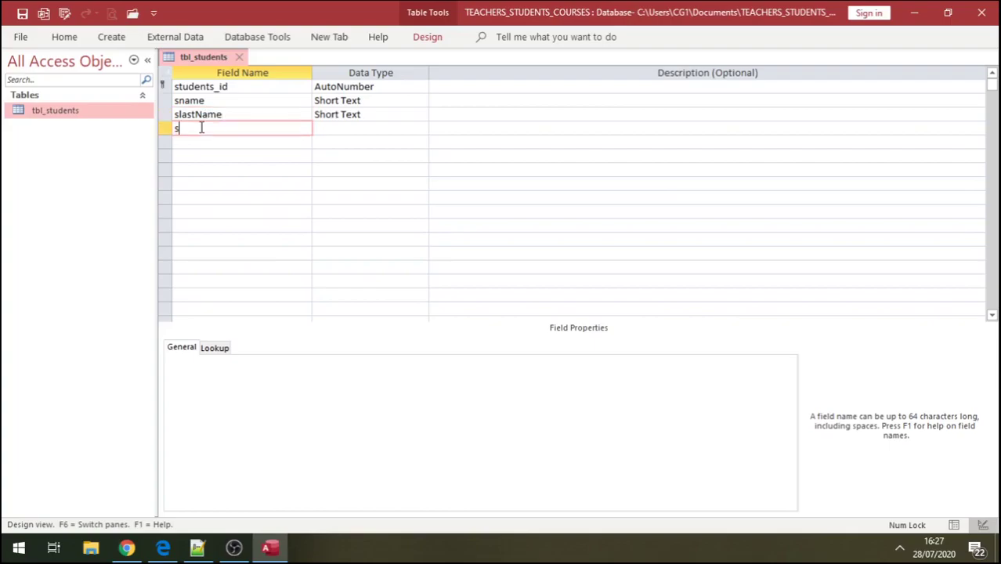
key(Caps_Lock)
text(DOB)
- Make sDOB a Date/Time field, then close and save the tbl_students design
click(341, 127)
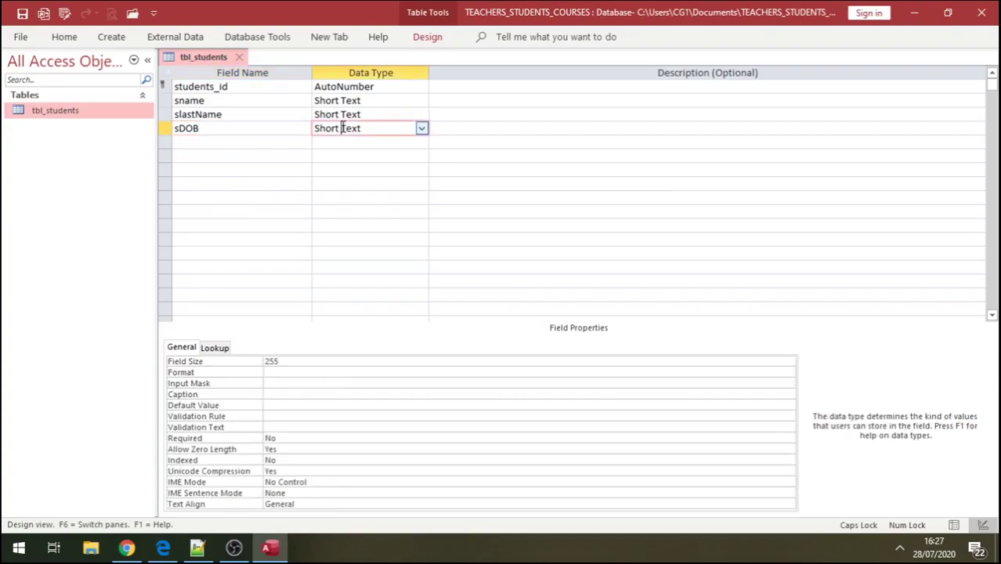
click(420, 129)
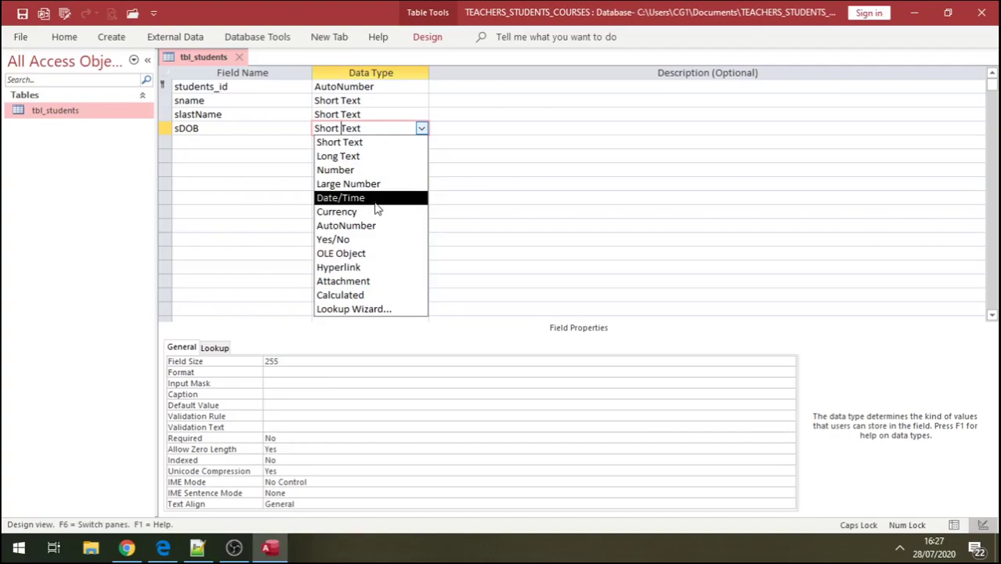
click(340, 198)
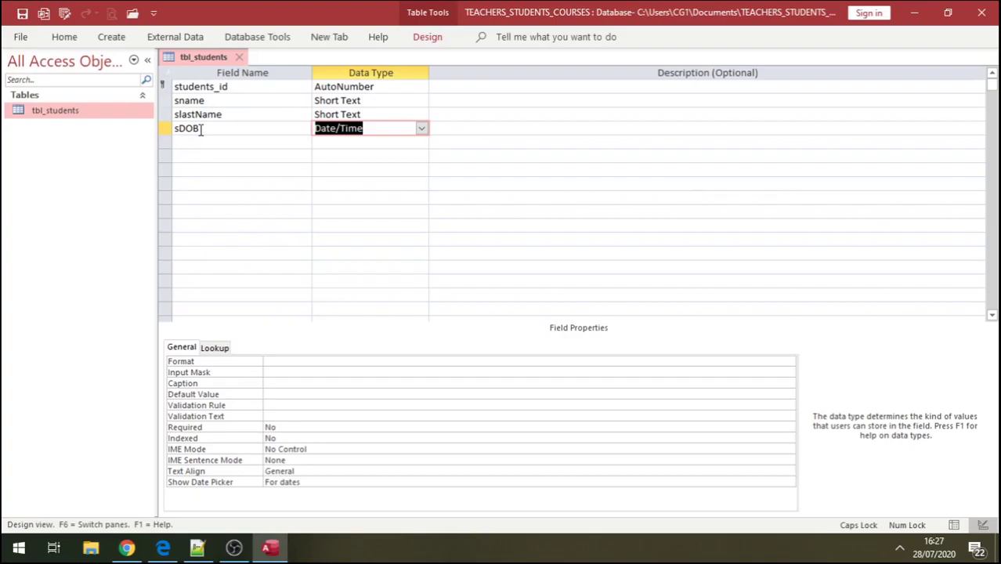
click(239, 58)
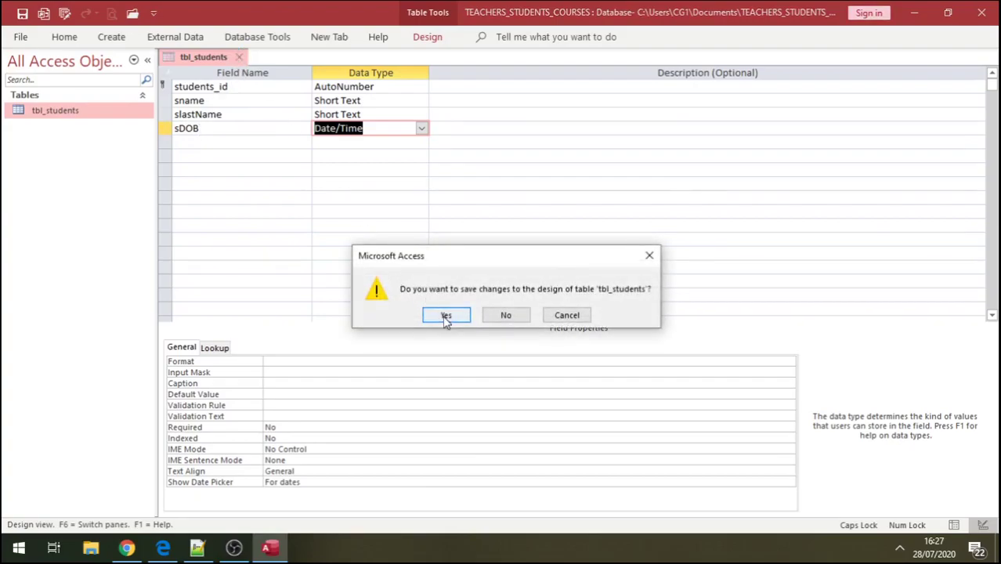
click(445, 314)
- Create a new table and save it as tbl_courses in Design View
click(112, 39)
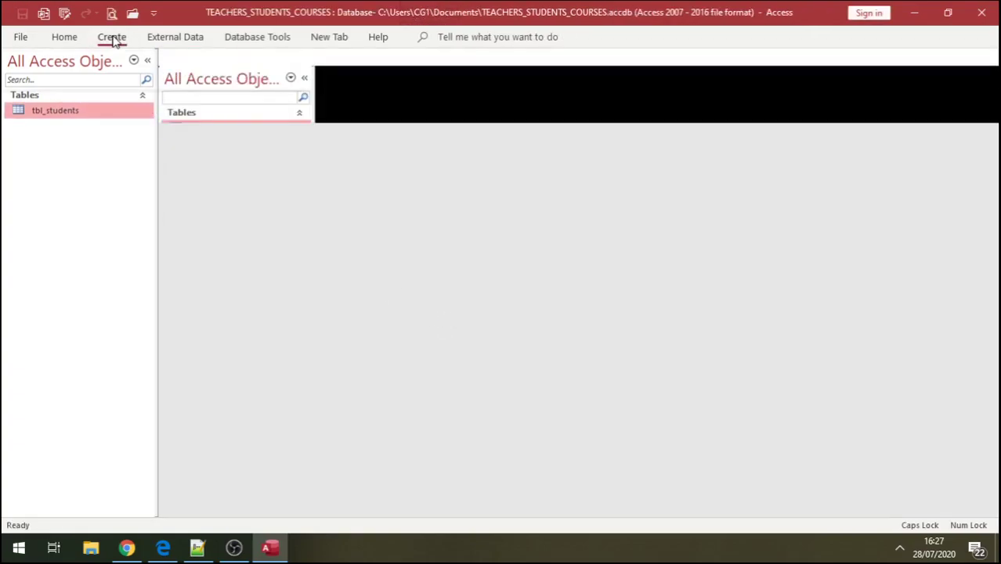
click(80, 67)
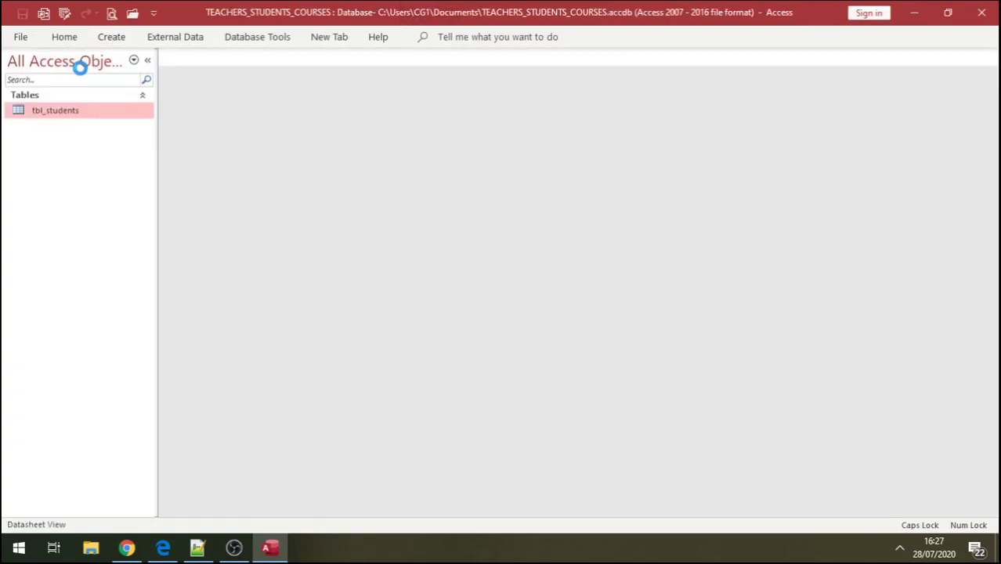
click(50, 112)
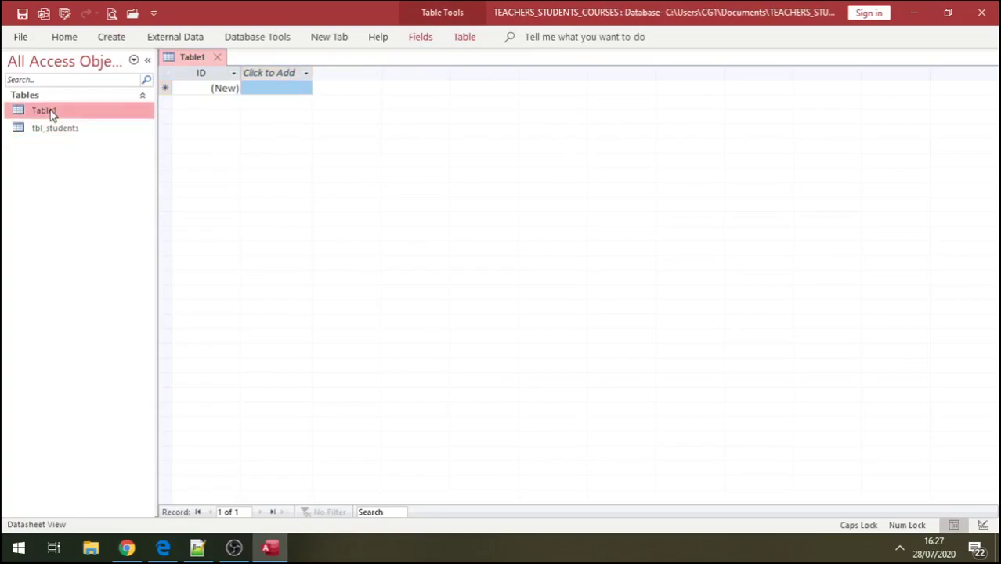
right_click(50, 112)
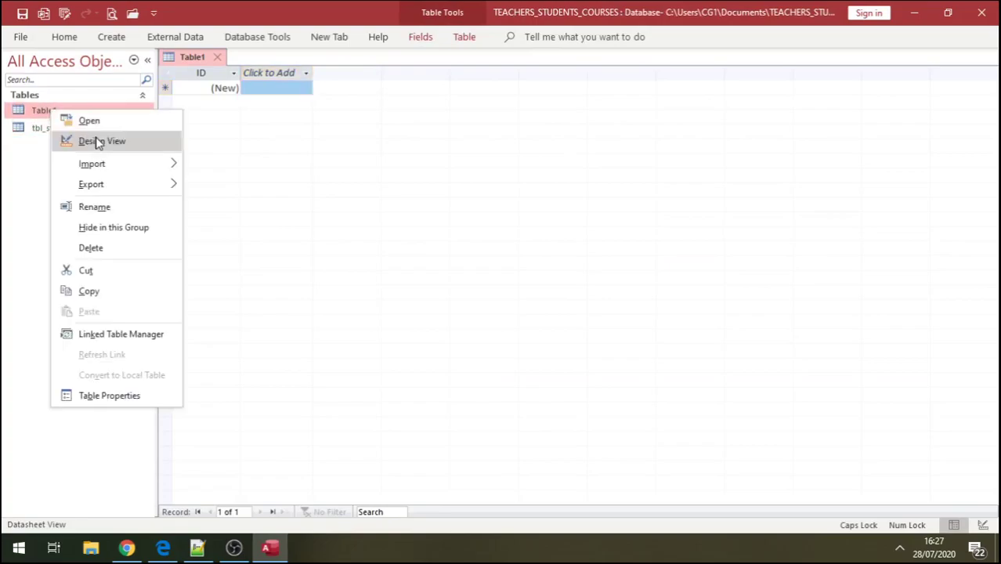
click(97, 142)
click(453, 191)
key(BackSpace)
key(BackSpace)
key(BackSpace)
key(BackSpace)
key(BackSpace)
text(TBL)
key(BackSpace)
key(BackSpace)
key(BackSpace)
key(Caps_Lock)
text(tbl_)
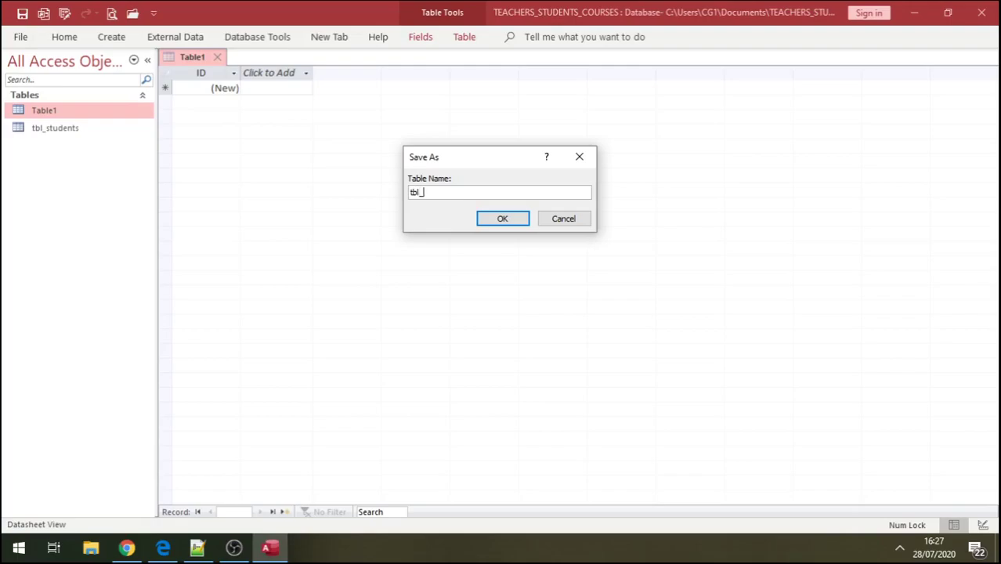
text(courses)
click(511, 218)
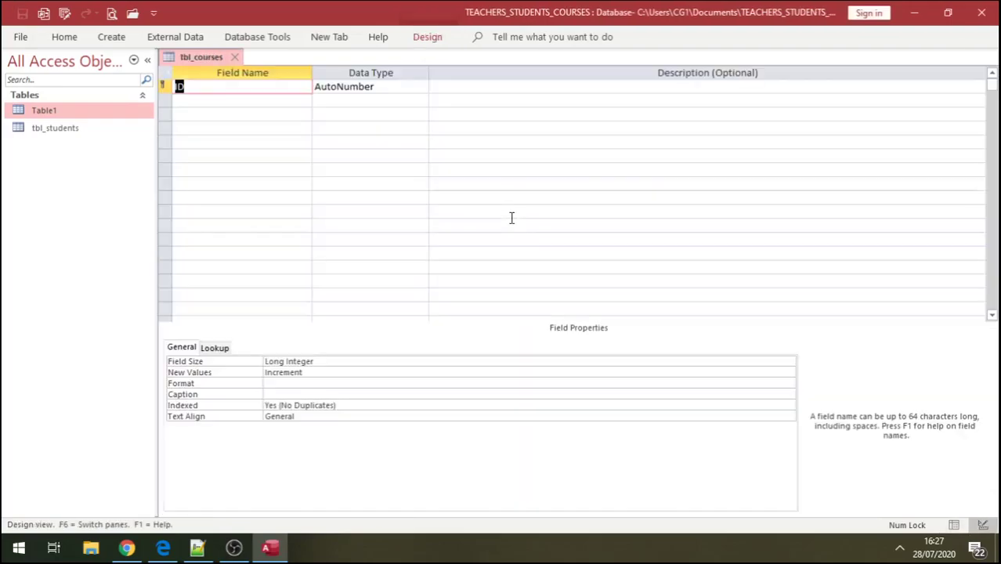
- Define the fields courses_id and courses, then close the tbl_courses design
click(205, 86)
key(BackSpace)
key(BackSpace)
text(cou)
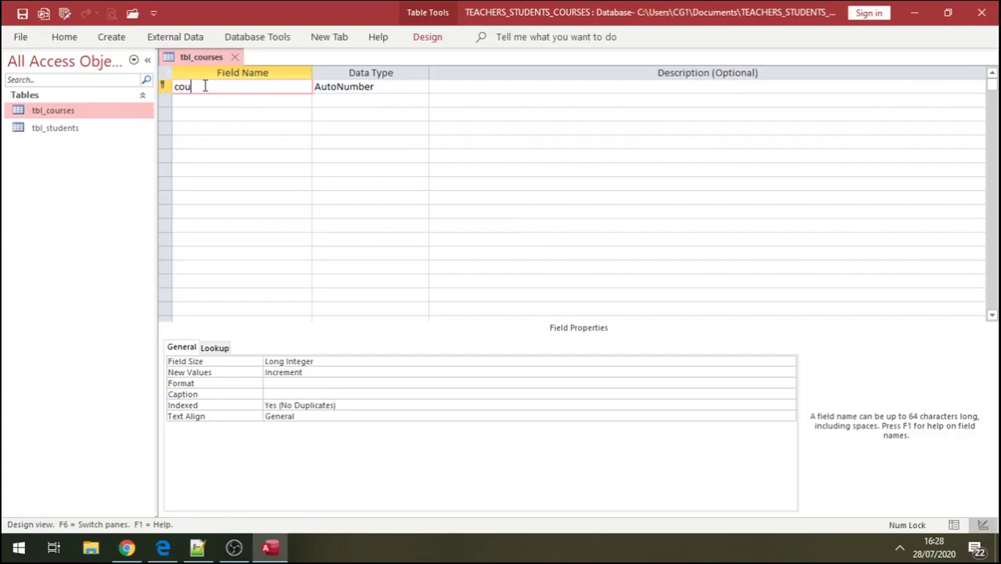
text(rses_id)
click(202, 99)
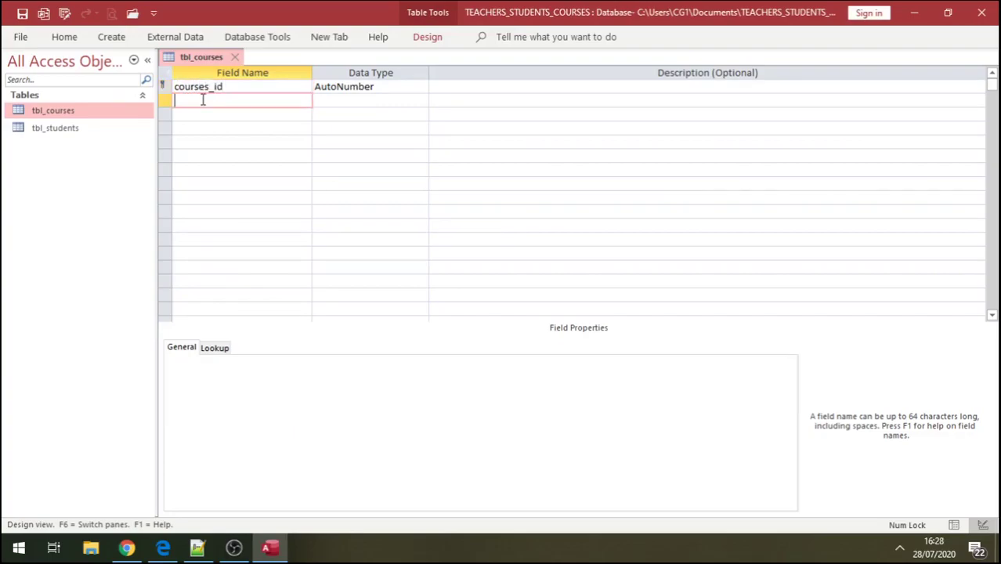
text(cpurs)
key(BackSpace)
key(BackSpace)
key(BackSpace)
key(BackSpace)
text(ourses)
click(205, 114)
click(236, 61)
- Create another new table and save it as tbl_teachers in Design View
click(111, 39)
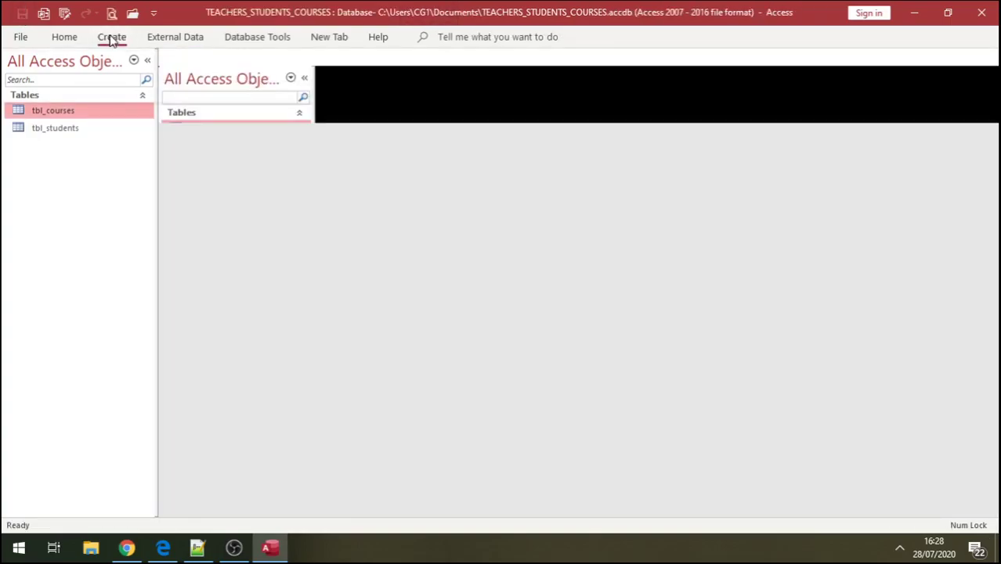
click(79, 79)
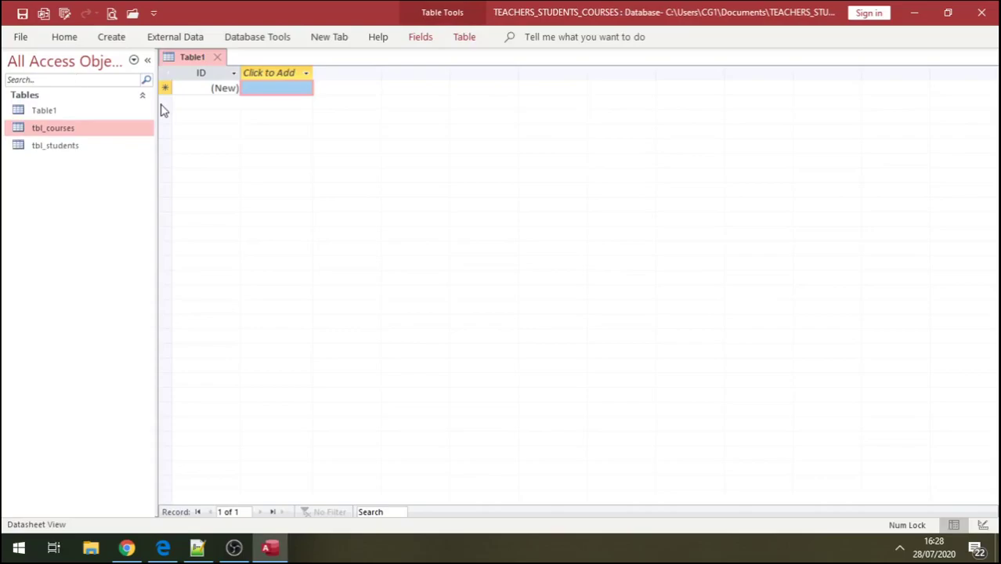
right_click(55, 112)
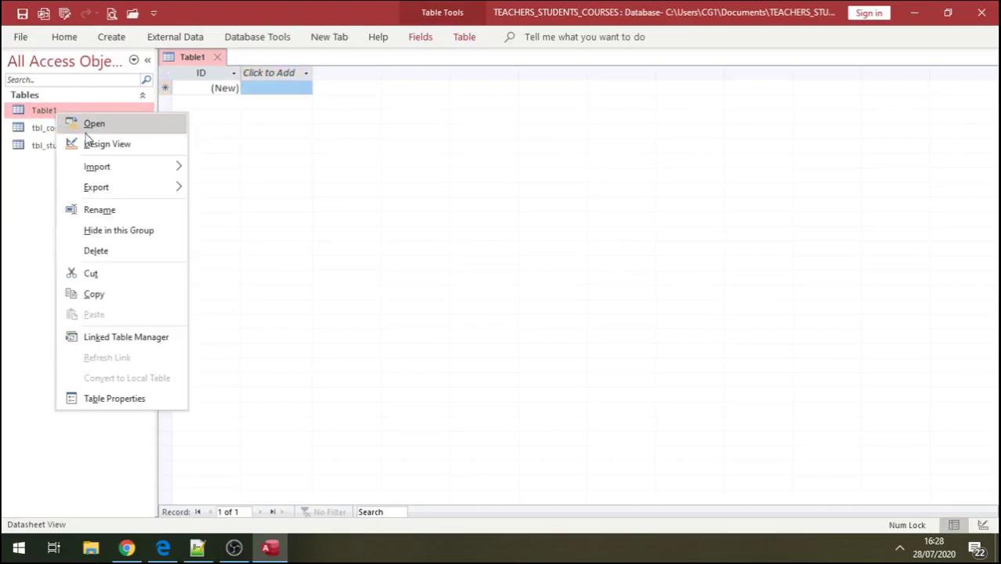
click(102, 144)
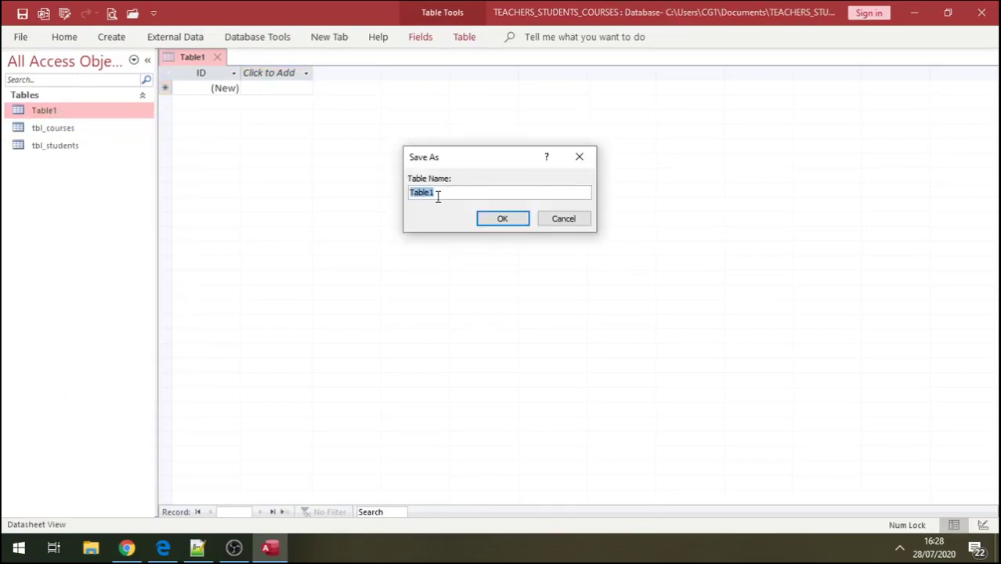
text(tbl_teachers)
click(502, 219)
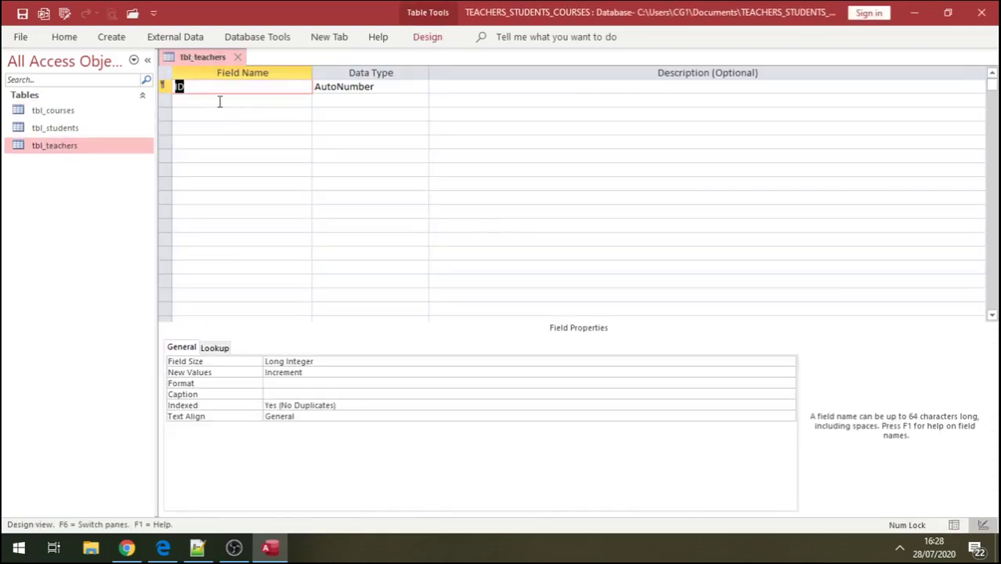
- Define the fields teachers_id, tname and tlastname
click(207, 92)
key(BackSpace)
key(BackSpace)
text(teachers_id)
click(206, 100)
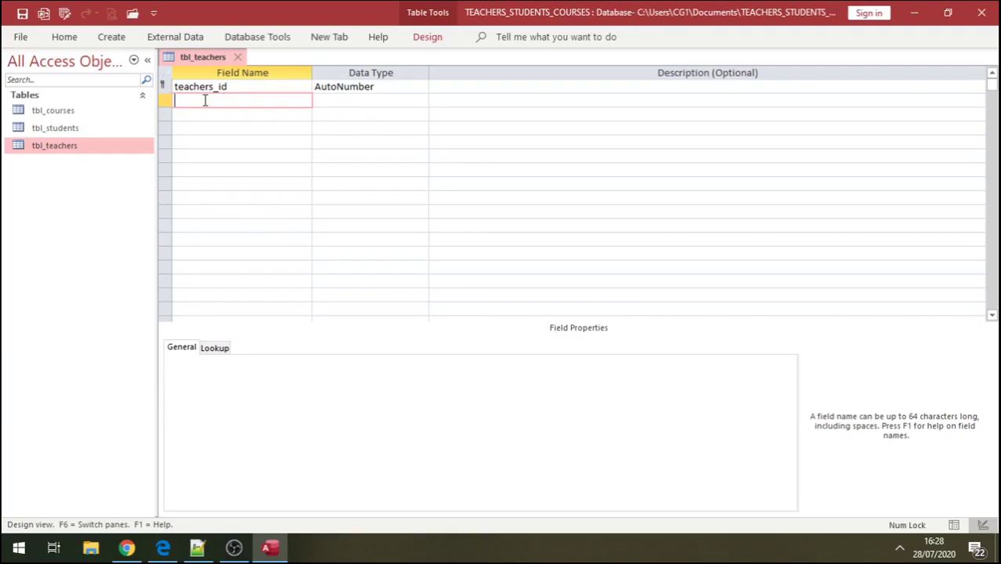
text(f)
key(BackSpace)
text(tname)
click(199, 113)
text(tlastname)
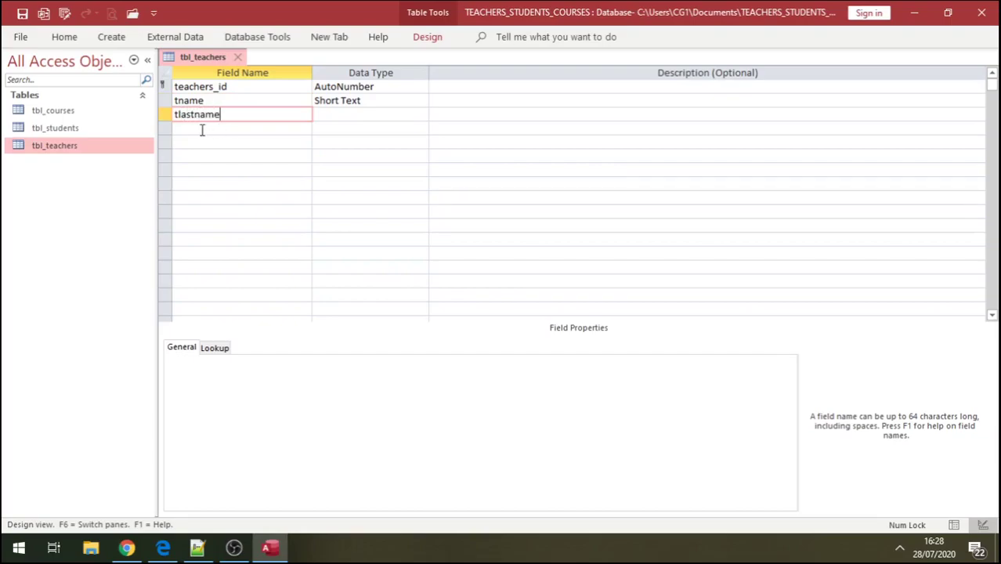
- Add dob and badge as Short Text fields and save the tbl_teachers design
click(196, 129)
text(dob)
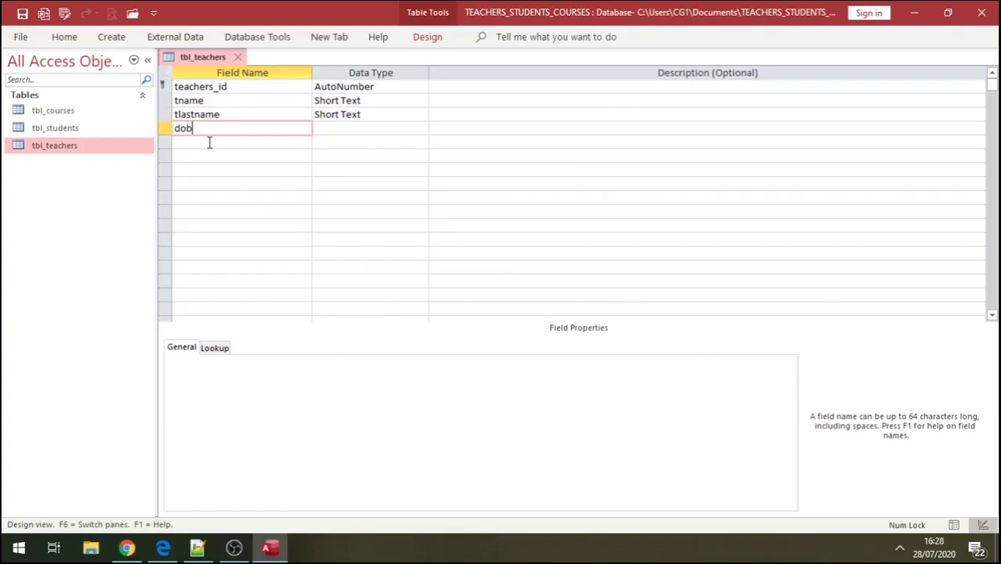
click(337, 128)
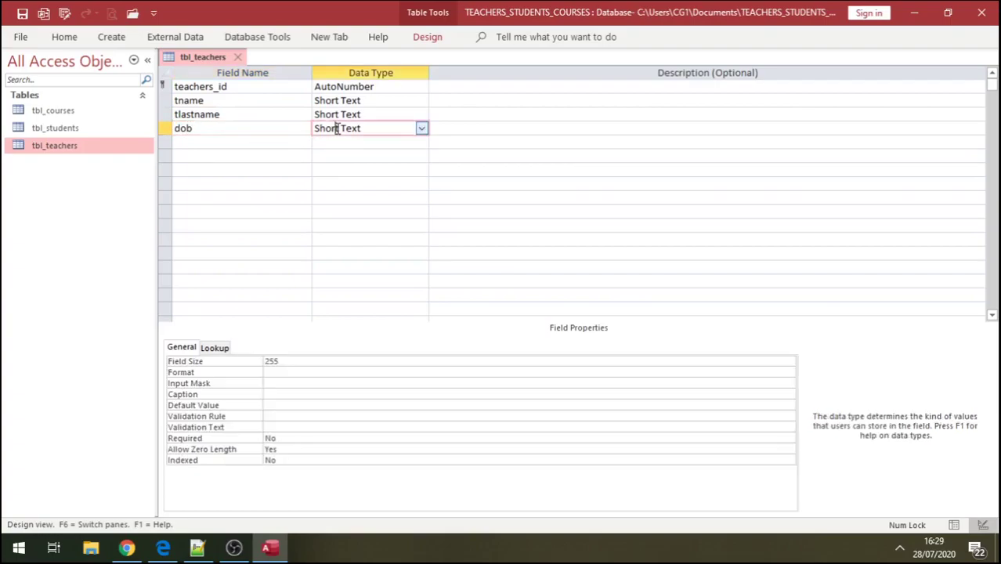
click(221, 145)
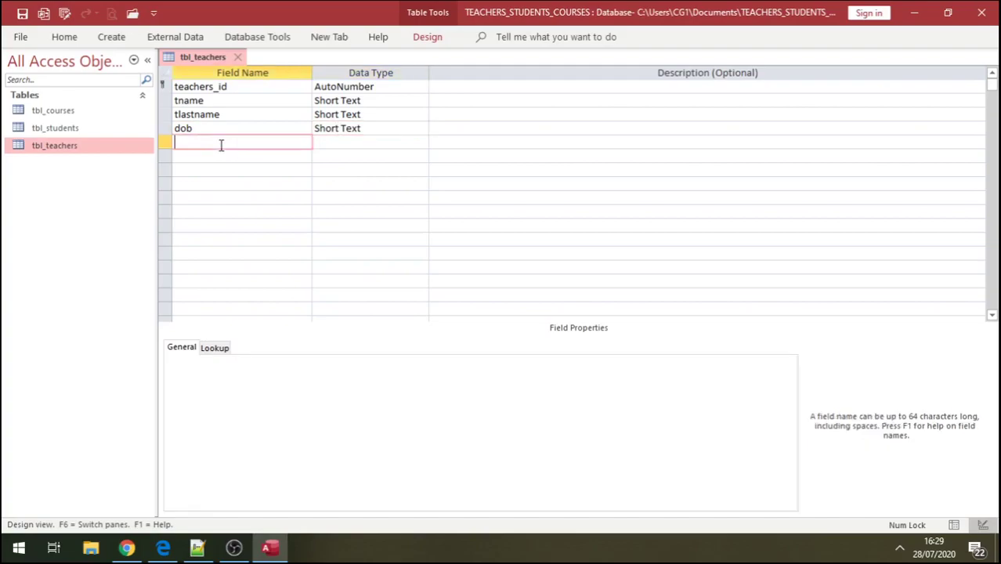
text(b)
text(atch)
key(BackSpace)
key(BackSpace)
key(BackSpace)
text(dge)
click(337, 141)
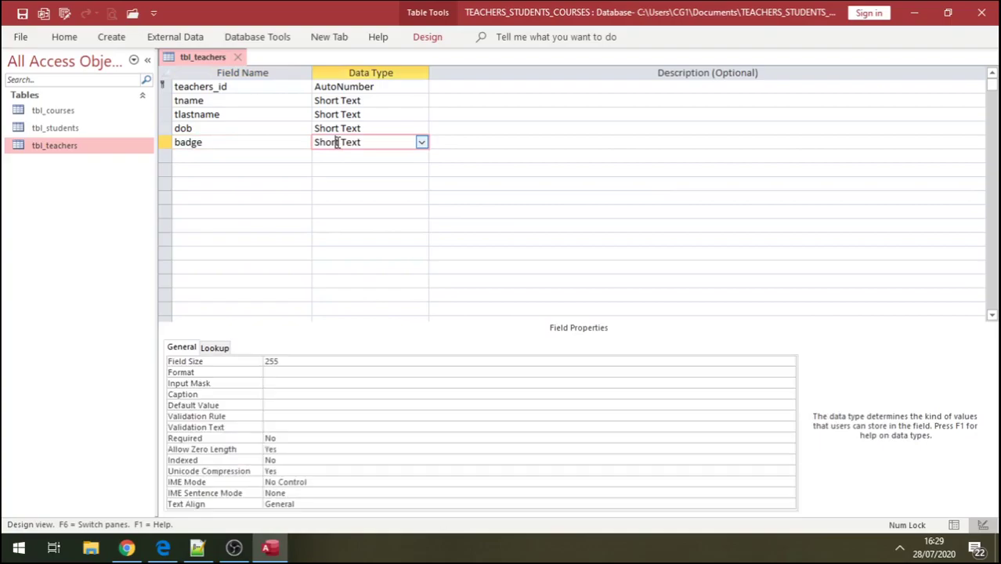
click(22, 13)
- Close tbl_teachers and create a new table saved as tbl_masters in Design View
click(243, 63)
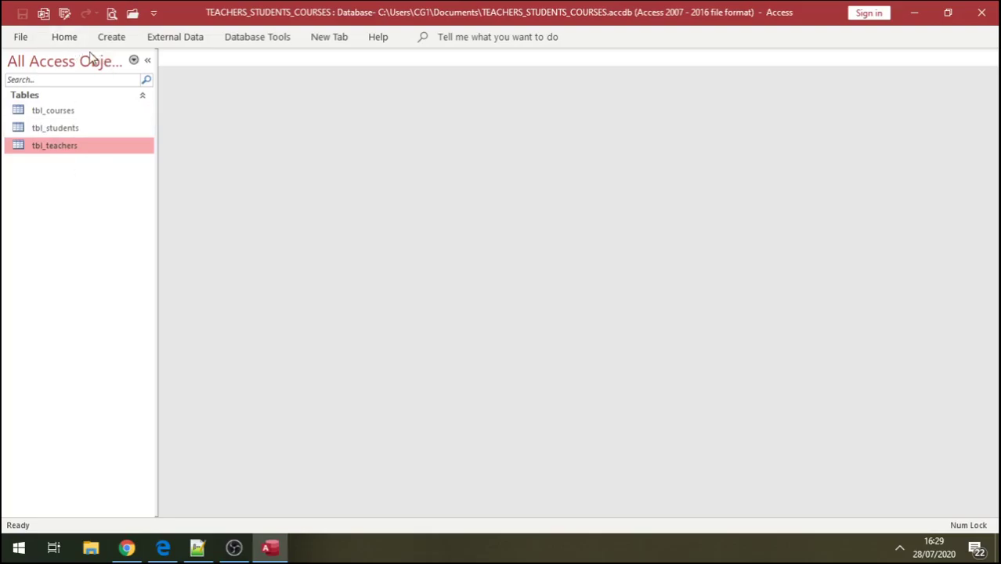
click(111, 37)
click(82, 78)
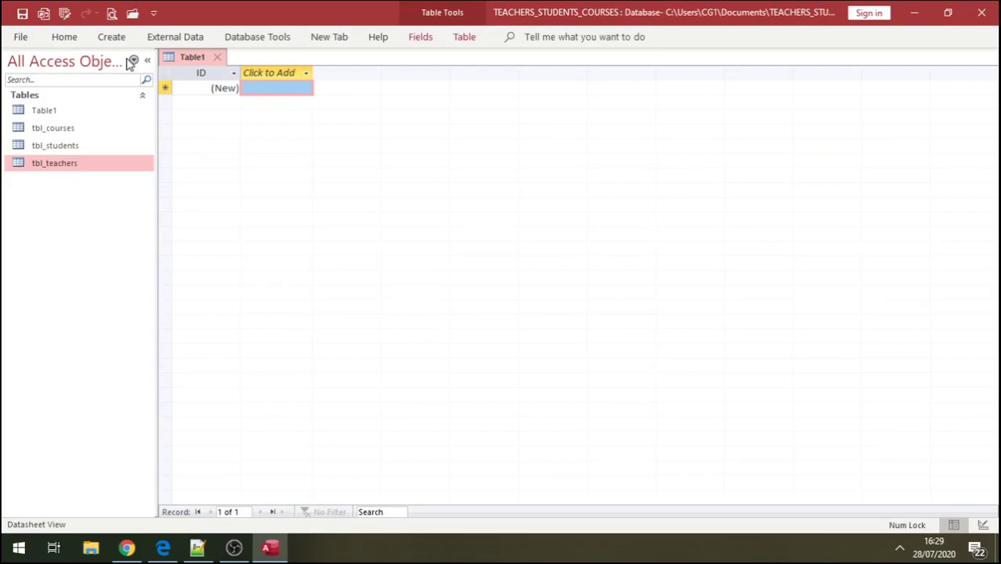
click(218, 60)
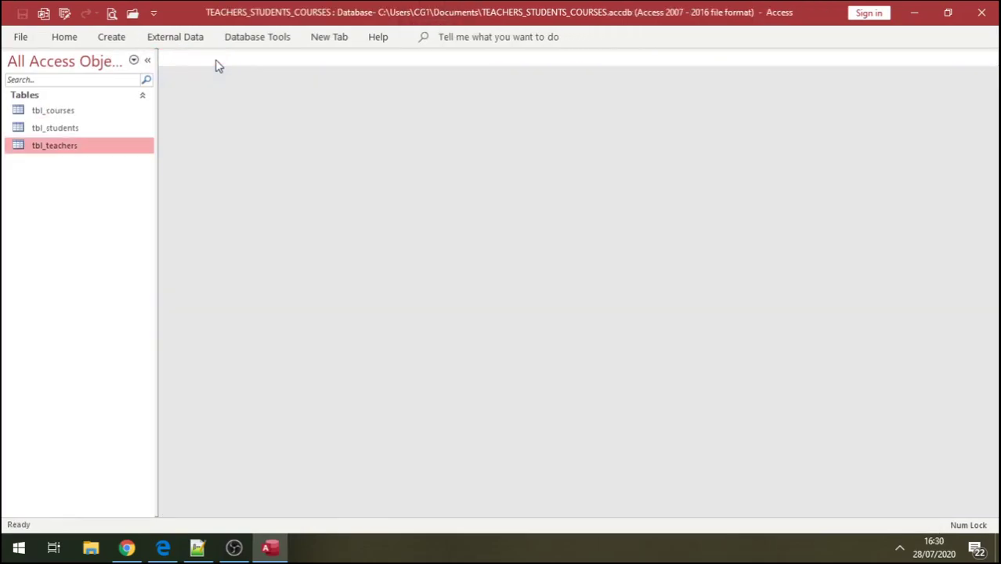
click(112, 37)
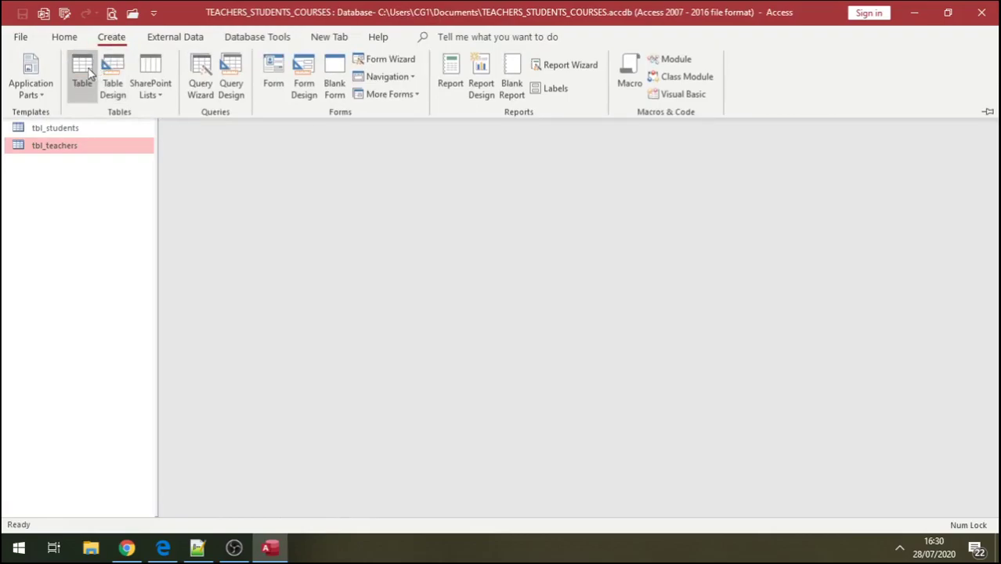
click(91, 75)
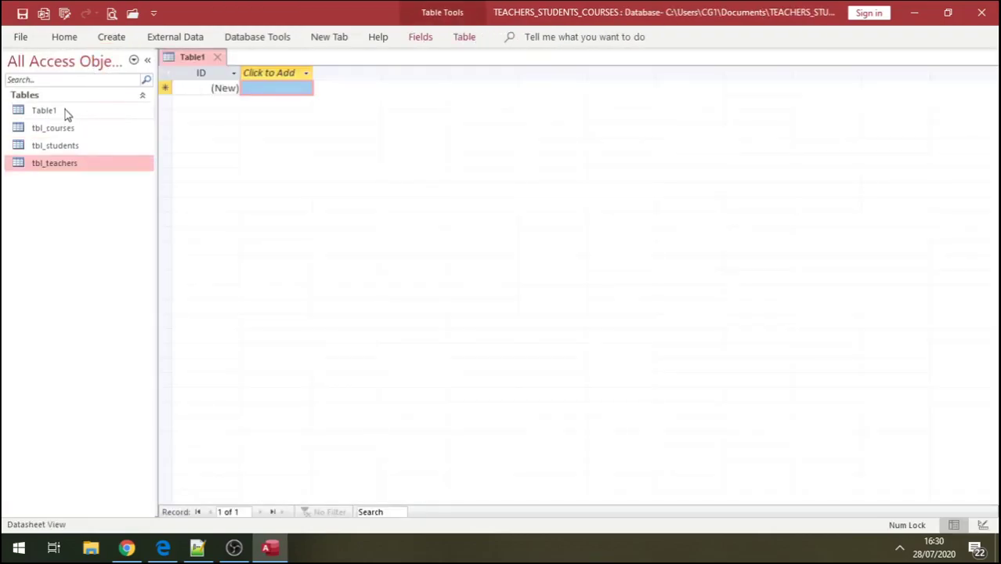
right_click(66, 112)
click(78, 140)
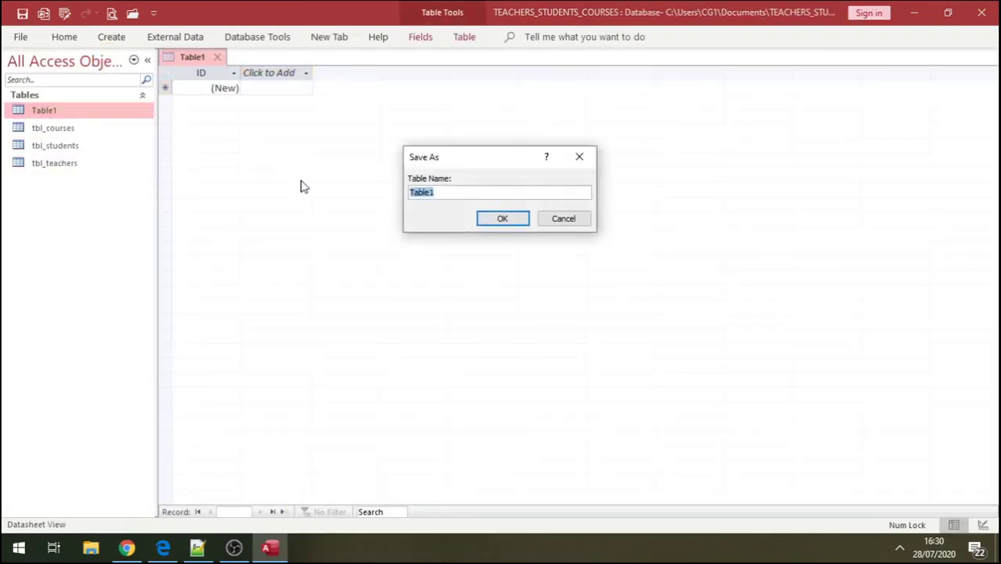
text(tbl_masters)
click(504, 220)
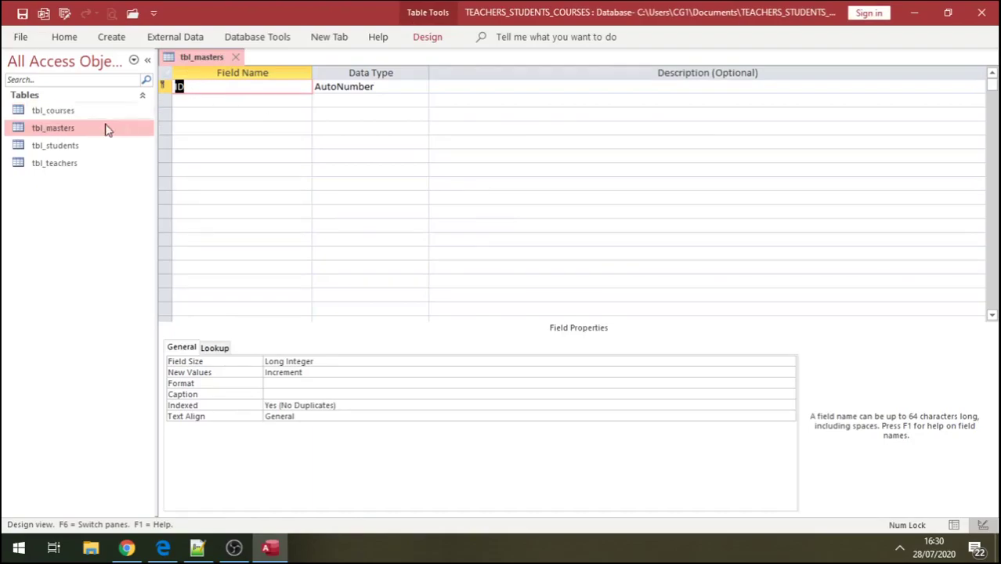
- Add students_id and teachers_id as Number fields in tbl_masters
key(BackSpace)
text(students_id)
click(385, 89)
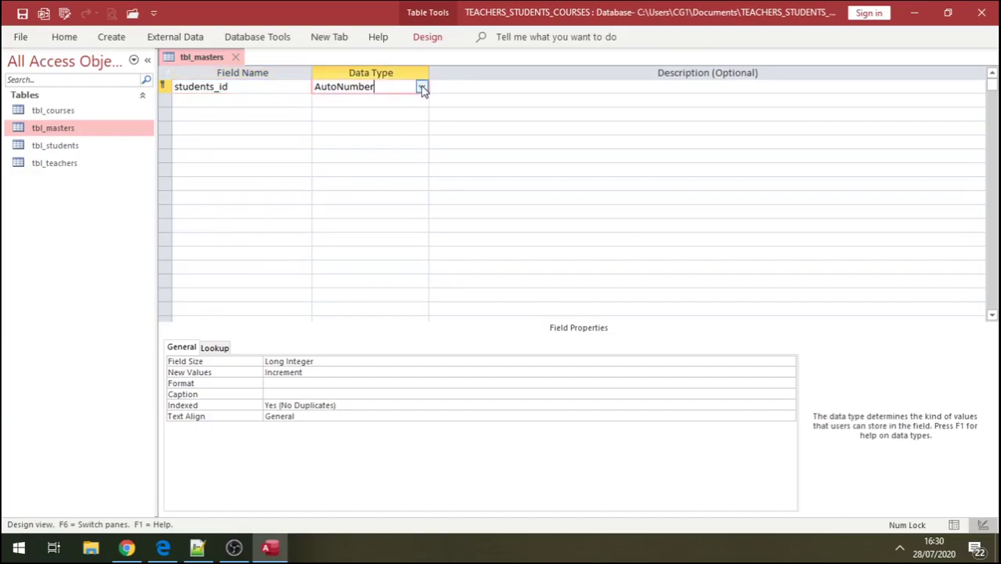
click(422, 87)
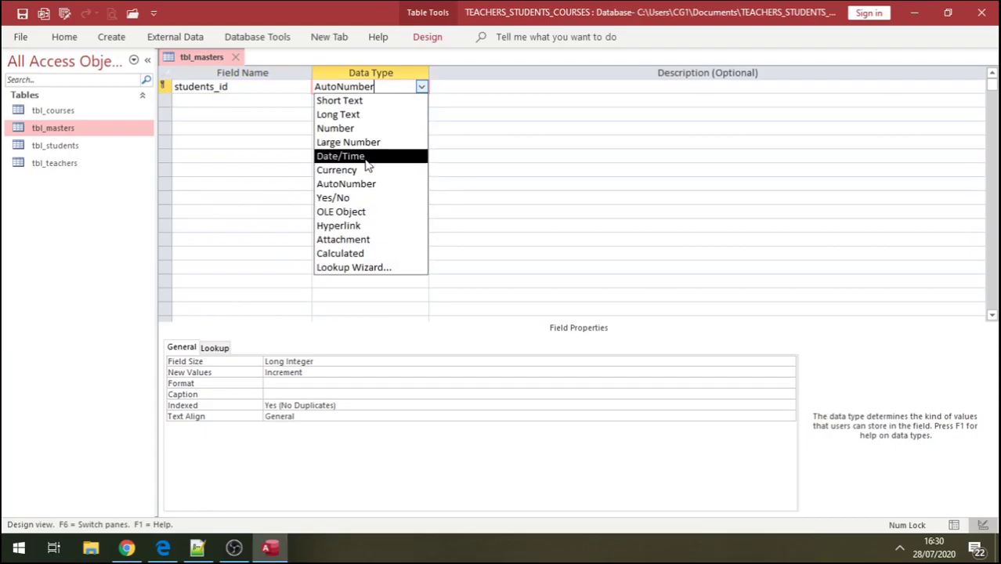
click(357, 129)
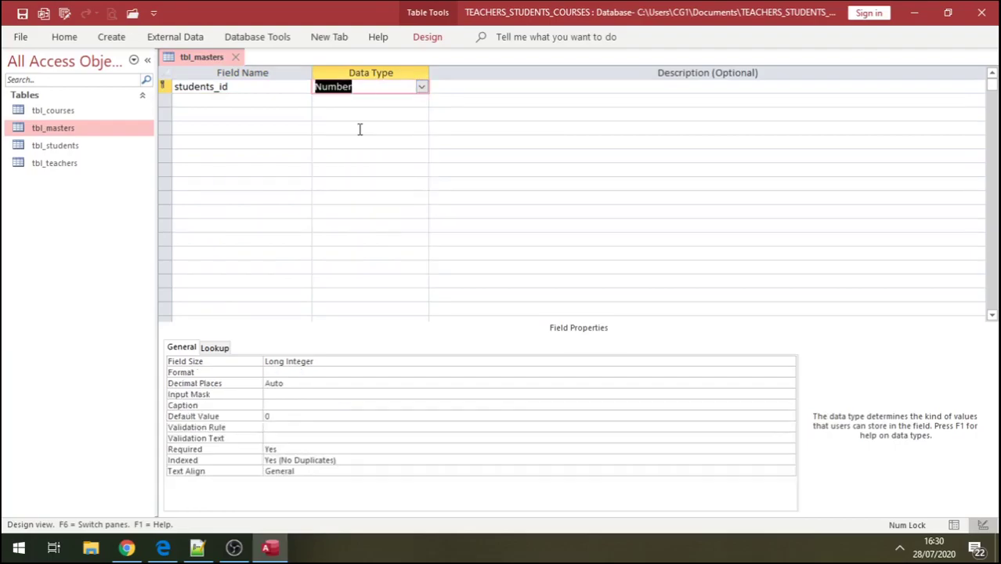
click(185, 99)
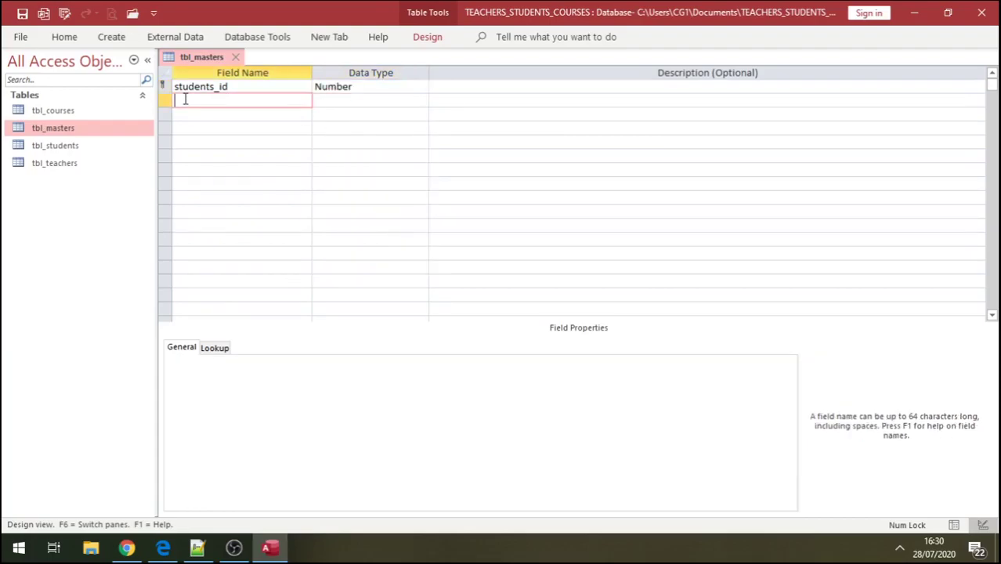
double_click(86, 163)
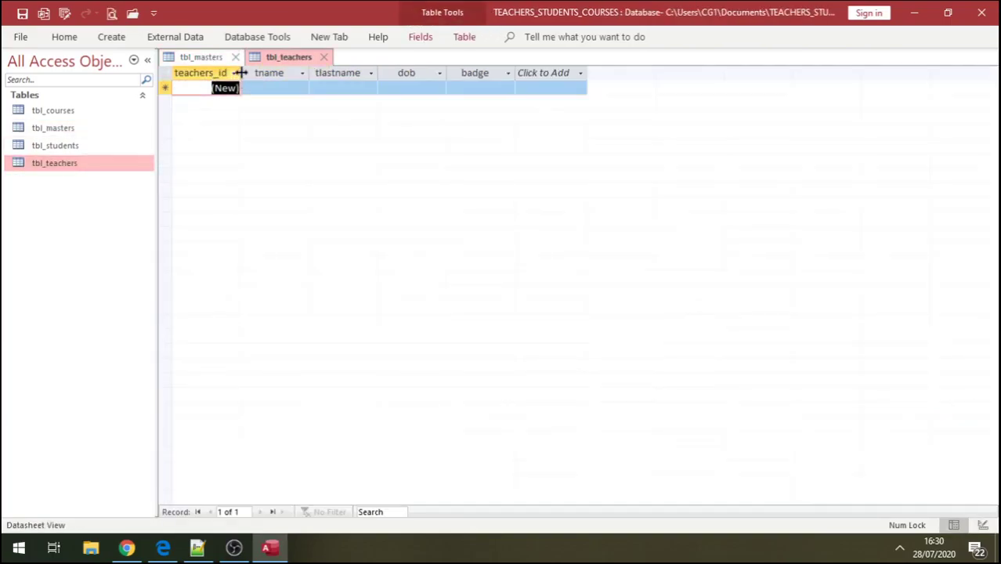
click(217, 61)
text(teachers)
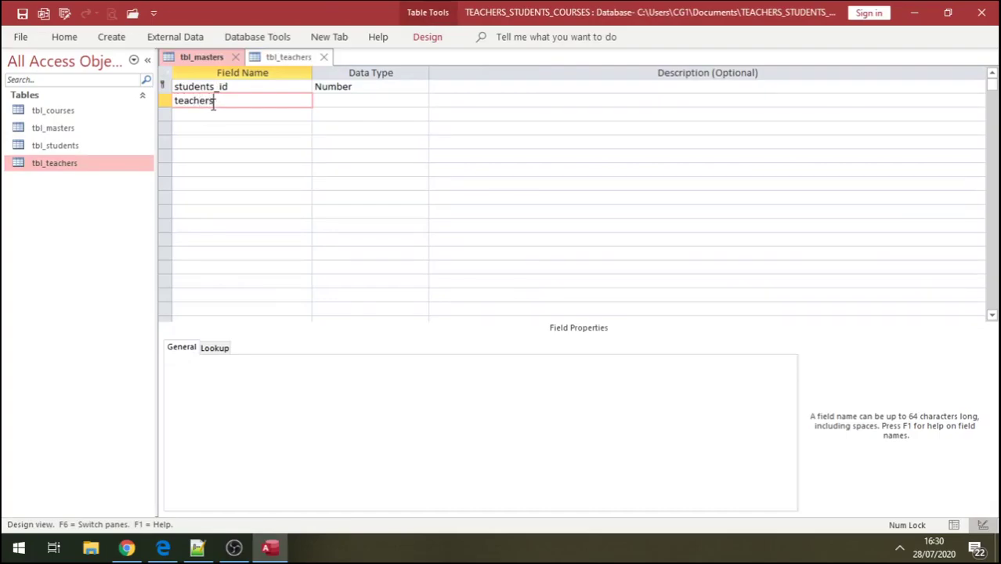
text(_id)
click(334, 99)
click(421, 100)
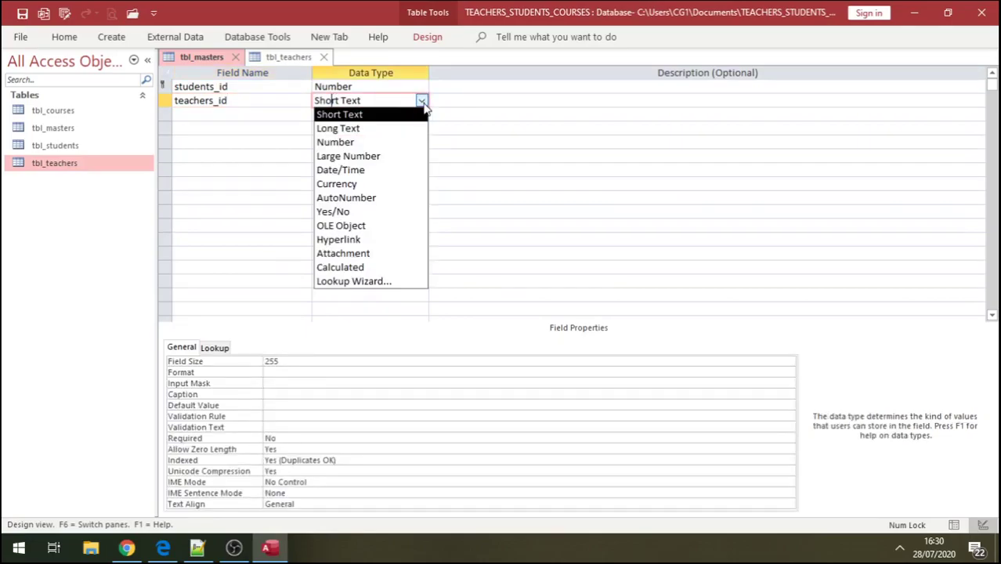
click(388, 143)
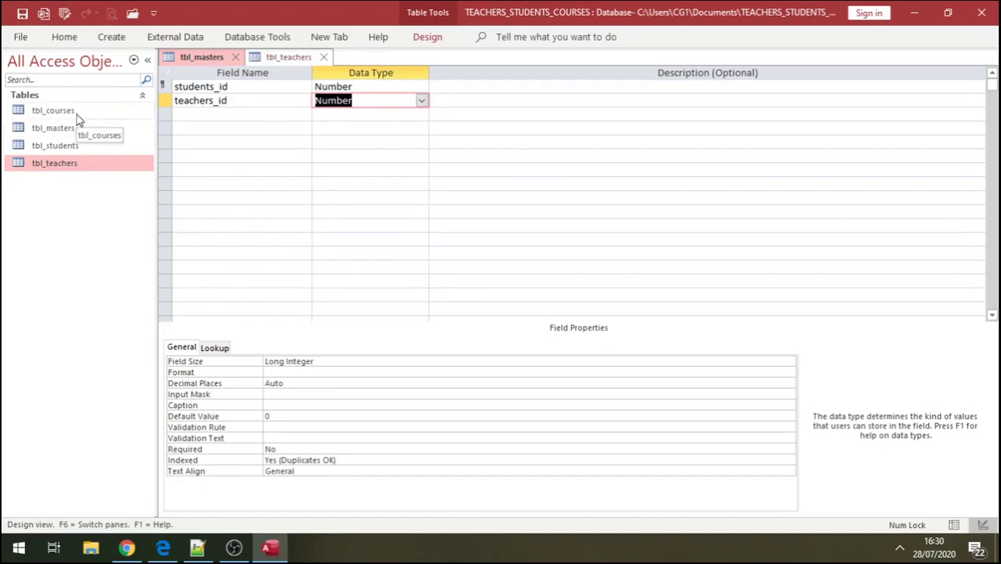
- Add courses_id as a Number field and open tbl_courses to check its fields
click(189, 118)
text(cour)
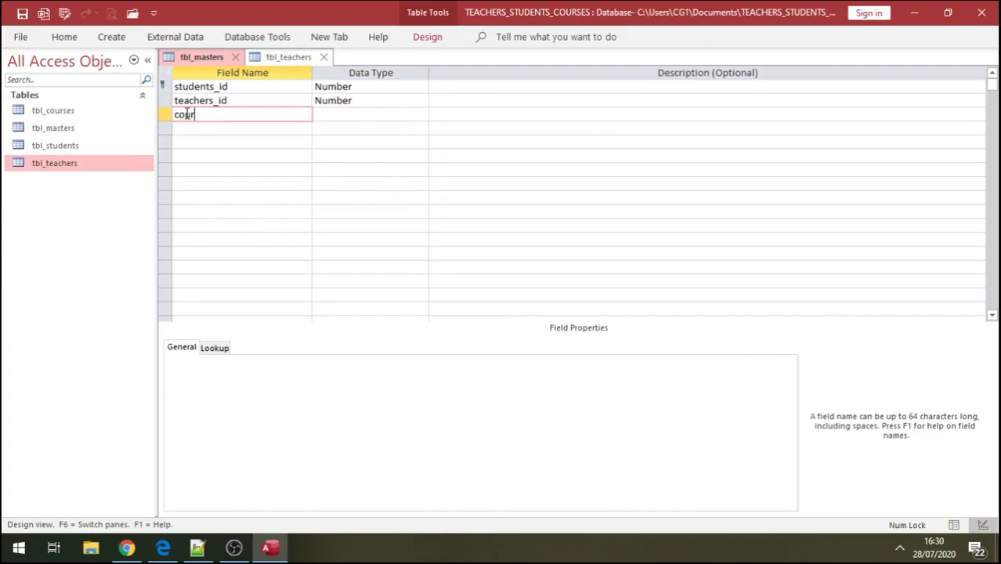
text(ses_id)
click(319, 114)
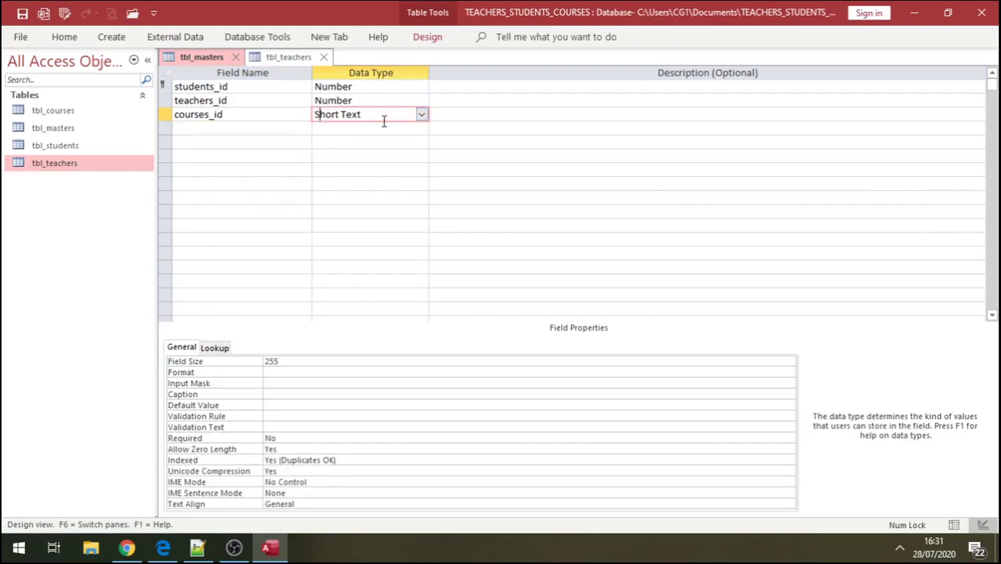
click(420, 115)
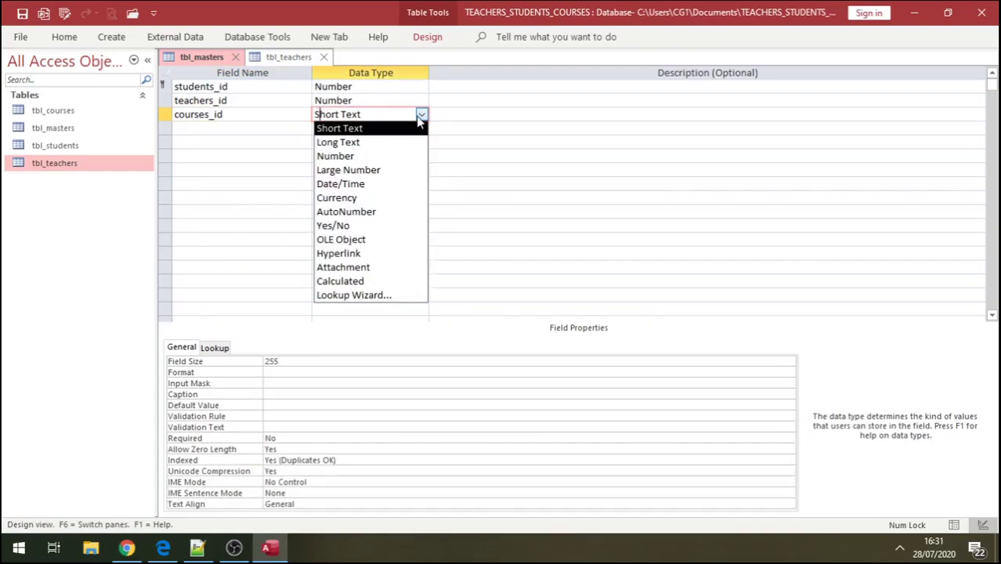
click(389, 157)
double_click(78, 114)
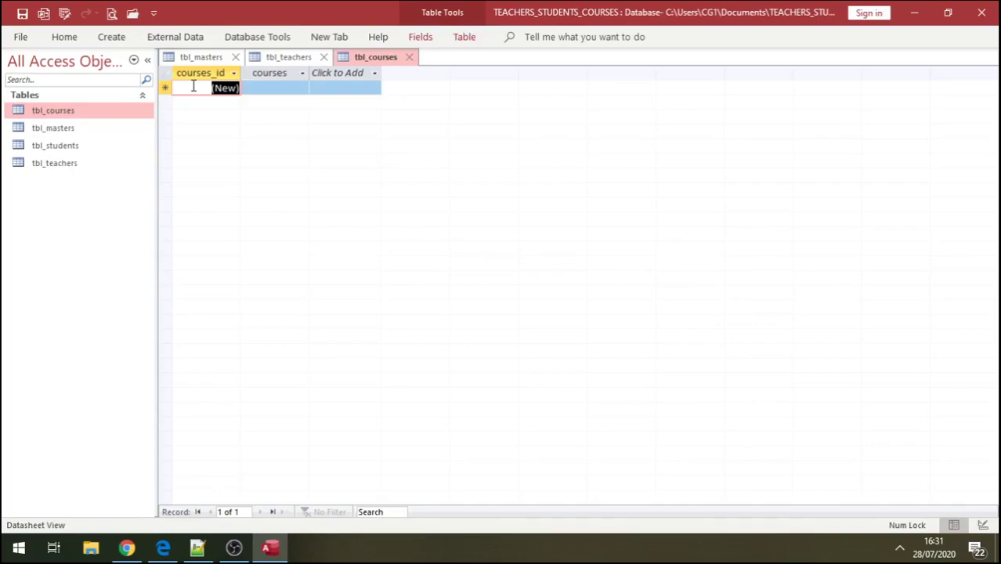
- Make students_id, teachers_id and courses_id a combined primary key, then close all tables
click(201, 57)
click(166, 114)
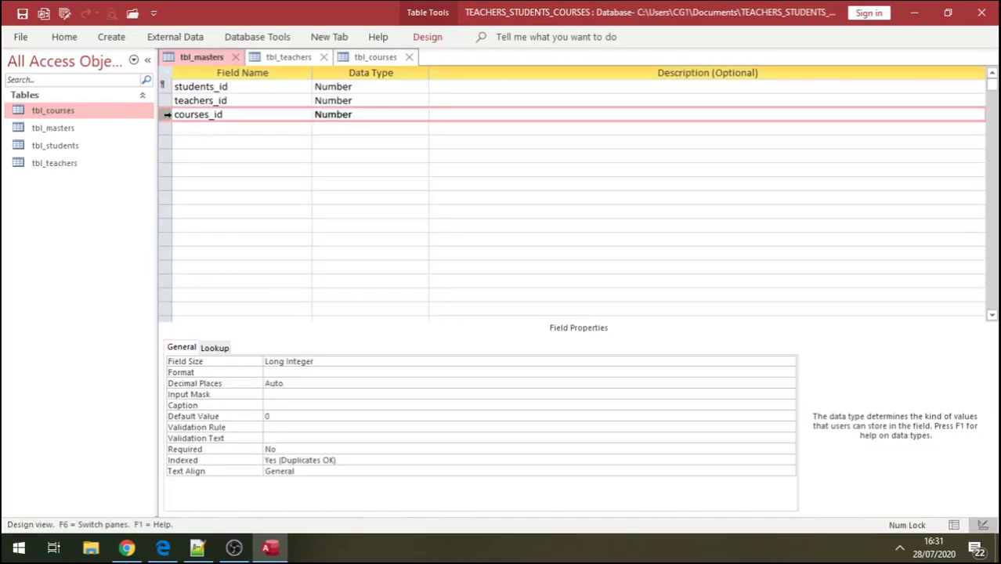
drag(166, 115, 165, 87)
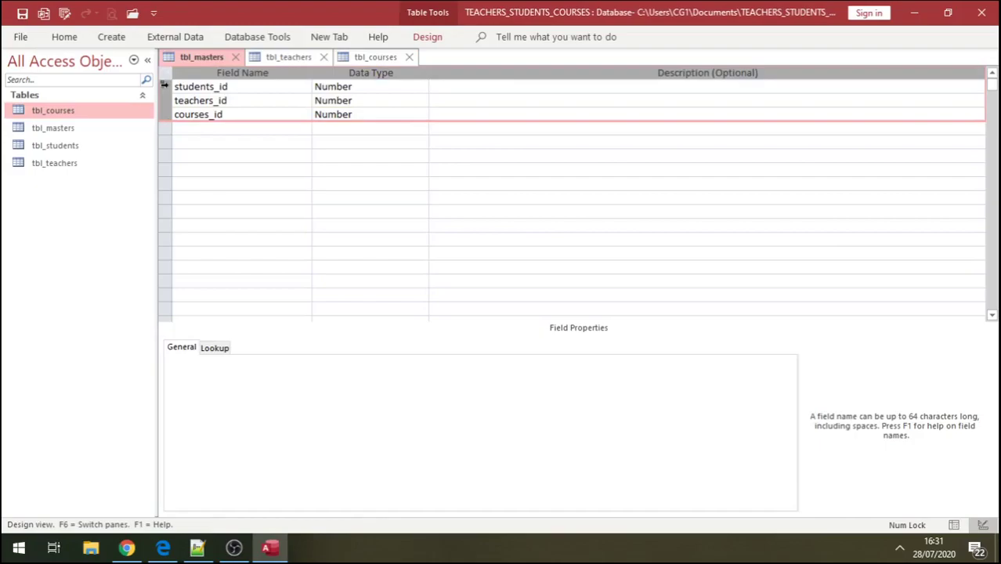
right_click(164, 86)
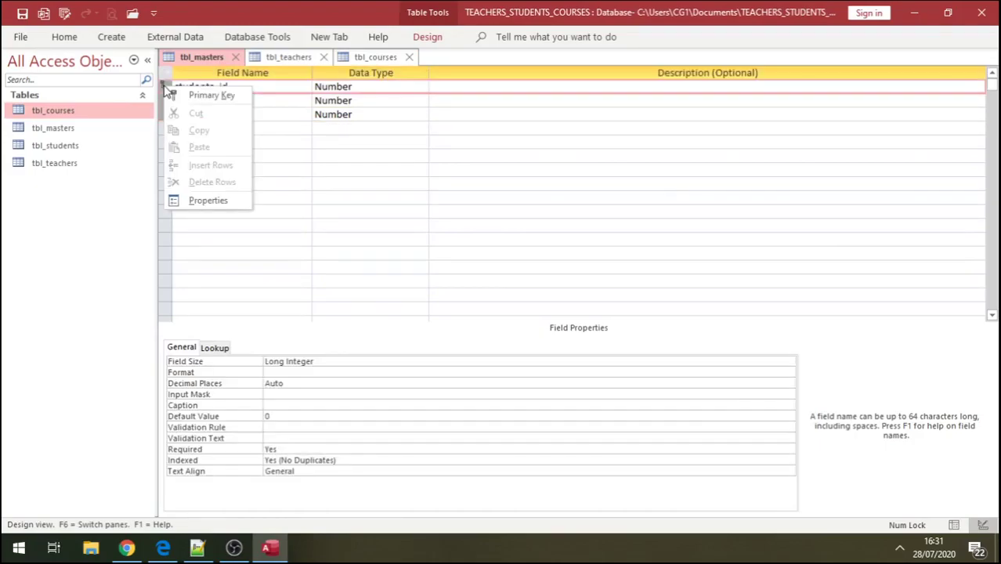
click(232, 130)
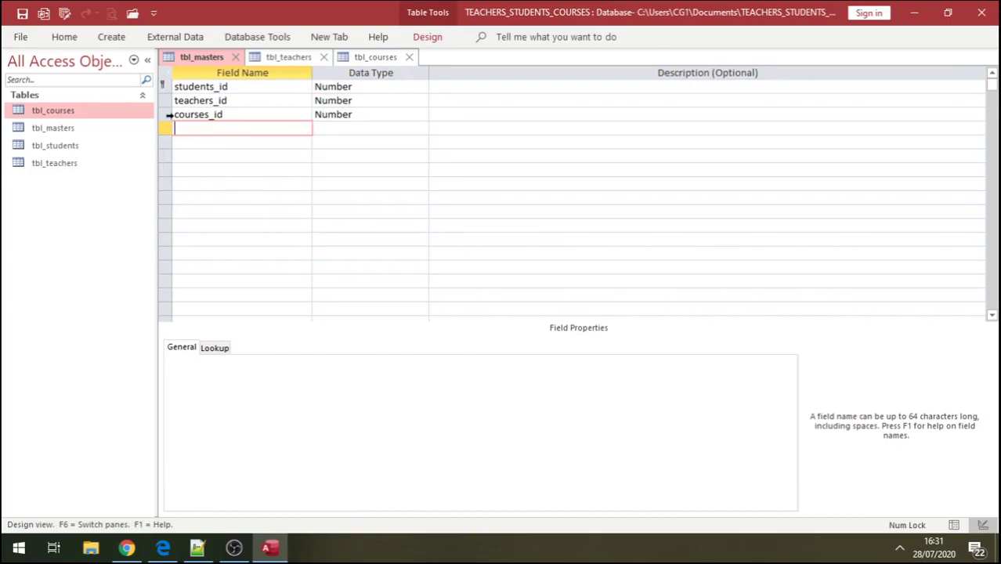
drag(167, 114, 166, 87)
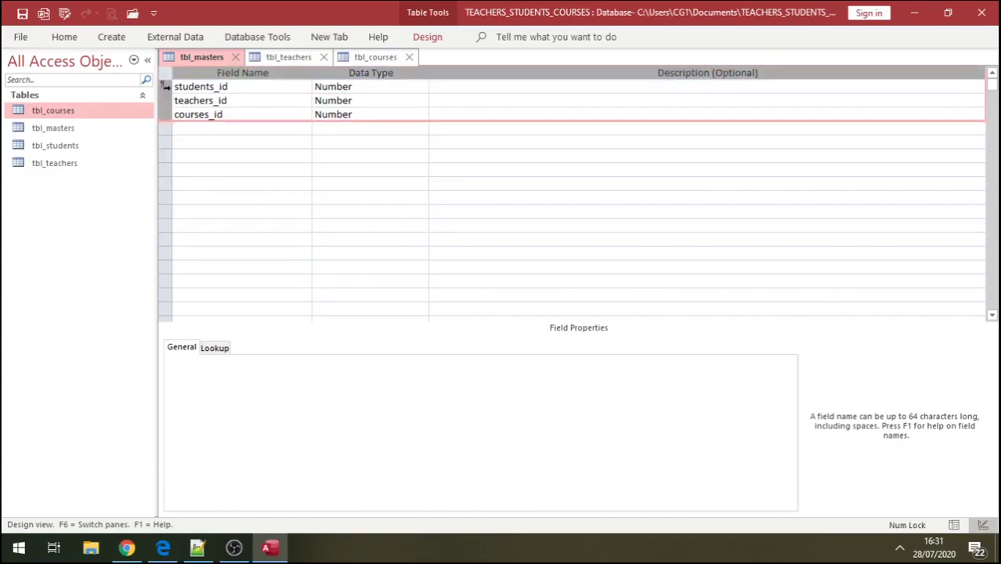
right_click(166, 88)
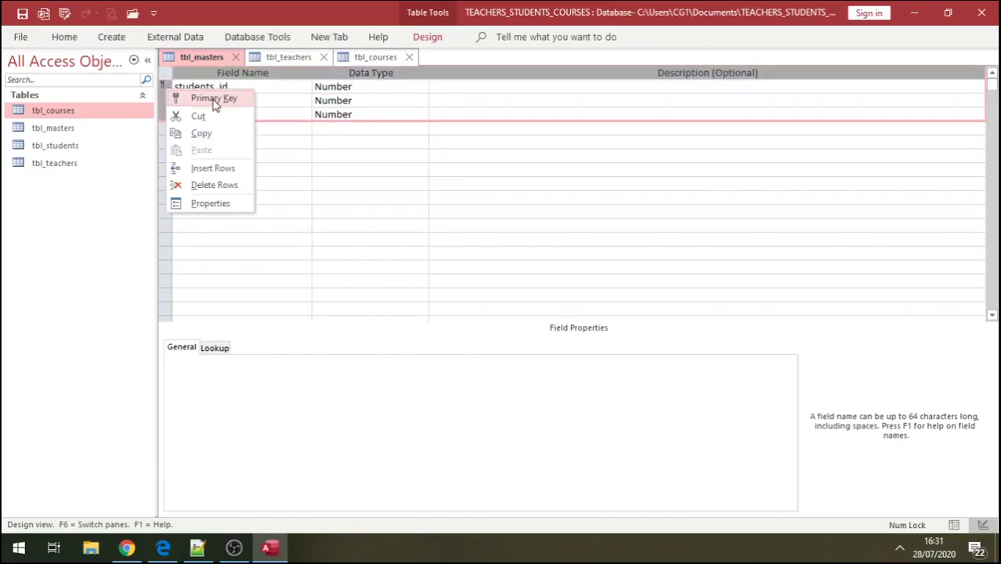
click(214, 101)
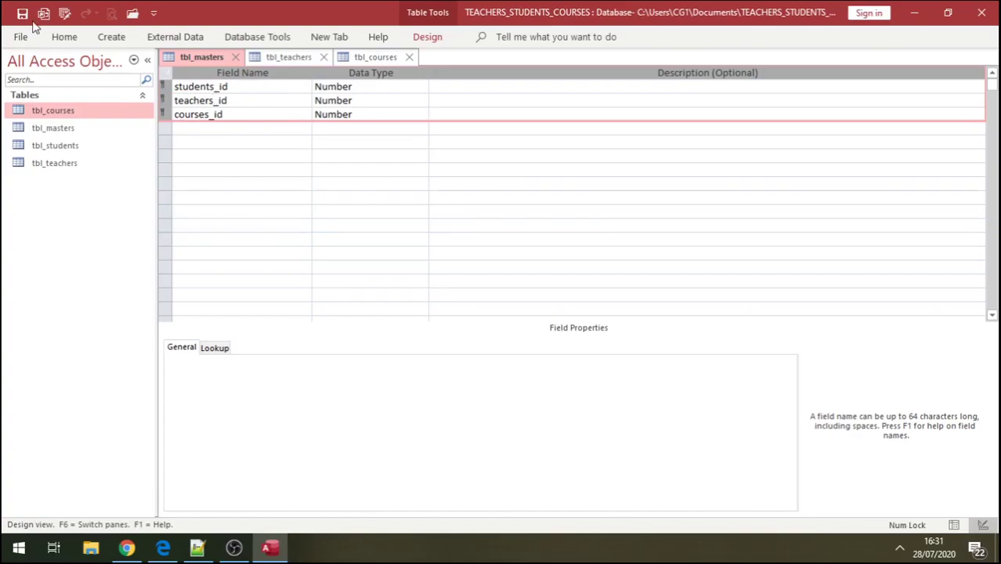
click(409, 57)
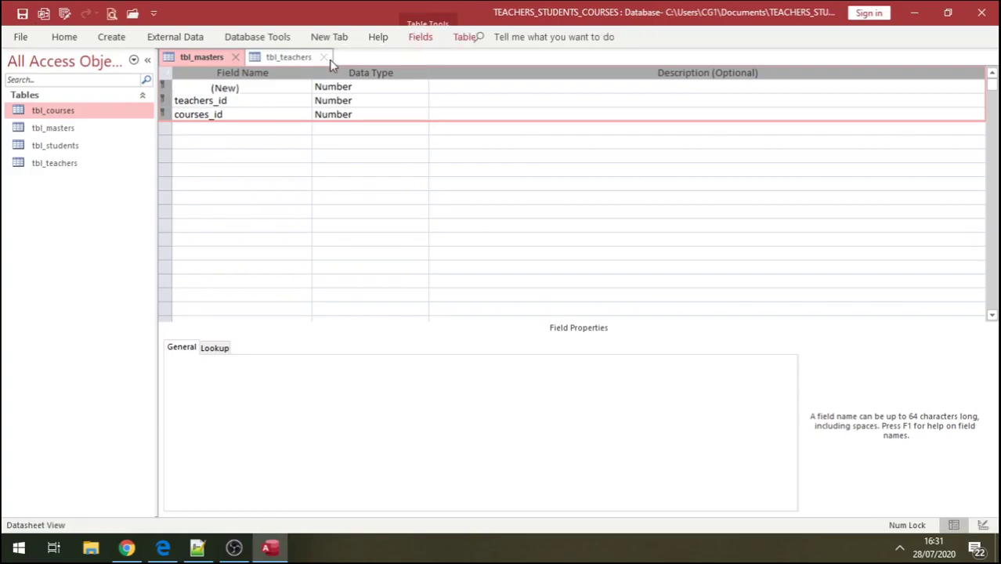
click(329, 60)
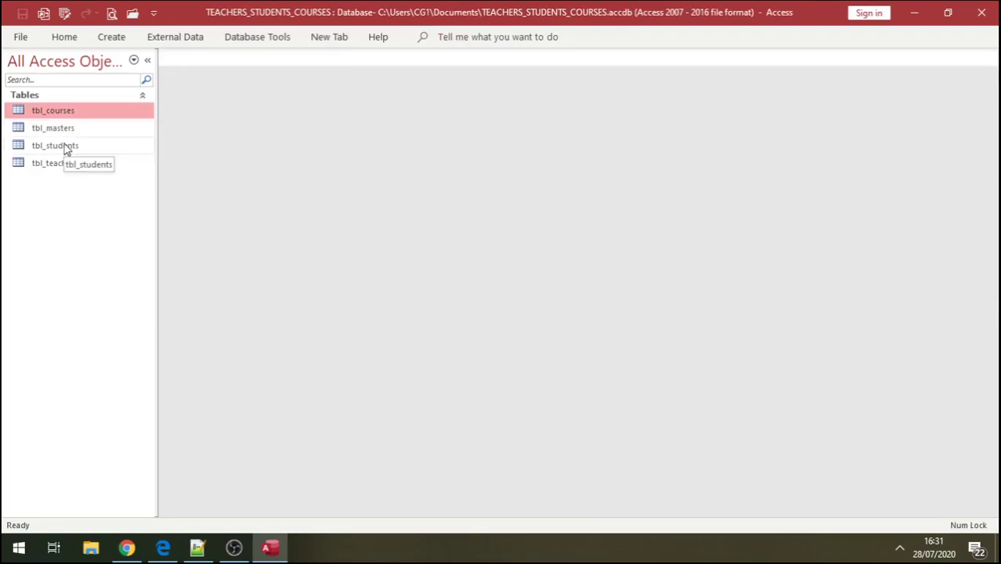
- Open tbl_students, widen the sname column, and enter the first student's first and last name in capitals
click(66, 149)
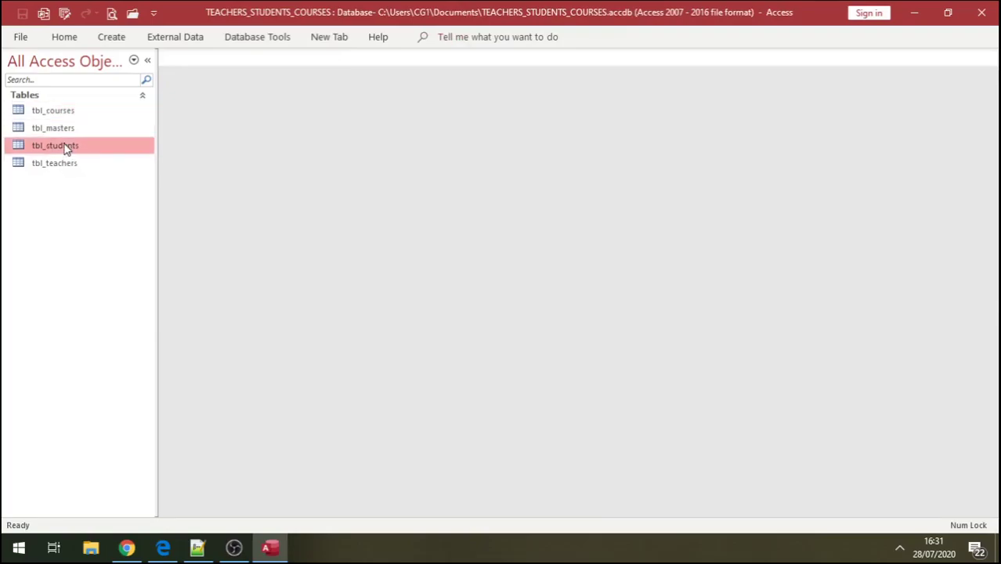
double_click(67, 149)
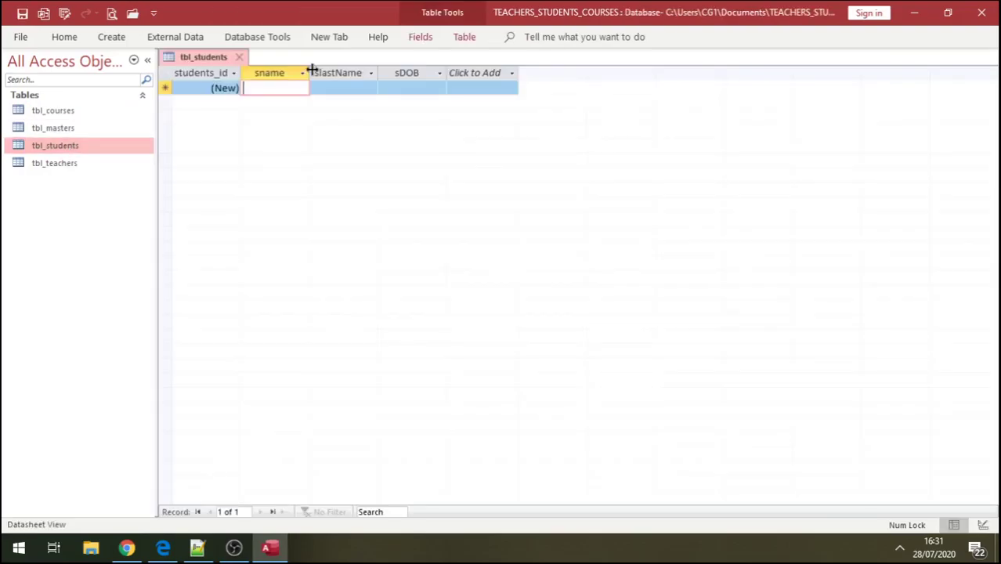
drag(311, 70, 324, 70)
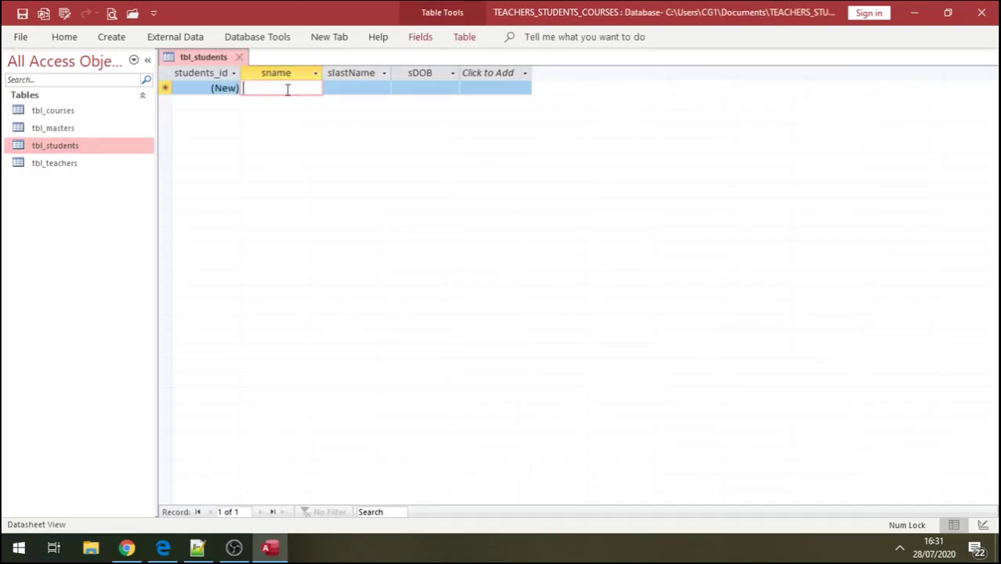
key(Caps_Lock)
text(KUKU)
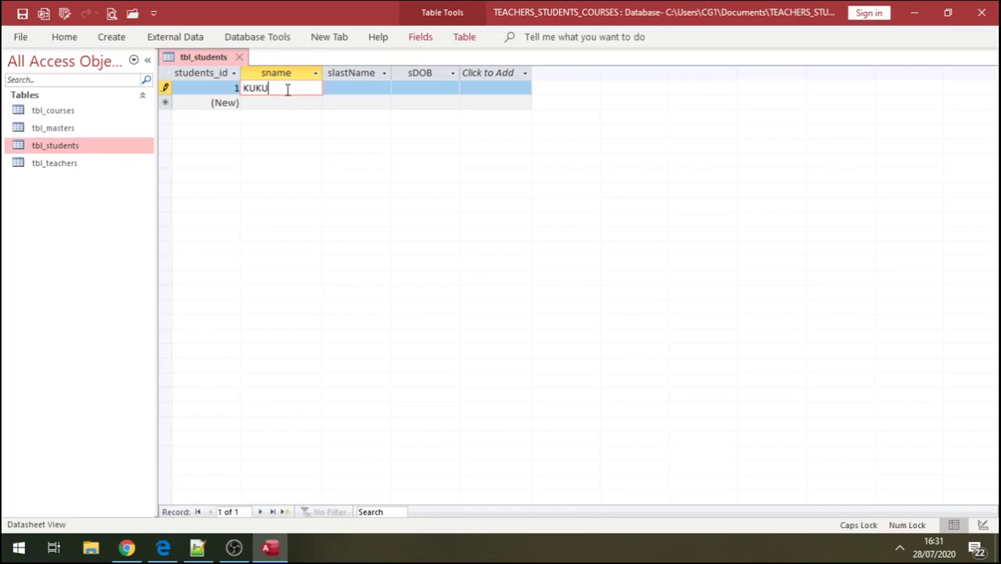
click(352, 89)
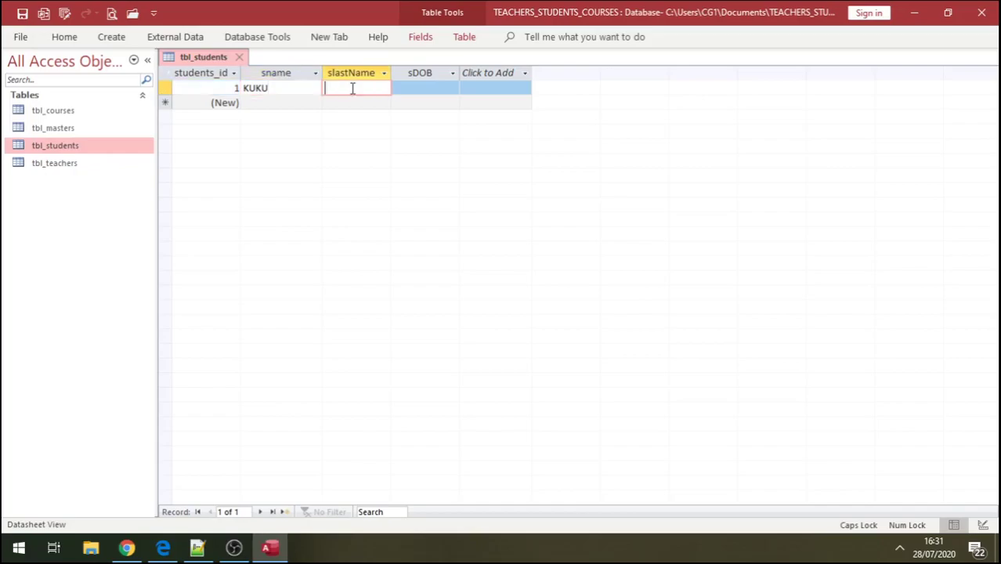
text(DUME)
click(264, 101)
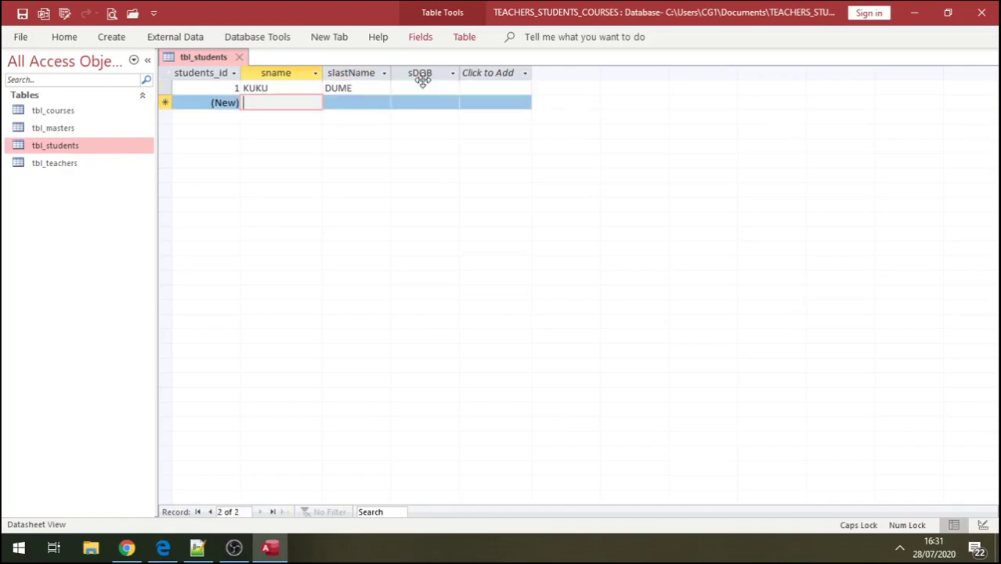
click(456, 88)
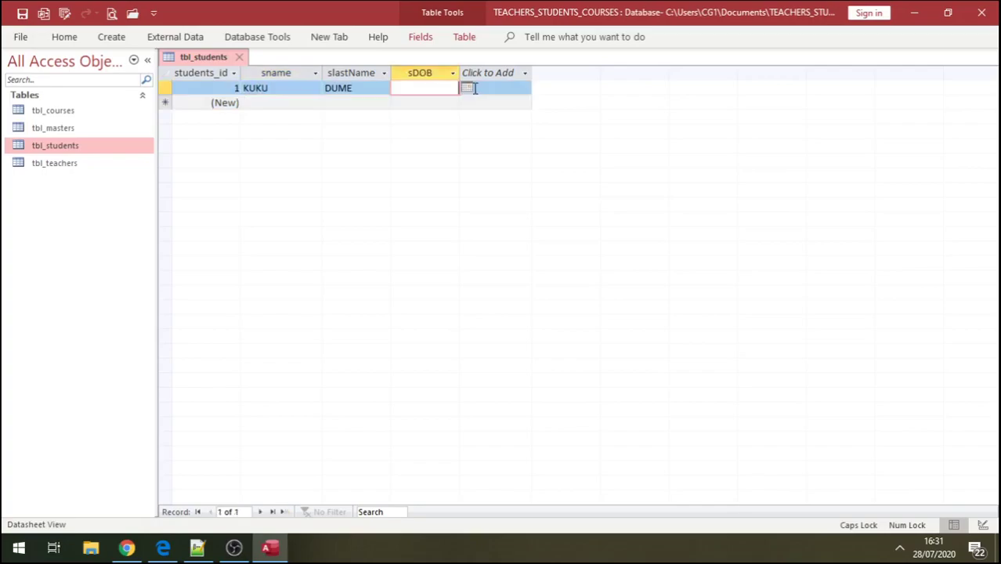
click(468, 88)
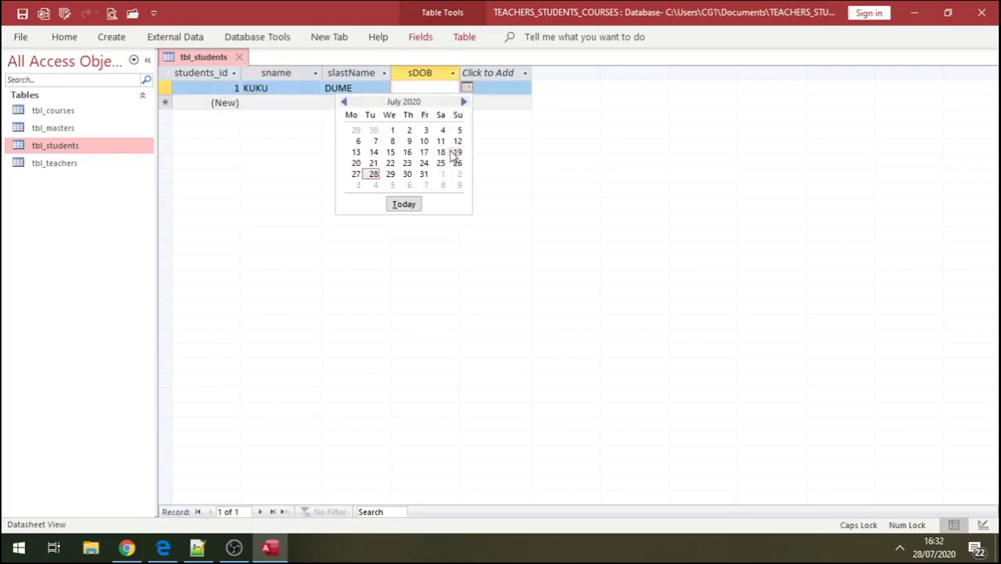
click(392, 130)
key(BackSpace)
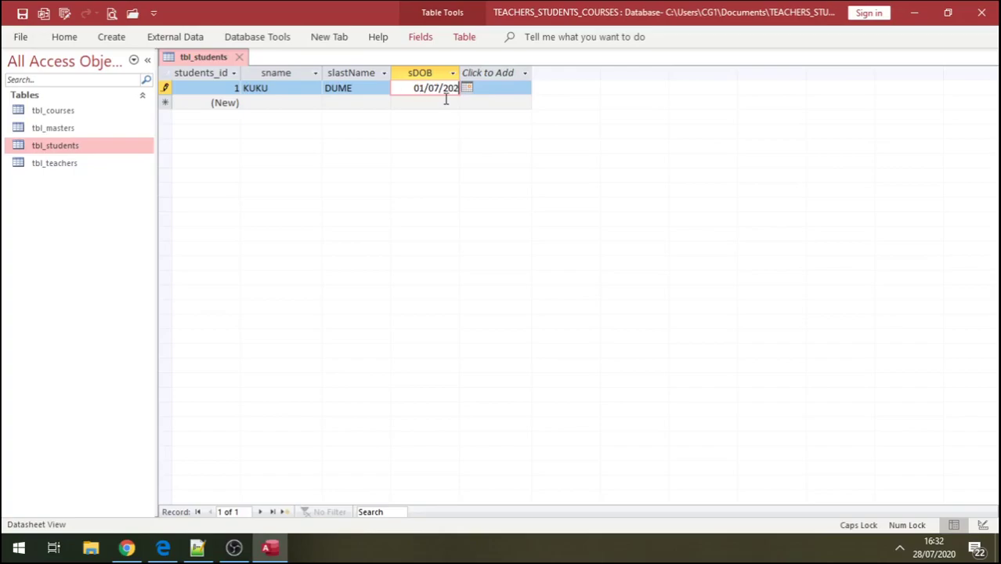
key(BackSpace)
key(BackSpace)
key(BackSpace)
text(199)
key(BackSpace)
text(55)
click(270, 103)
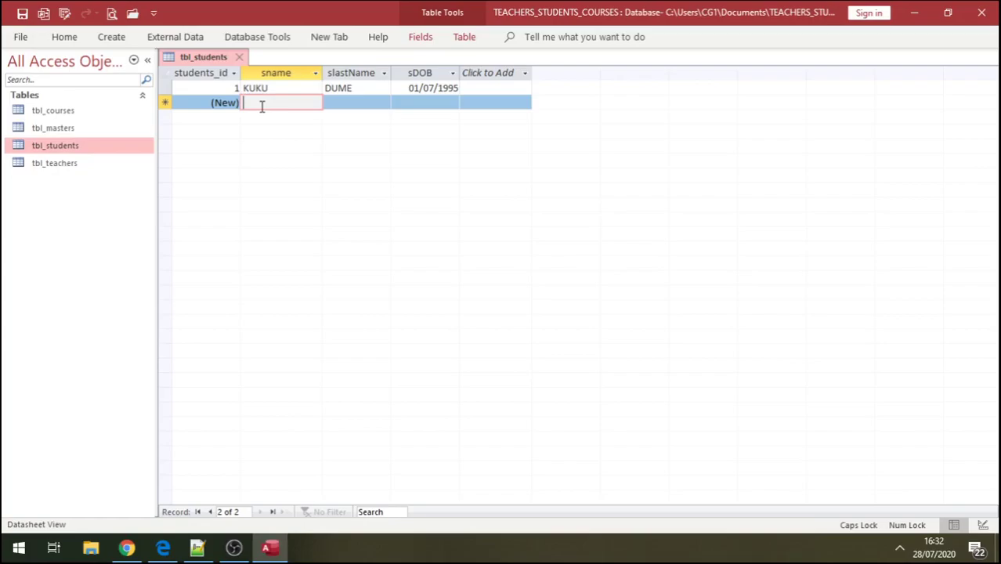
- Enter the first and last names of student records 2 and 3
text(MBUZI)
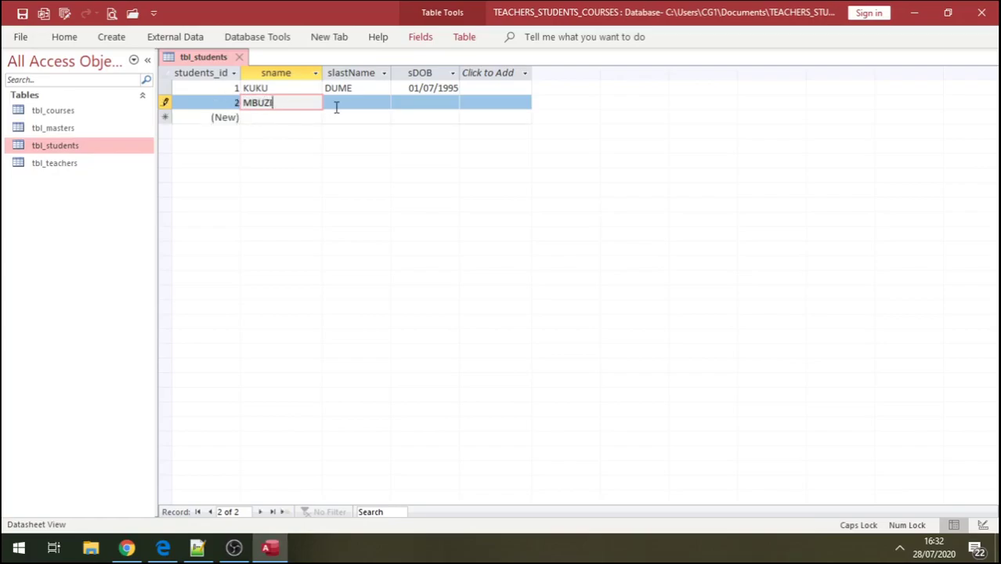
click(346, 104)
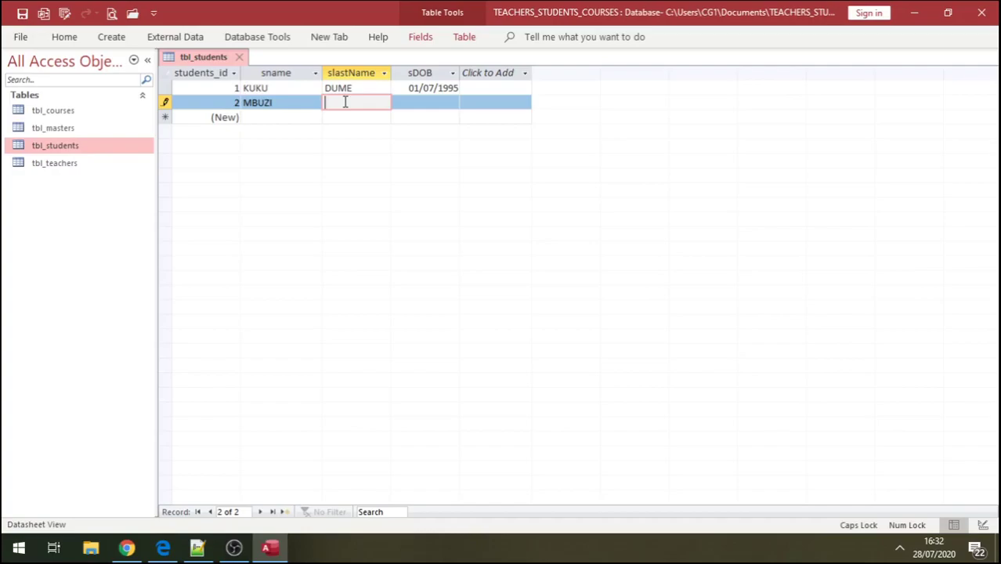
text(SANGARA)
click(253, 116)
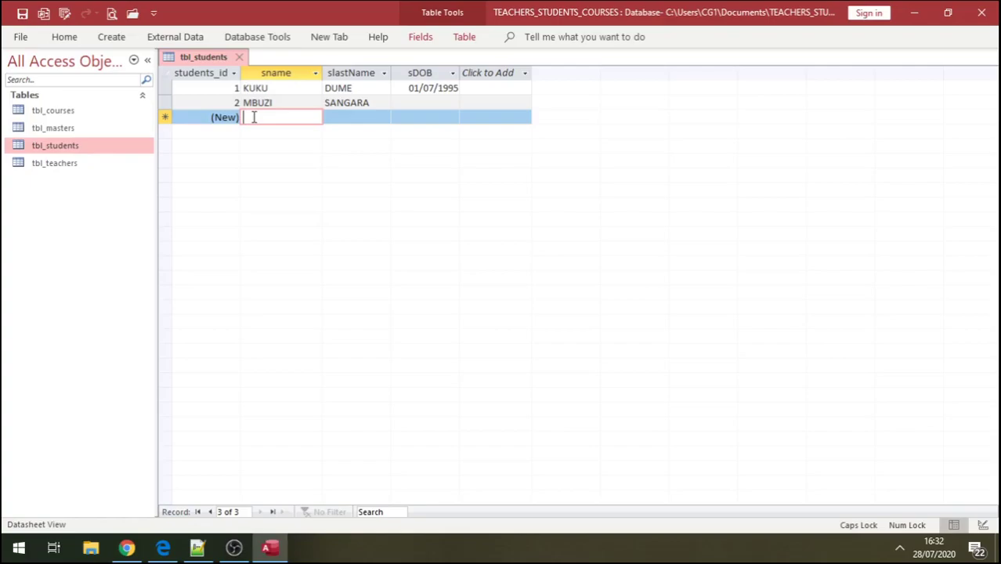
text(KILIMA)
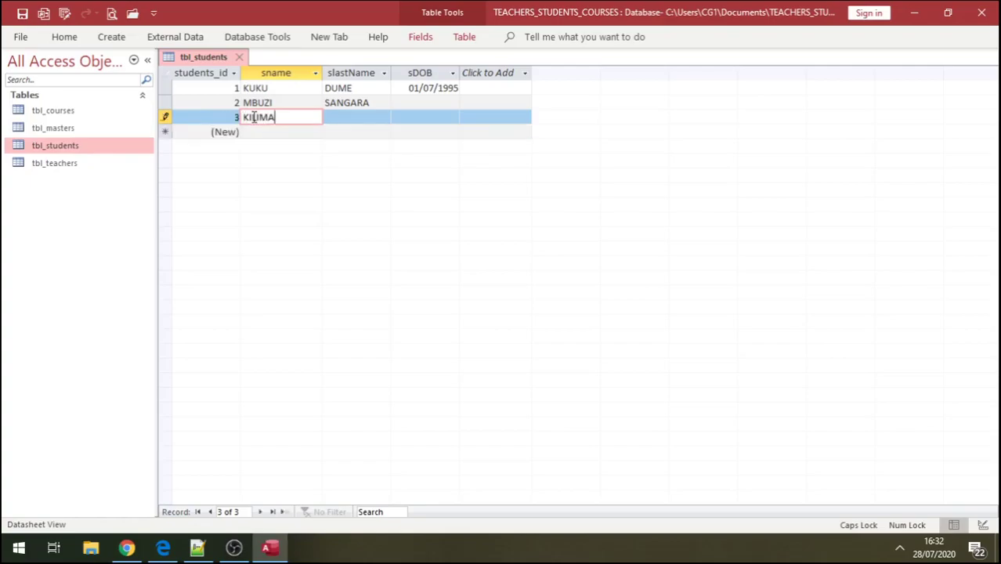
click(340, 116)
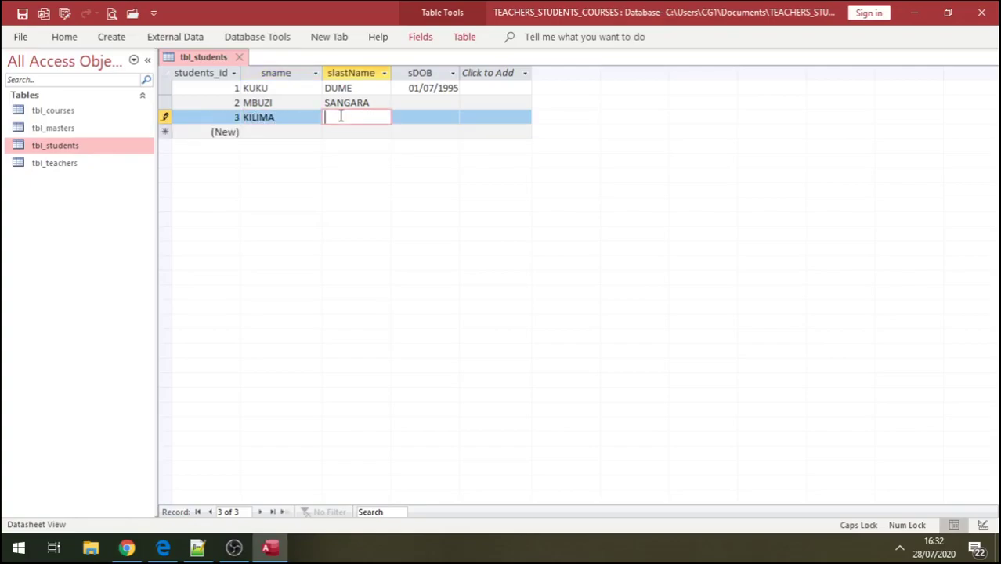
text(LIMA)
- Set the birth dates to 08/07/2000 and 03/07/1999 via the date picker, then open tbl_courses
click(408, 102)
click(466, 104)
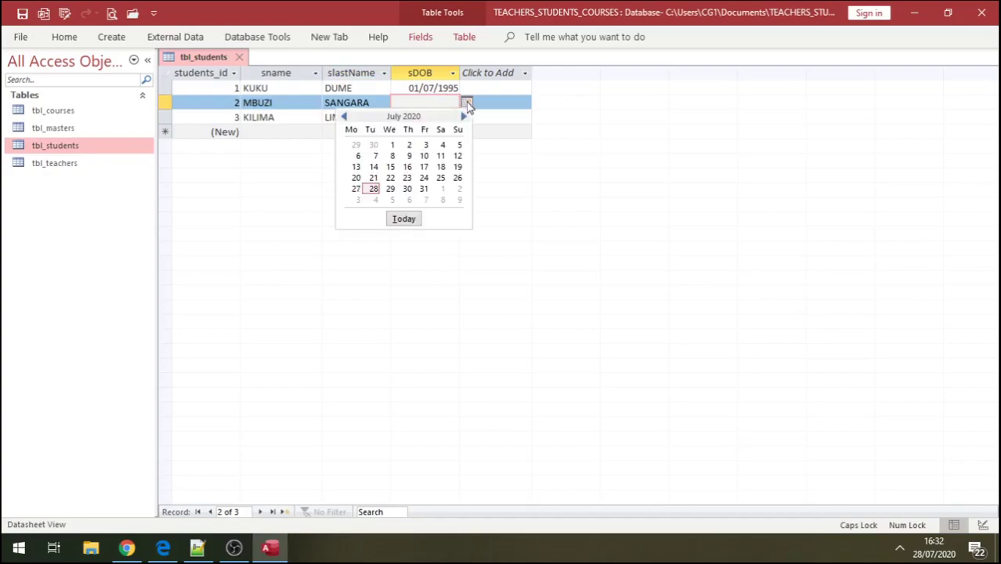
click(392, 155)
key(BackSpace)
key(BackSpace)
key(BackSpace)
key(BackSpace)
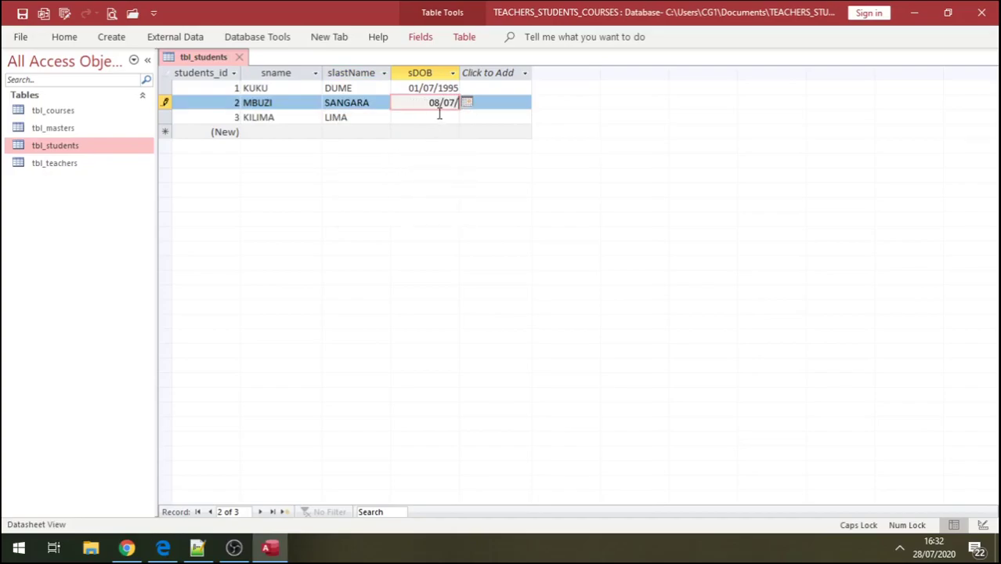
text(2000)
click(410, 116)
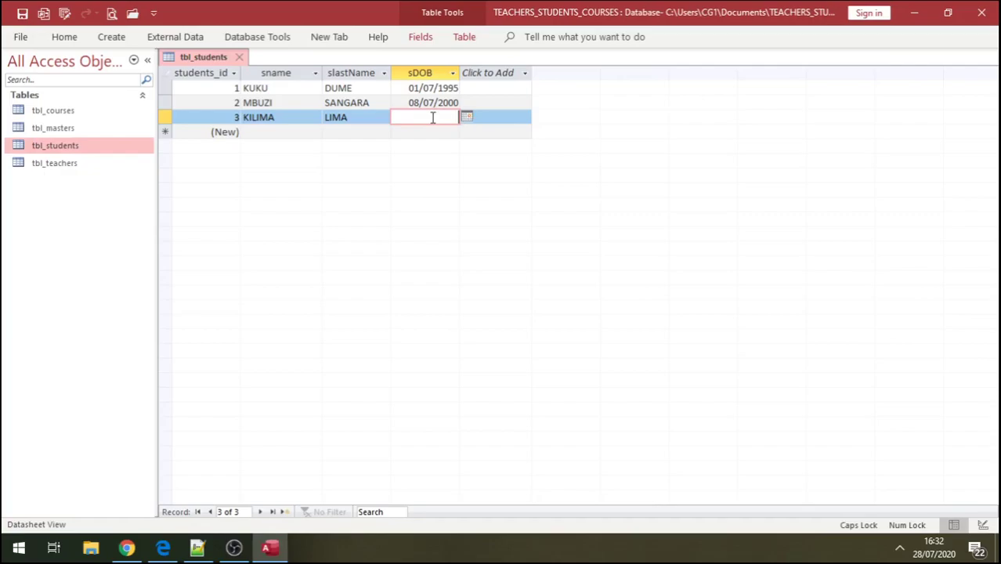
click(467, 117)
click(424, 163)
key(BackSpace)
key(BackSpace)
key(BackSpace)
key(BackSpace)
text(1999)
click(364, 116)
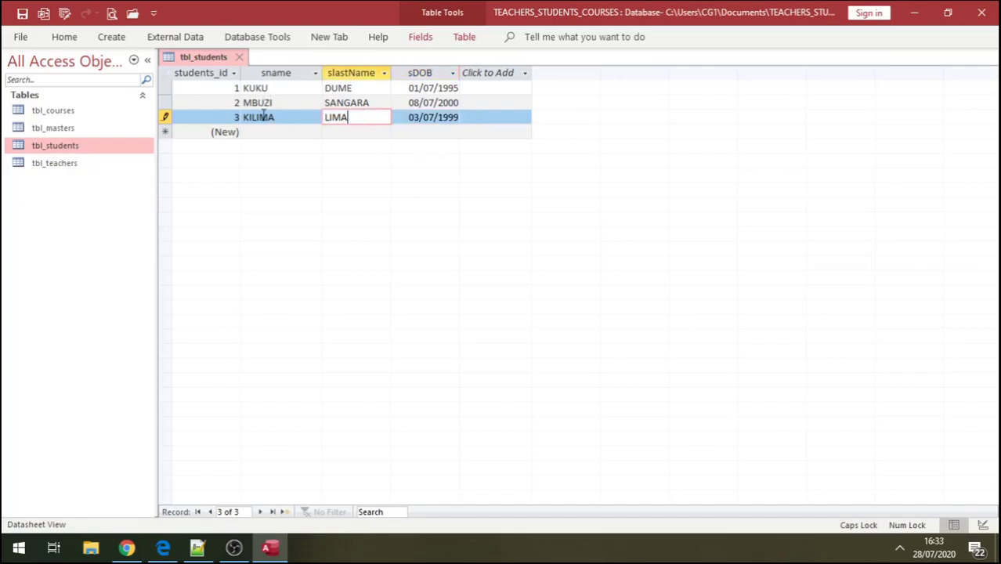
double_click(67, 112)
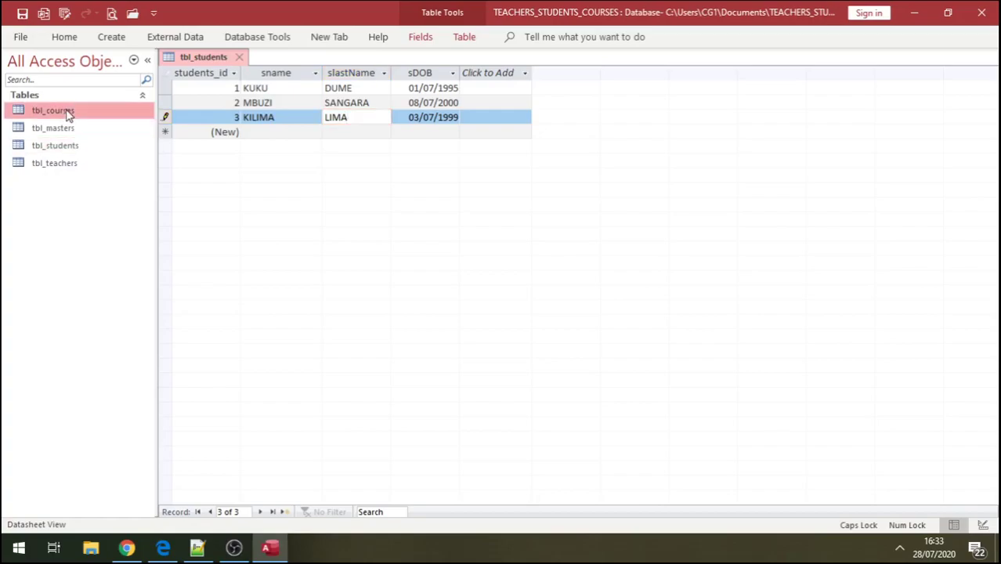
click(266, 87)
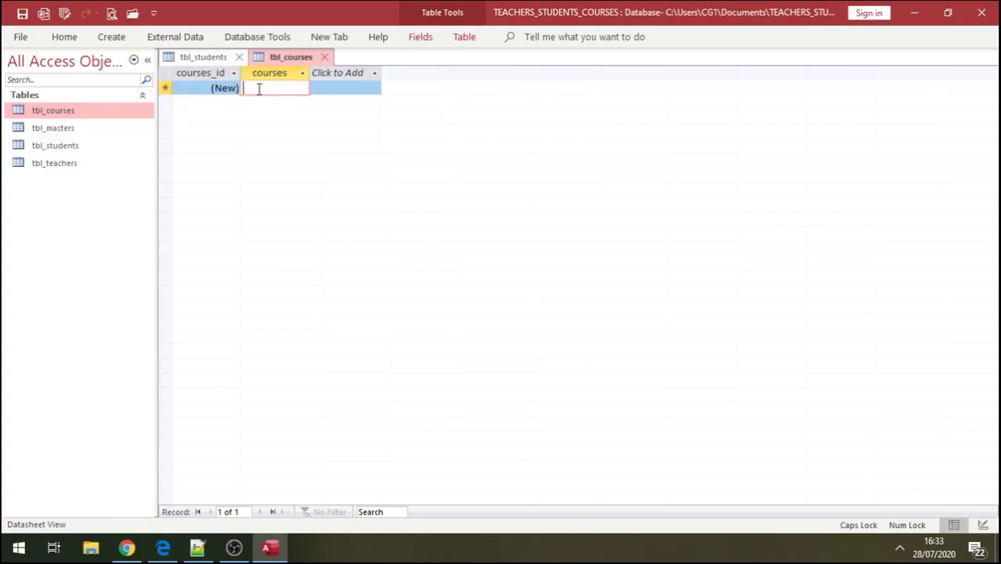
- Enter the courses SWAHILI, MATHS, ENGLISH and SPANISH in tbl_courses, one per row
text(SWAHILI)
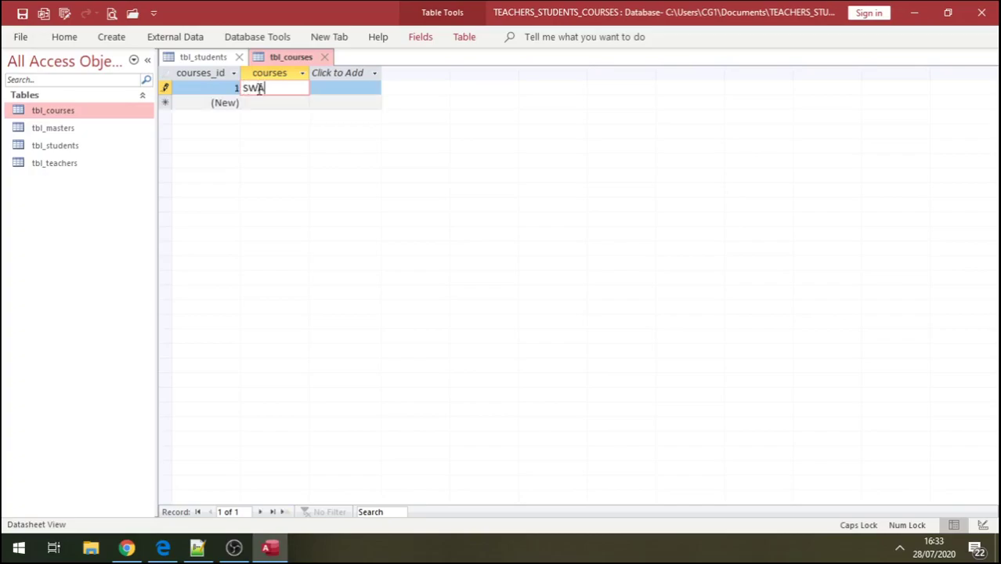
click(270, 103)
text(MATHS)
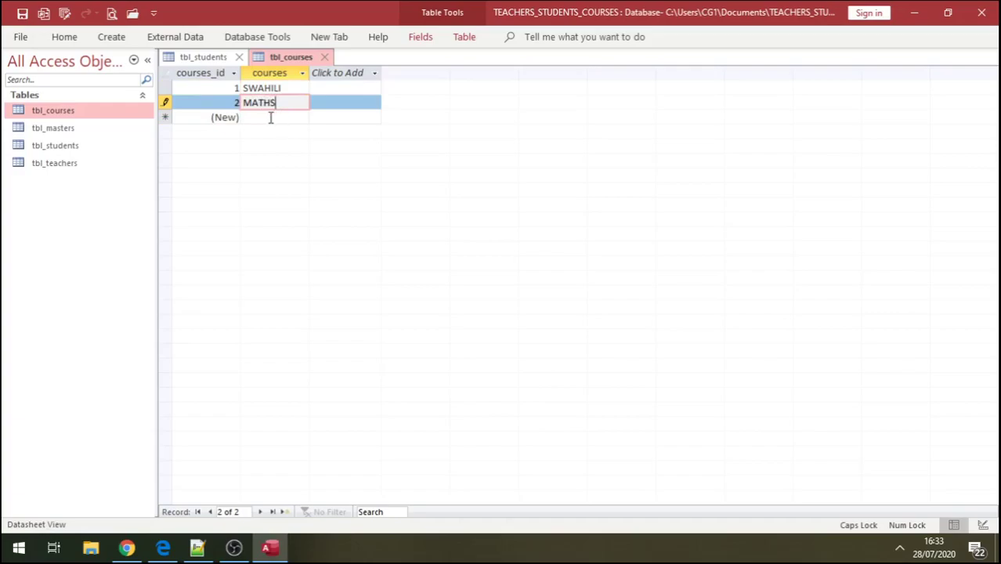
click(270, 118)
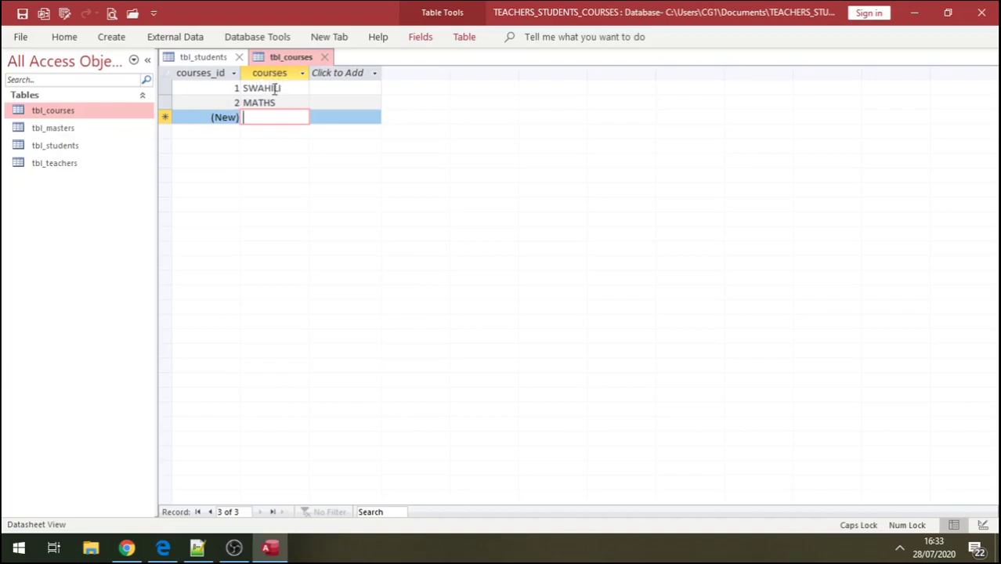
text(ENGLISH)
click(260, 131)
text(K)
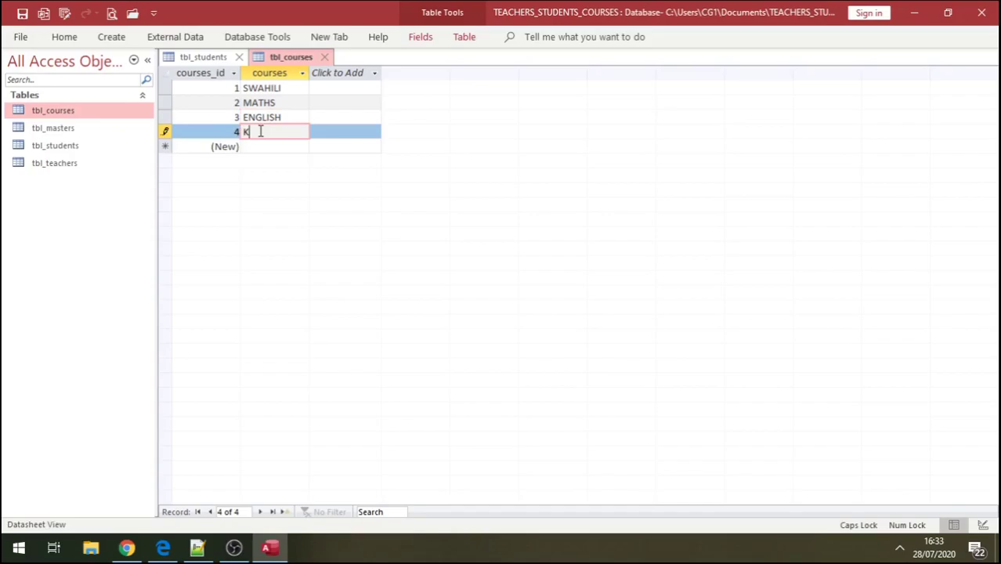
key(BackSpace)
text(SPANI)
text(SNH)
key(BackSpace)
key(BackSpace)
text(H)
click(263, 146)
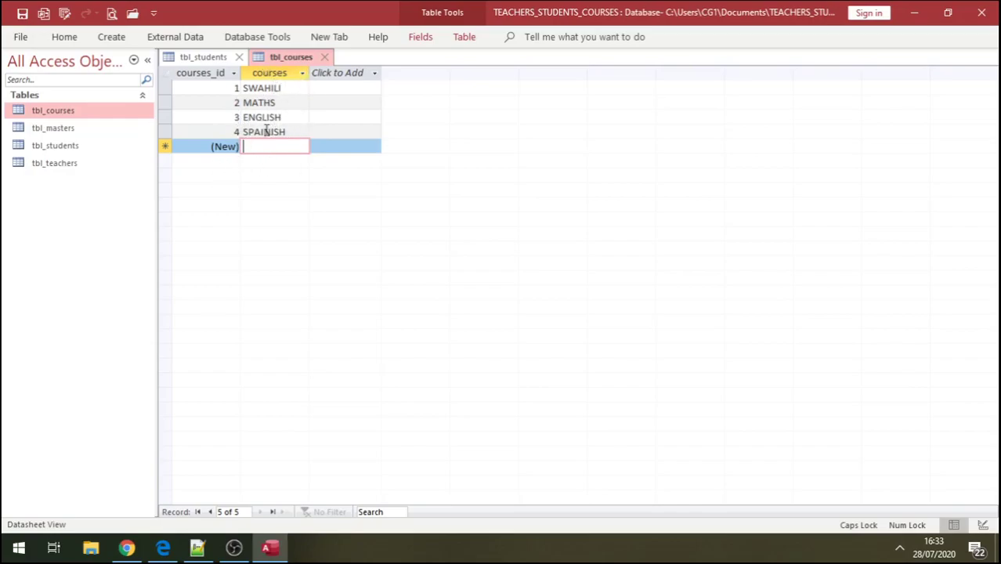
- In tbl_teachers, save a first teacher's first and last name with dob 05/05/1992
double_click(56, 162)
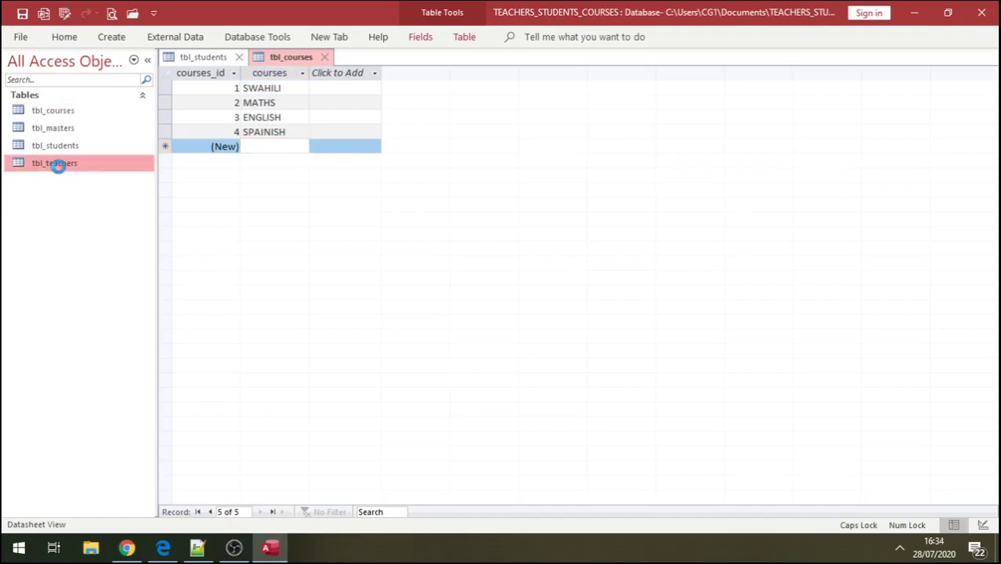
click(269, 86)
text(C)
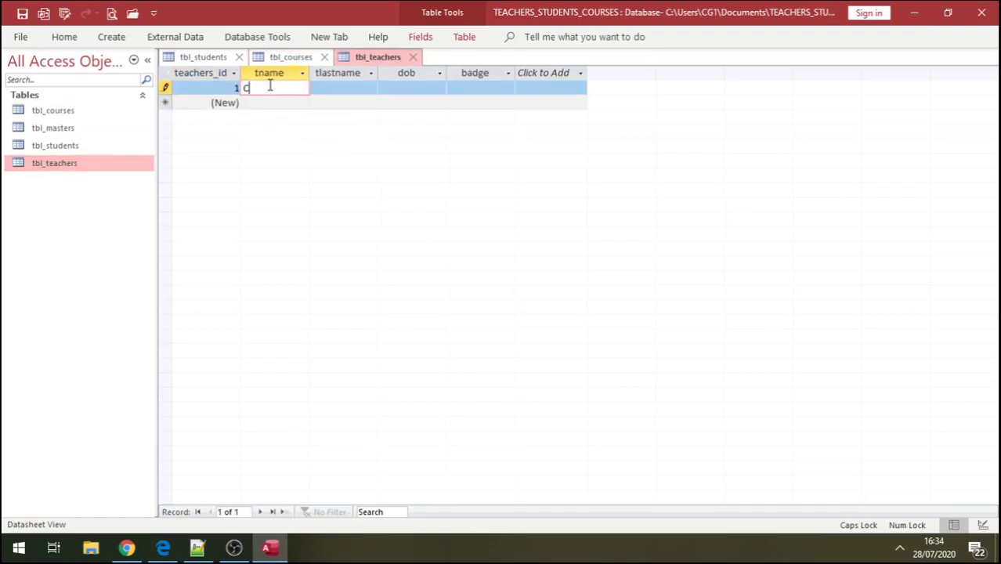
text(HUKI)
click(333, 89)
text(MBOLEA)
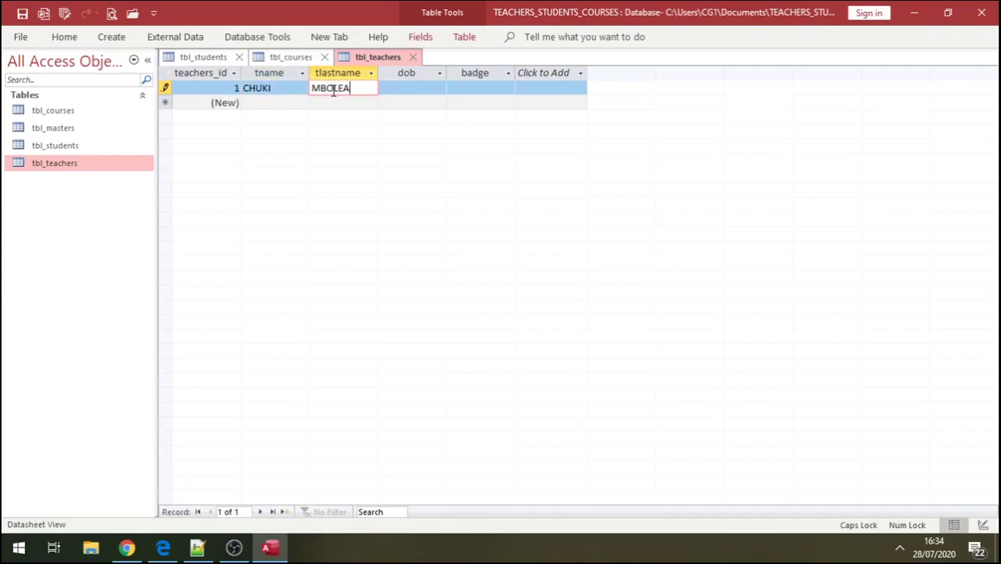
click(404, 88)
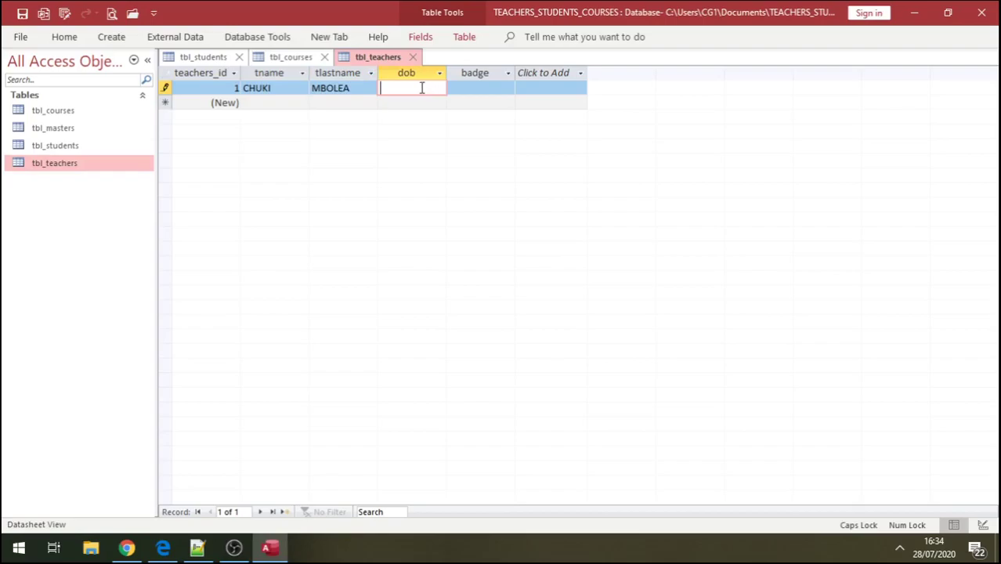
text(05/05)
text(/1992)
click(21, 14)
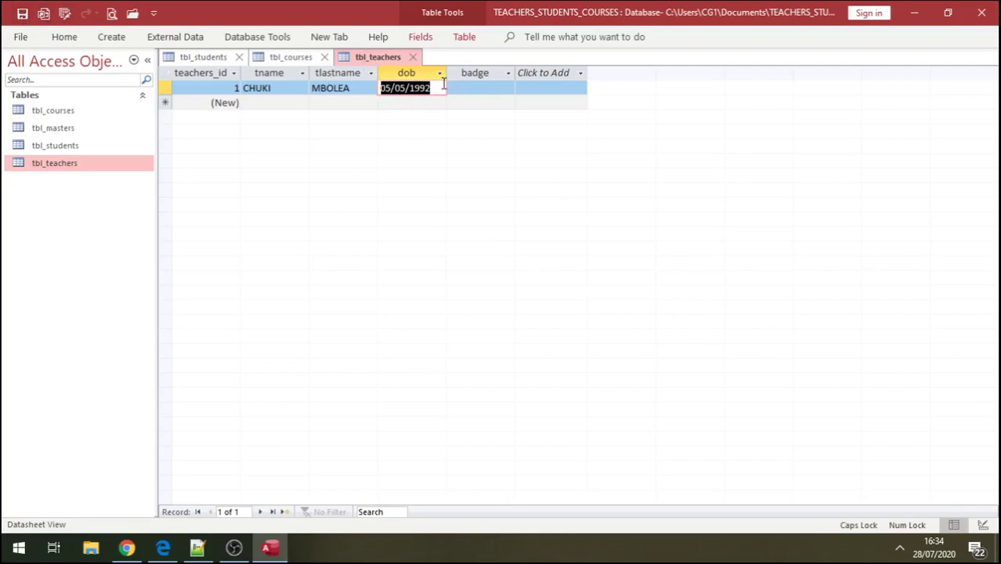
- Change tbl_teachers' dob field to Date/Time in Design View and return to the datasheet
right_click(52, 163)
click(95, 192)
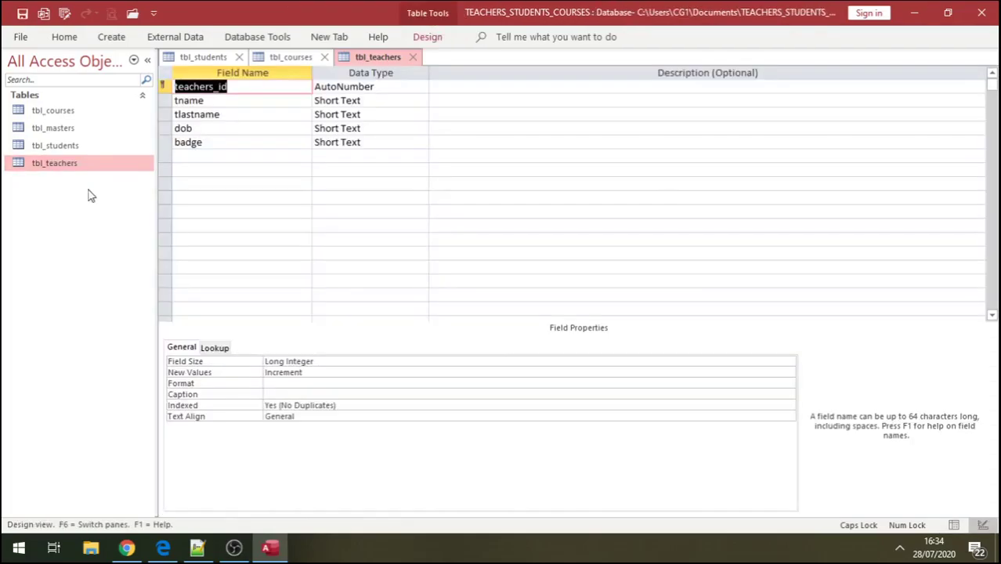
click(388, 124)
click(421, 128)
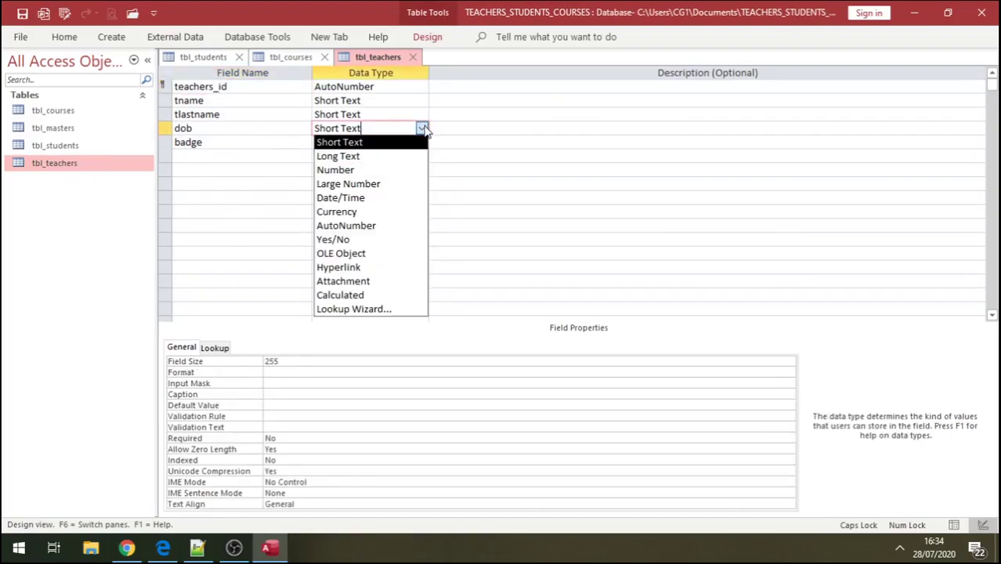
click(374, 199)
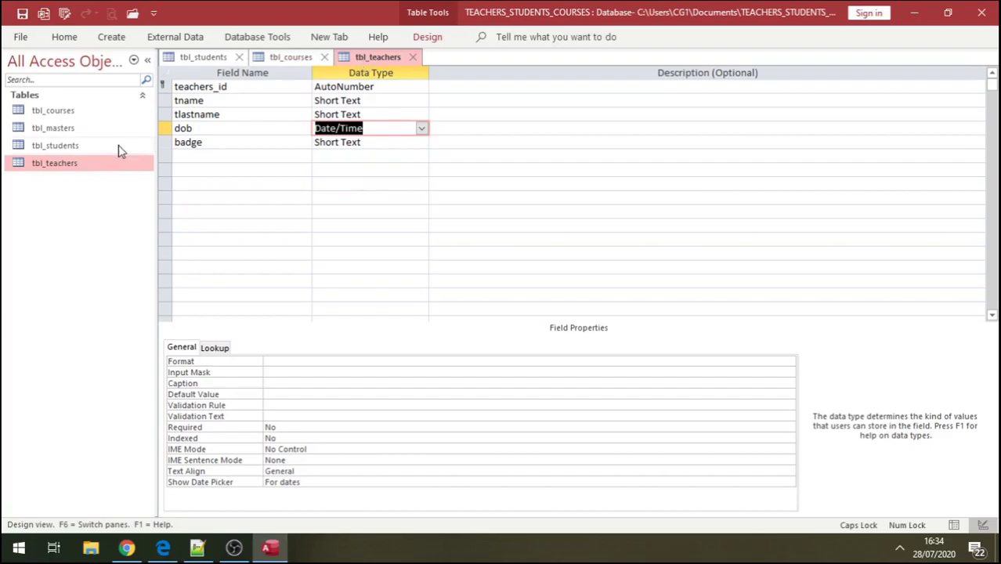
double_click(89, 162)
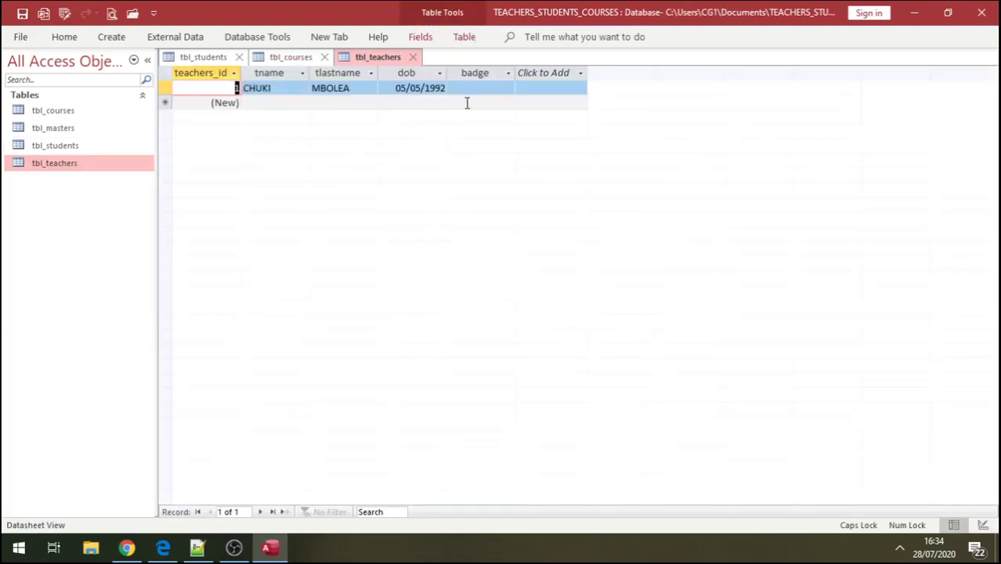
- Give the first teacher badge 100 and enter the second teacher's first and last name
click(479, 86)
text(100)
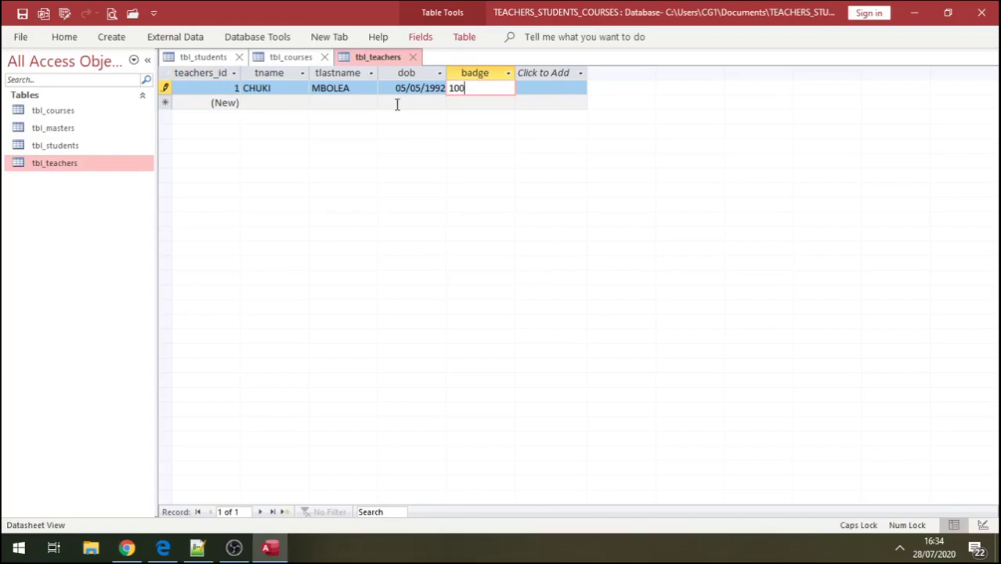
click(276, 102)
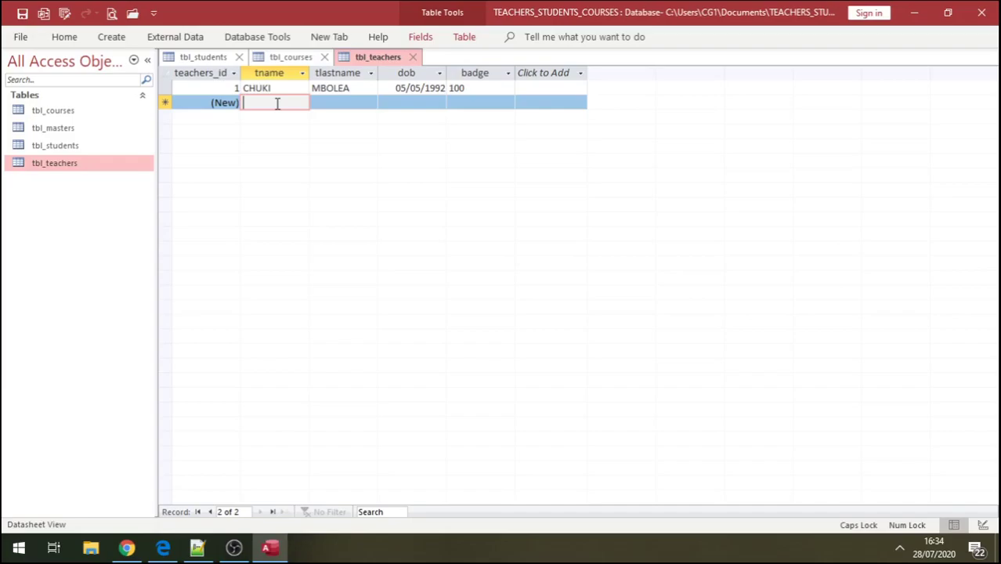
text(MOS)
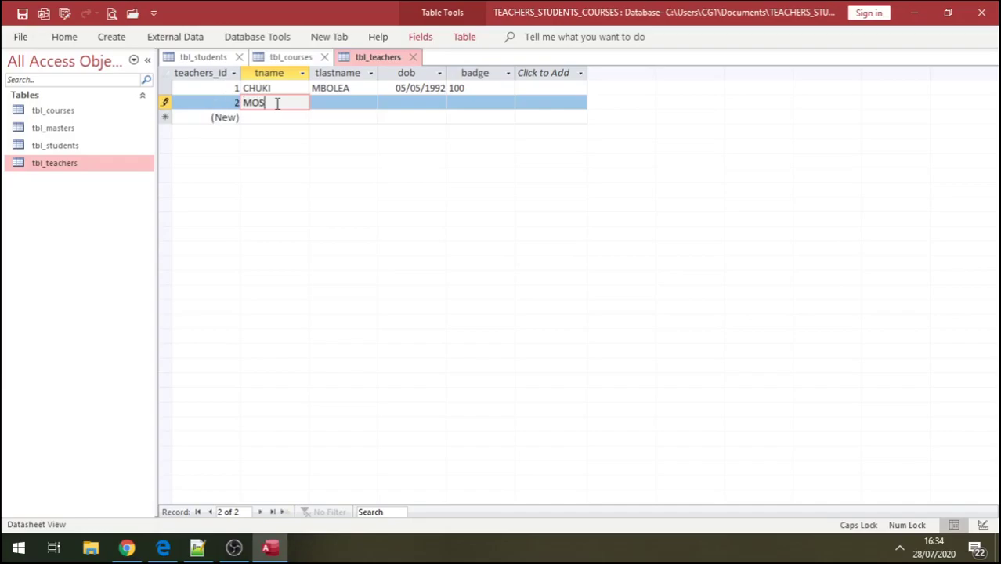
text(HI)
click(344, 101)
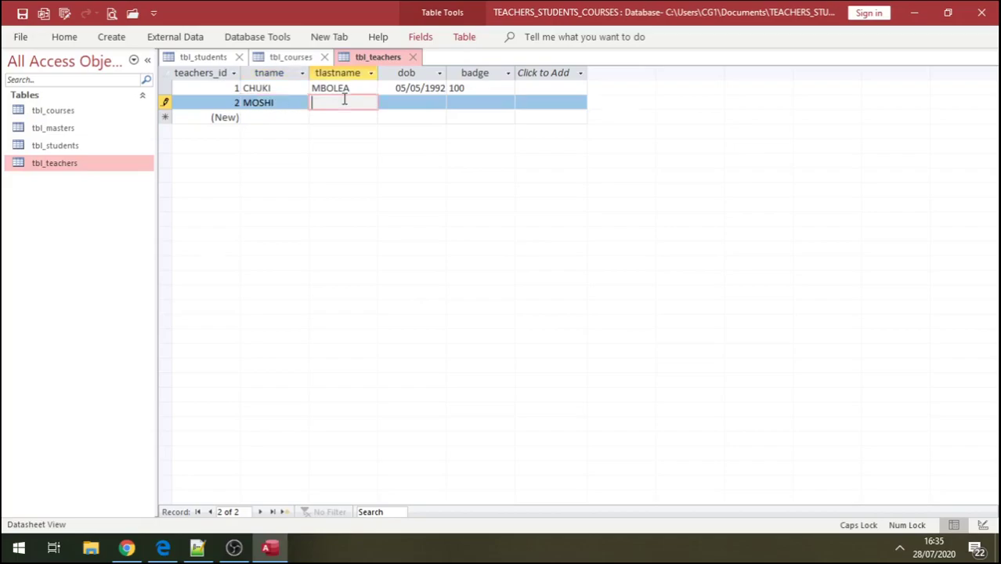
text(KINGUNGE)
- Set the second teacher's dob to 24/07/1950 and badge to 101, then save the table
click(399, 102)
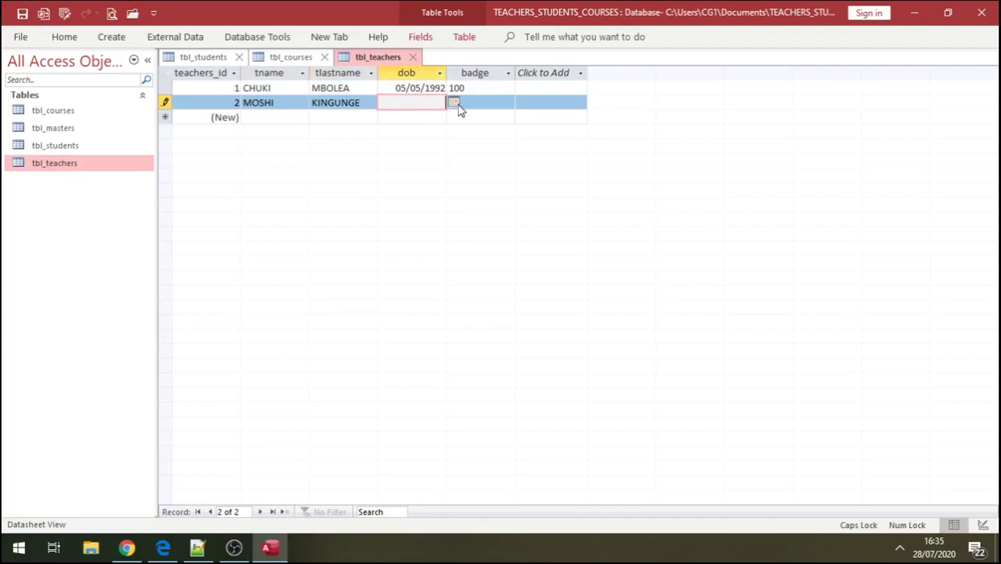
click(453, 104)
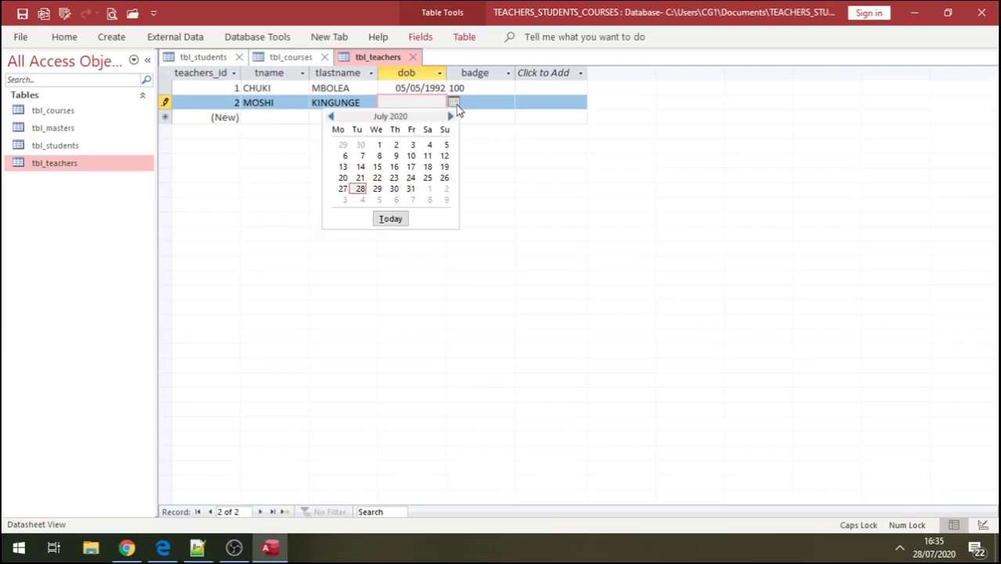
click(410, 177)
key(BackSpace)
key(BackSpace)
key(BackSpace)
key(BackSpace)
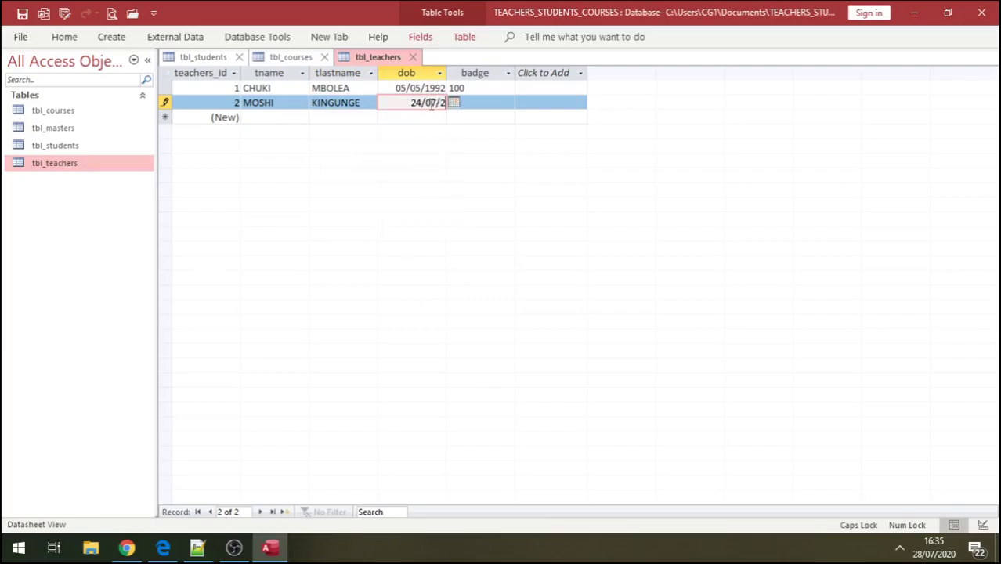
text(1950)
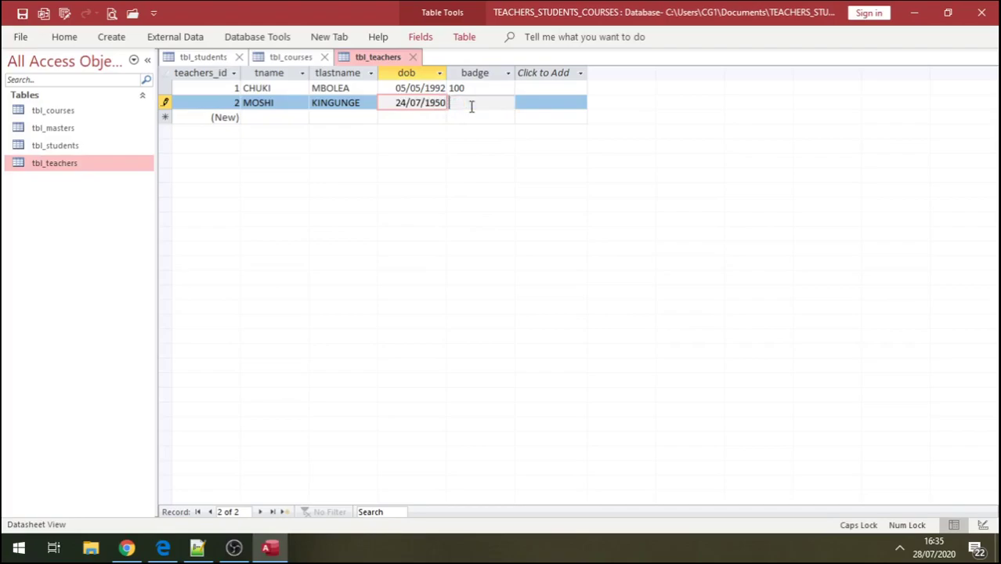
click(470, 106)
text(100)
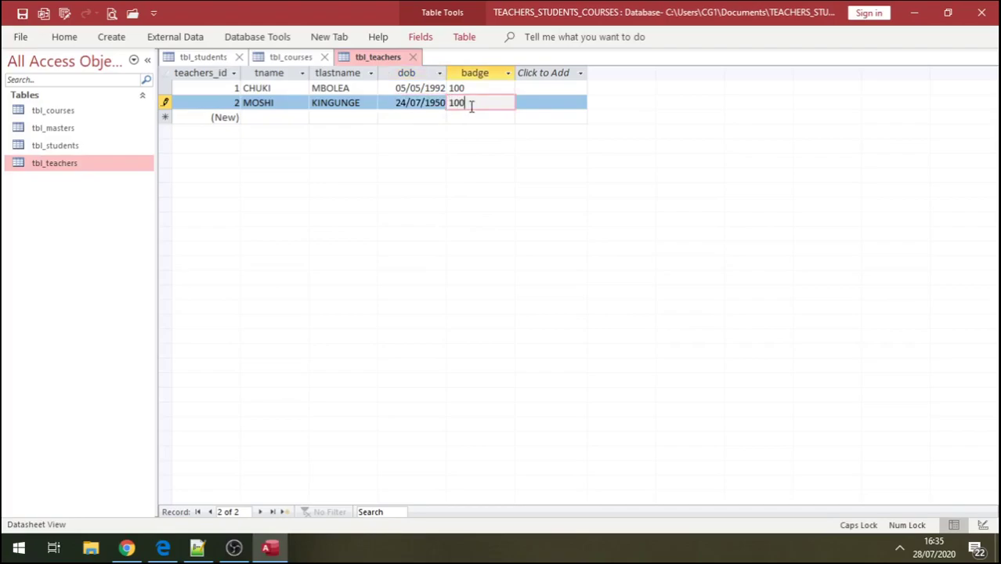
key(BackSpace)
key(BackSpace)
text(1)
click(257, 118)
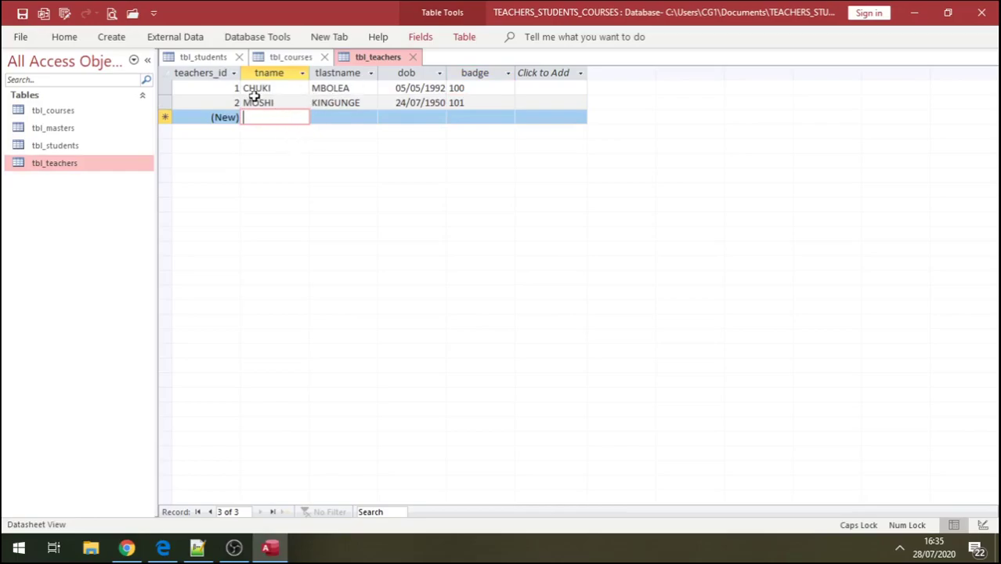
click(19, 14)
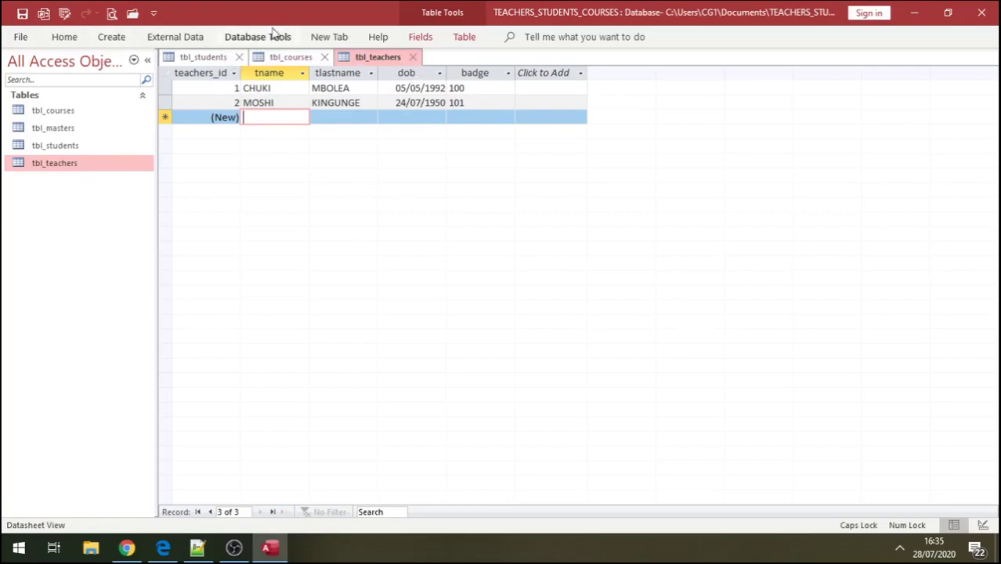
- Add tbl_courses, tbl_masters, tbl_students and tbl_teachers to the Relationships window
click(271, 39)
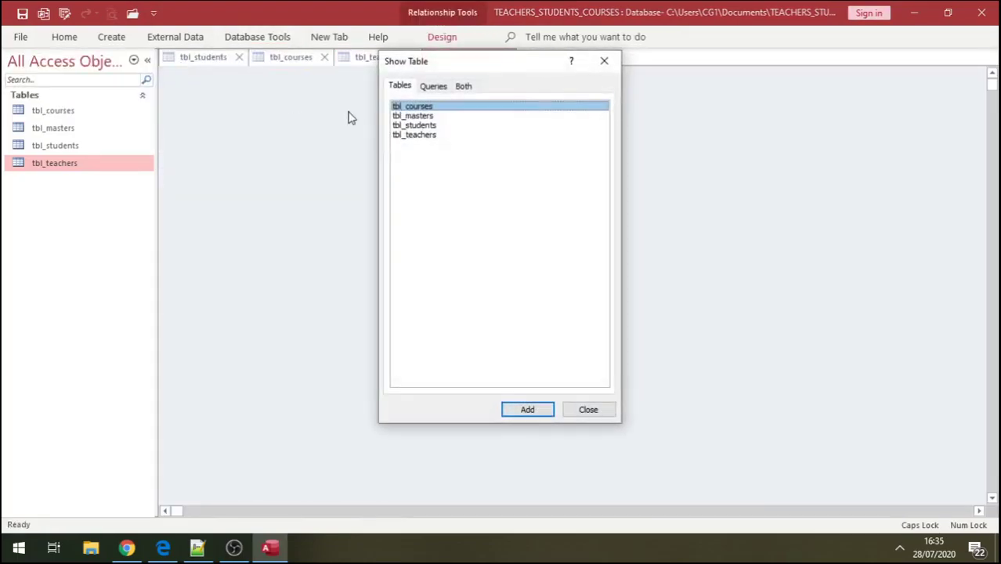
click(531, 410)
click(430, 116)
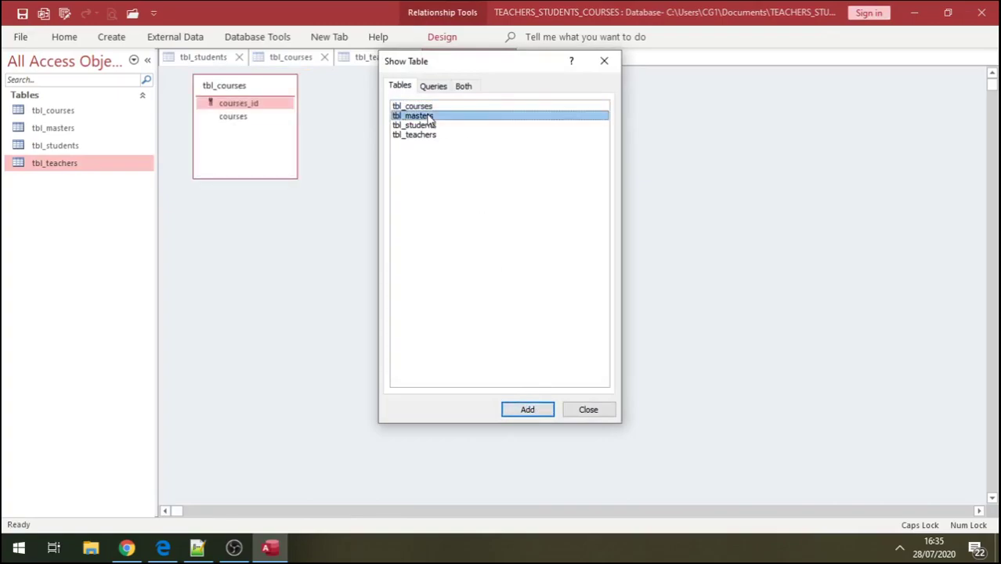
click(528, 410)
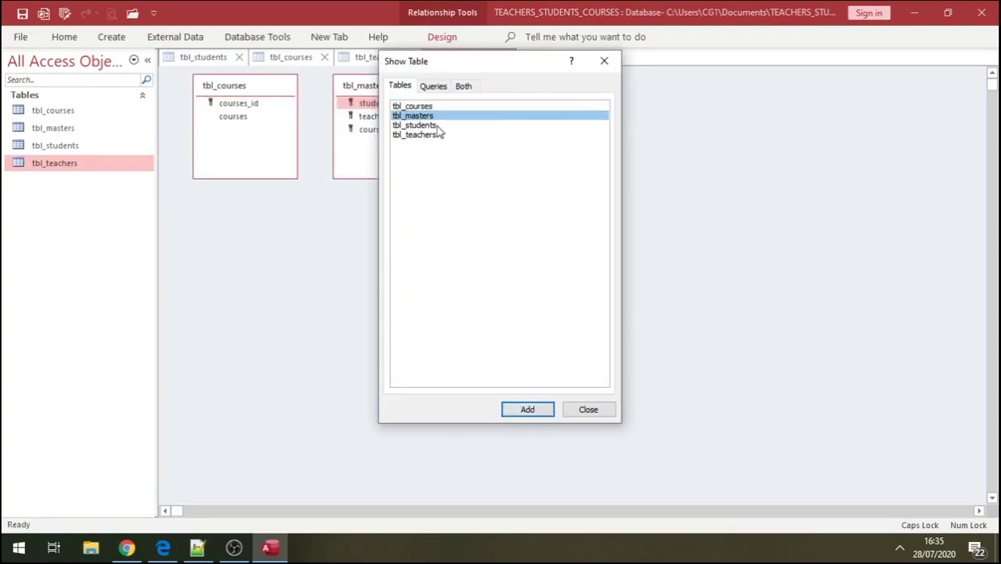
click(431, 126)
click(526, 411)
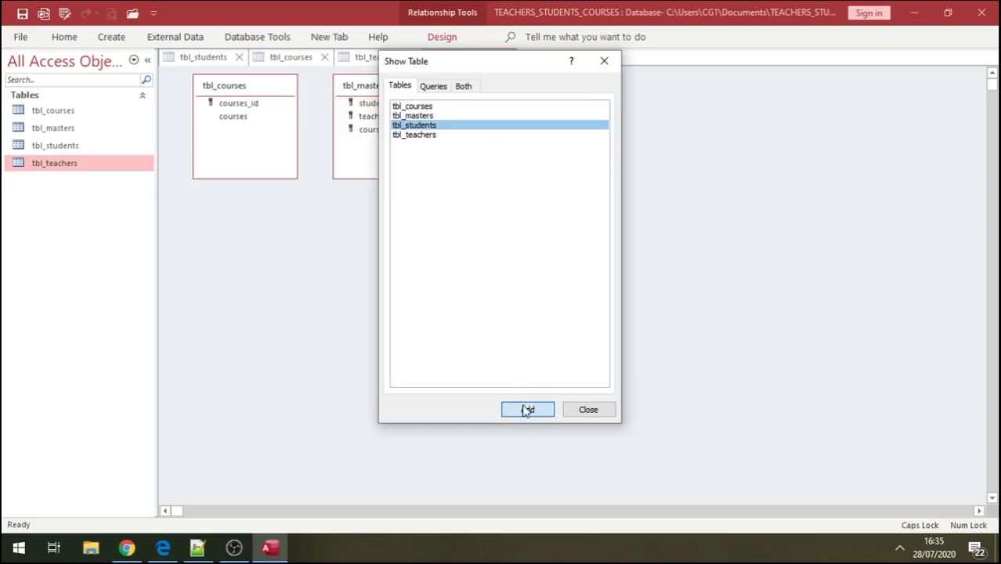
click(425, 138)
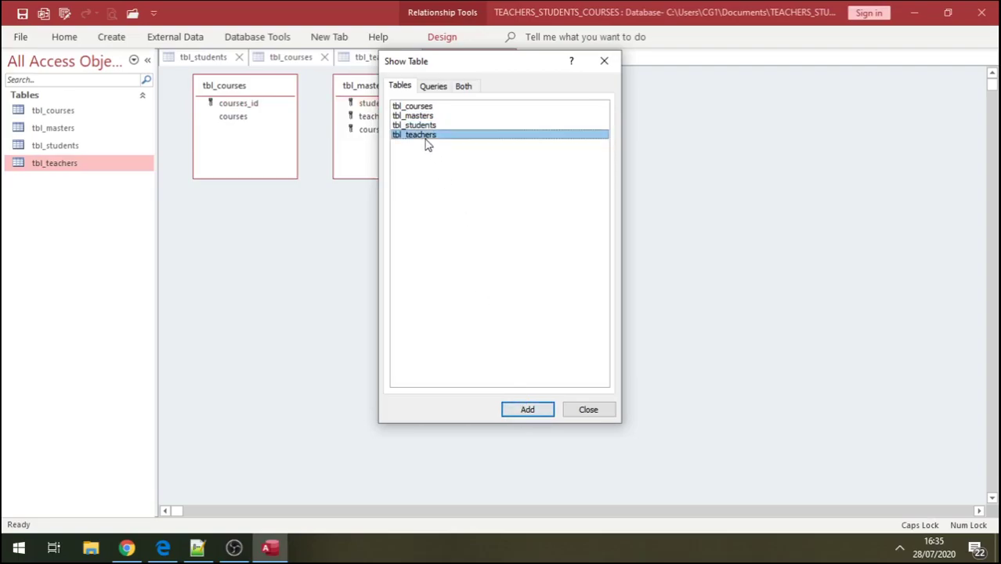
click(527, 411)
click(587, 409)
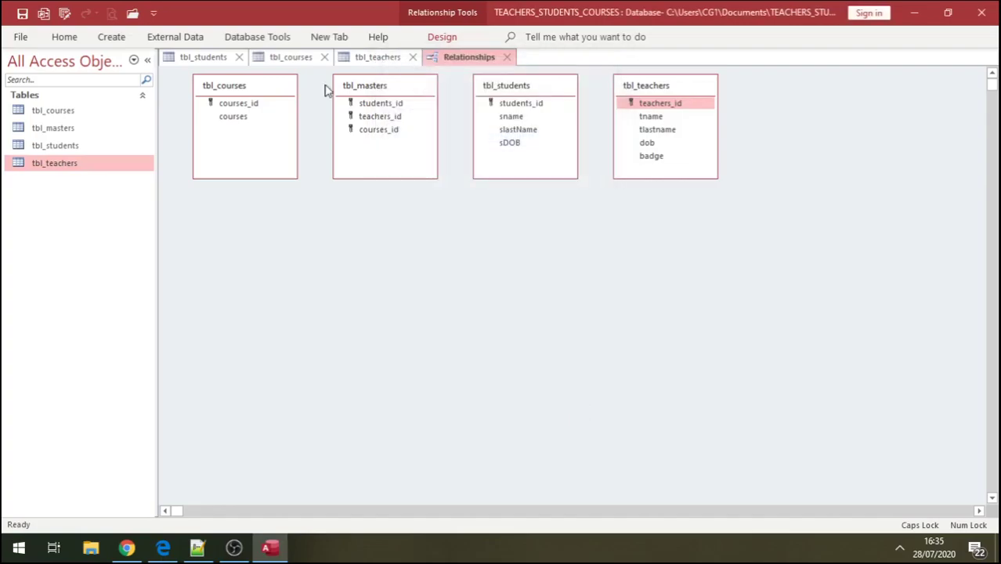
click(257, 37)
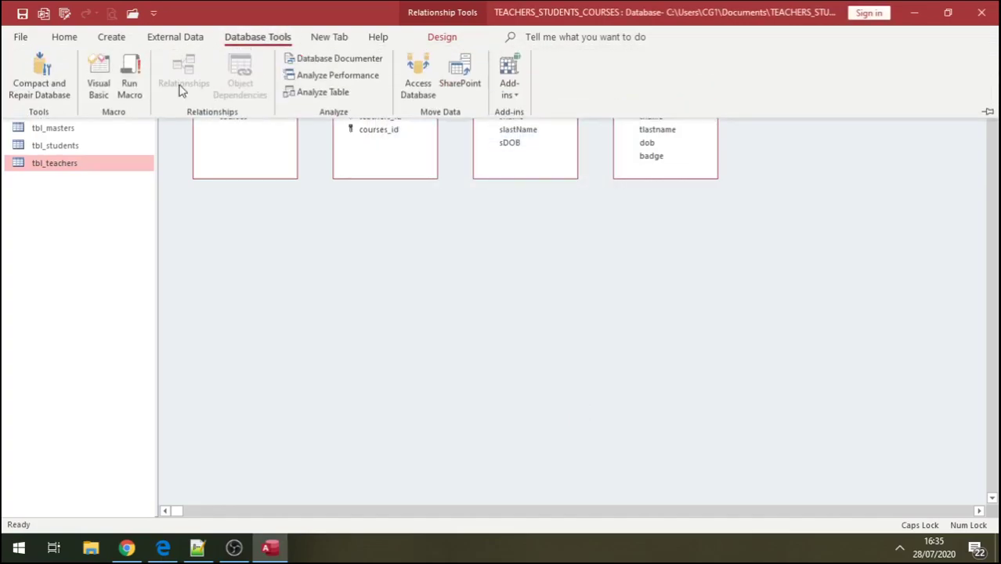
click(507, 182)
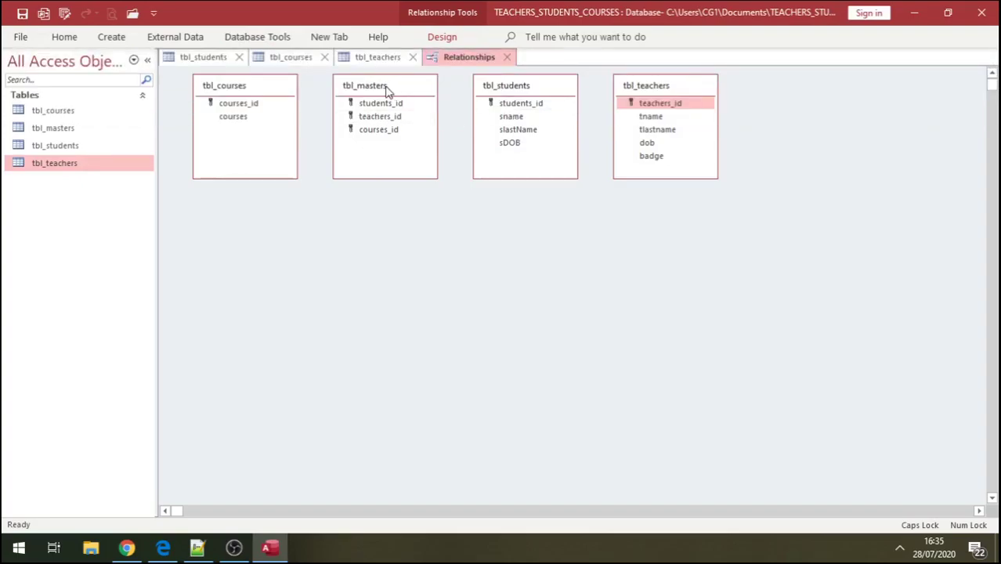
- After a table-locked error on the courses link, close the open table datasheets
drag(247, 110, 382, 133)
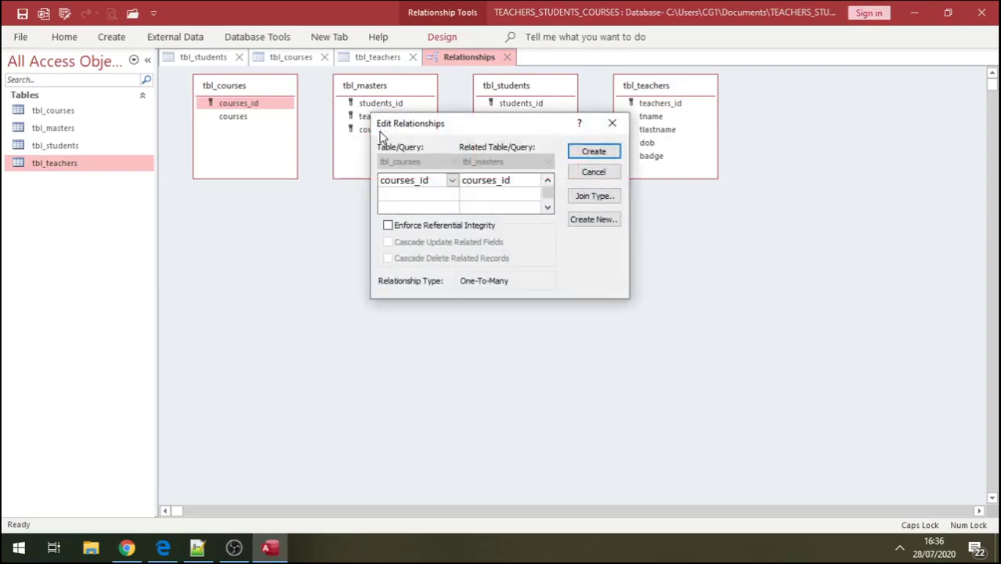
click(397, 228)
click(396, 243)
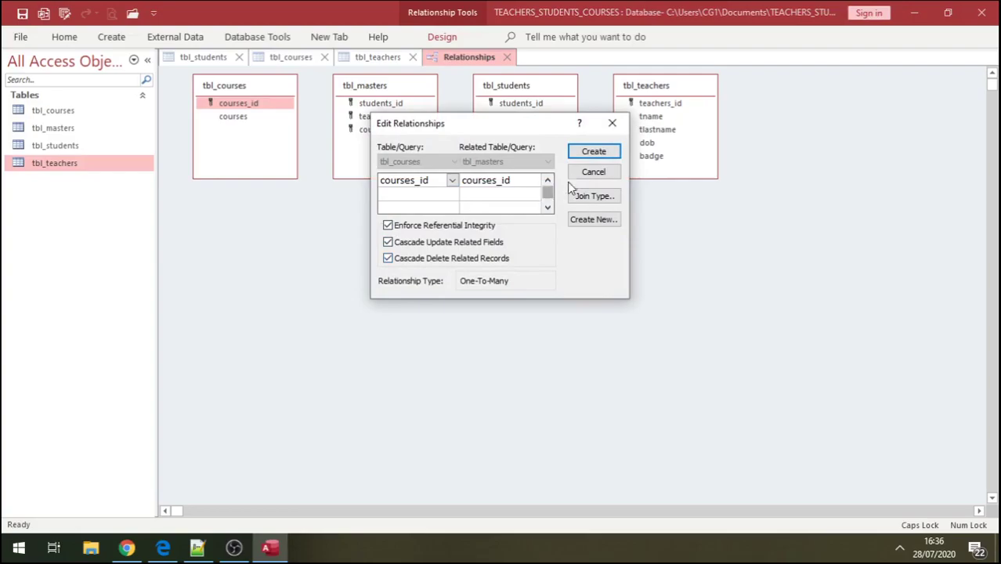
click(595, 153)
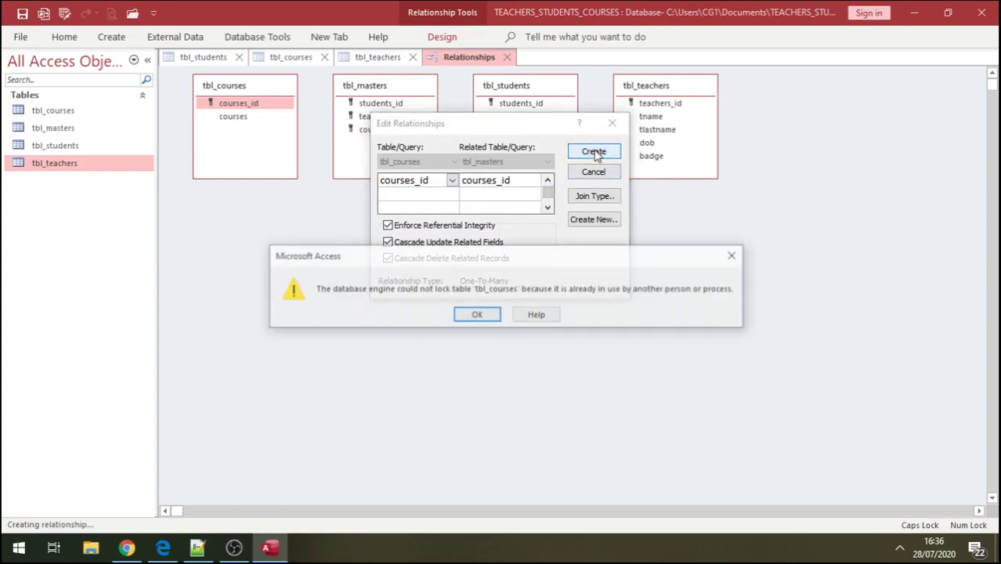
click(479, 317)
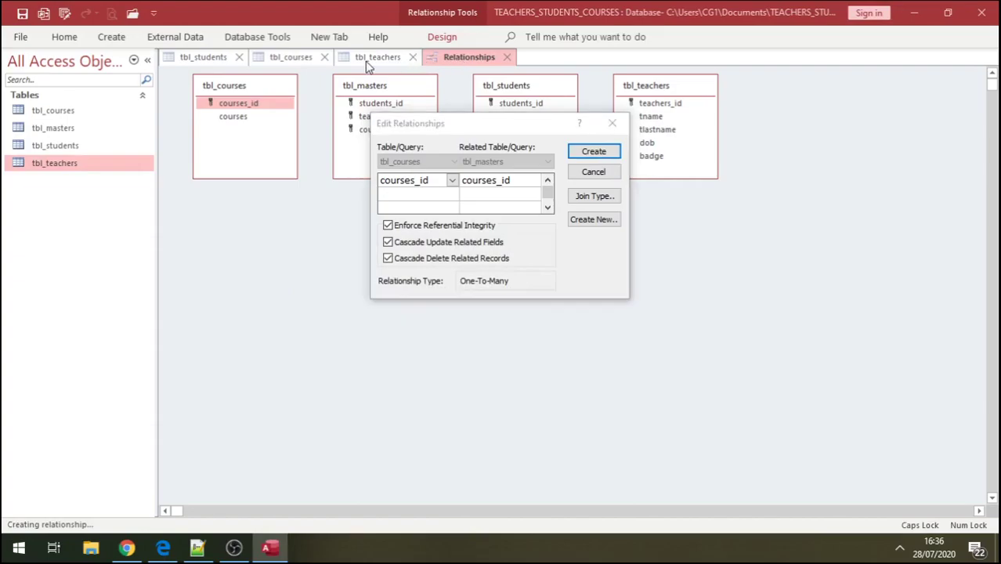
click(612, 122)
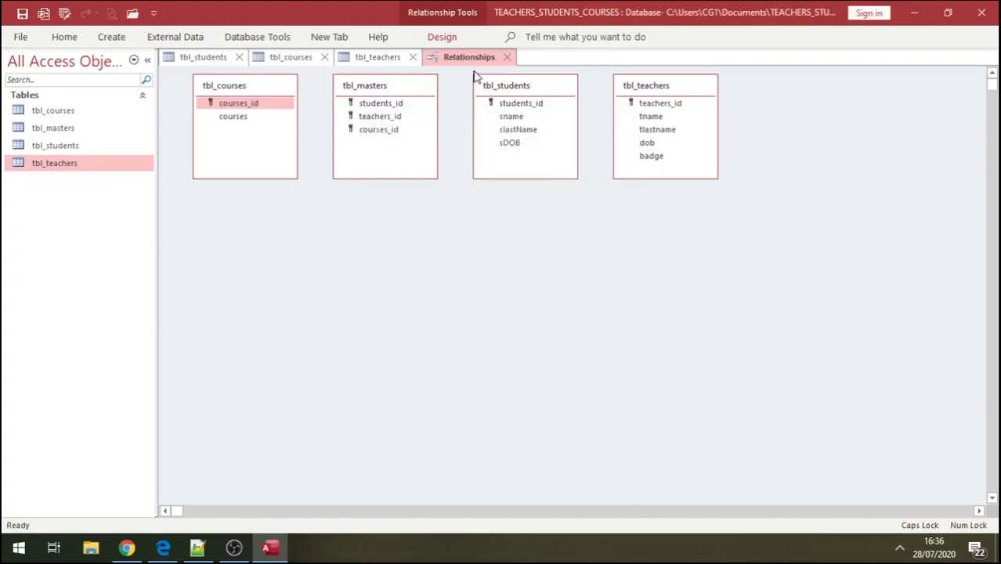
click(412, 57)
click(324, 57)
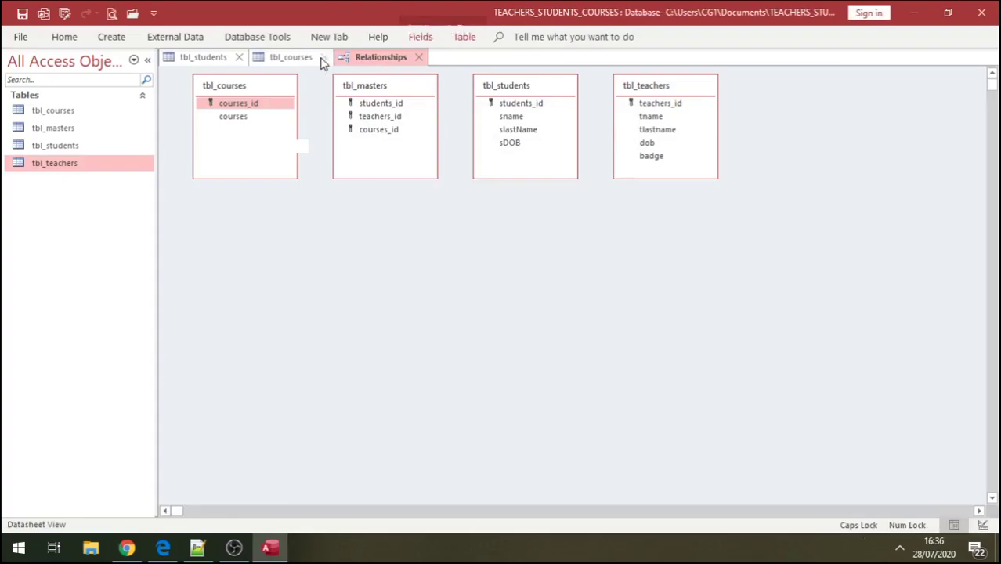
click(240, 57)
key(Return)
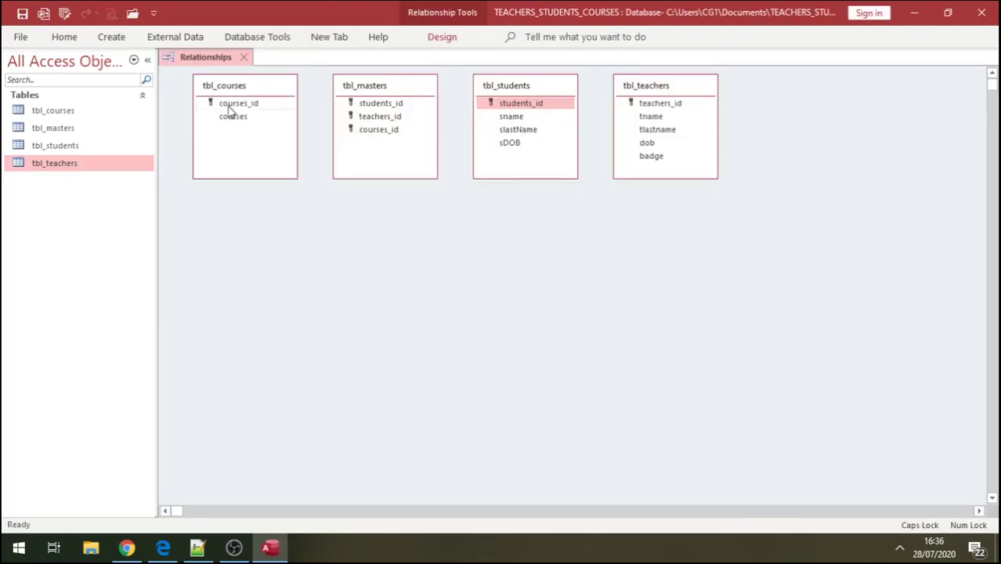
- Link courses_id to tbl_masters with referential integrity and cascading updates and deletes
drag(229, 109, 376, 137)
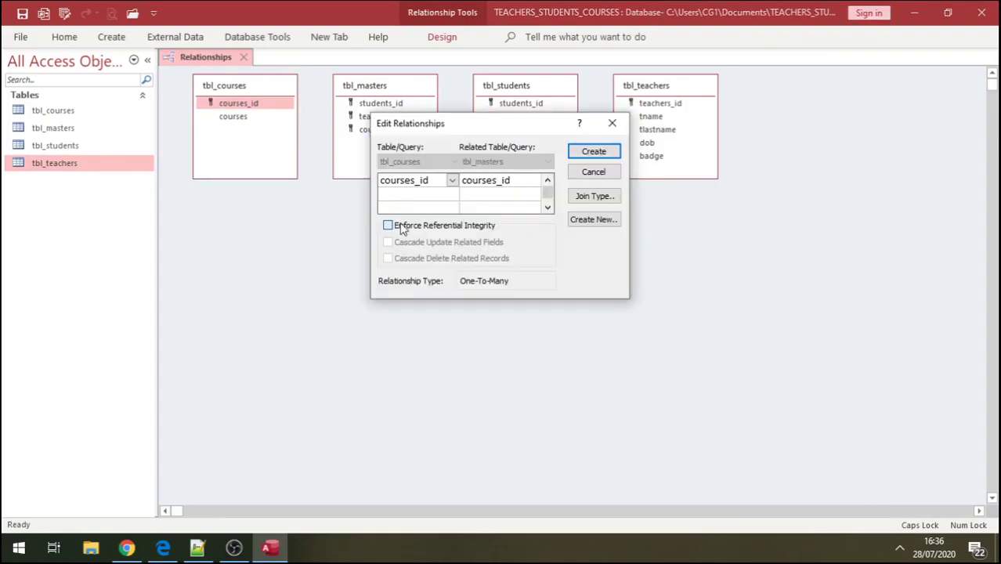
click(387, 226)
click(410, 243)
click(410, 259)
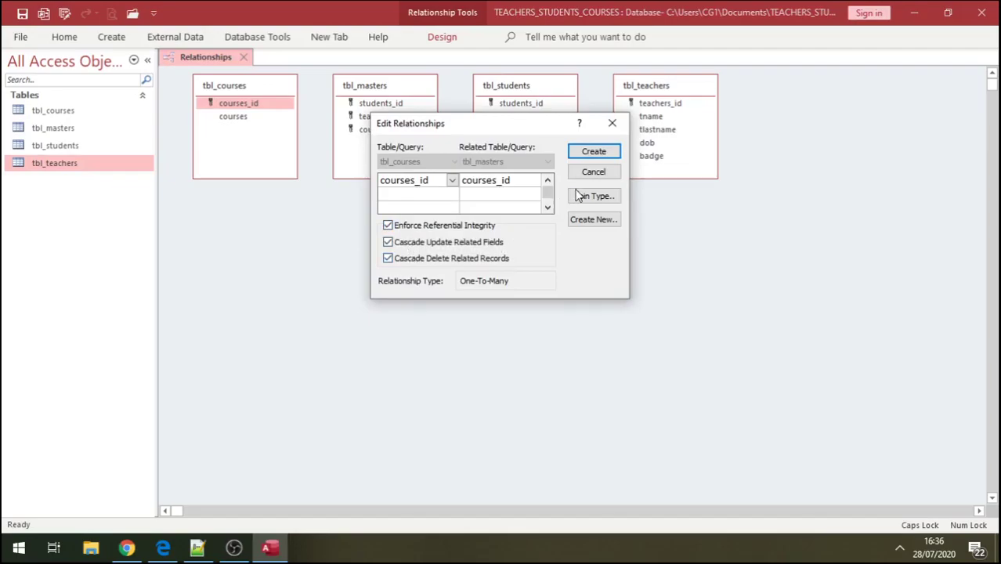
click(593, 152)
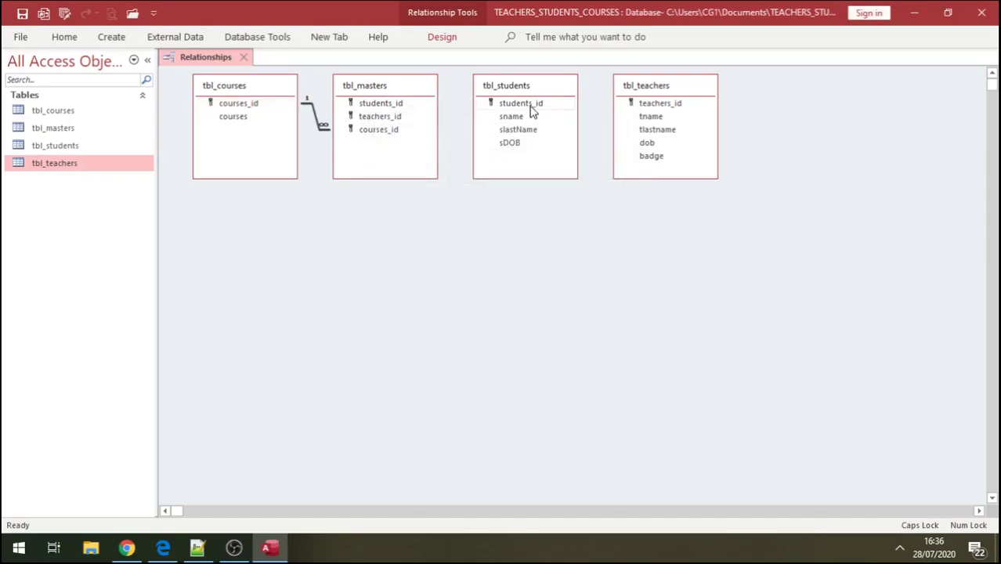
- Link students_id to tbl_masters with referential integrity and cascading updates and deletes
drag(507, 104, 385, 104)
click(387, 225)
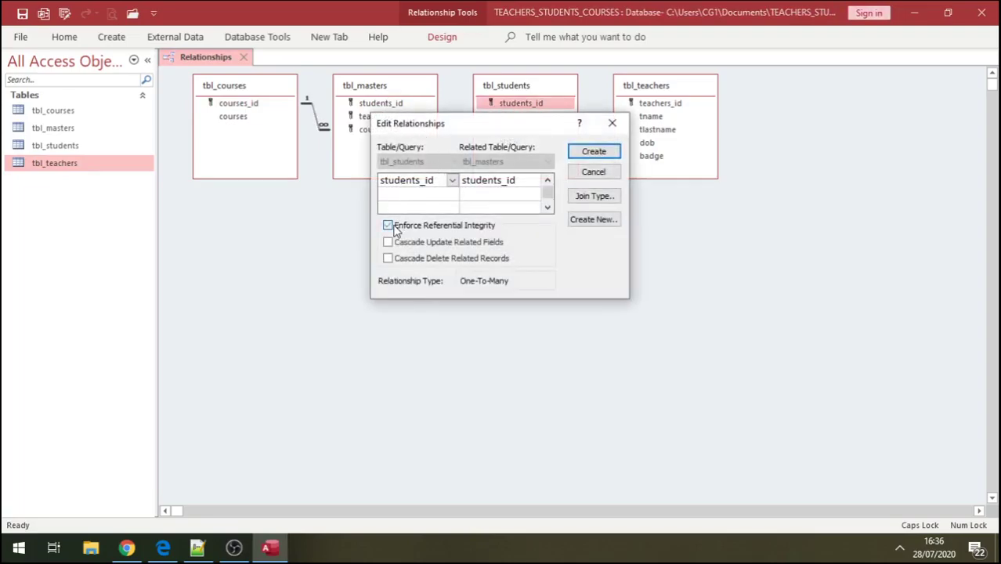
click(388, 242)
click(388, 258)
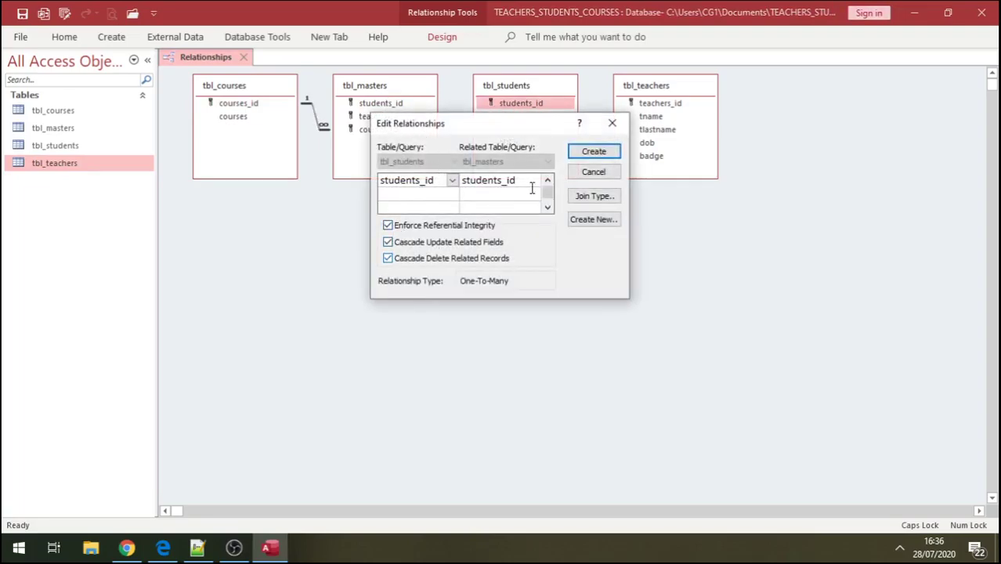
click(592, 152)
- Link teachers_id to tbl_masters with enforced integrity and cascades, tidying the table layout
drag(498, 87, 510, 173)
drag(640, 87, 297, 332)
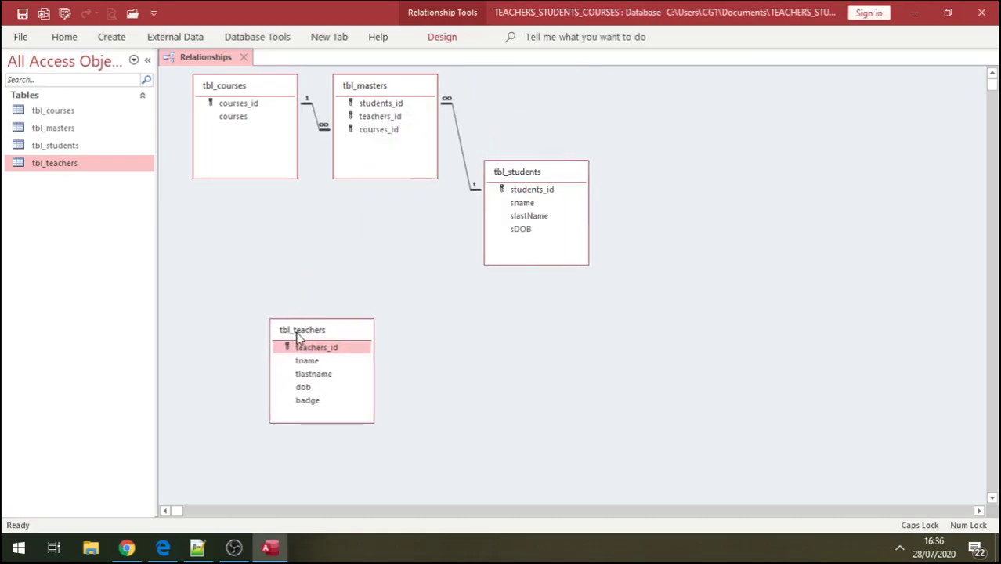
drag(234, 89, 222, 147)
drag(308, 350, 383, 118)
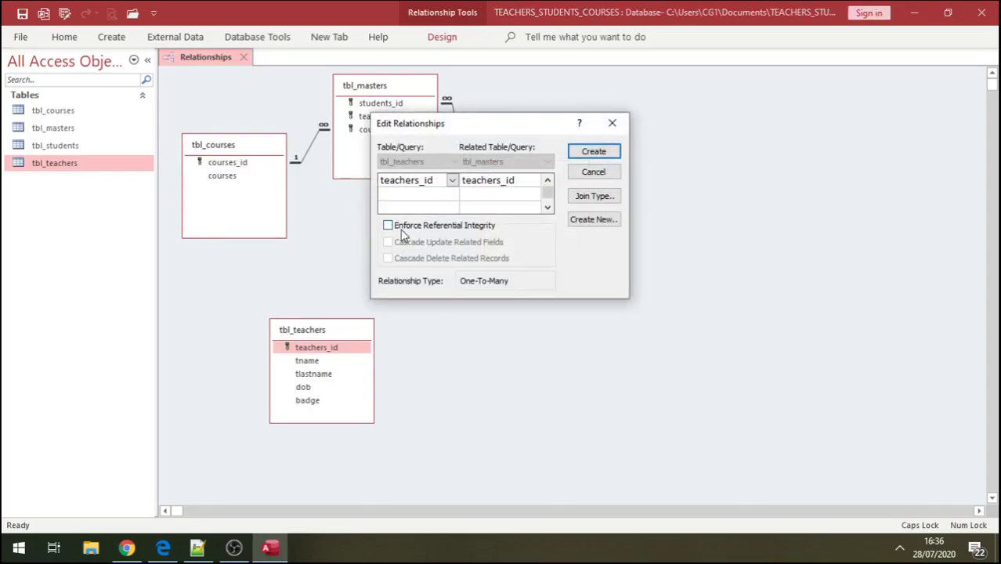
click(388, 225)
click(387, 242)
click(388, 257)
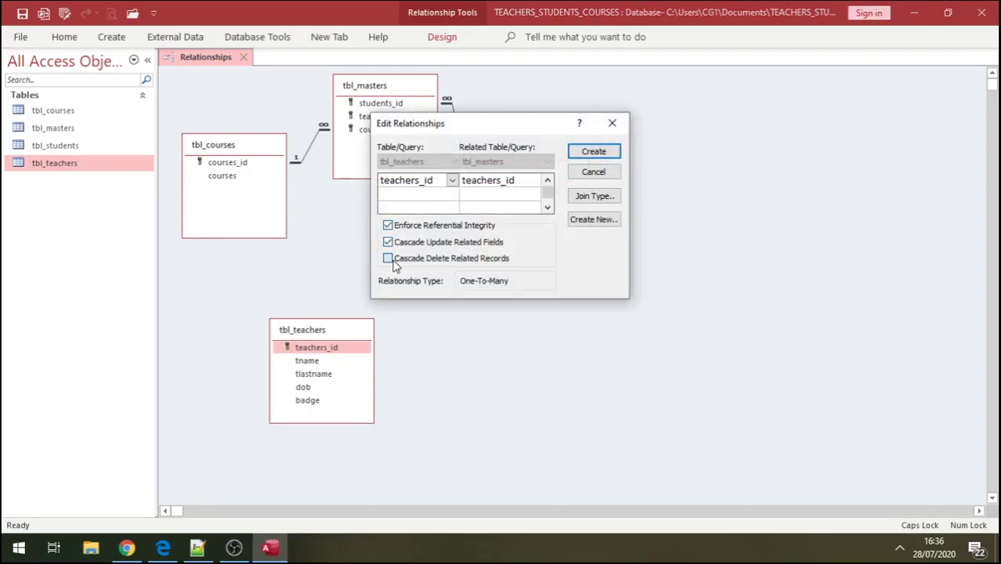
click(595, 154)
drag(343, 346, 234, 109)
drag(275, 147, 312, 268)
drag(246, 97, 263, 91)
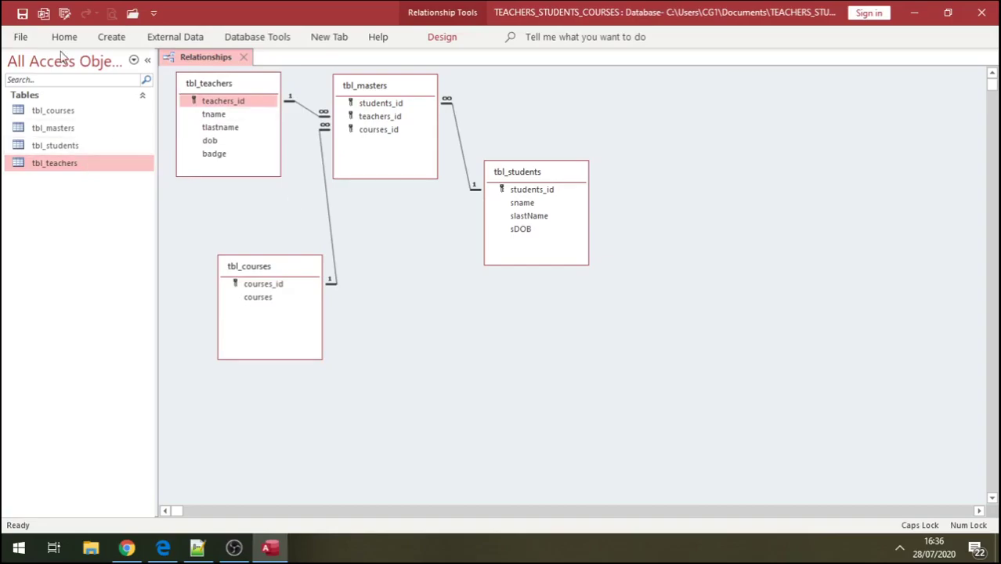
- Add a tbl_masters row with students_id 1, teachers_id 2 and courses_id 1, then open tbl_students
double_click(68, 133)
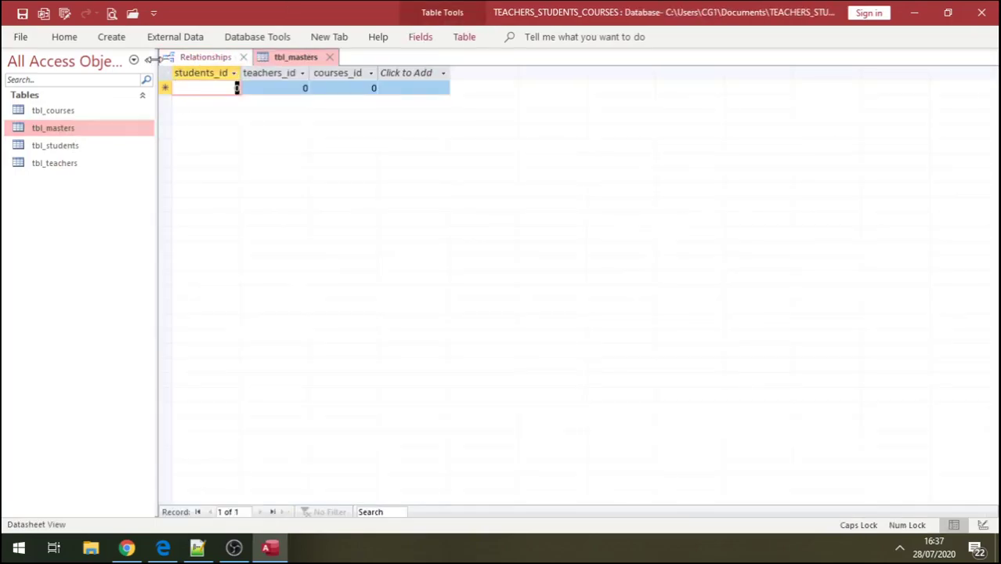
click(24, 16)
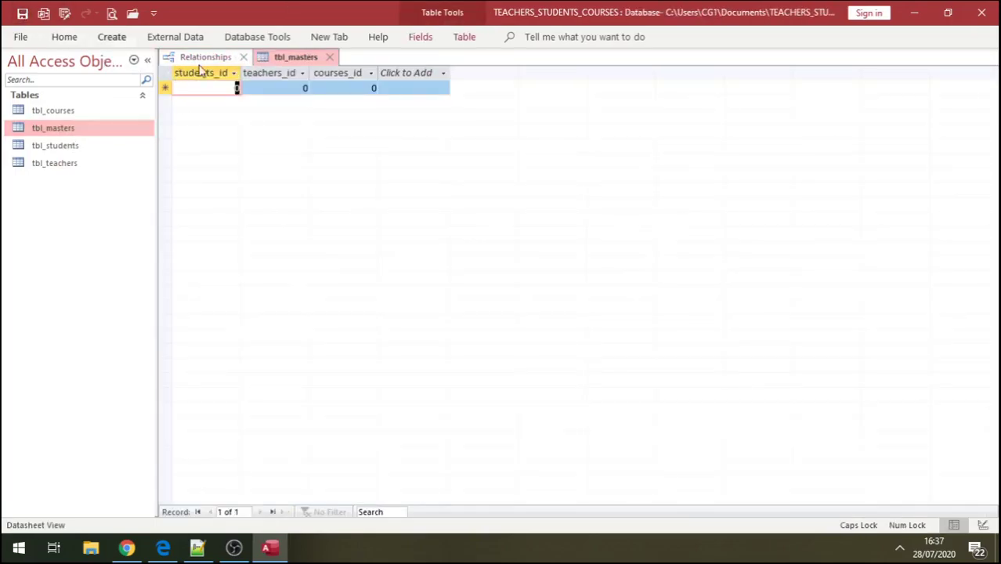
click(306, 87)
key(BackSpace)
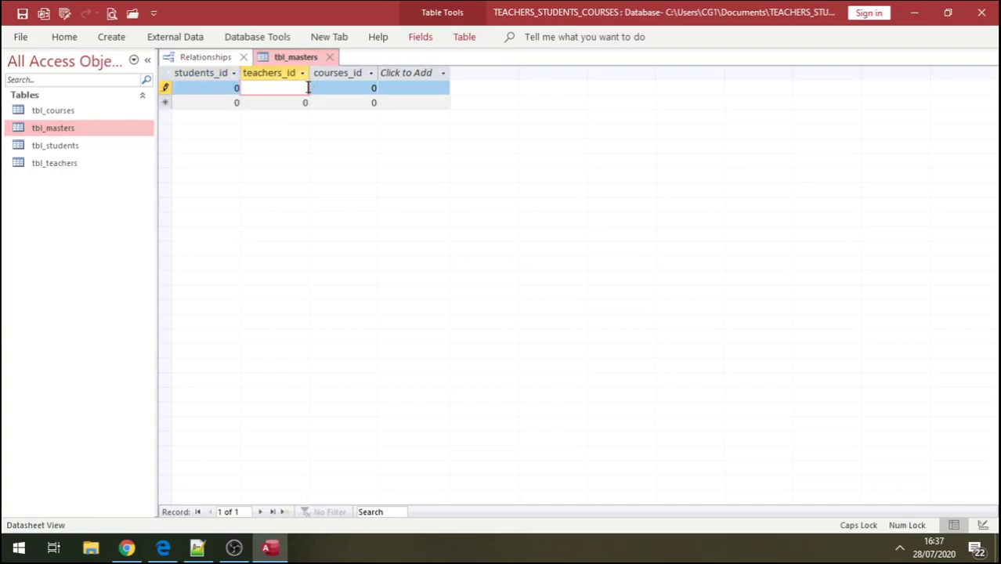
click(236, 87)
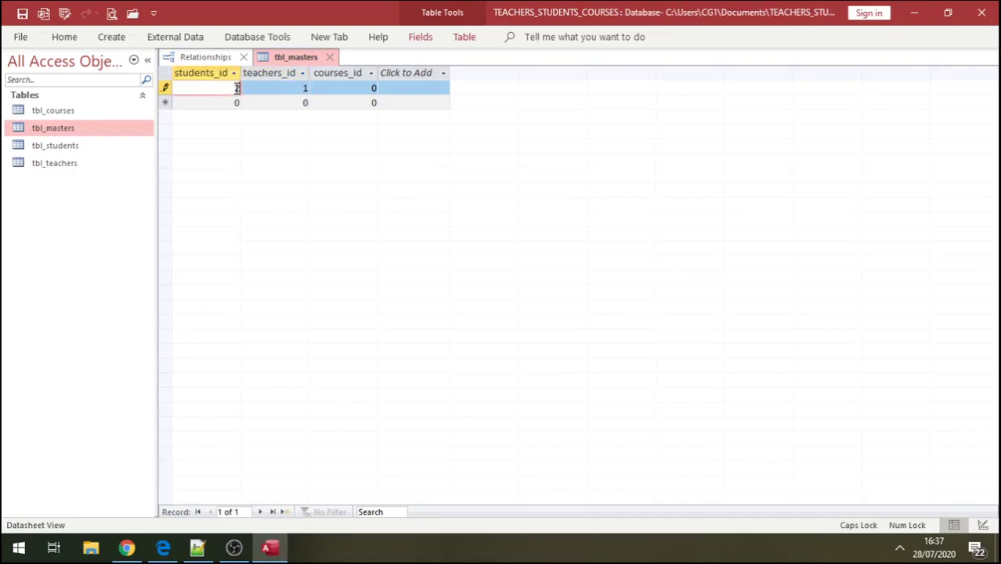
text(2)
click(306, 88)
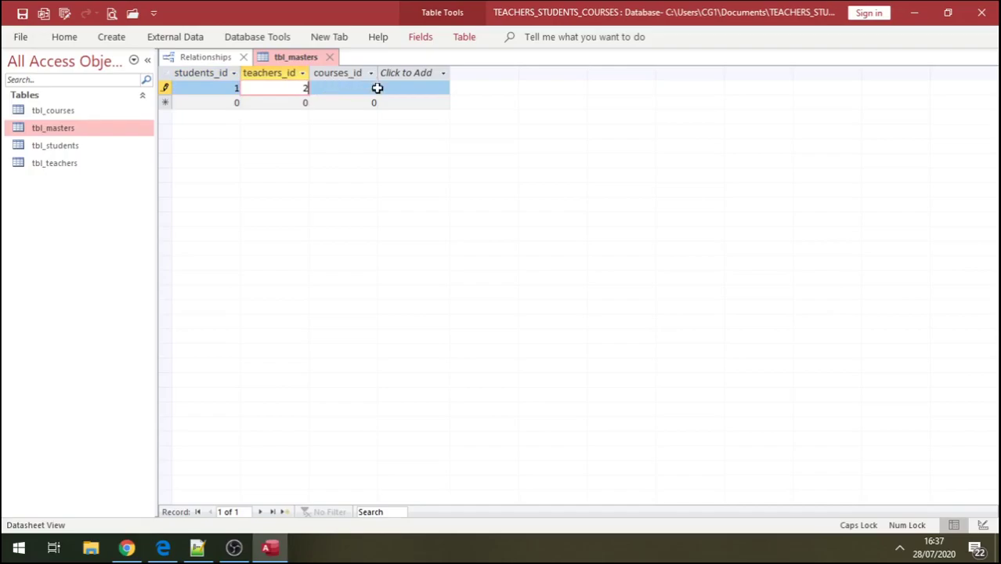
click(375, 88)
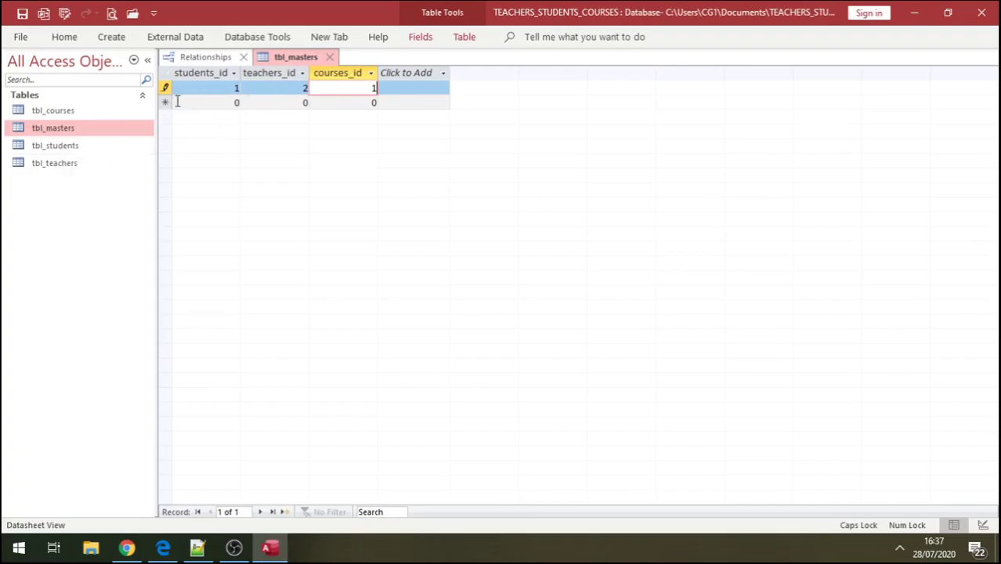
double_click(77, 150)
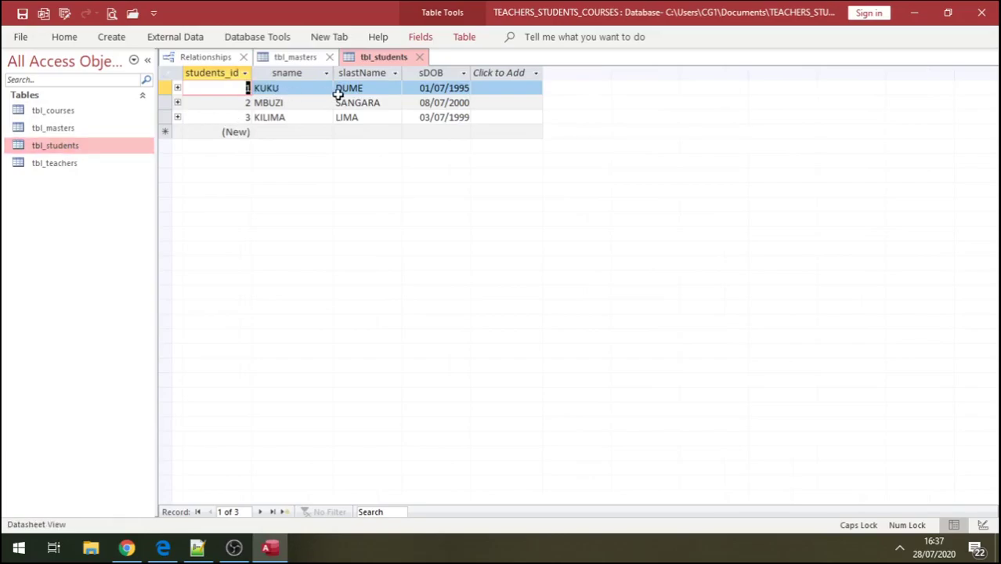
- Expand and collapse the first student's related junction records and save the database
click(177, 87)
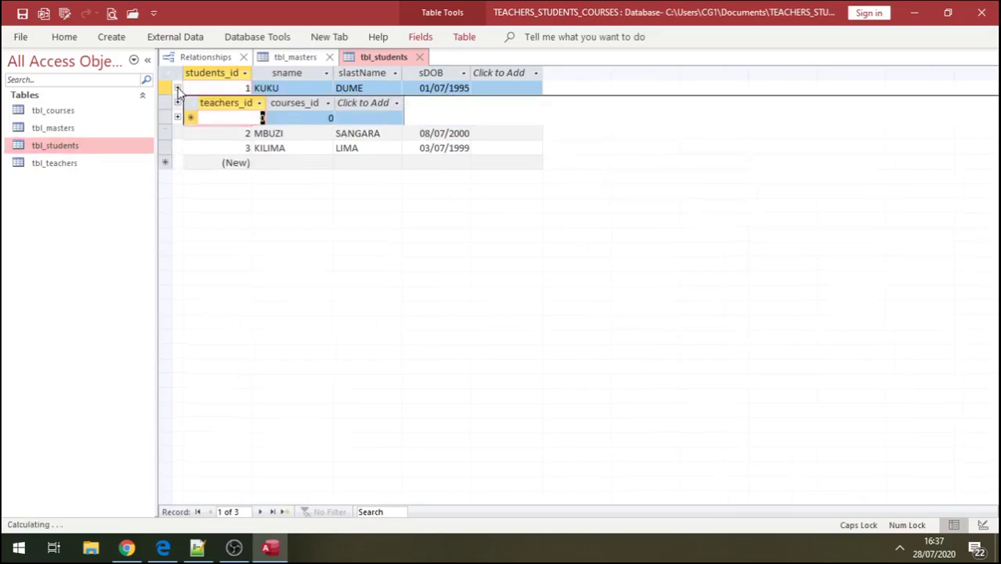
click(178, 88)
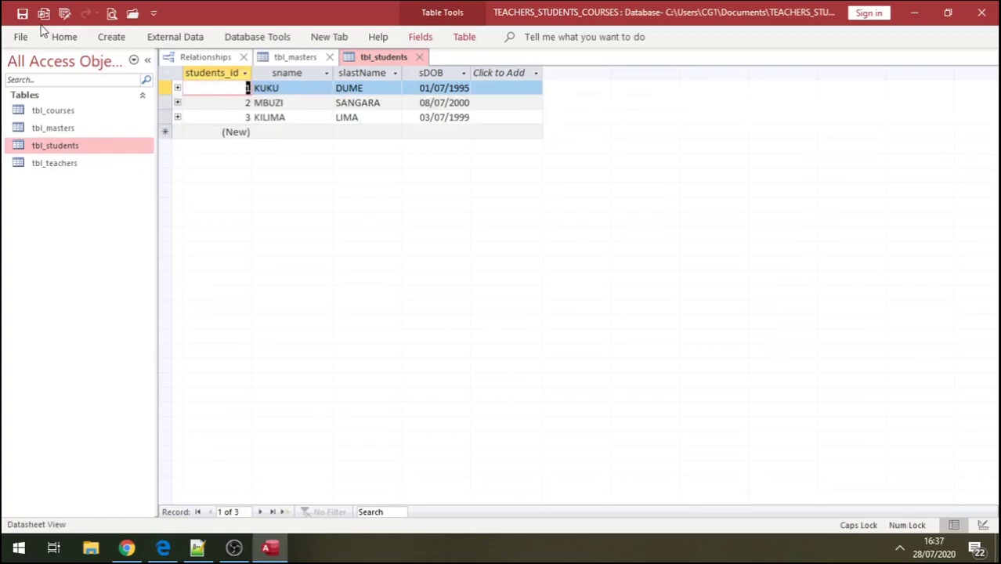
click(23, 14)
click(178, 88)
click(177, 88)
- Open tbl_courses and tbl_teachers as datasheets, returning to the tbl_masters tab
click(69, 111)
double_click(69, 113)
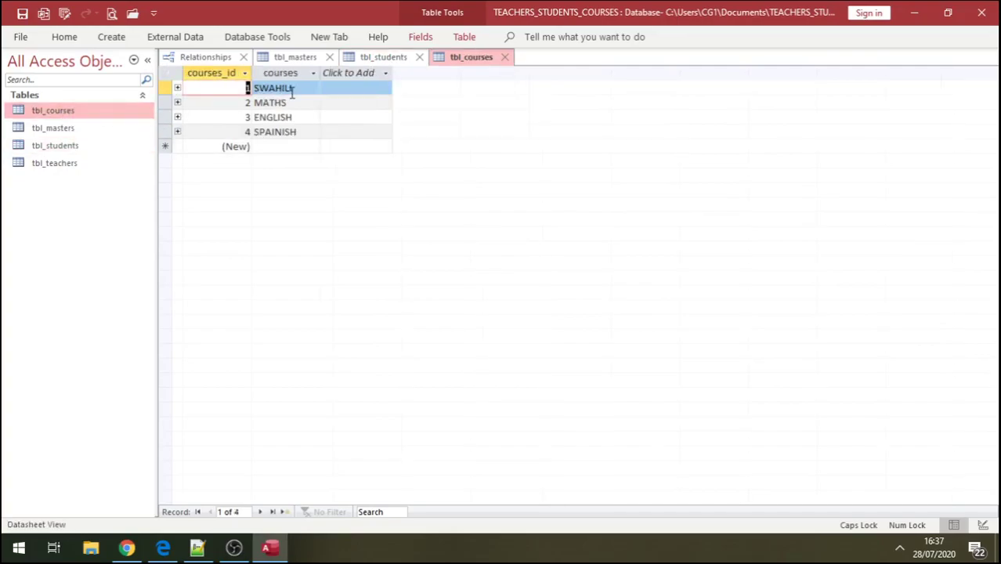
click(290, 61)
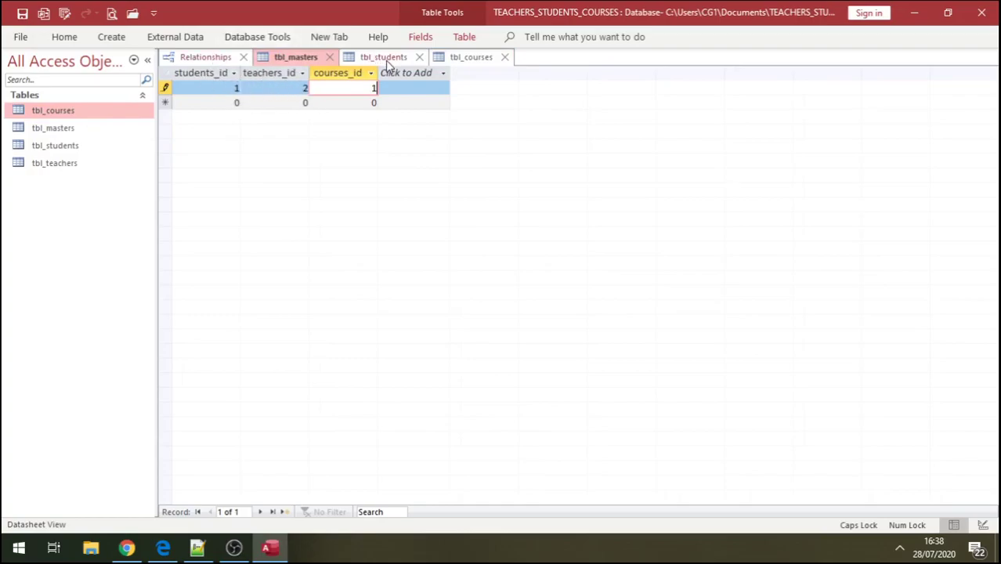
click(63, 169)
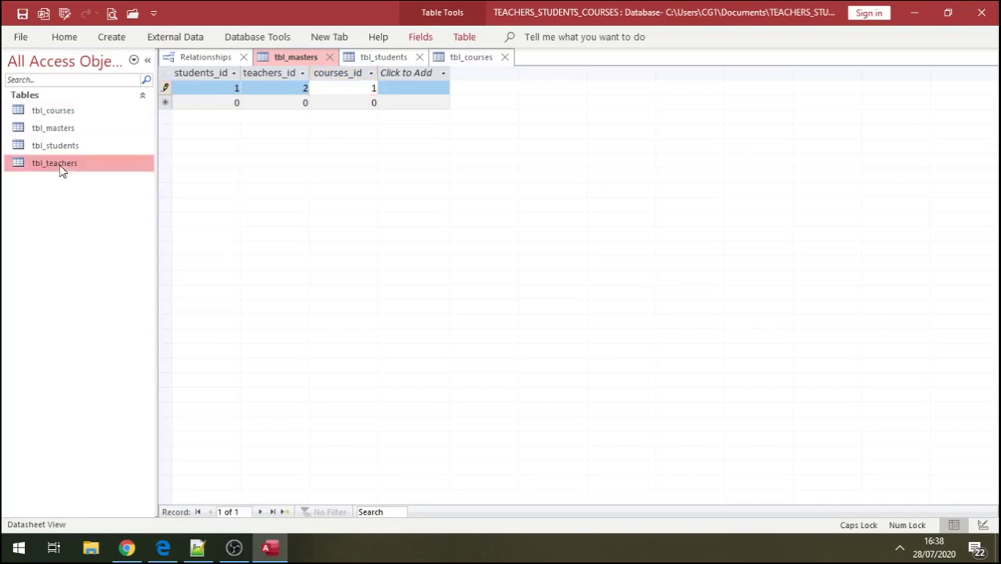
double_click(61, 170)
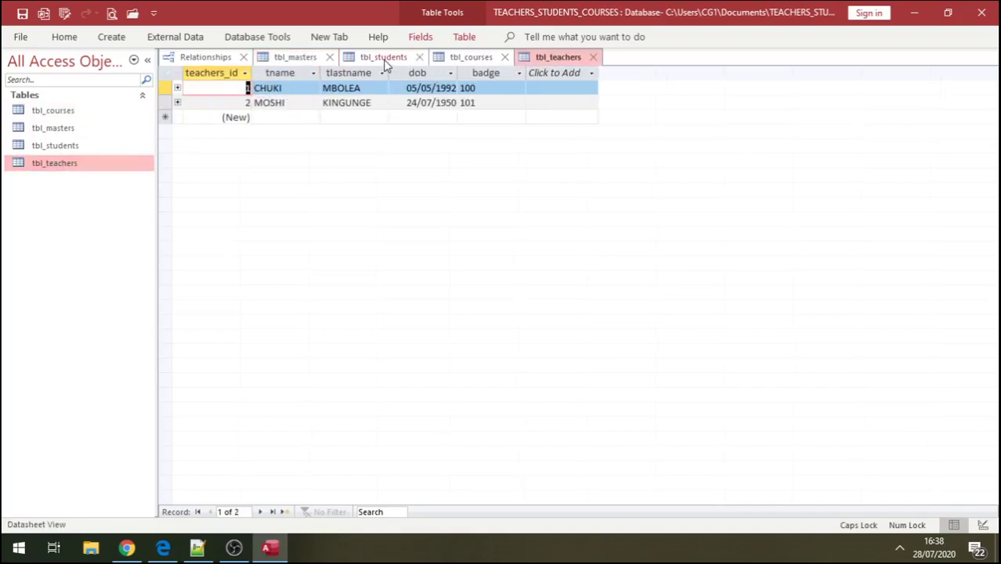
click(296, 58)
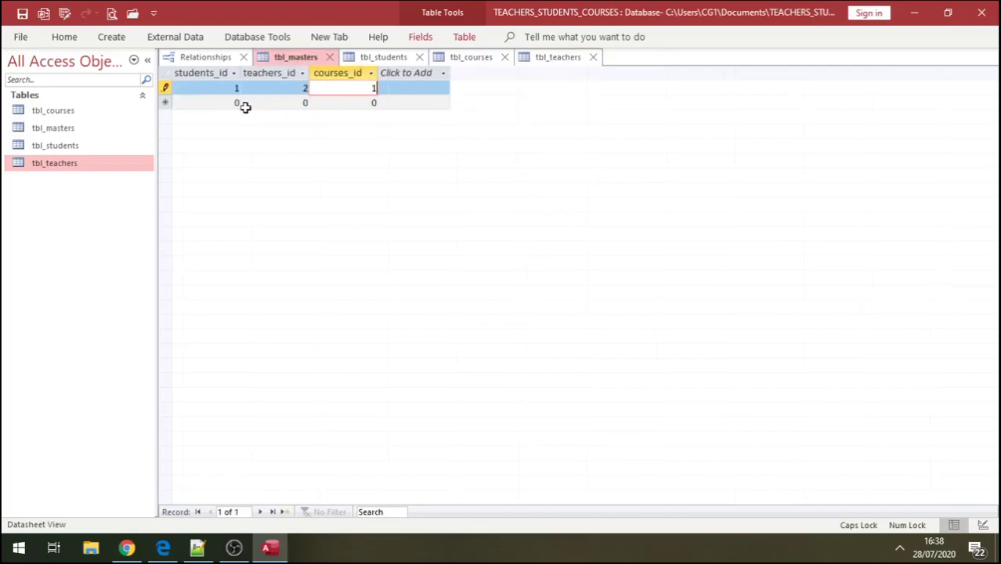
- Add tbl_masters rows (1, 1, 2) and (1, 2, 3) for student 1 and save
click(222, 102)
key(BackSpace)
text(1)
click(296, 102)
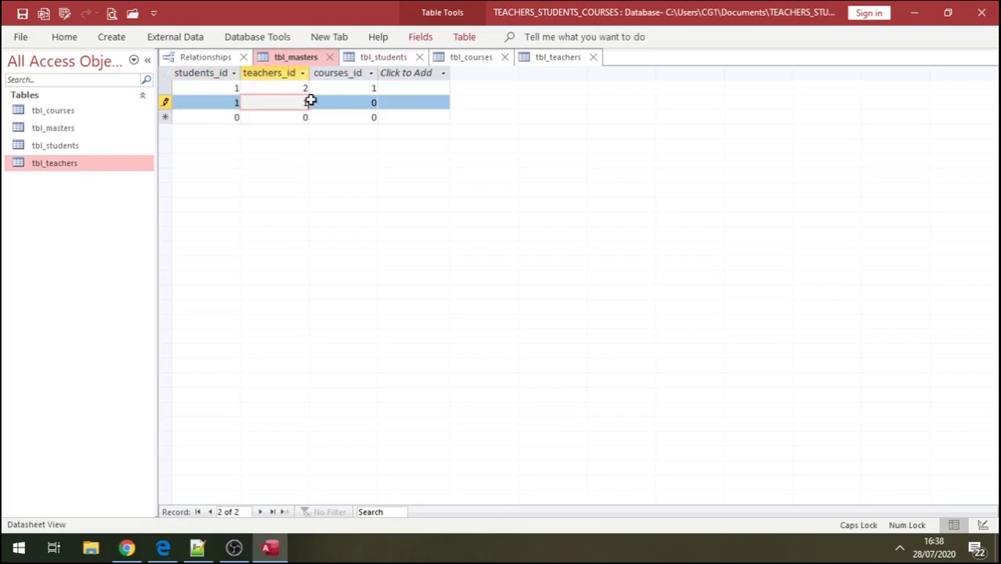
click(363, 102)
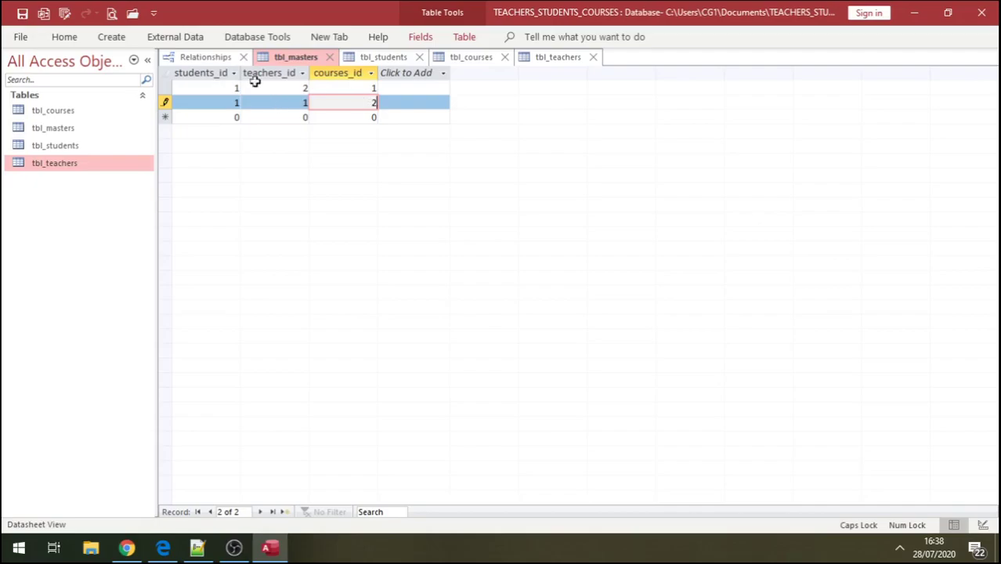
click(232, 117)
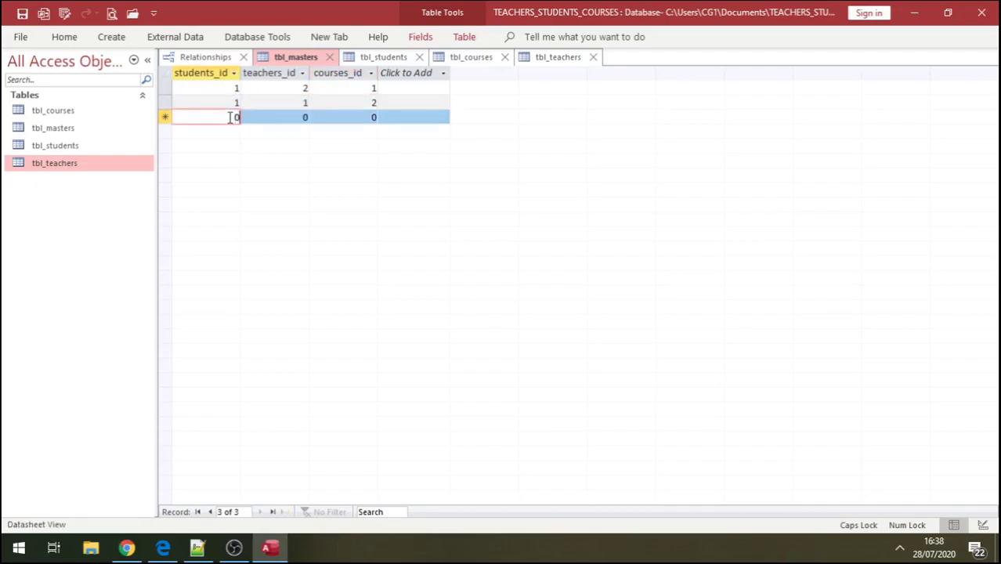
key(BackSpace)
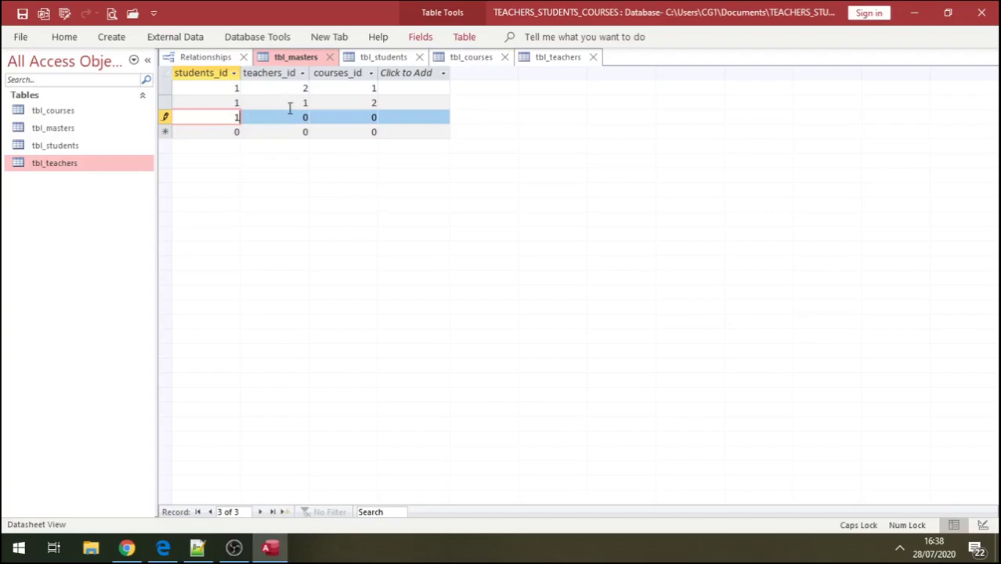
click(296, 116)
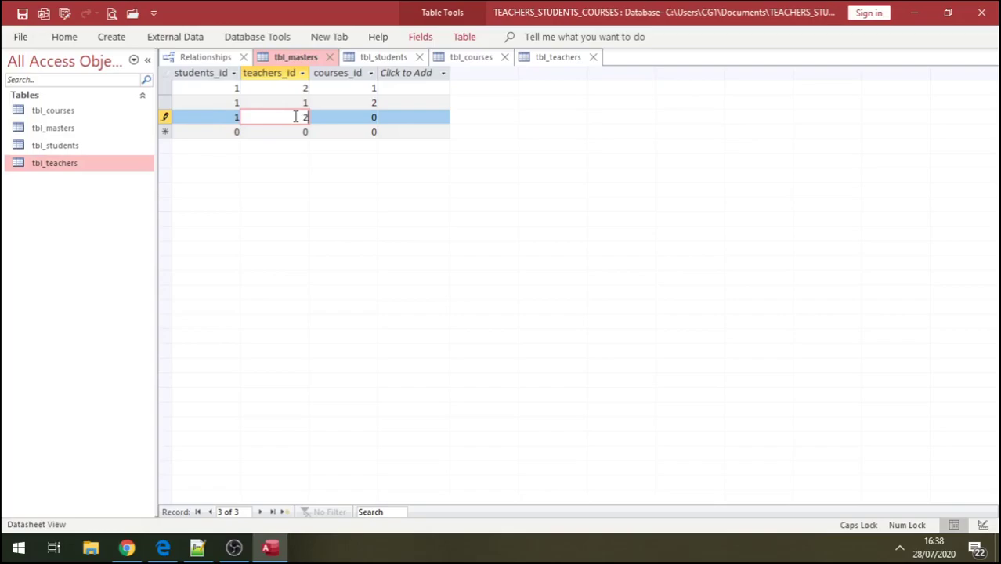
click(364, 117)
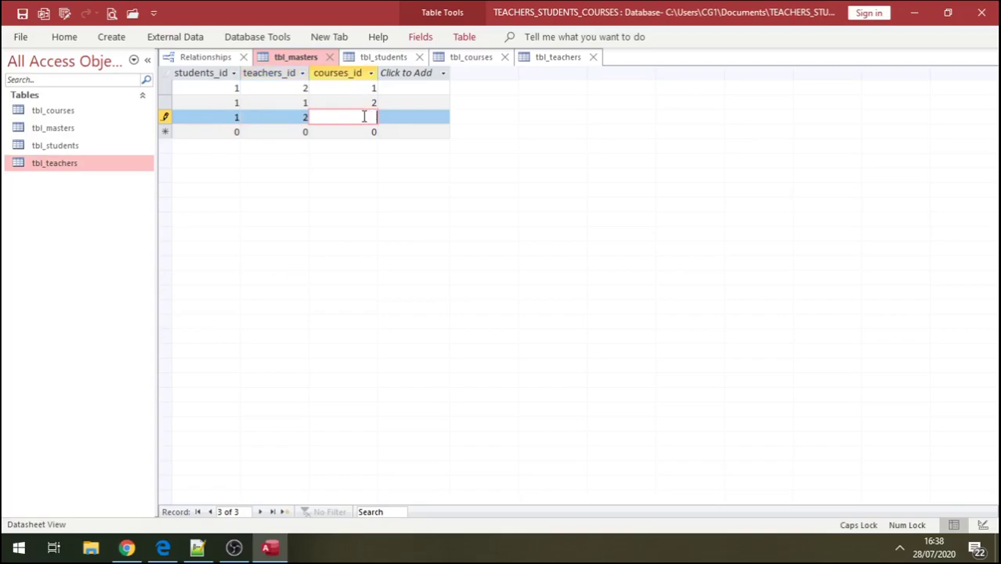
text(3)
click(22, 14)
- Add a tbl_masters row for student 2 with teacher 1 and course 1
click(233, 131)
key(BackSpace)
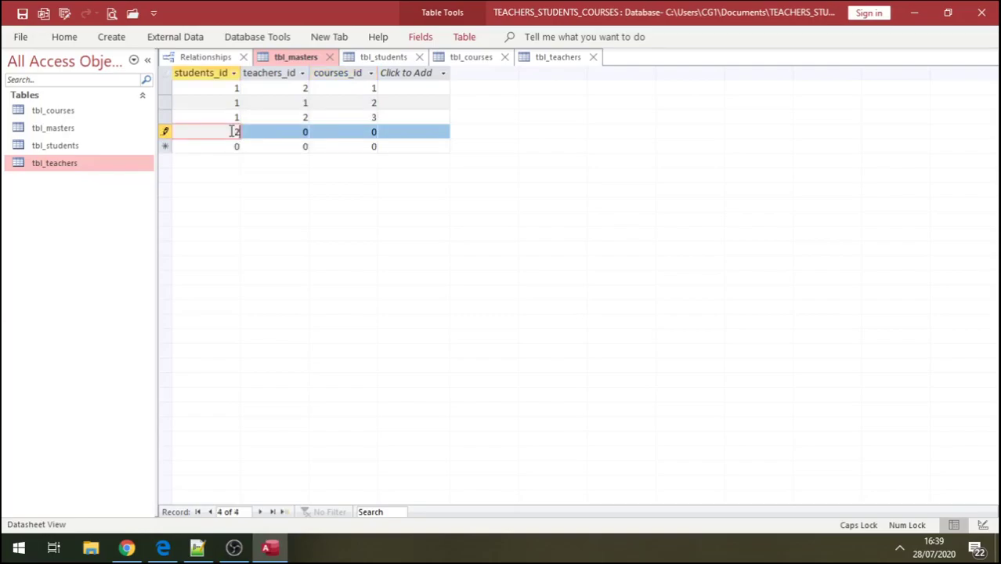
click(301, 134)
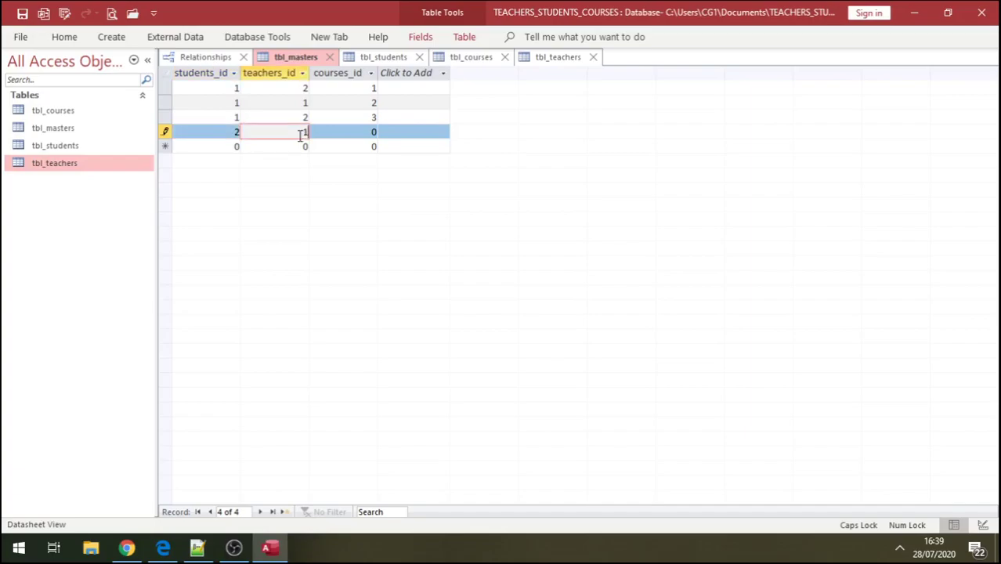
click(368, 133)
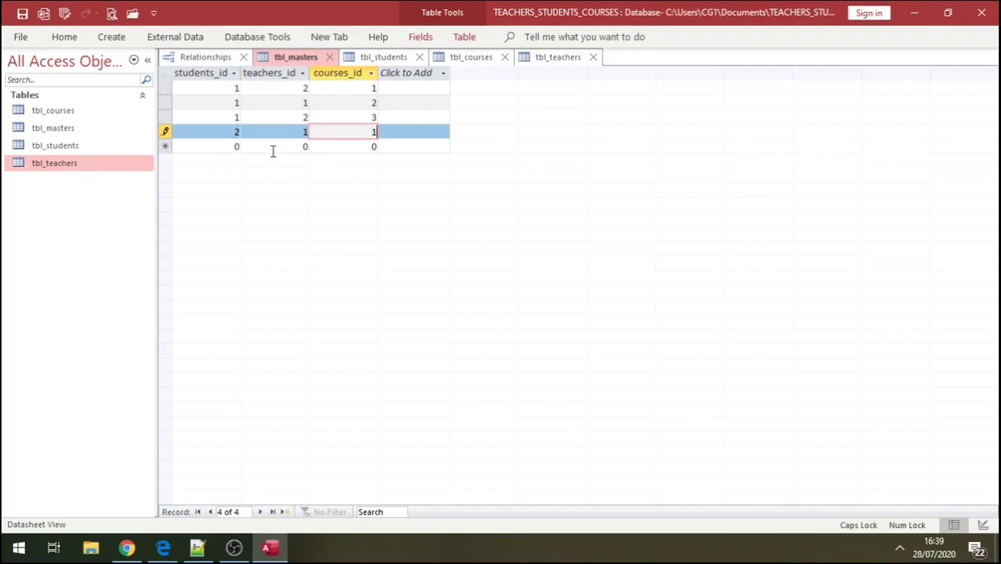
- Add two more student 2 rows: teacher 2 with course 3, and teacher 1 with course 2
click(233, 147)
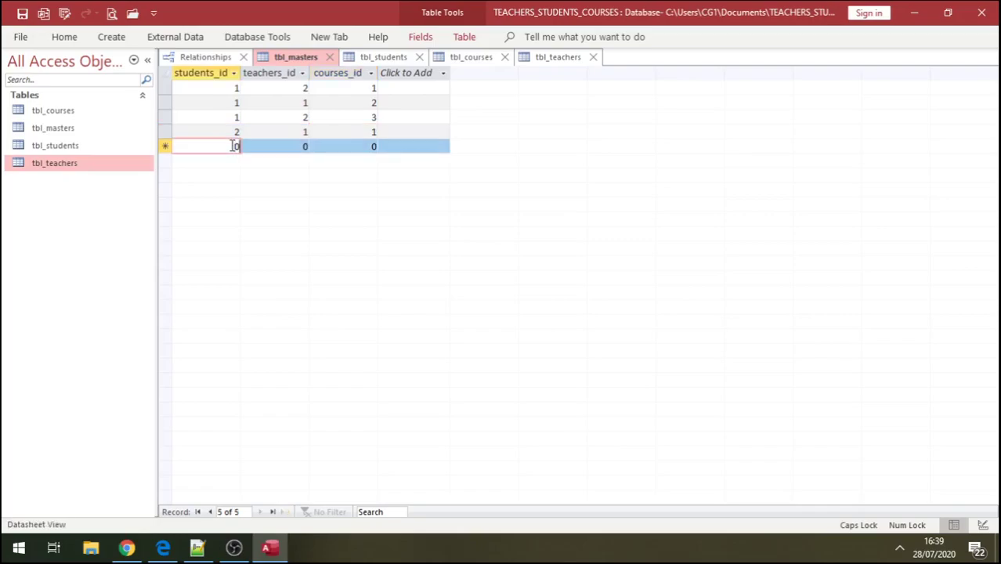
key(BackSpace)
text(2)
click(305, 146)
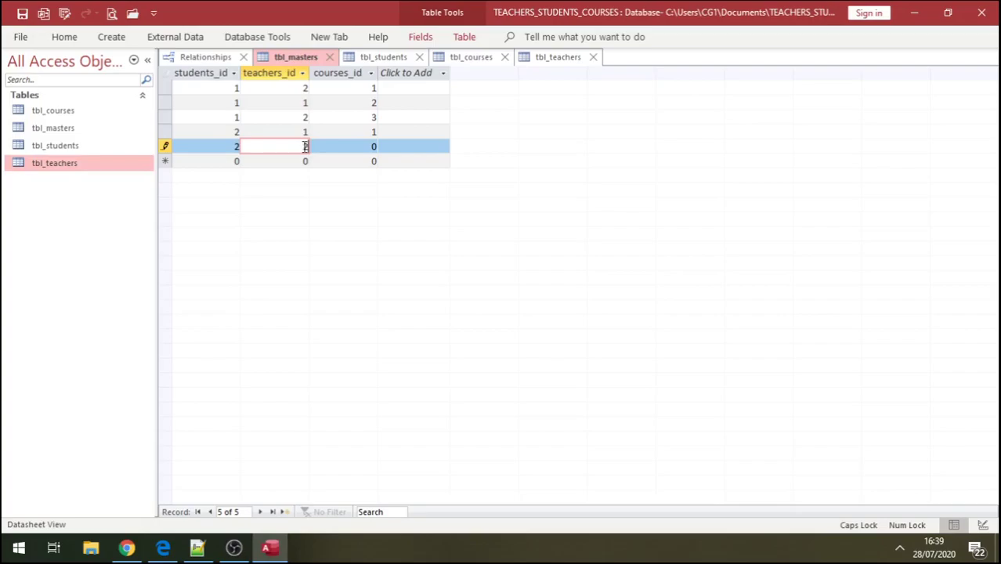
click(366, 146)
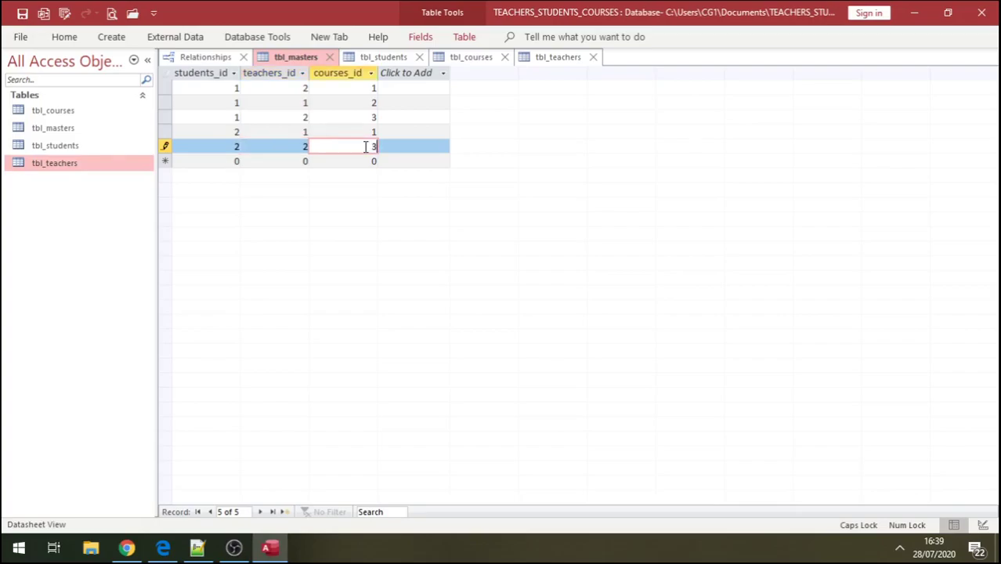
click(228, 161)
key(BackSpace)
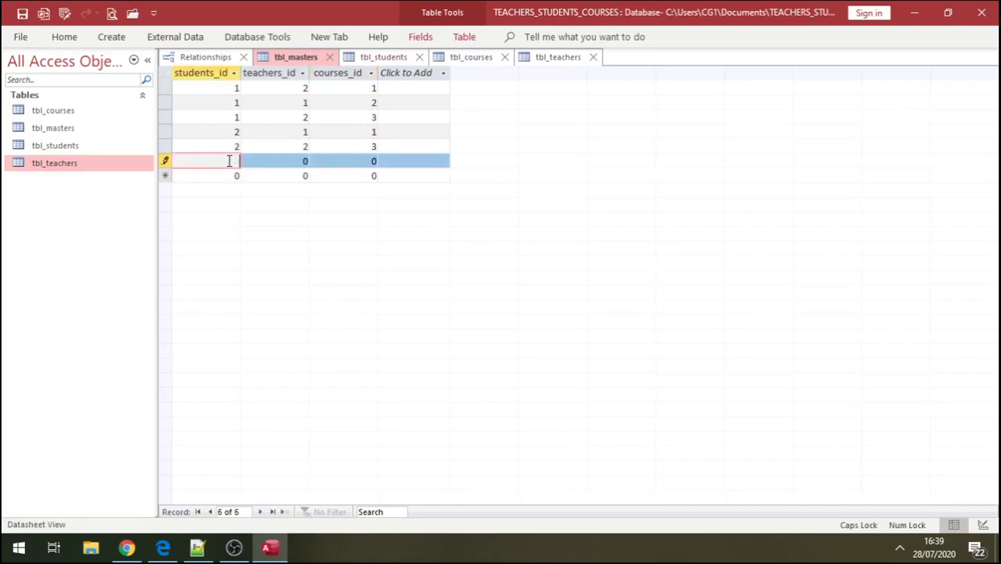
click(301, 161)
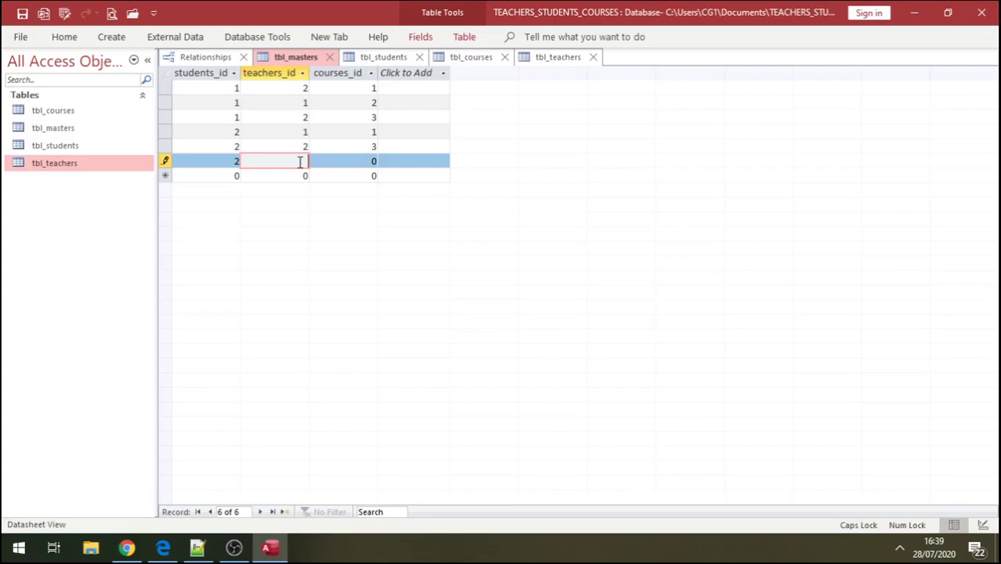
click(365, 160)
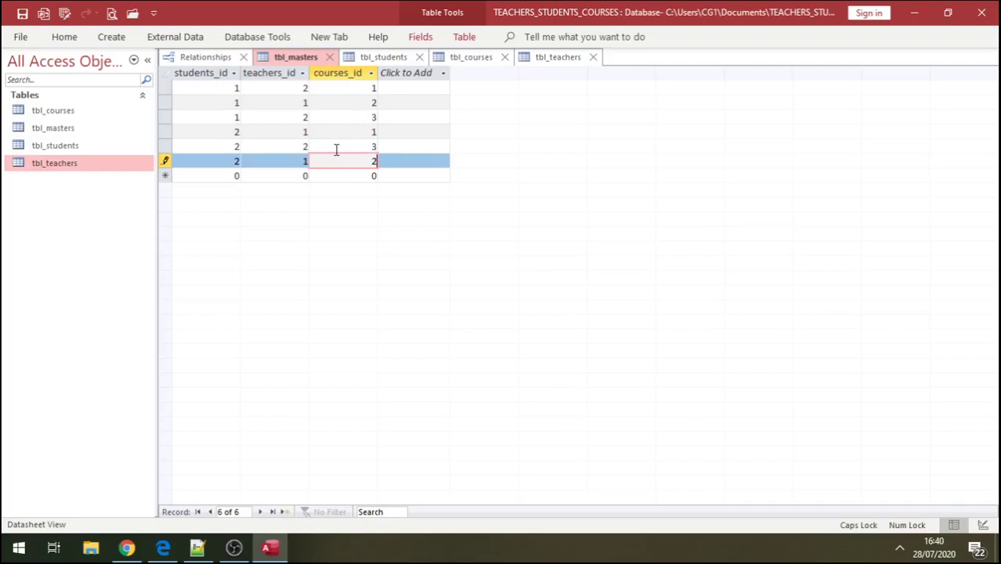
click(335, 149)
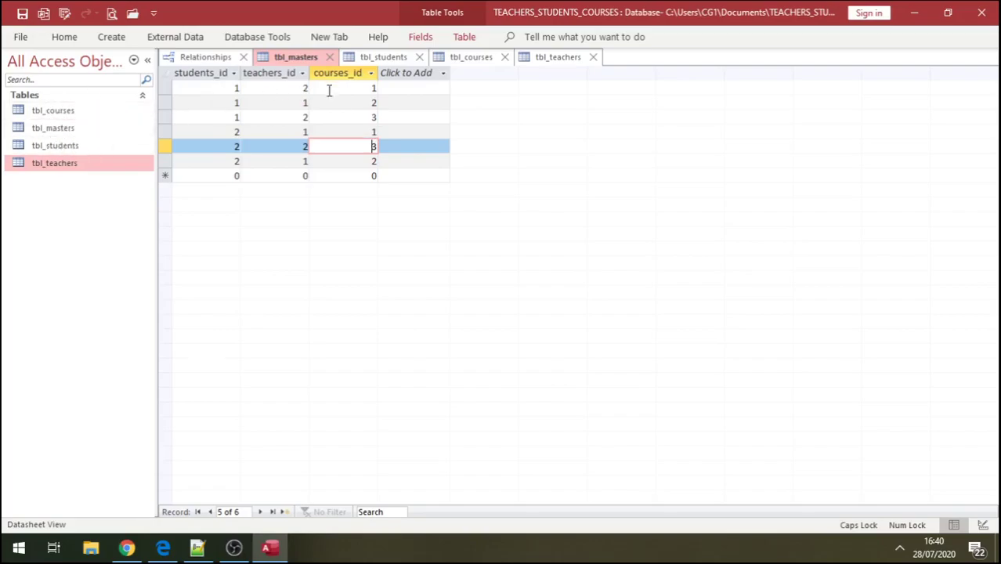
- Check tbl_courses, tbl_masters, tbl_students and tbl_teachers, then close all four table tabs
double_click(63, 113)
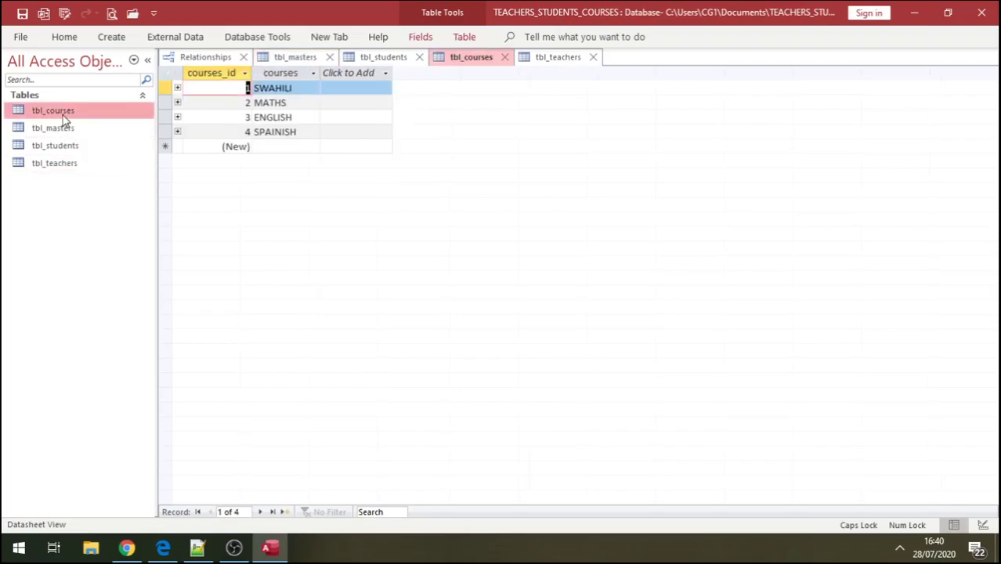
double_click(44, 128)
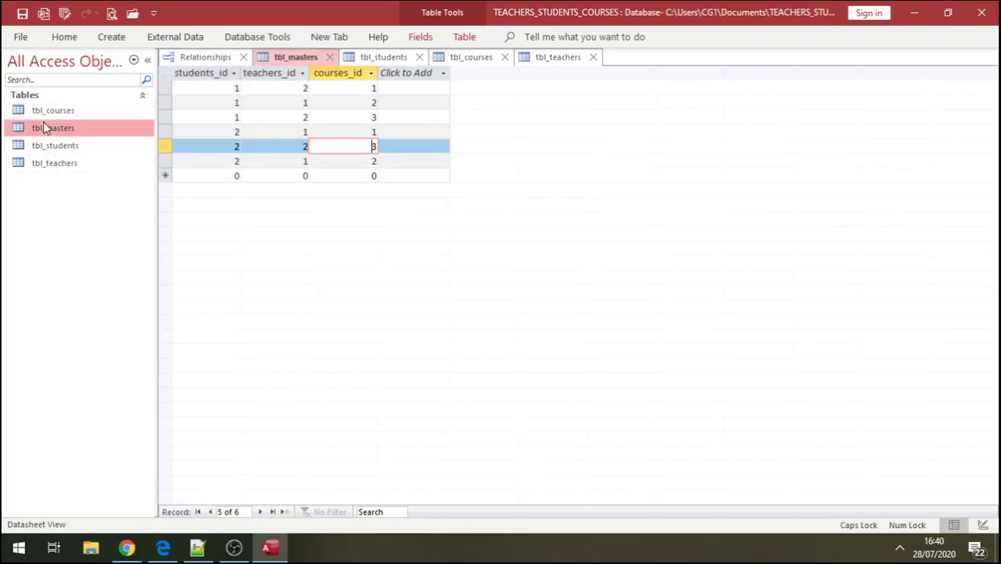
double_click(60, 146)
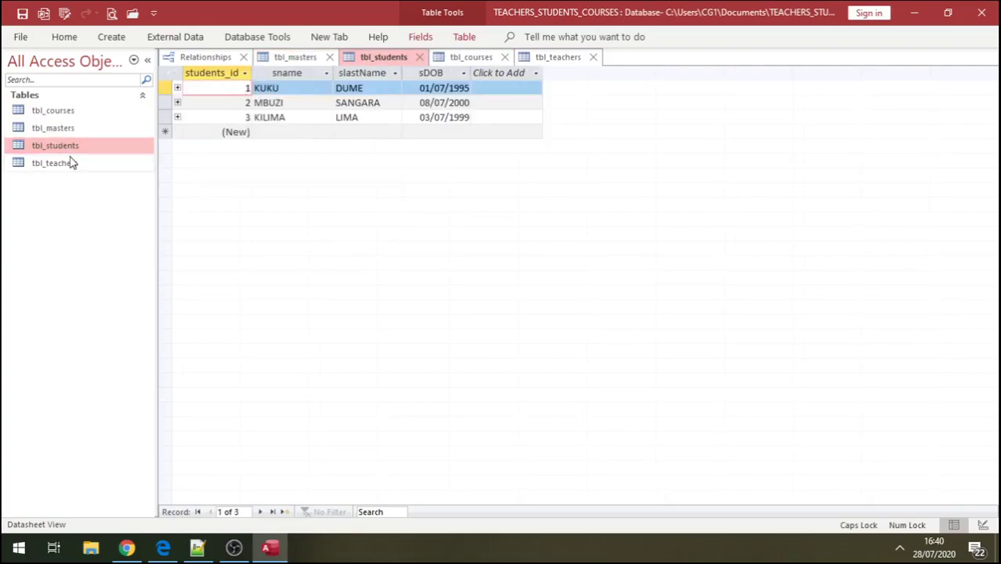
double_click(70, 163)
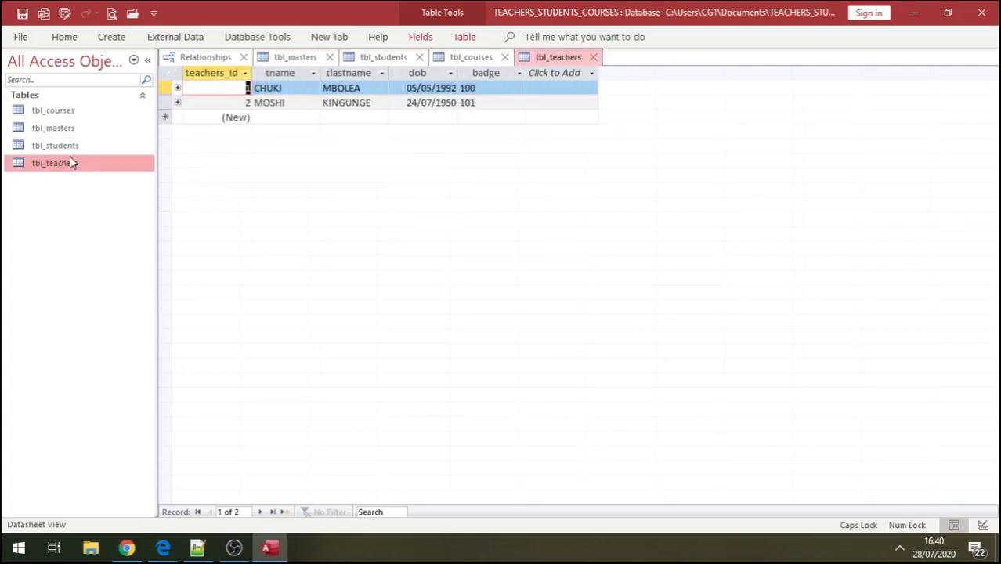
click(591, 59)
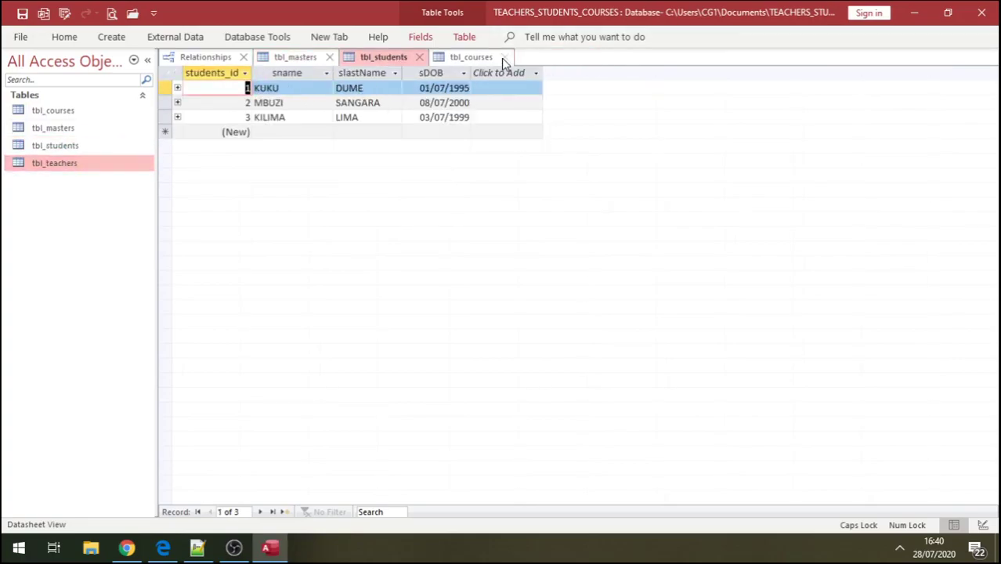
click(503, 58)
click(419, 58)
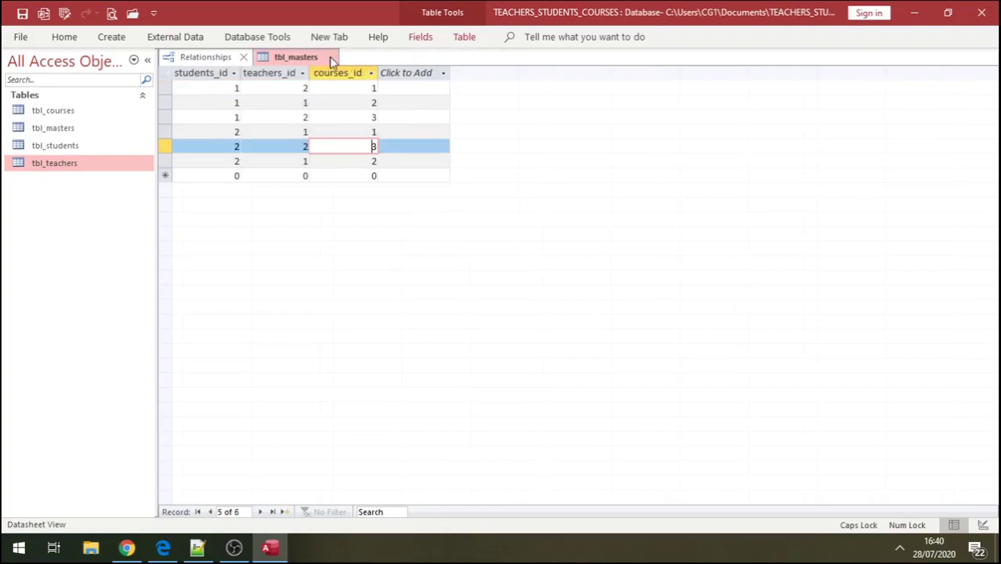
click(329, 57)
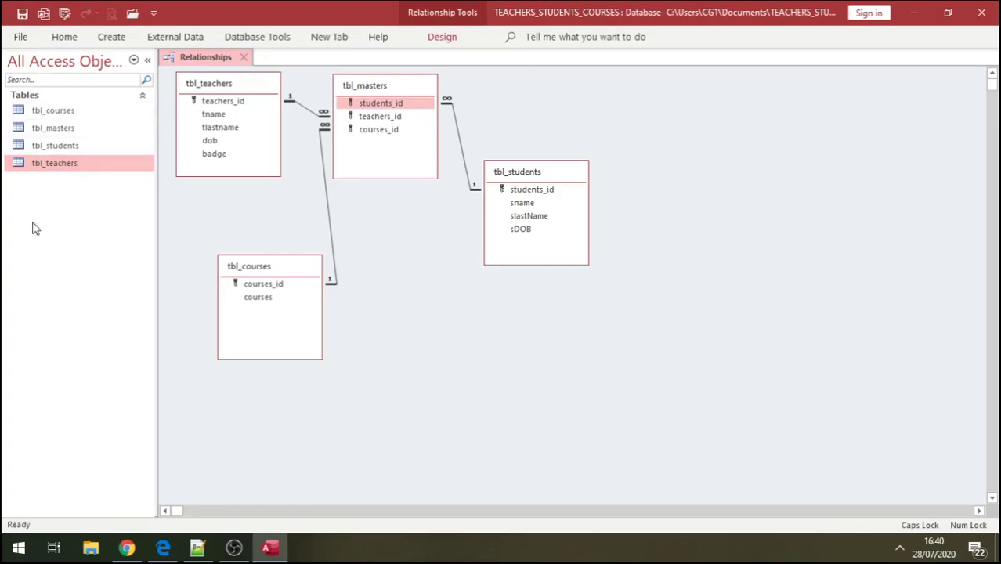
click(70, 167)
- Open tbl_students and expand KUKU's subdatasheet of related teacher-course records
double_click(72, 148)
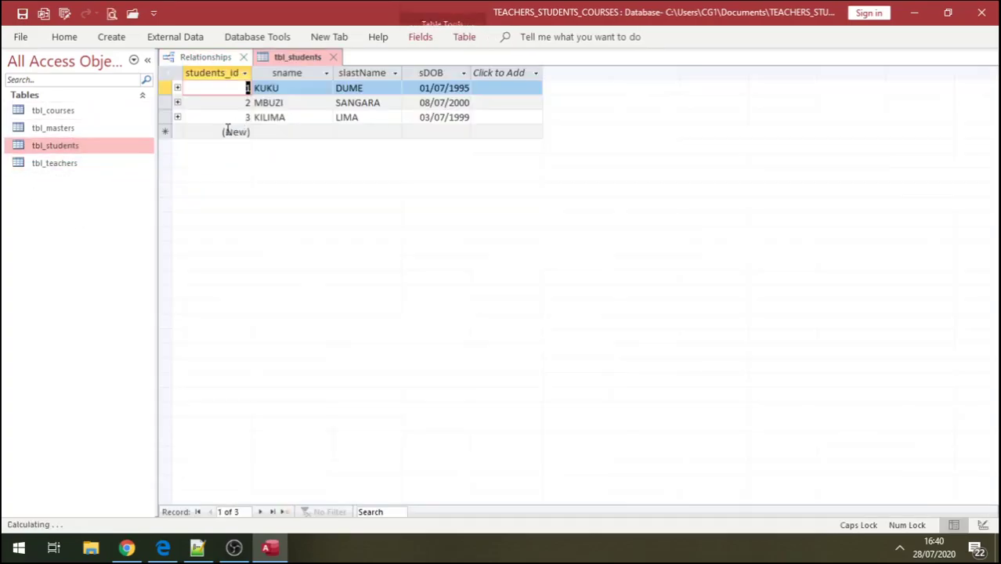
click(178, 88)
click(178, 89)
click(178, 88)
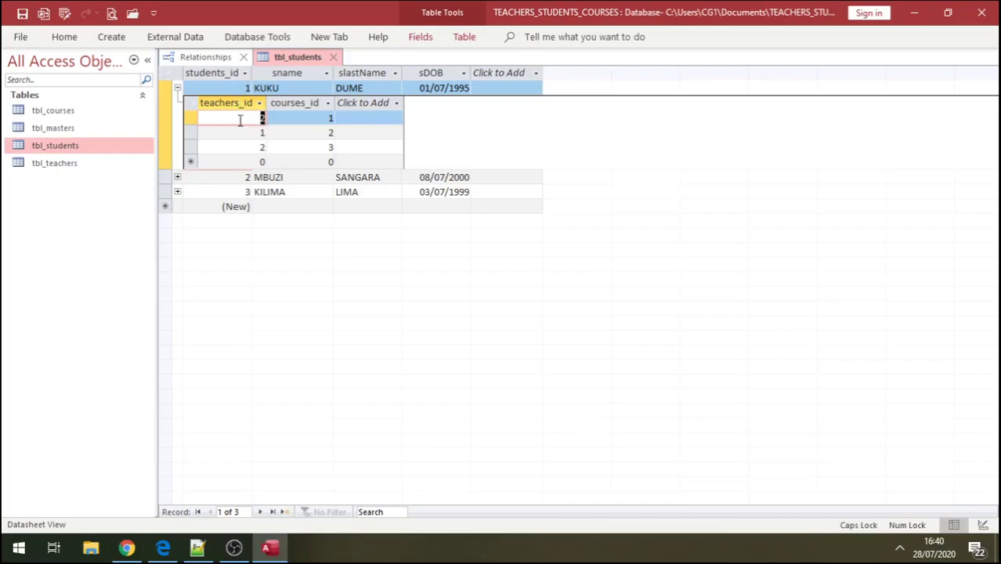
click(178, 89)
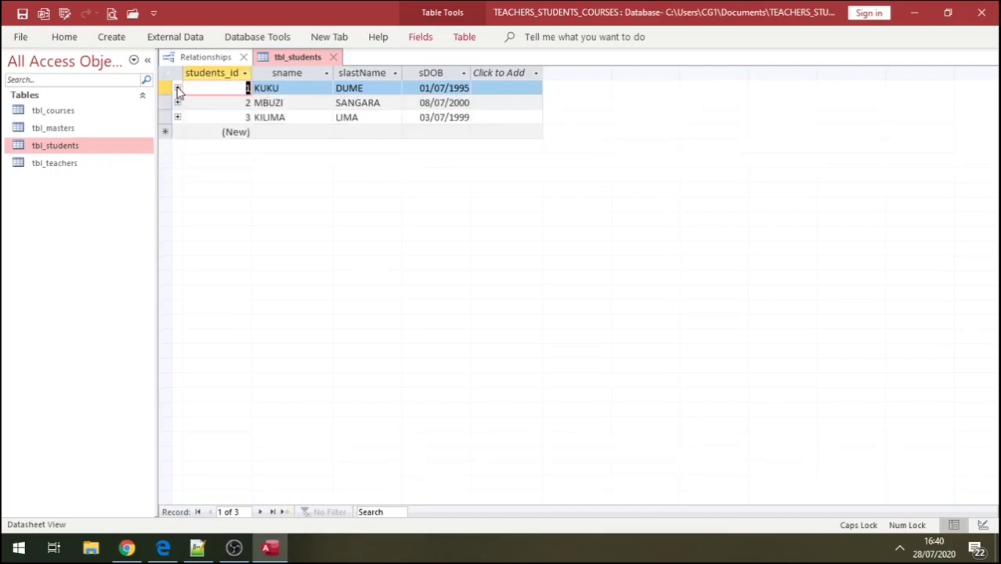
click(178, 89)
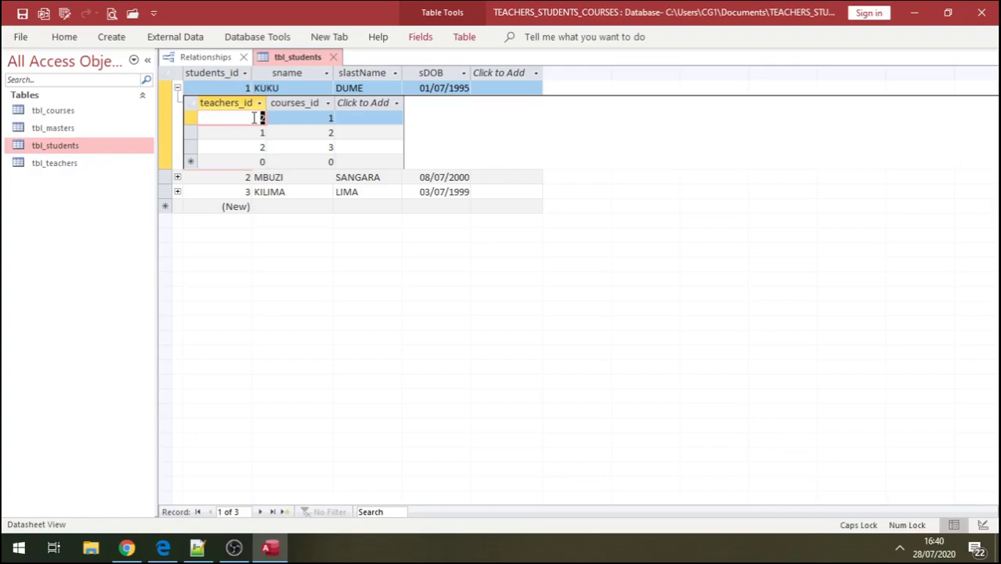
- Inspect KUKU's three related teacher and course ids, then collapse the subdatasheet and close tbl_students
click(315, 119)
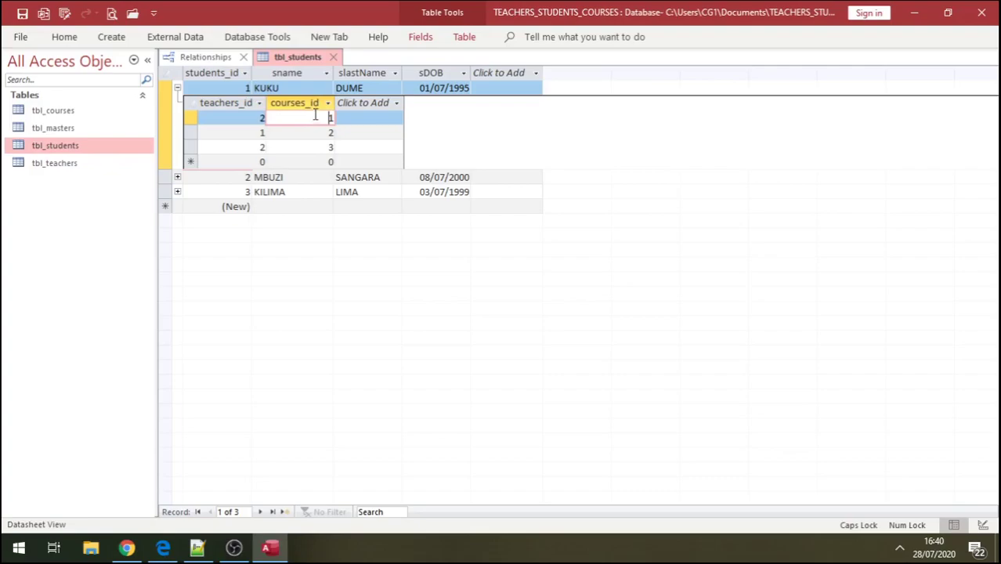
click(326, 134)
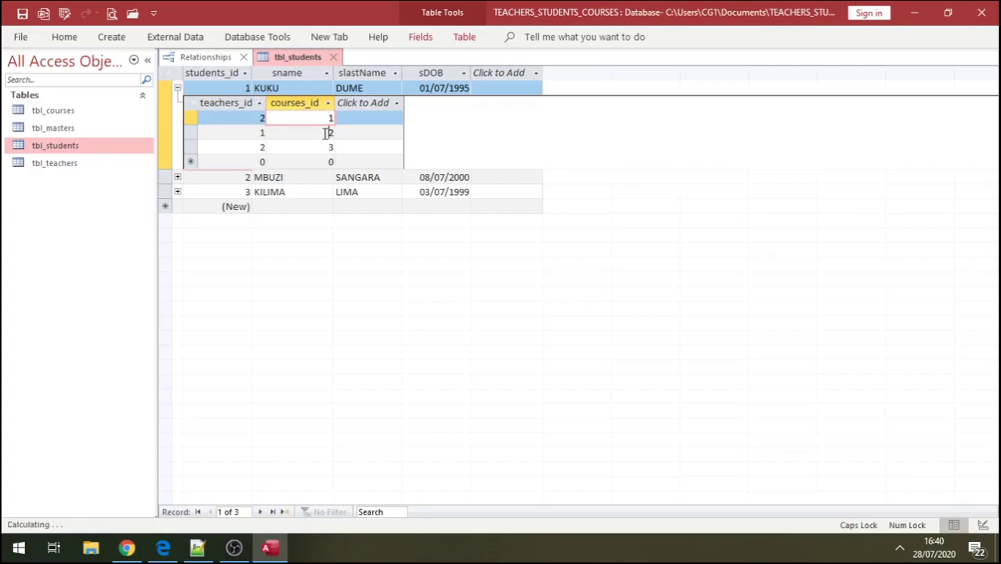
click(262, 131)
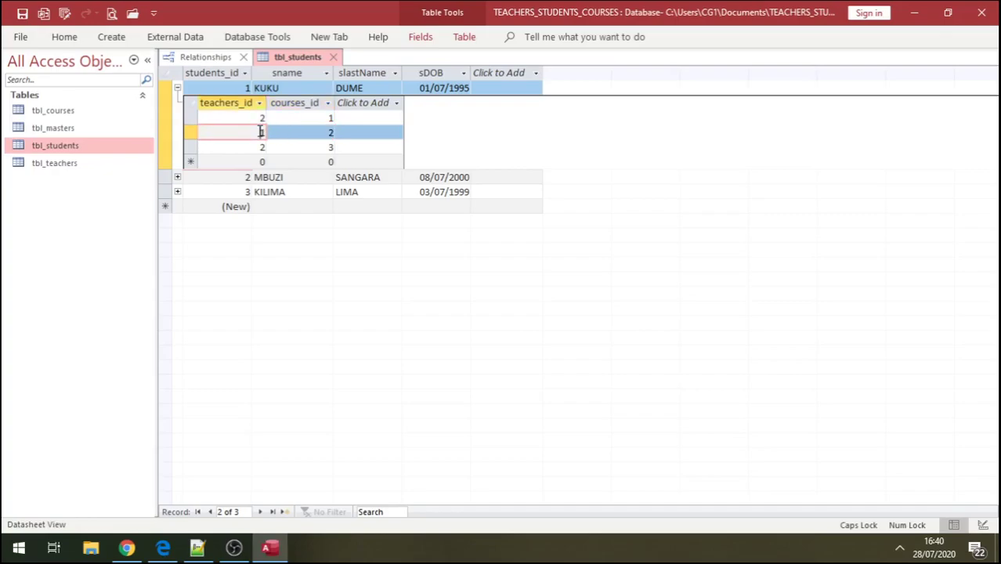
click(331, 148)
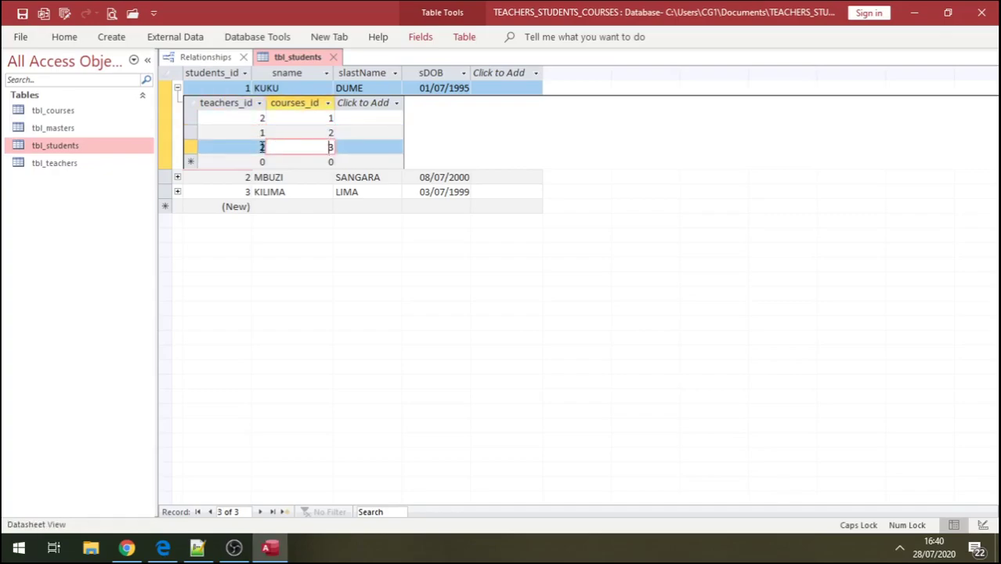
click(262, 147)
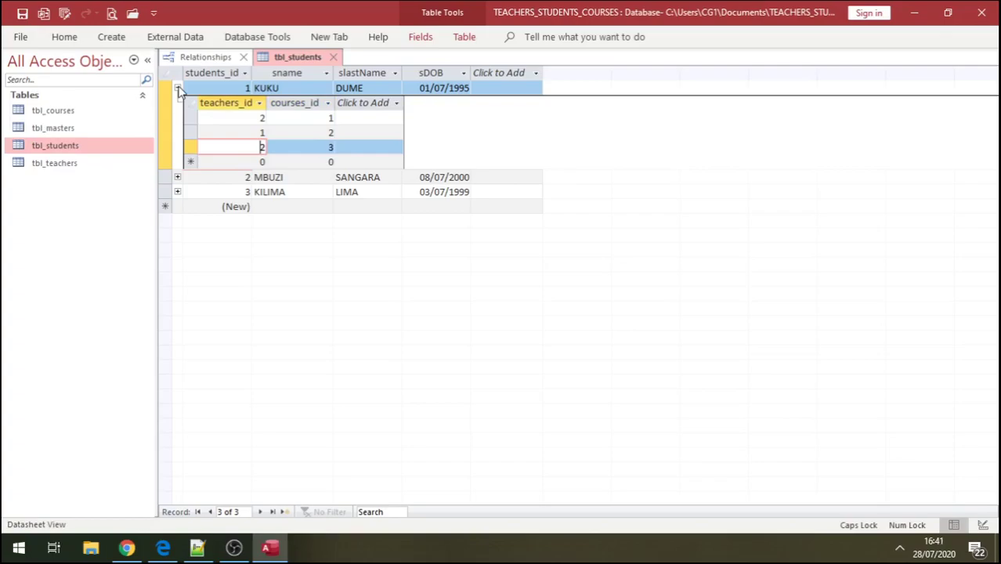
click(178, 88)
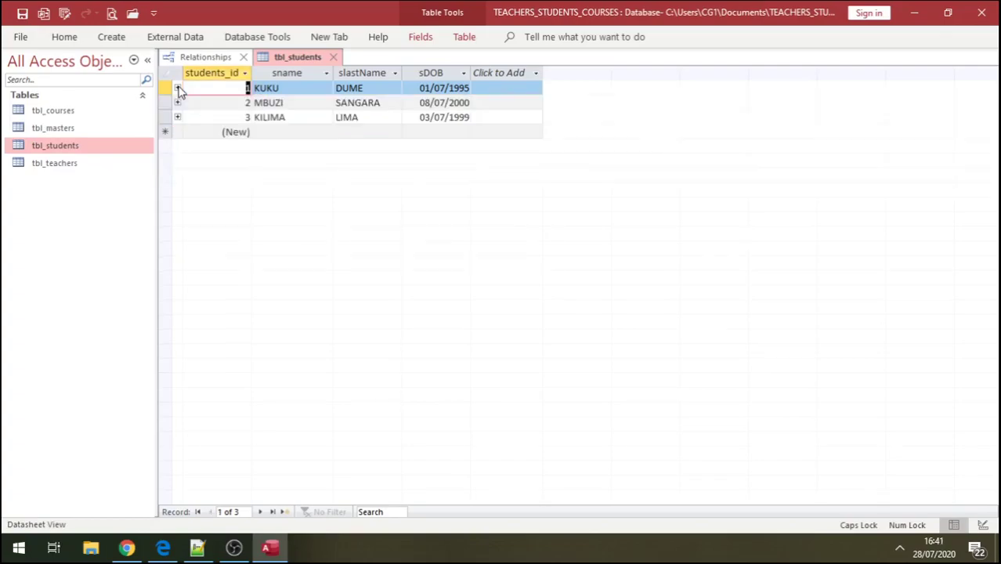
click(332, 57)
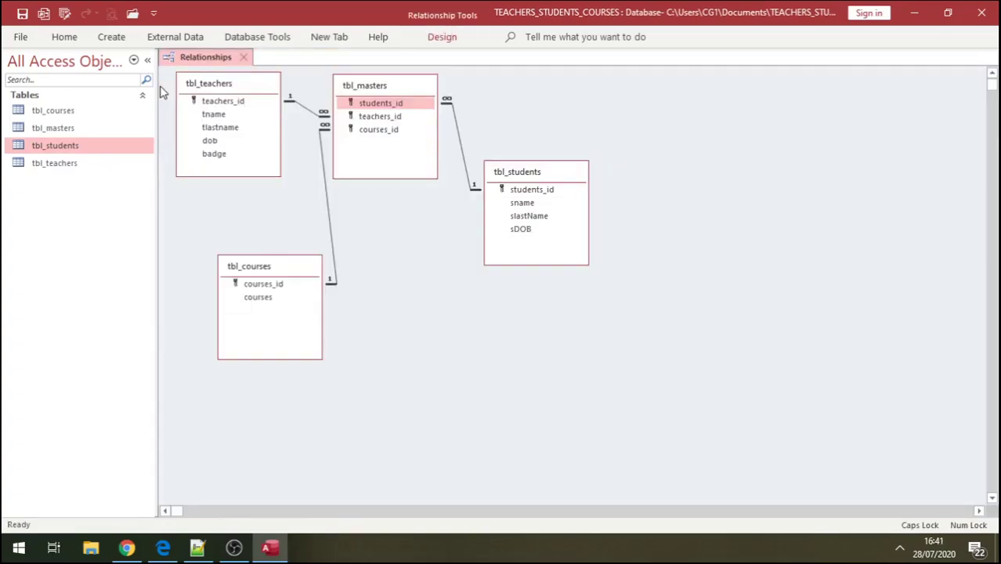
- Create a new query design with tbl_courses, tbl_masters, tbl_students and tbl_teachers added
click(112, 38)
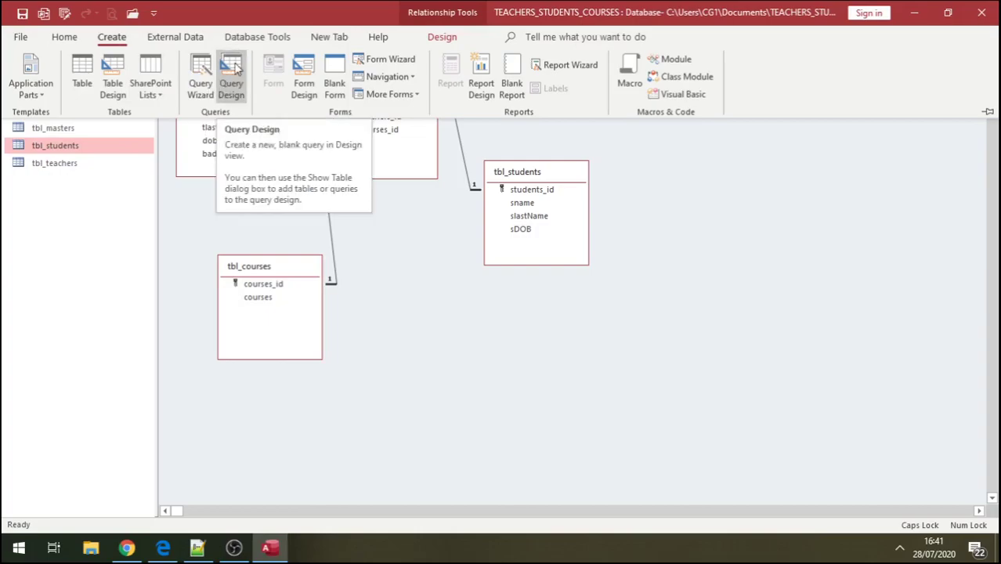
click(233, 71)
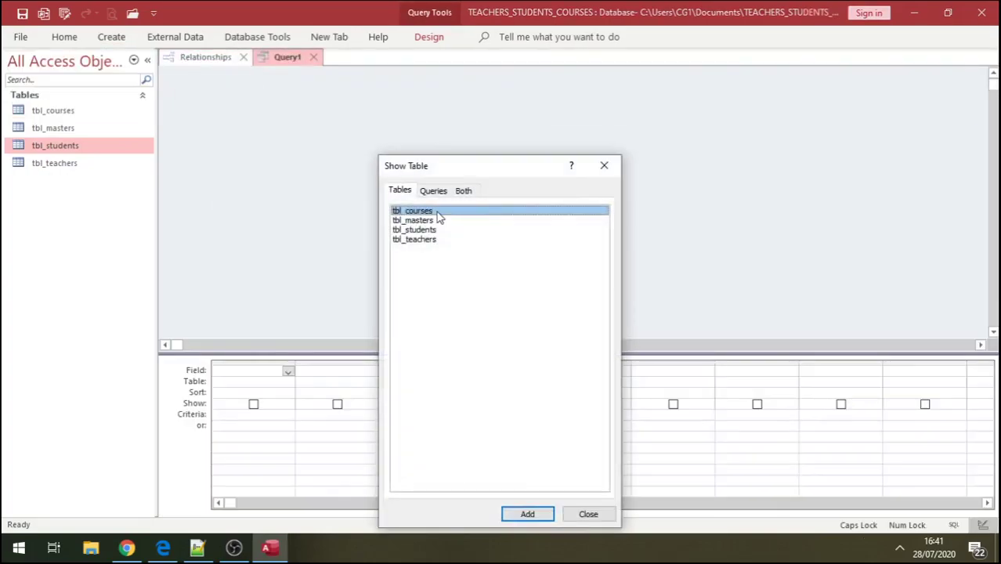
click(527, 512)
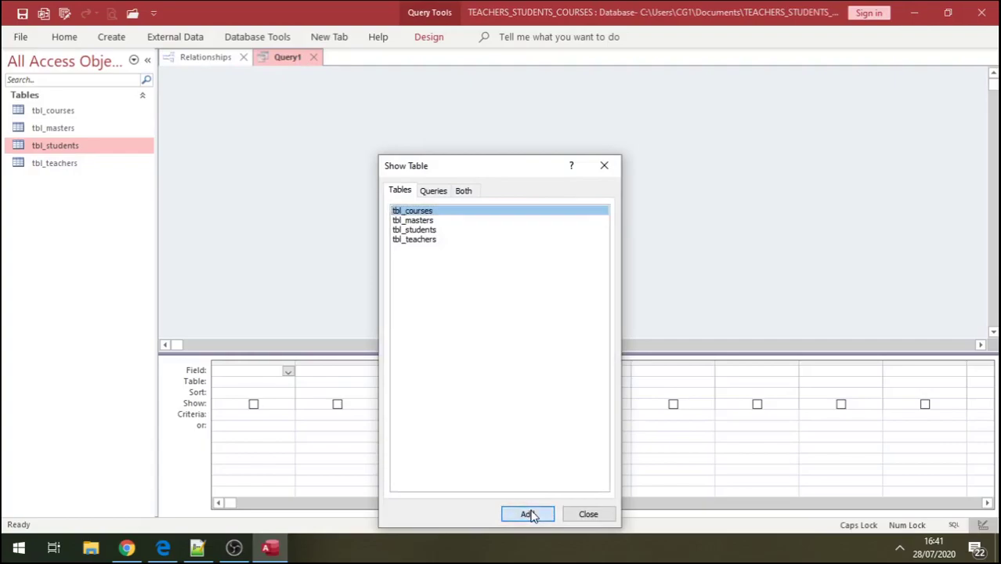
click(430, 221)
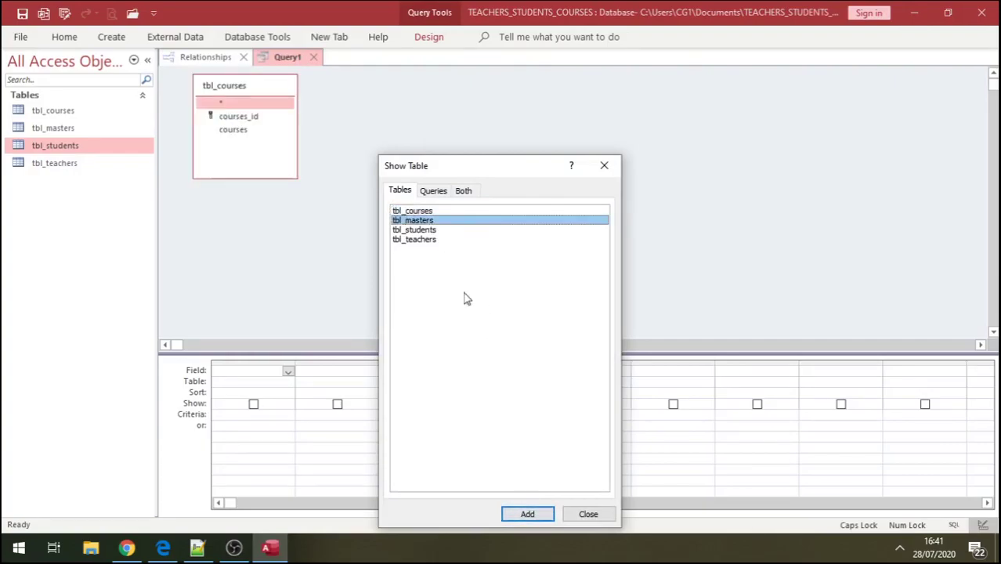
click(541, 515)
click(438, 233)
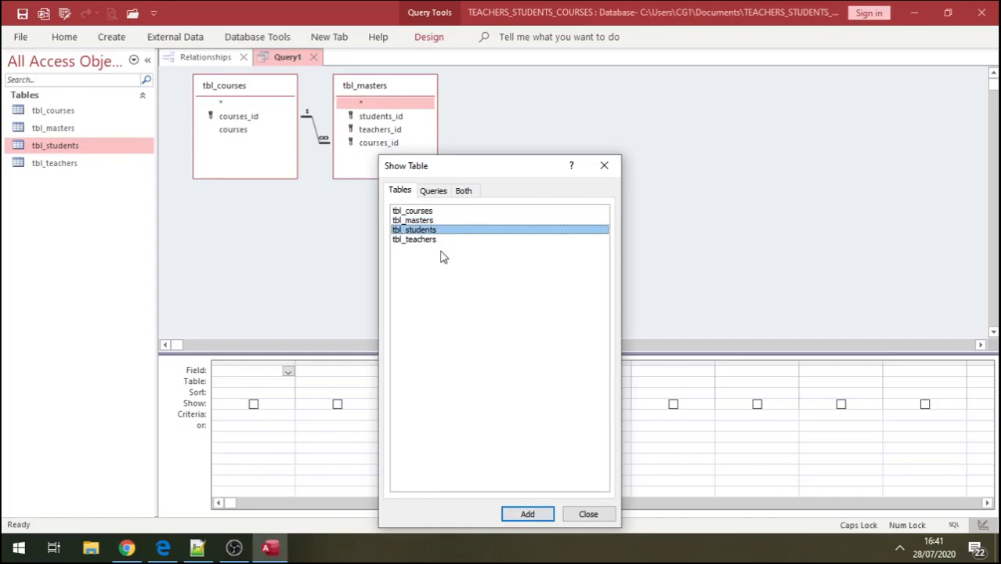
click(527, 511)
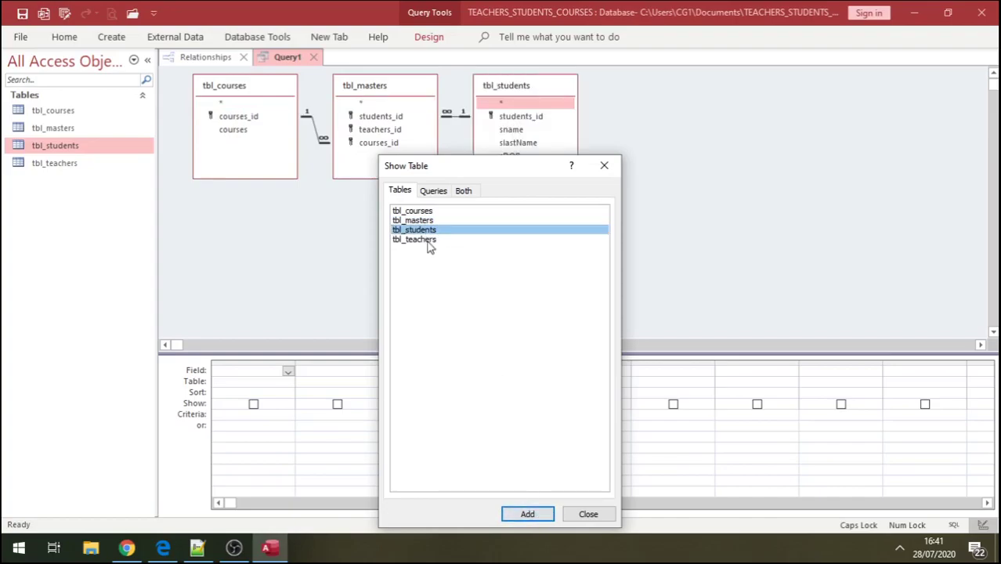
click(431, 240)
click(528, 514)
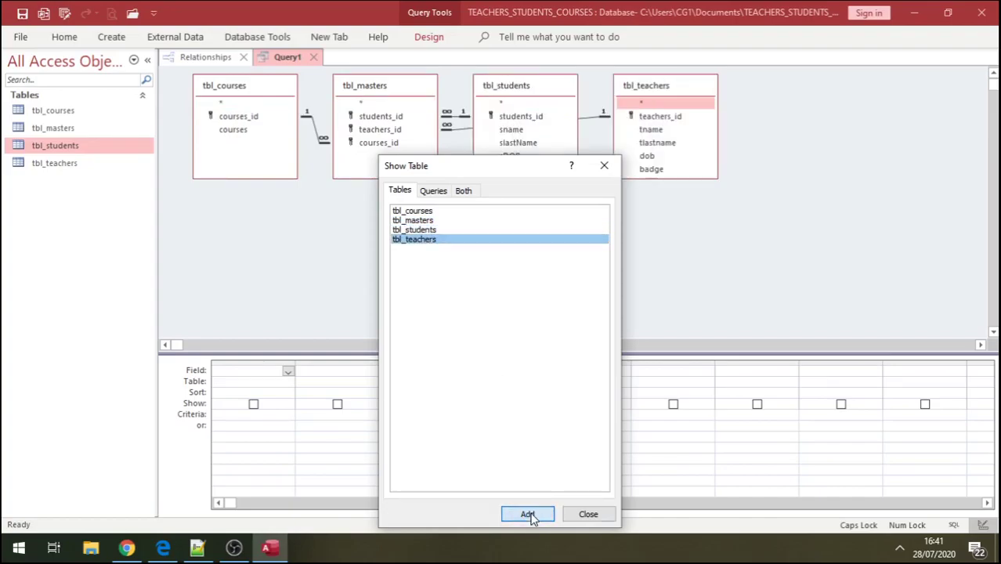
click(587, 515)
- Rearrange the four table boxes into a tidy layout in the query design
drag(402, 85, 395, 143)
drag(509, 88, 473, 120)
drag(663, 83, 619, 215)
drag(529, 123, 672, 99)
drag(268, 94, 254, 135)
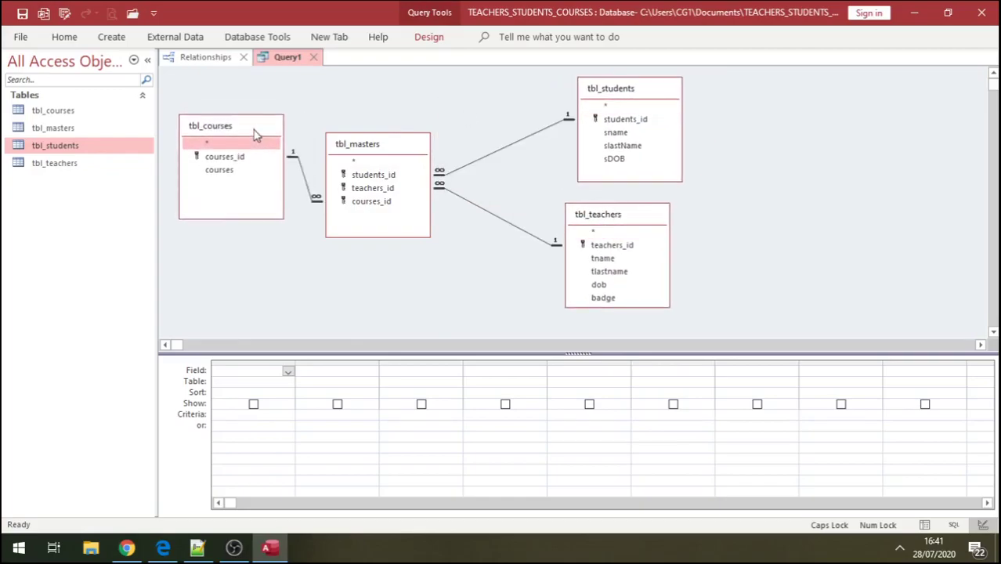
- Add sname, slastName, sDOB, tname, tlastname, badge, courses, students_id, teachers_id and courses_id to the grid
double_click(629, 133)
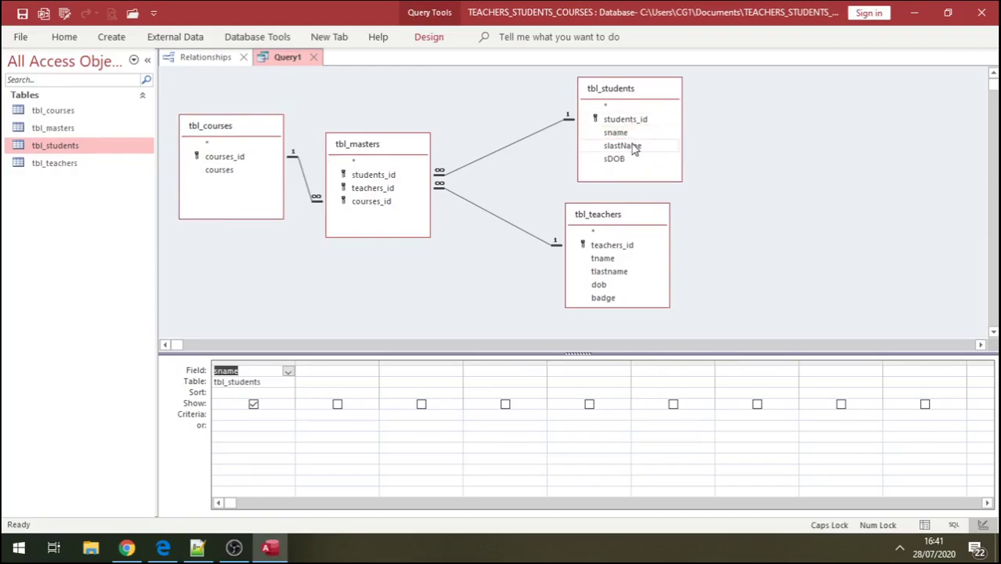
double_click(634, 147)
double_click(621, 160)
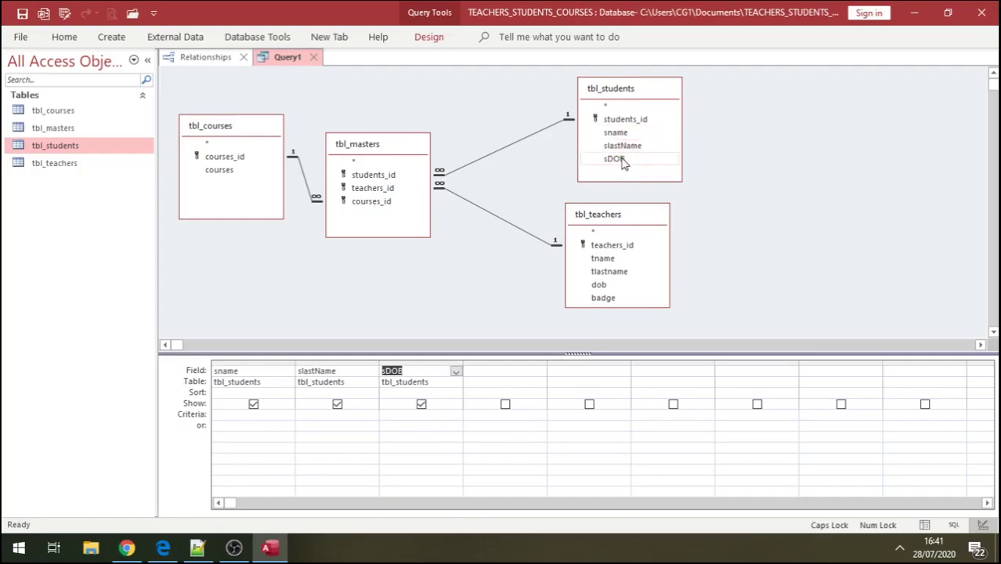
double_click(611, 259)
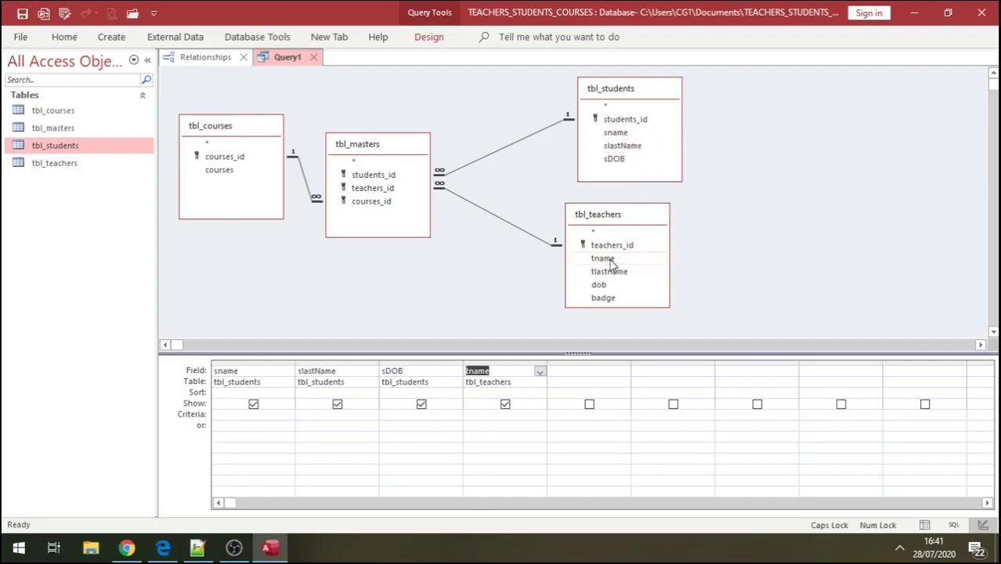
double_click(625, 272)
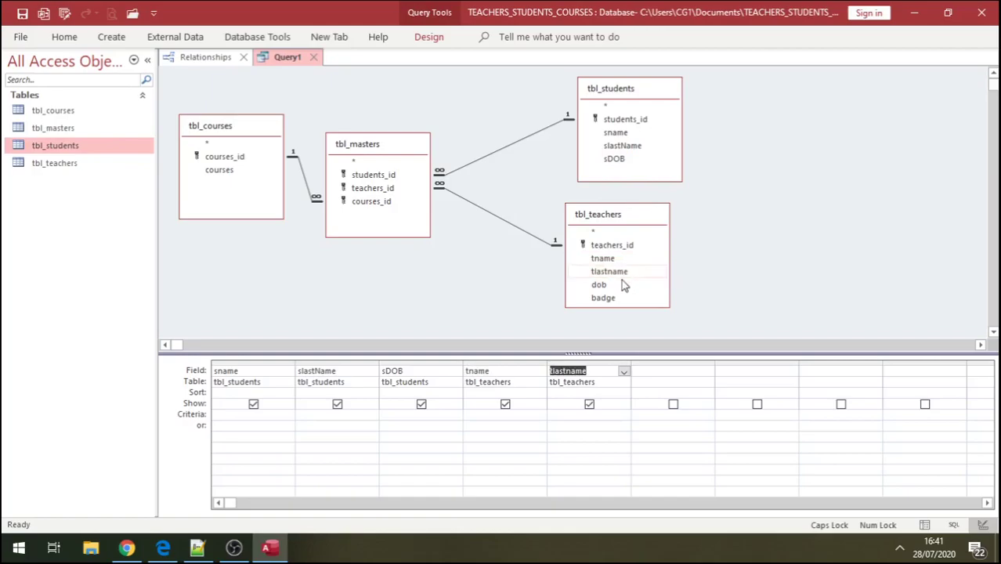
double_click(605, 299)
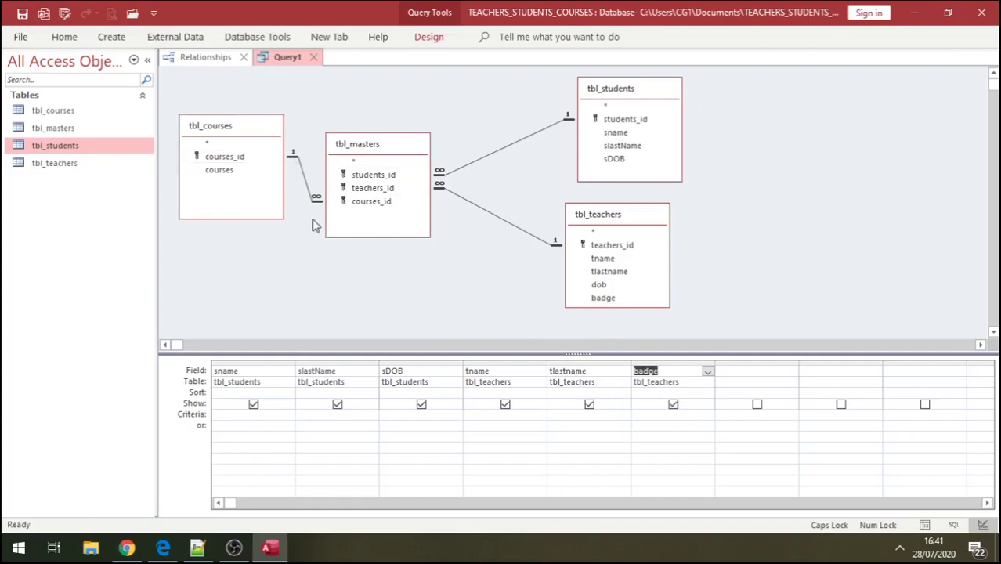
double_click(227, 170)
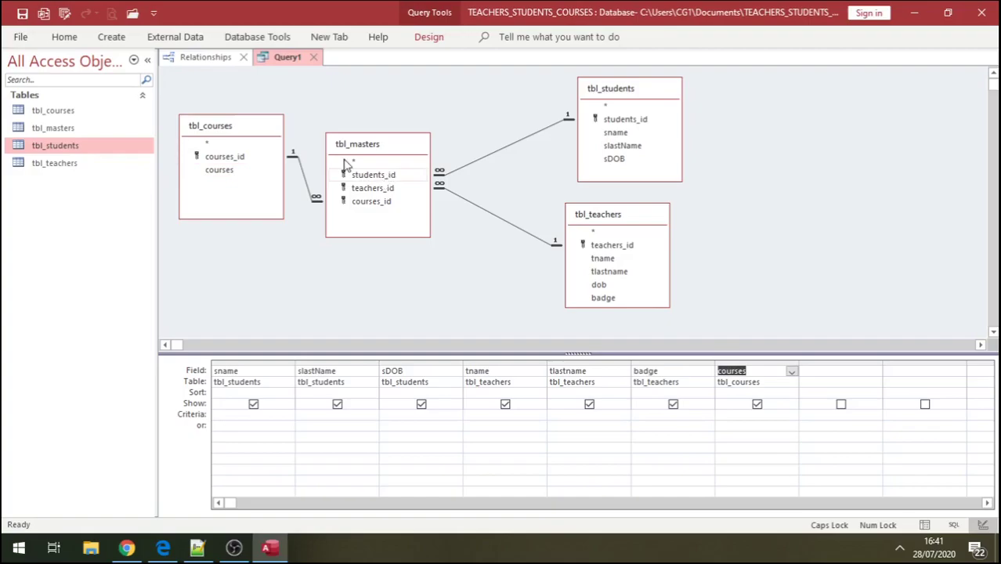
double_click(385, 176)
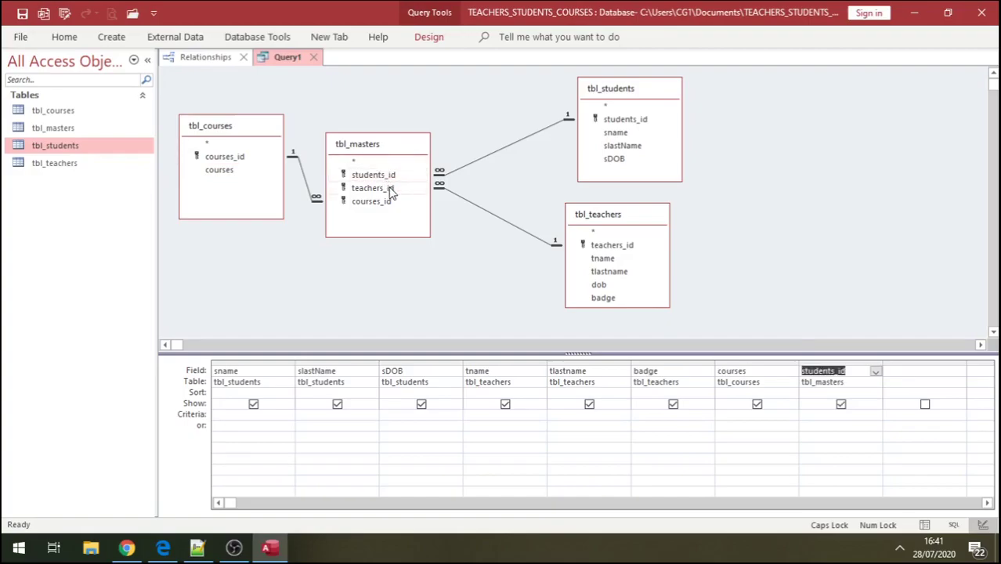
double_click(389, 189)
double_click(392, 203)
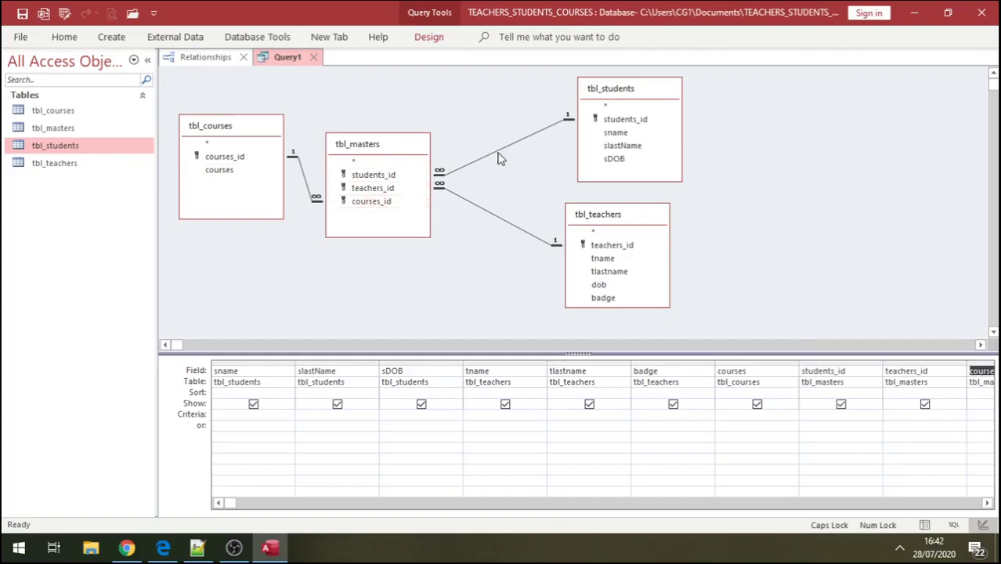
- Close the query design and save it as Query1Students_Teachers_Classes
click(313, 58)
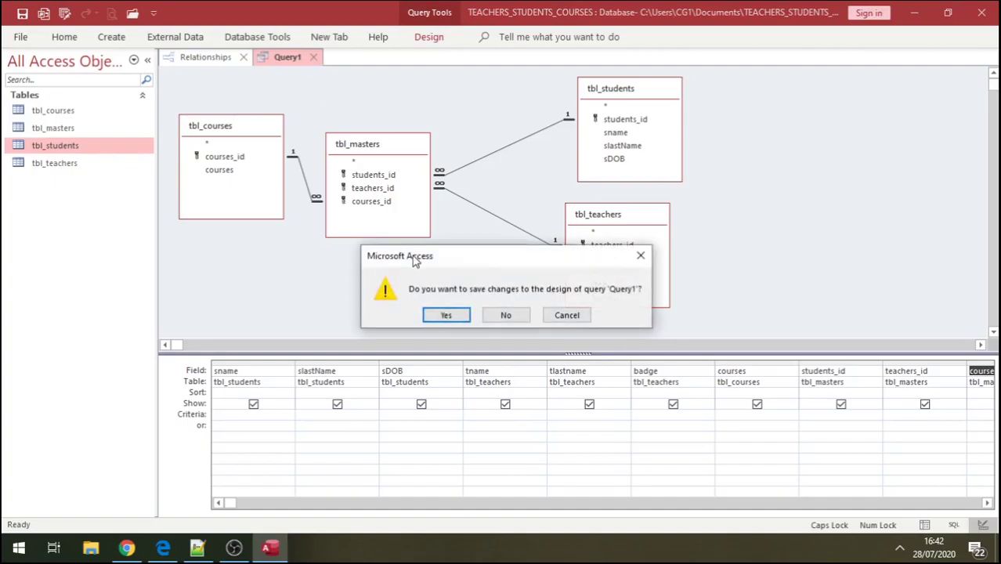
click(443, 316)
click(445, 193)
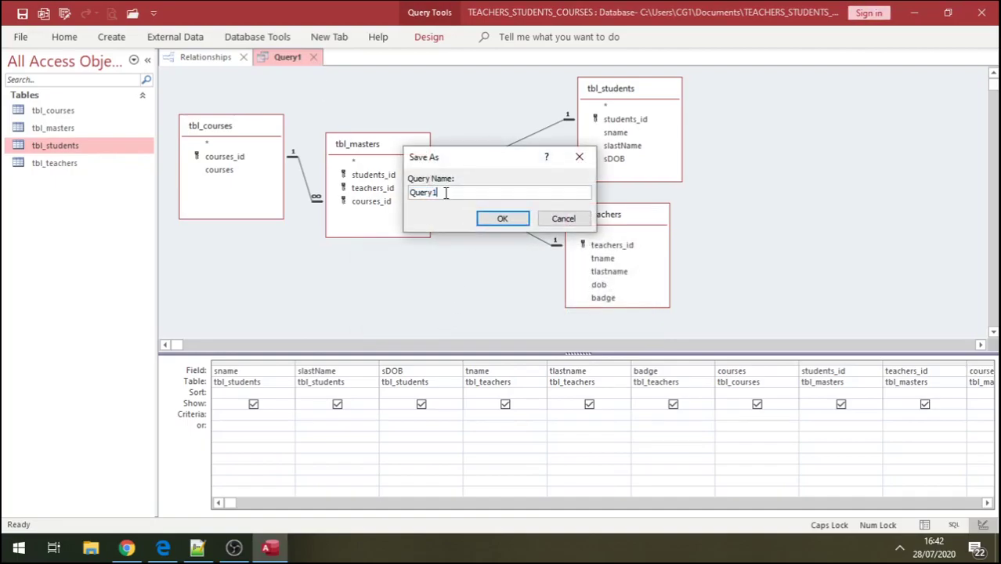
text(sTUDE)
key(Caps_Lock)
key(BackSpace)
key(BackSpace)
key(BackSpace)
key(BackSpace)
key(BackSpace)
key(Caps_Lock)
text(_Teachers)
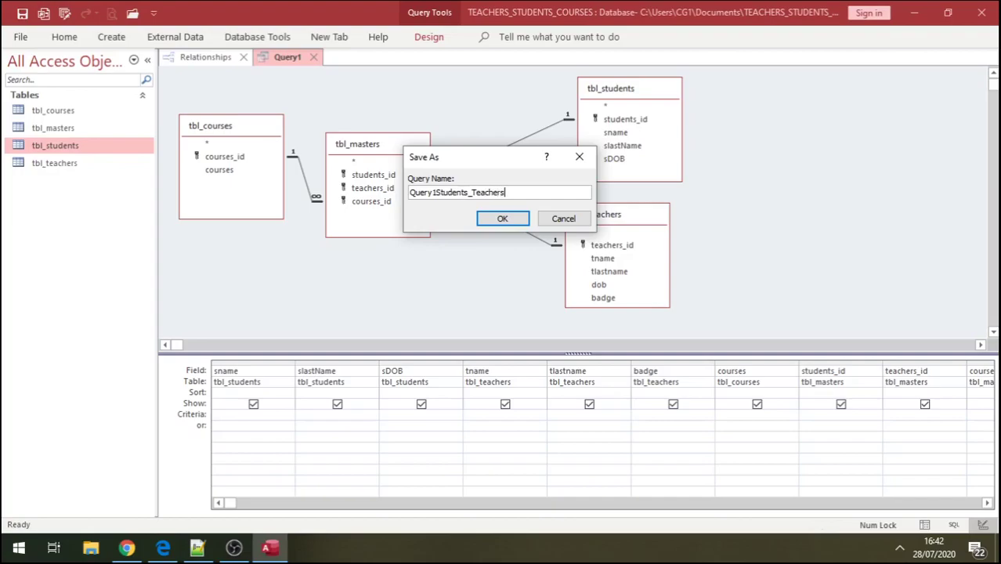
text(_Classes)
click(487, 218)
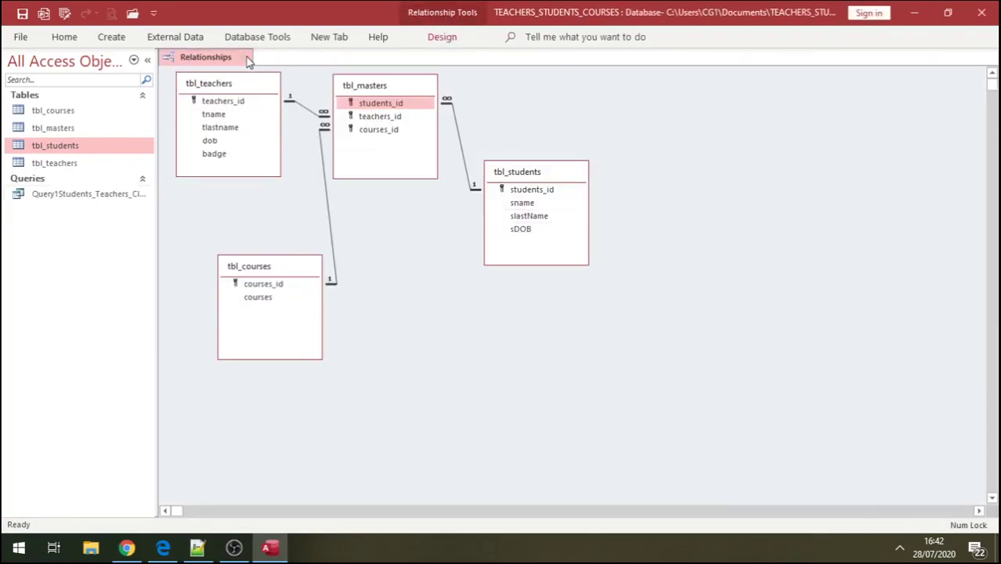
- Close the Relationships window and build a form from the Query1Students_Teachers_Classes query
click(247, 58)
click(101, 195)
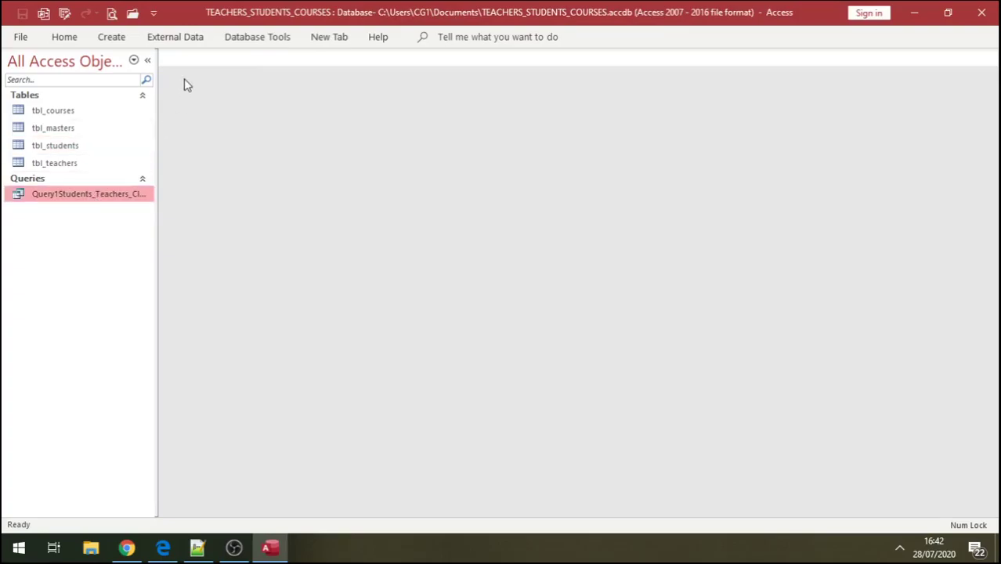
click(111, 38)
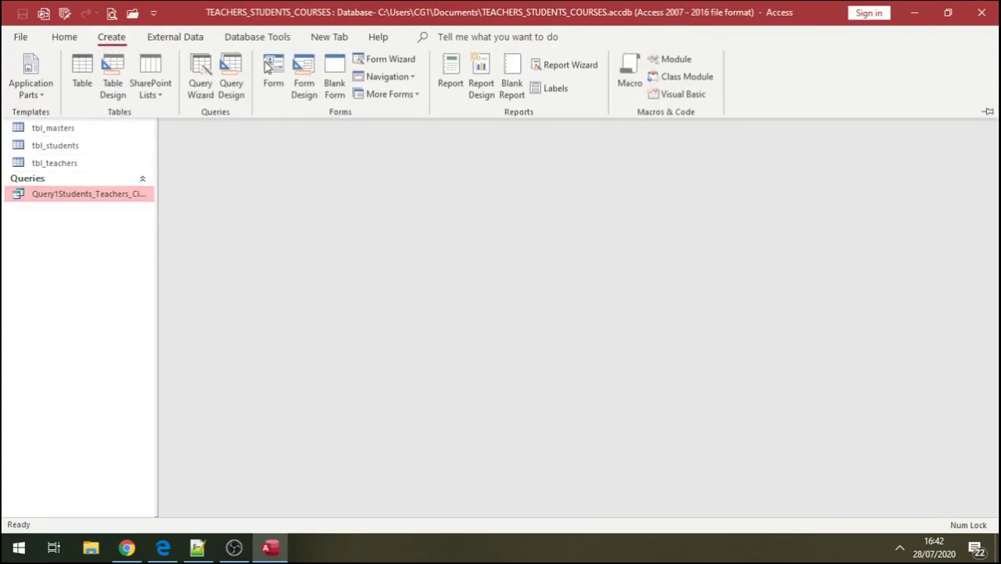
click(271, 69)
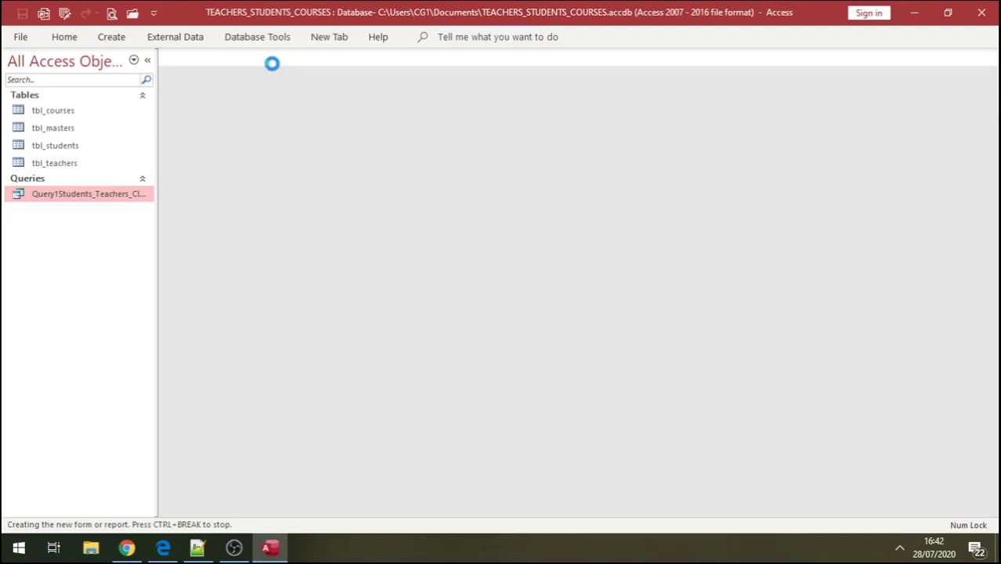
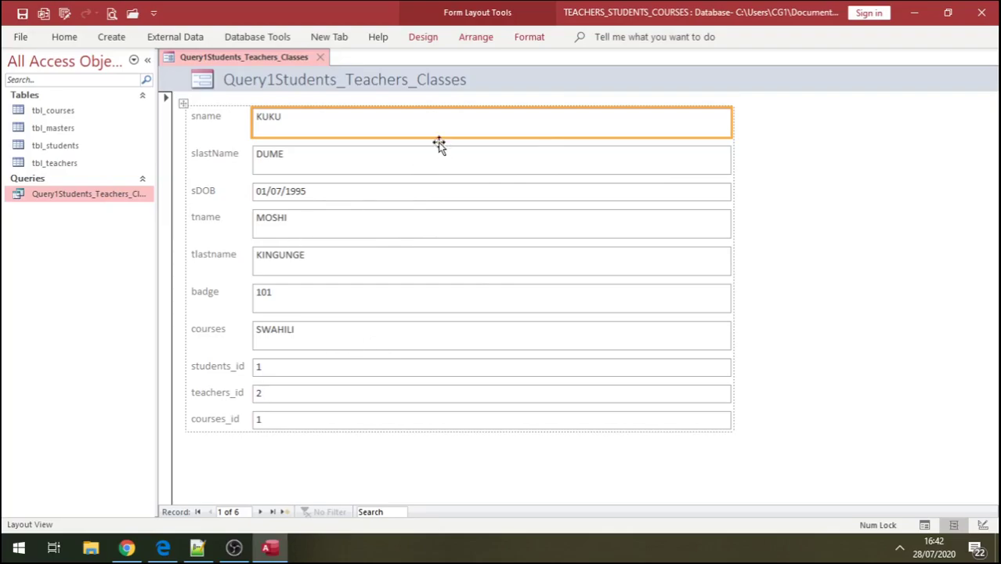
- Save the form as Frm1Students_Teachers_Classes and open it from the navigation pane
click(320, 58)
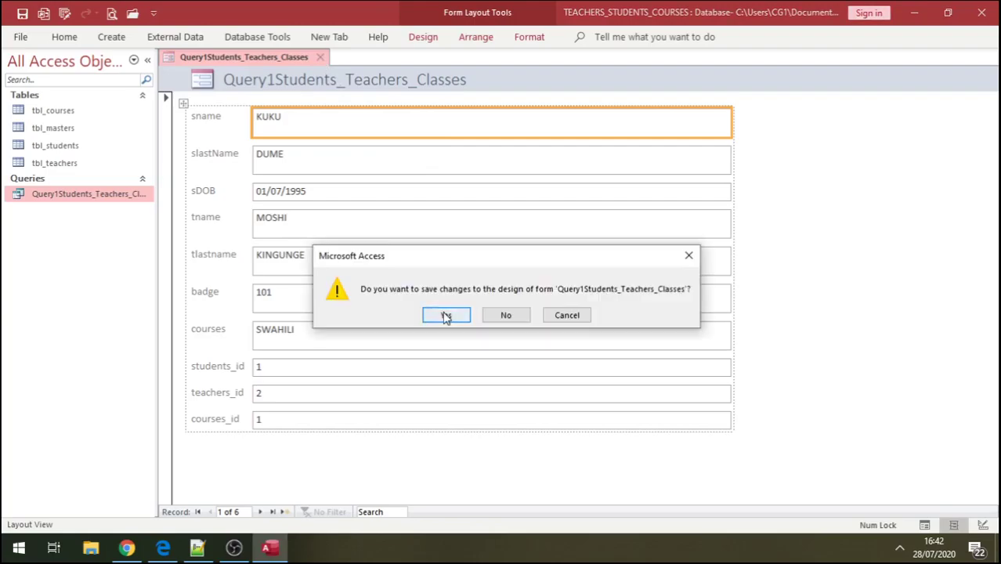
click(446, 315)
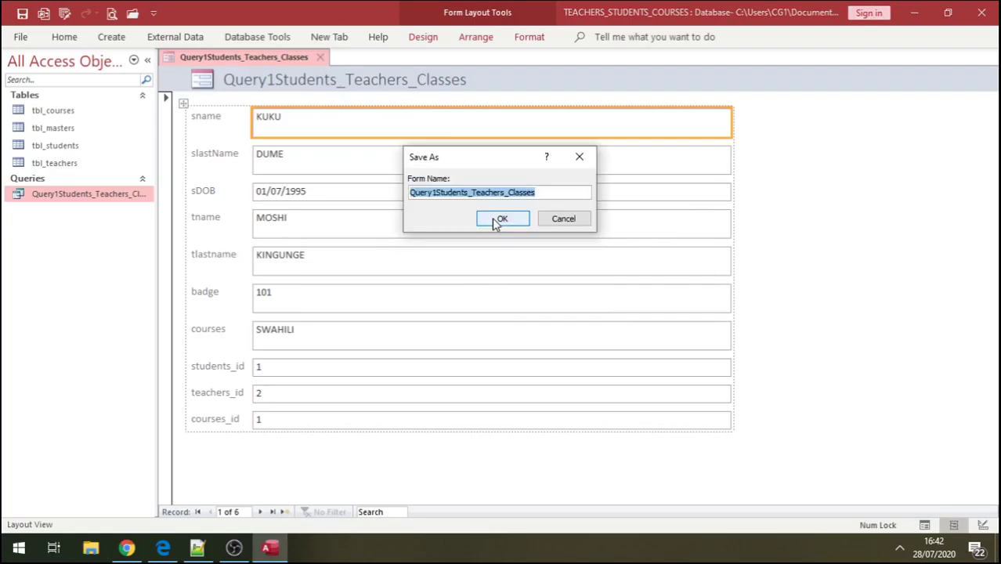
click(434, 194)
drag(434, 194, 403, 196)
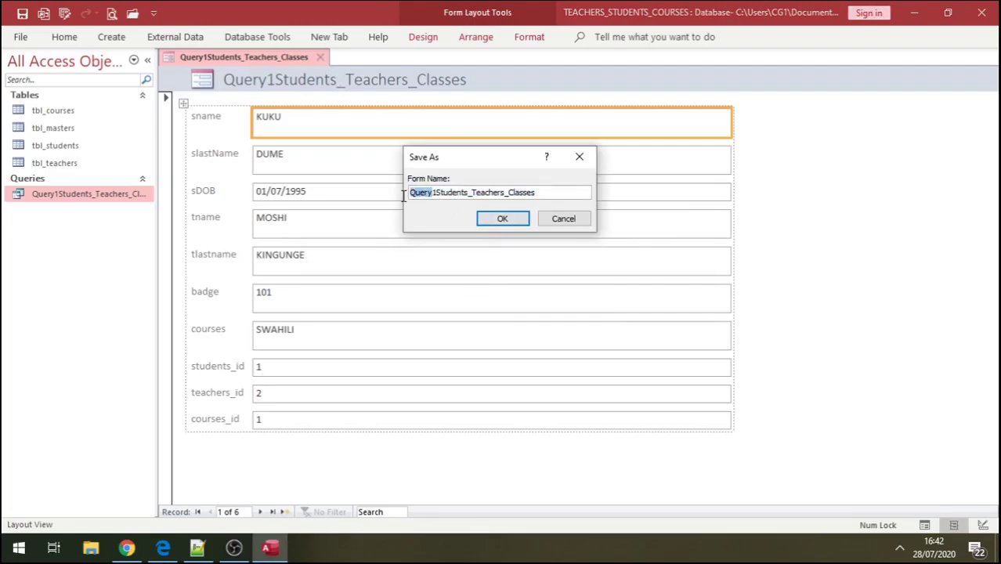
text(Frm)
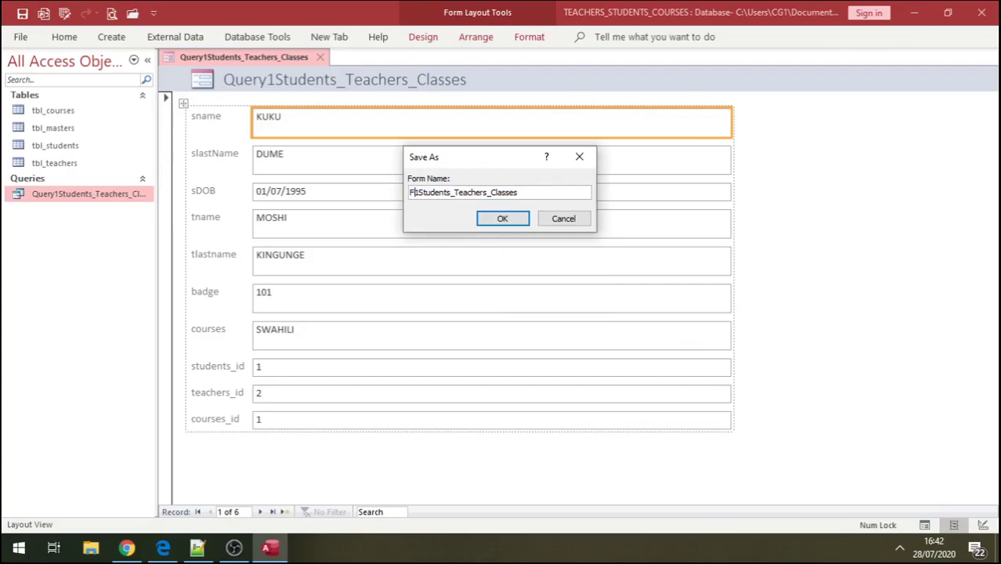
click(503, 219)
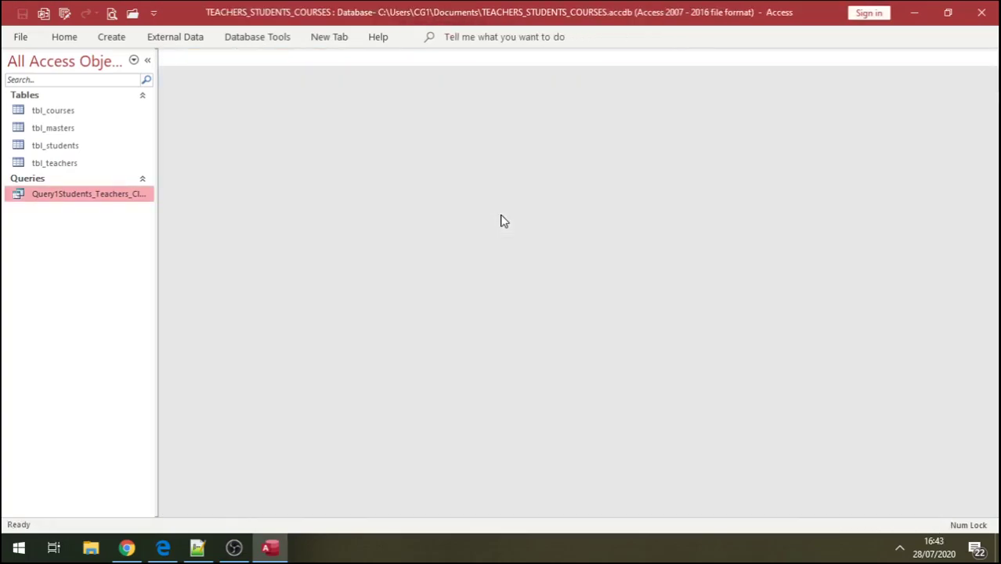
double_click(87, 227)
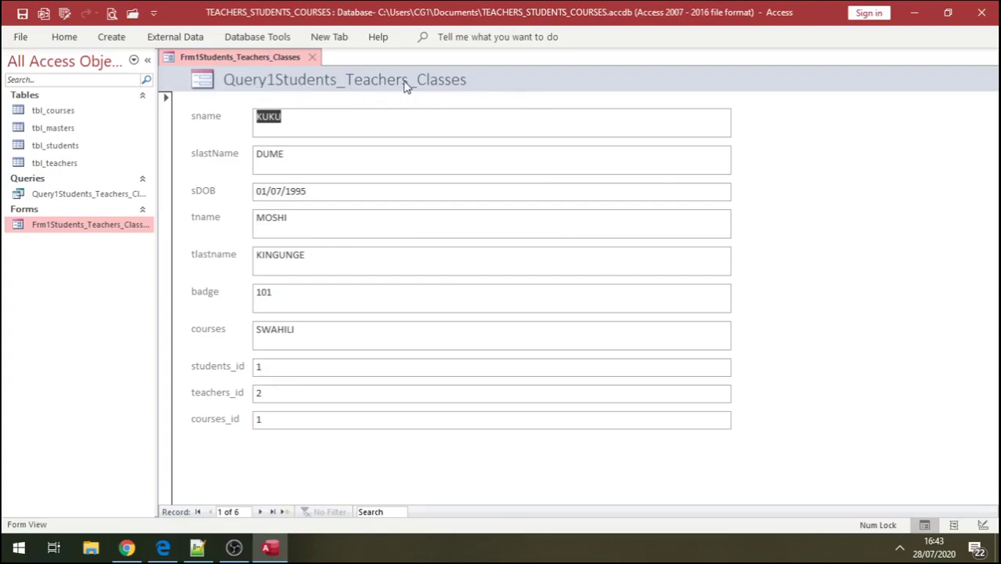
- In Design View, append 'Add new data' to the form header title
right_click(473, 89)
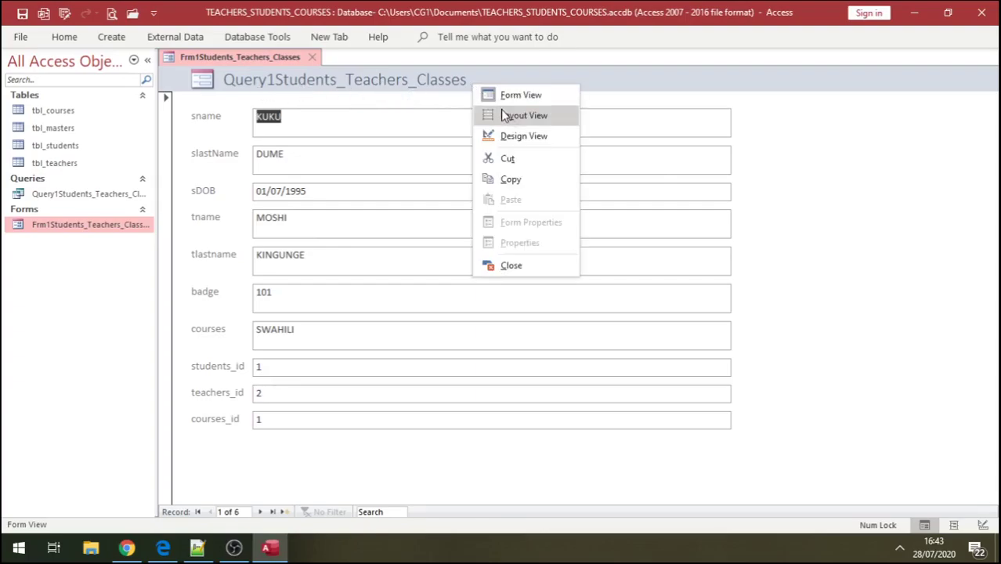
click(522, 135)
click(479, 112)
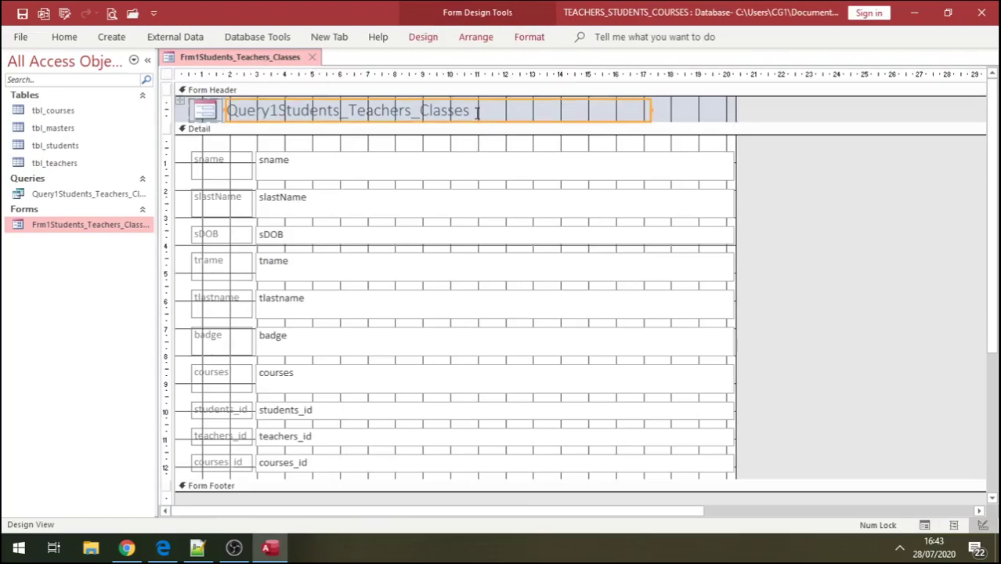
click(476, 112)
key(Caps_Lock)
text(A)
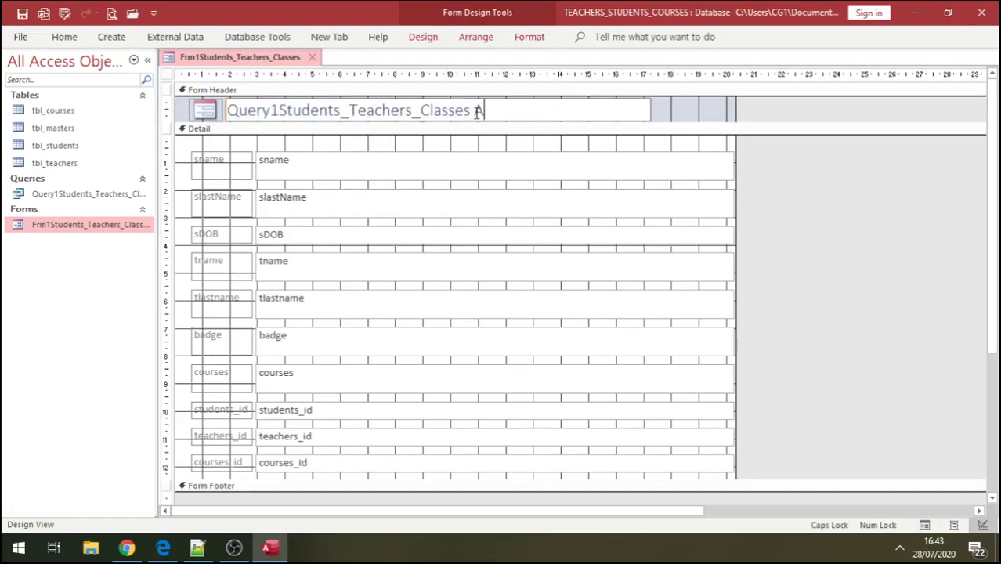
key(Caps_Lock)
text(dd n)
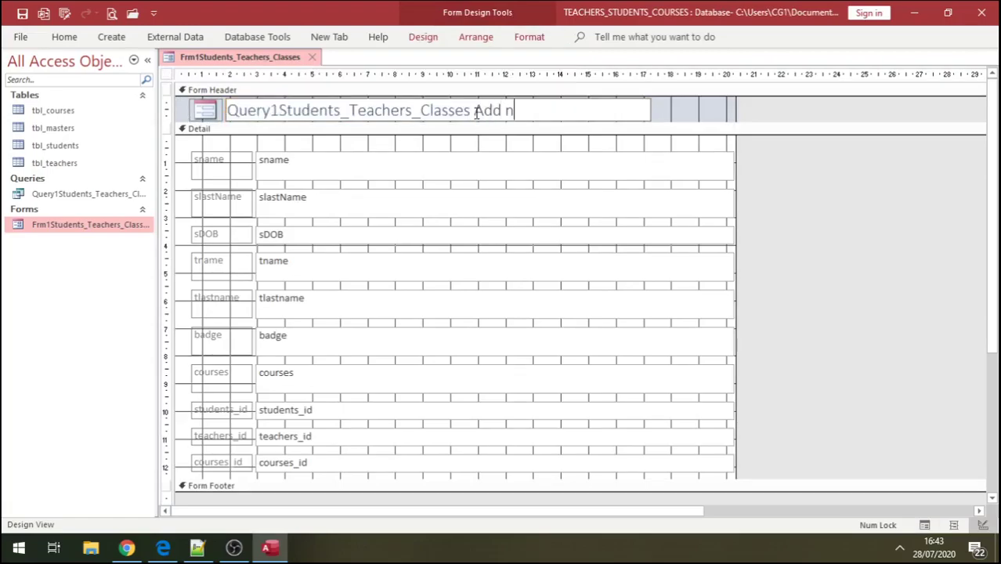
text(ew data)
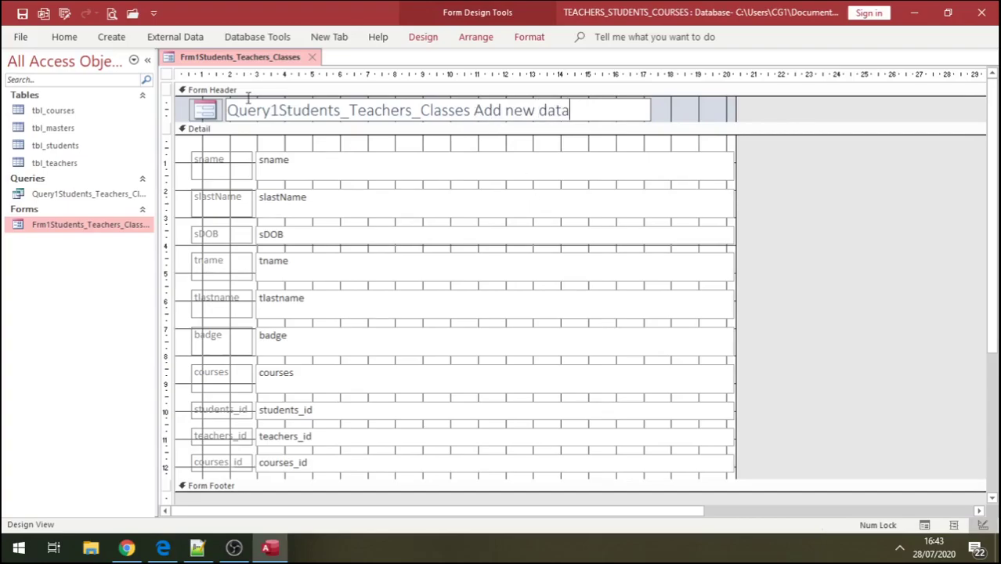
click(22, 13)
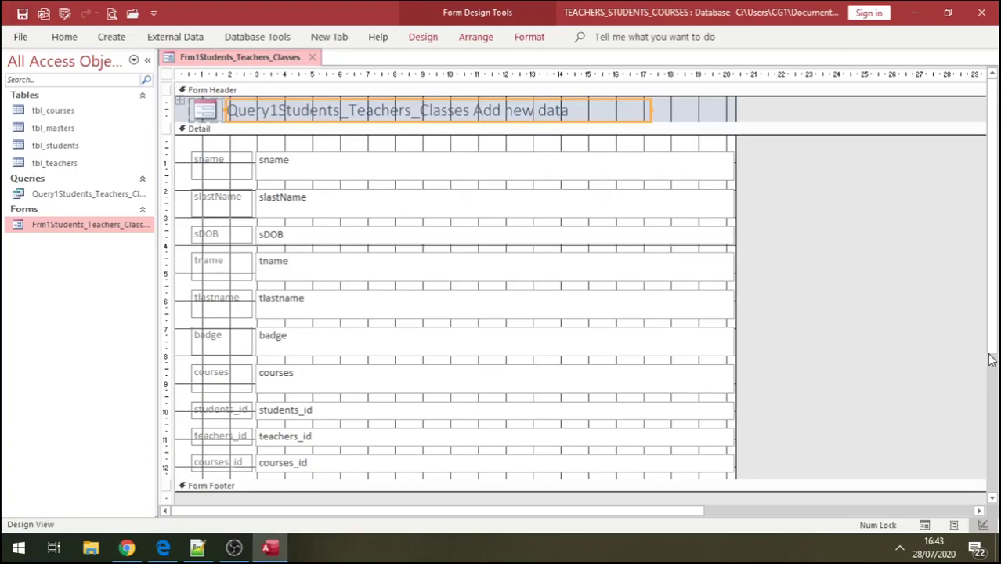
- Drag the Detail section's bottom edge down to make it taller
drag(992, 353, 833, 432)
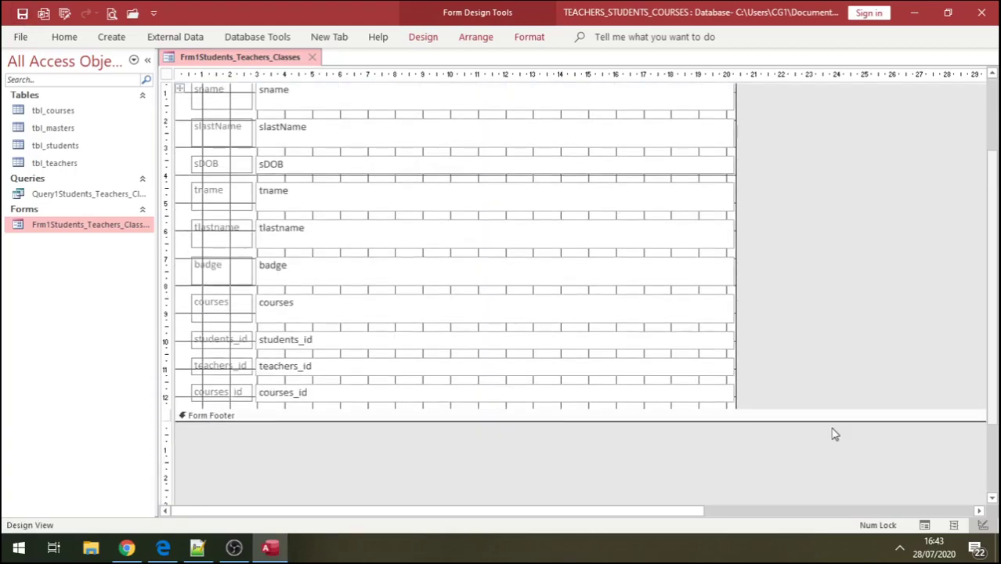
drag(739, 409, 737, 495)
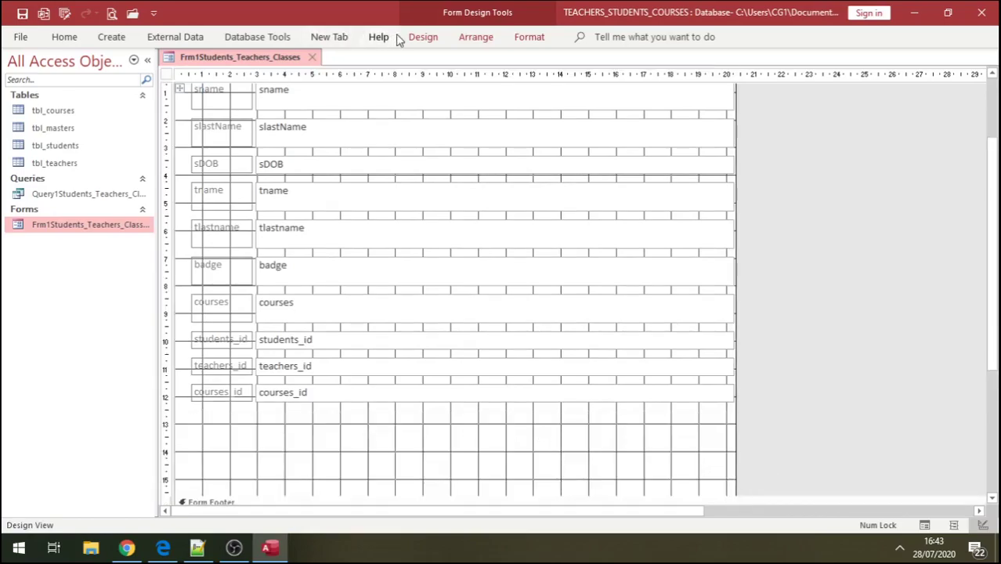
click(421, 37)
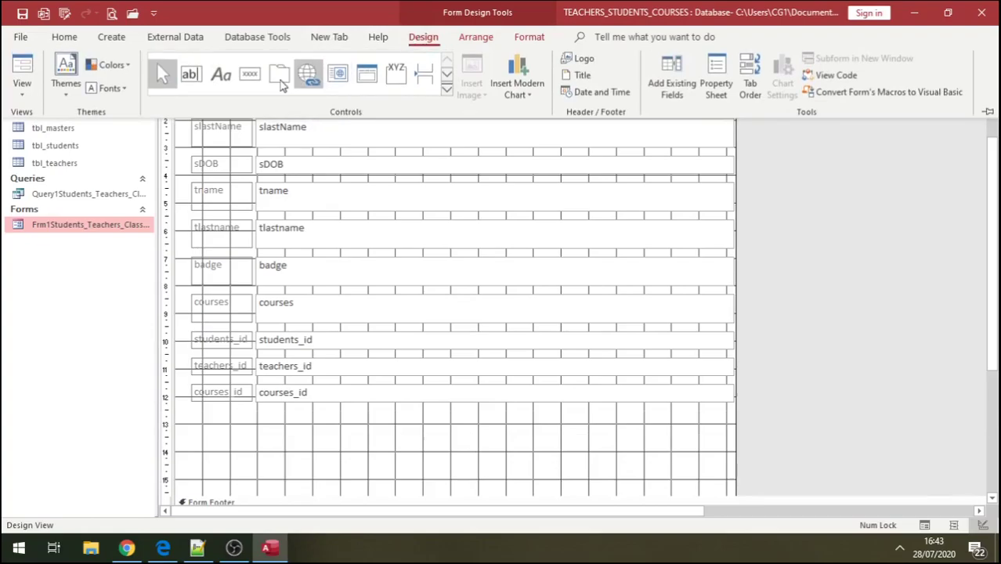
- Draw a command button below the fields set to Record Operations > Add New Record
click(249, 75)
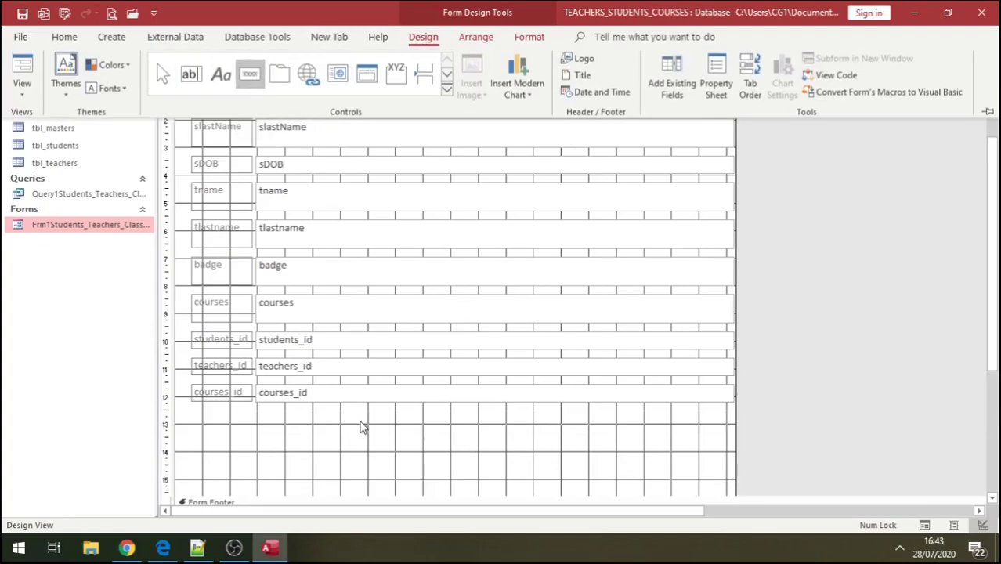
click(454, 460)
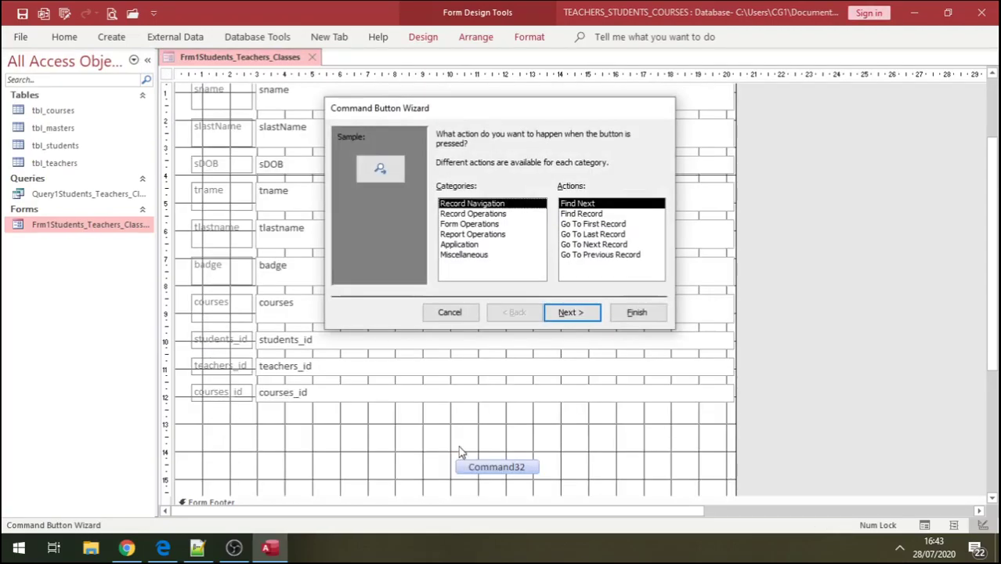
click(472, 224)
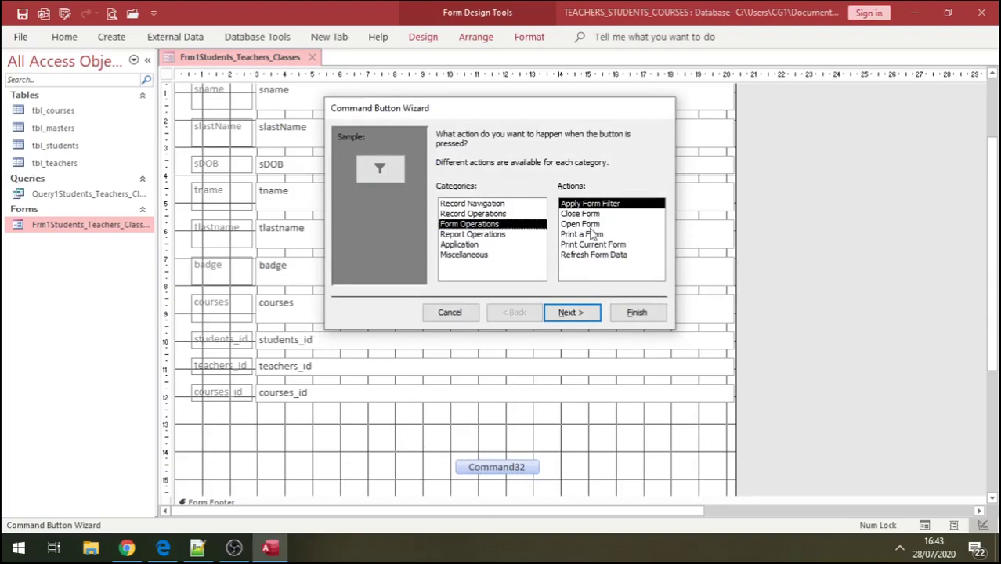
click(491, 234)
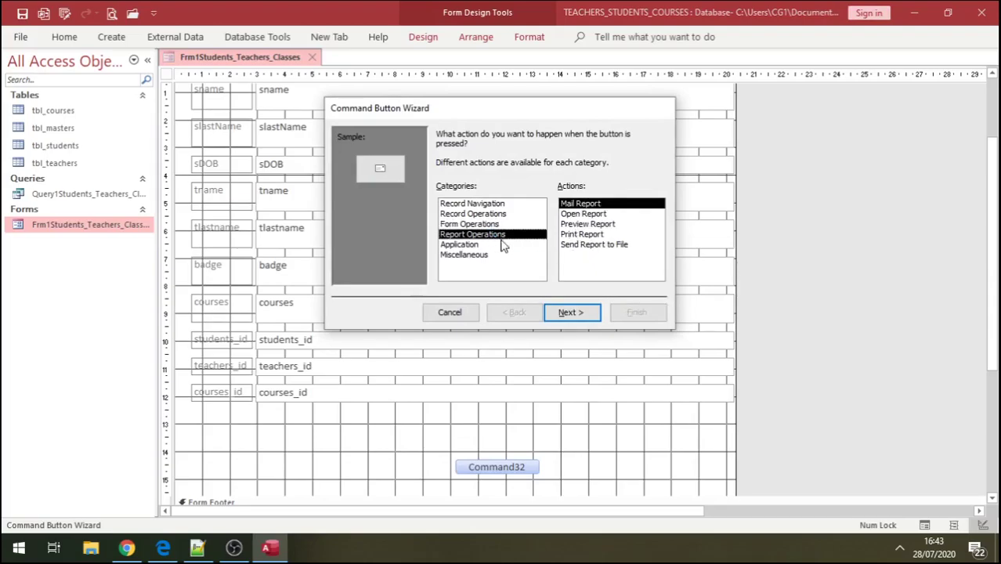
click(473, 205)
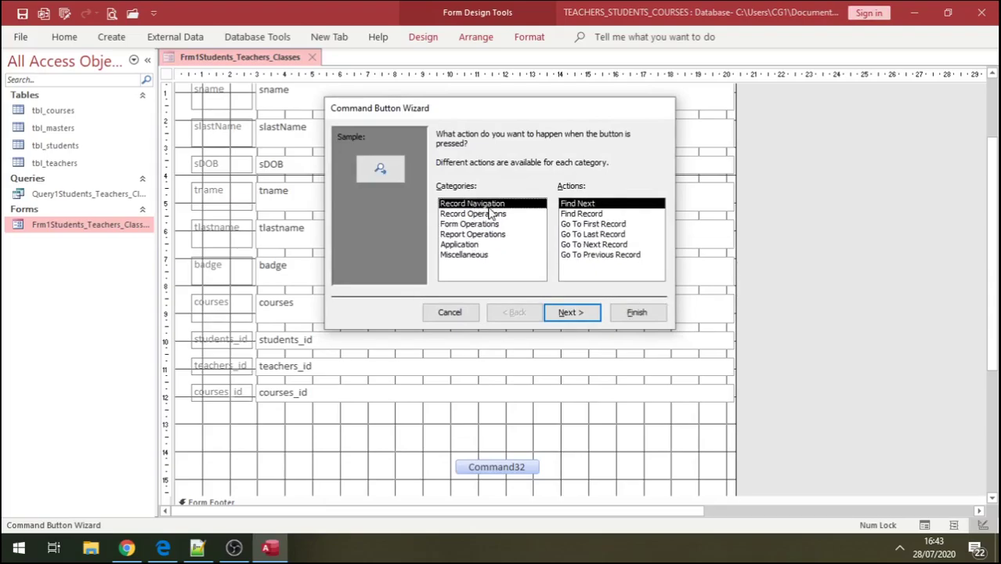
click(490, 214)
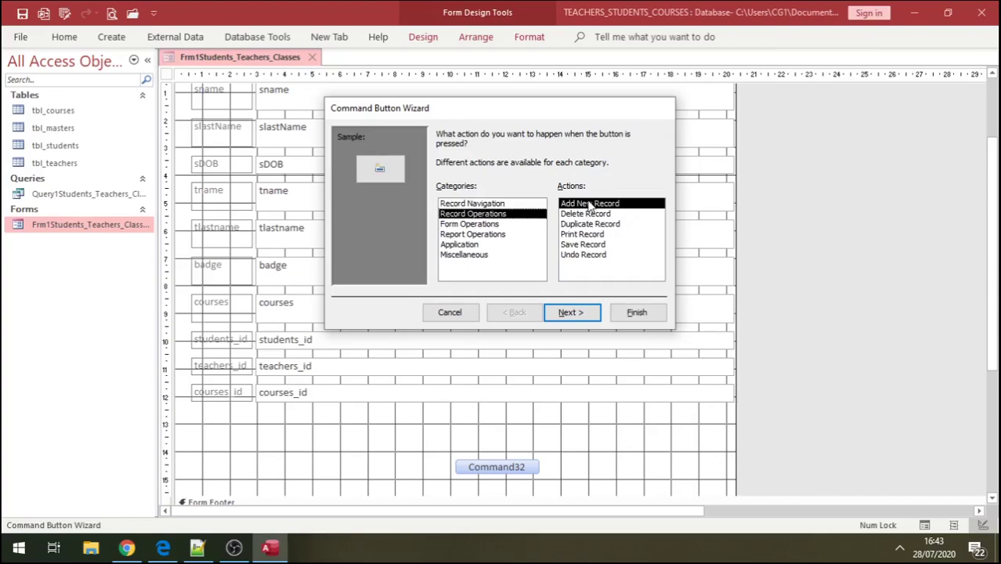
click(568, 312)
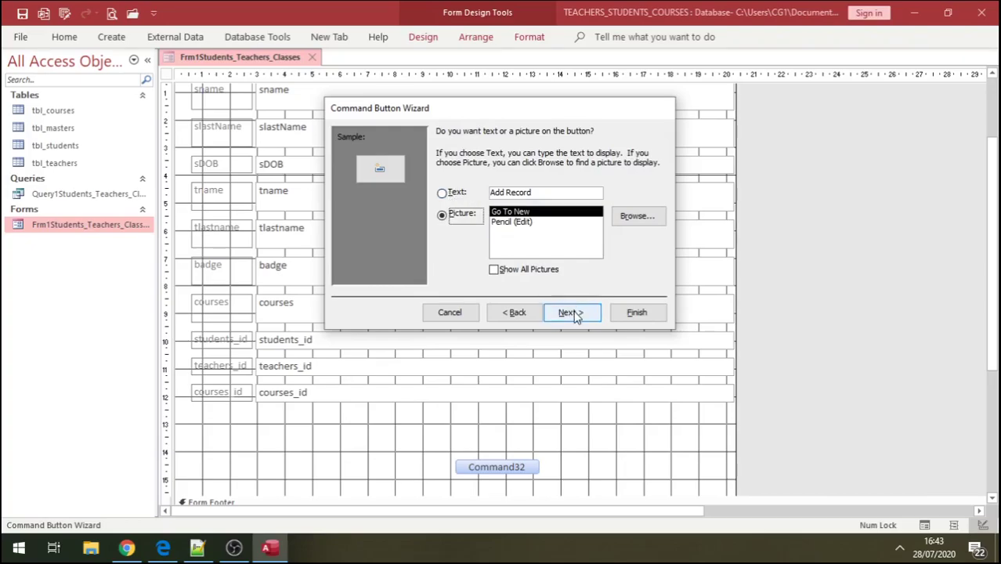
- Give the button a text label, name it cmdAdd, and place it below courses_id
click(444, 193)
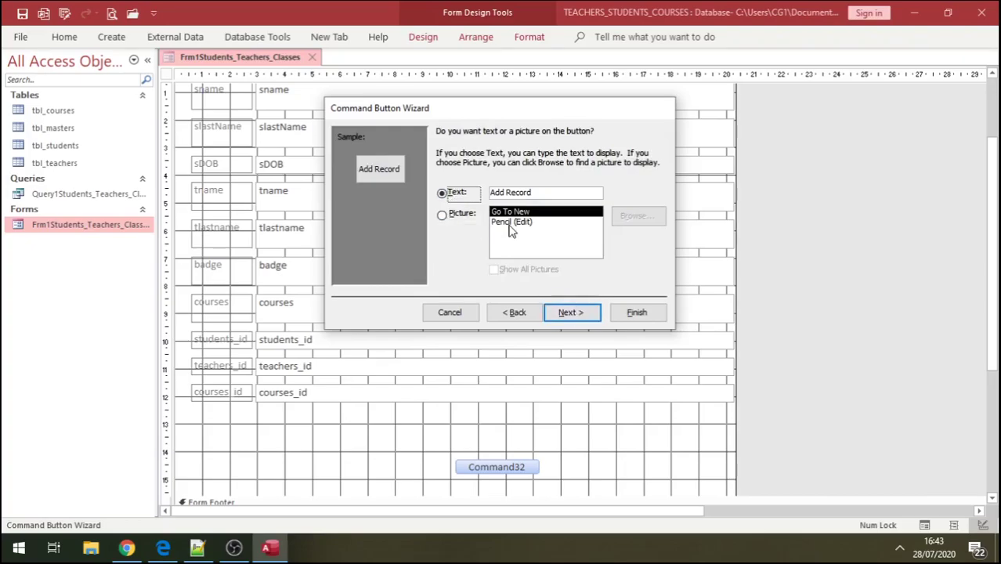
click(585, 312)
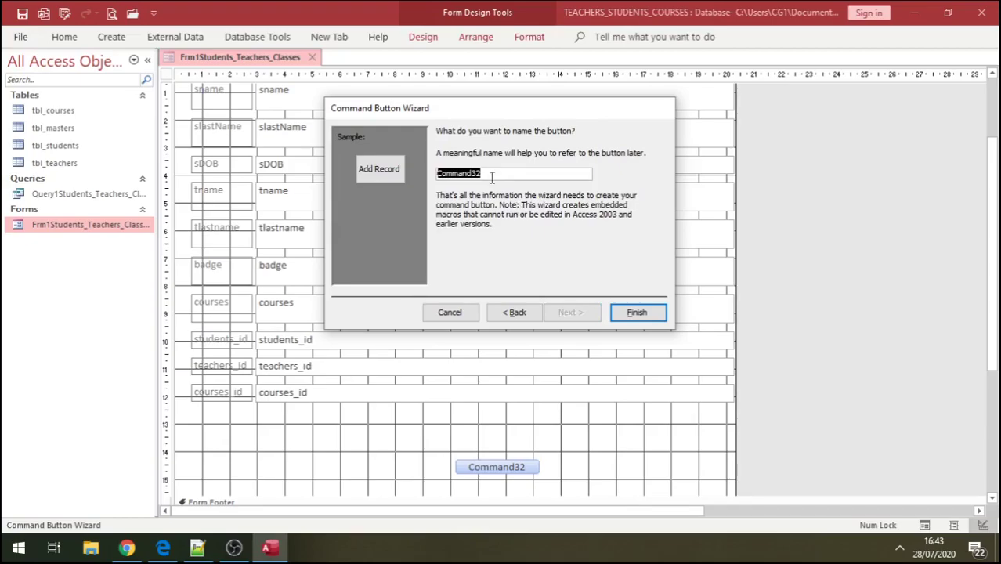
text(cmdB)
key(Caps_Lock)
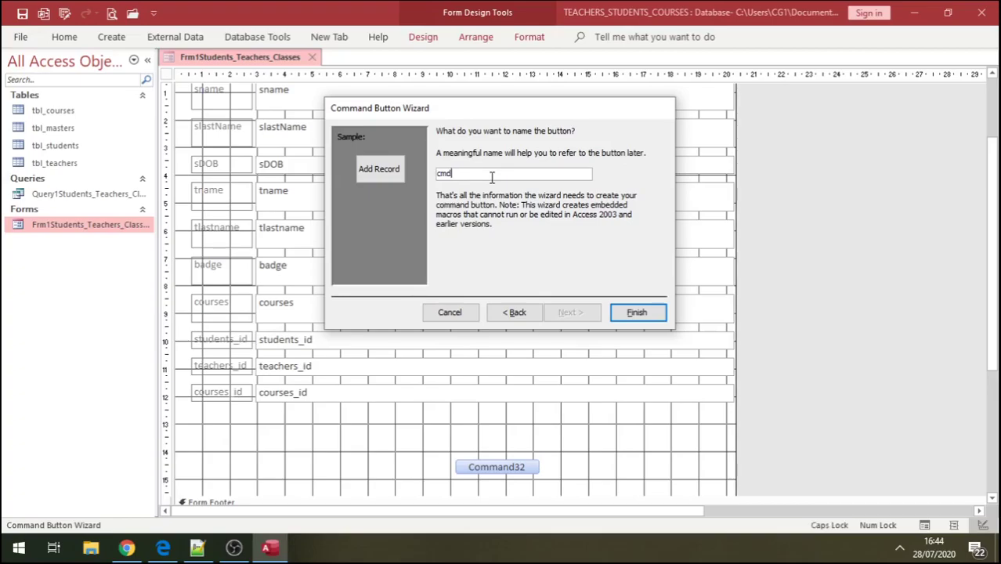
text(A)
key(Caps_Lock)
click(639, 313)
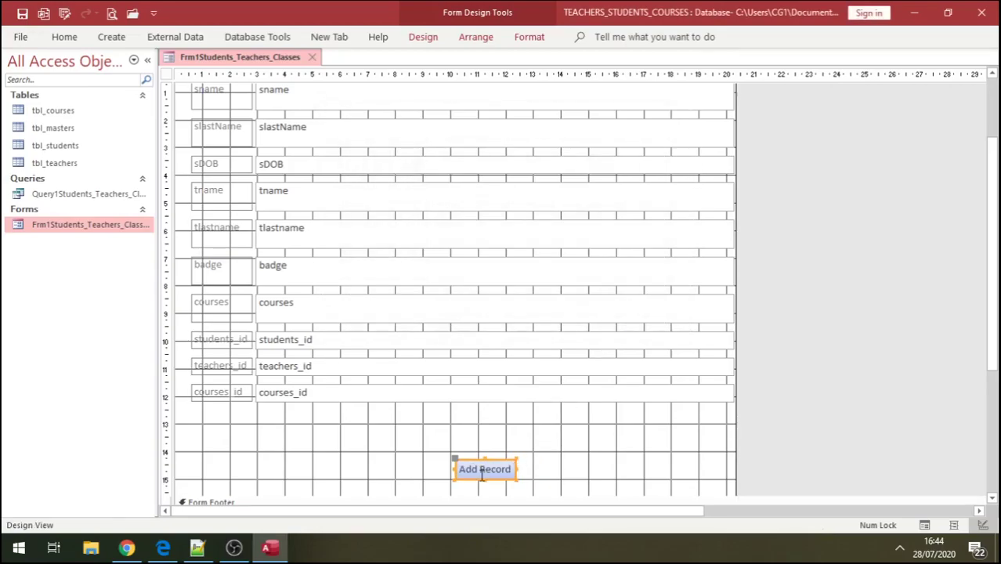
drag(462, 476, 305, 435)
click(369, 430)
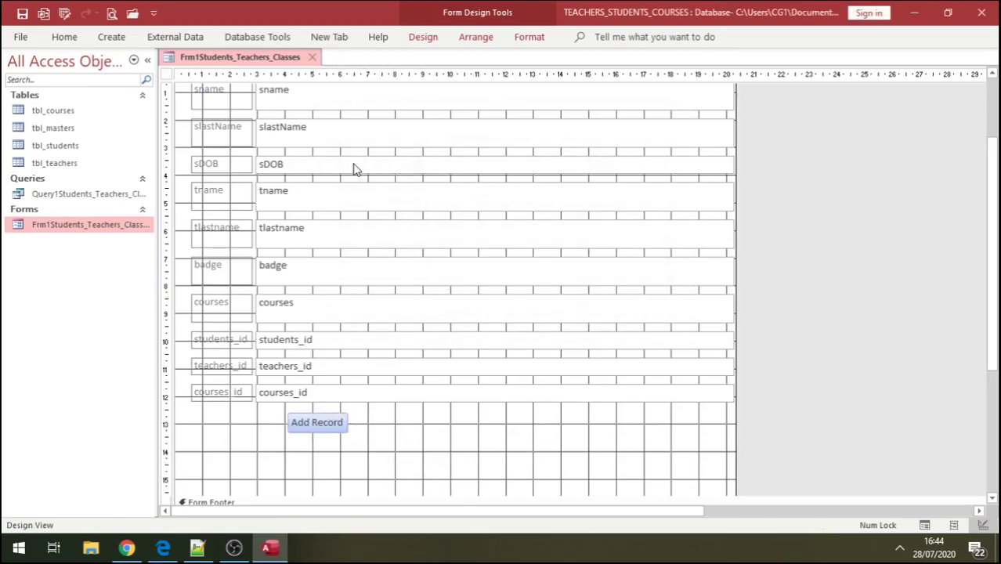
- Draw a second command button set to Record Operations > Save Record
click(427, 36)
click(250, 74)
click(411, 428)
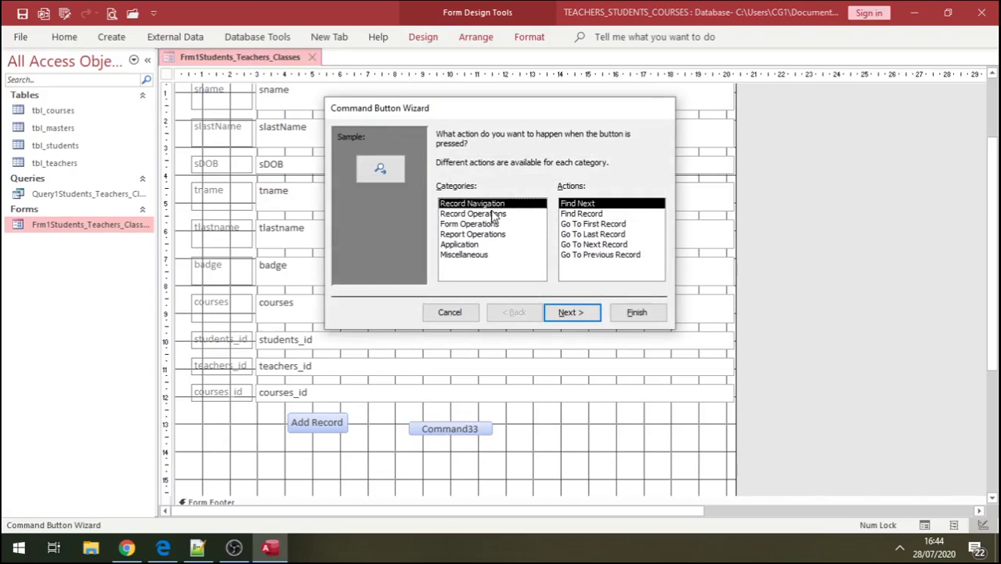
click(491, 214)
click(477, 204)
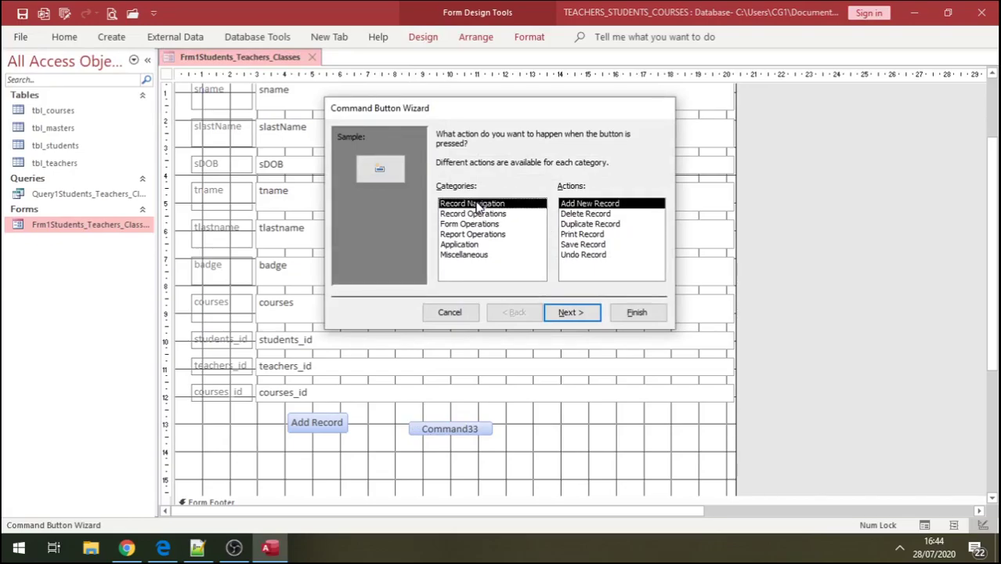
click(483, 214)
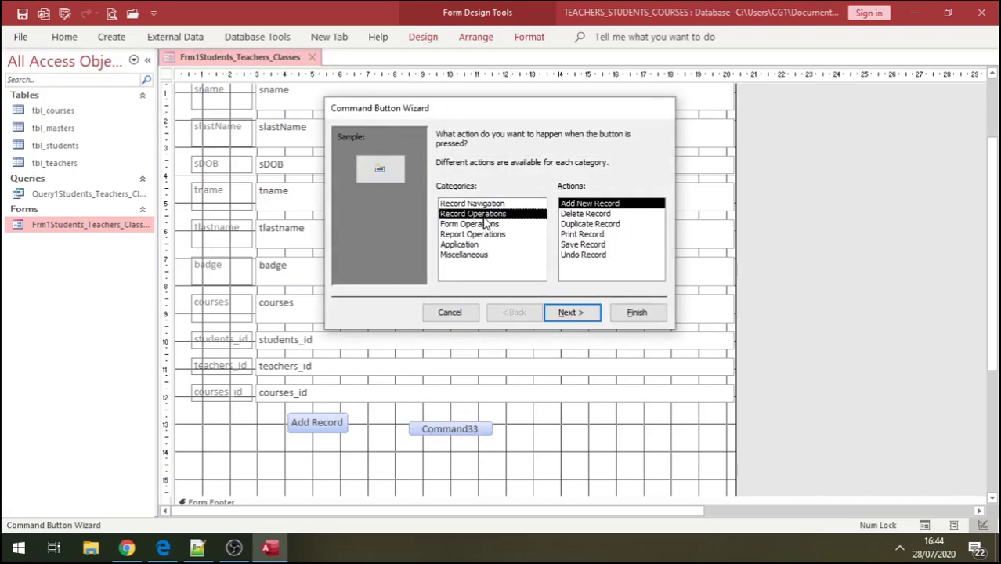
click(579, 244)
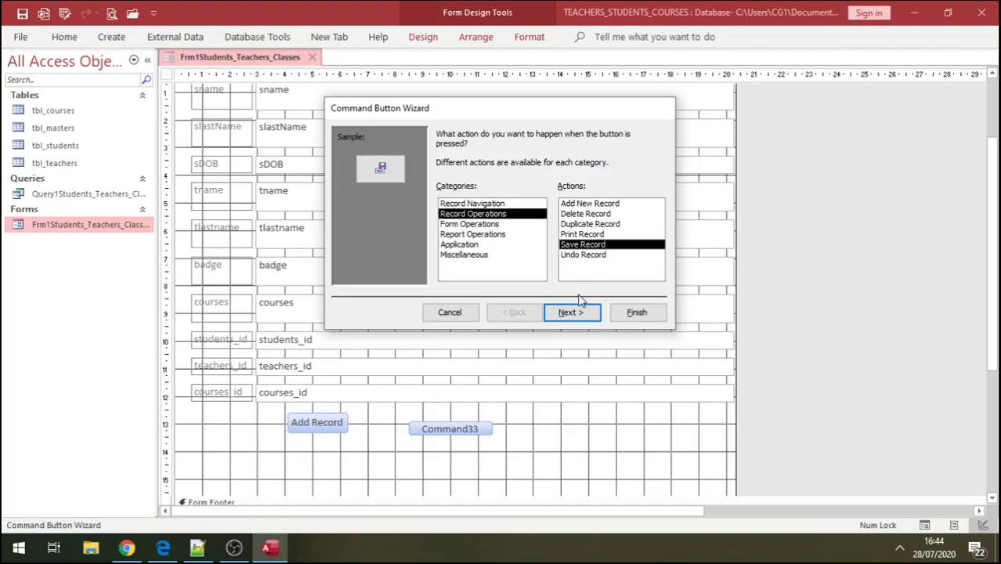
click(574, 312)
- Give it a text label, name it cmdSave, and place it beside Add Record
key(alt+t)
click(570, 312)
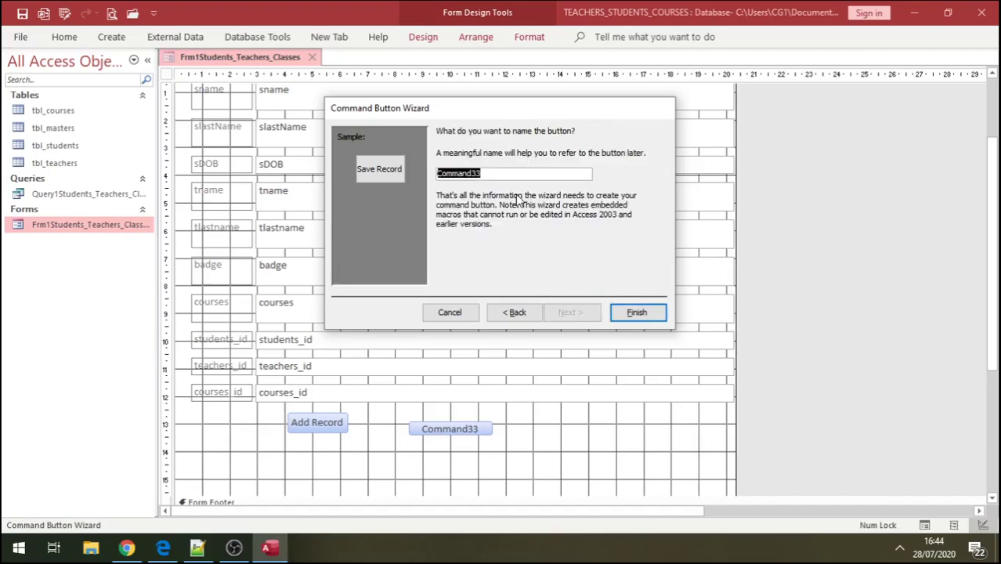
text(cmdAdd)
click(631, 313)
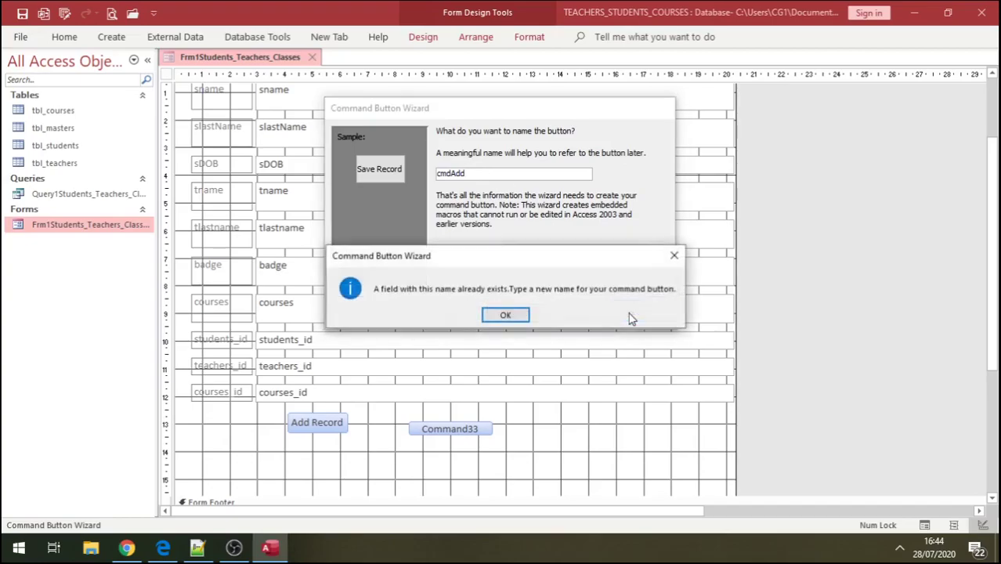
click(673, 255)
click(483, 175)
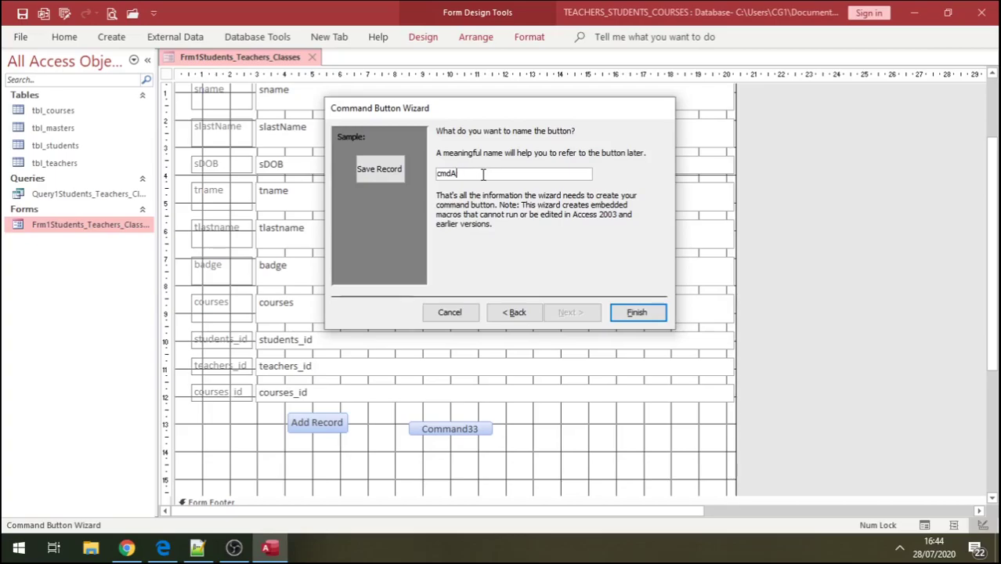
text(Save)
click(635, 312)
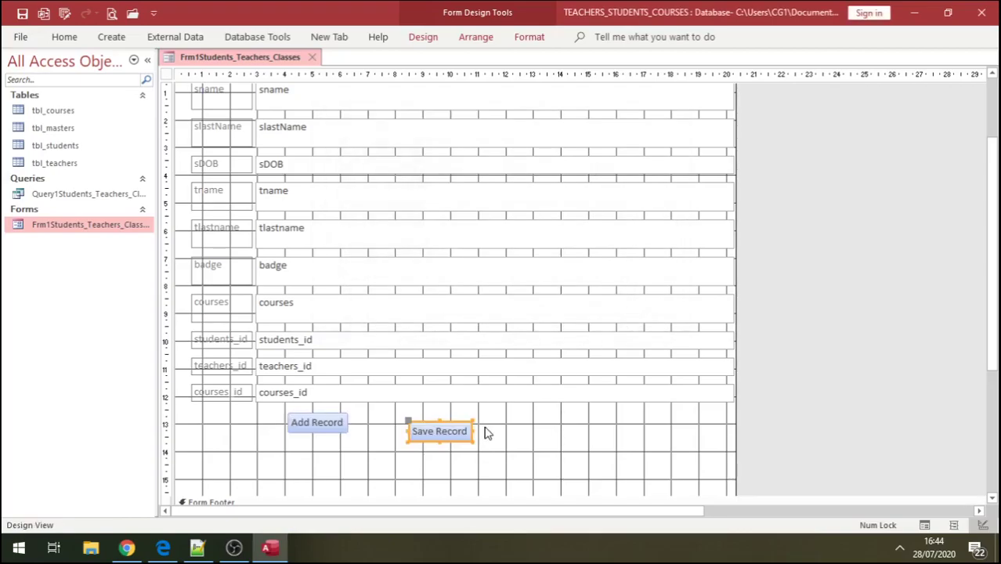
drag(442, 438, 395, 433)
click(456, 436)
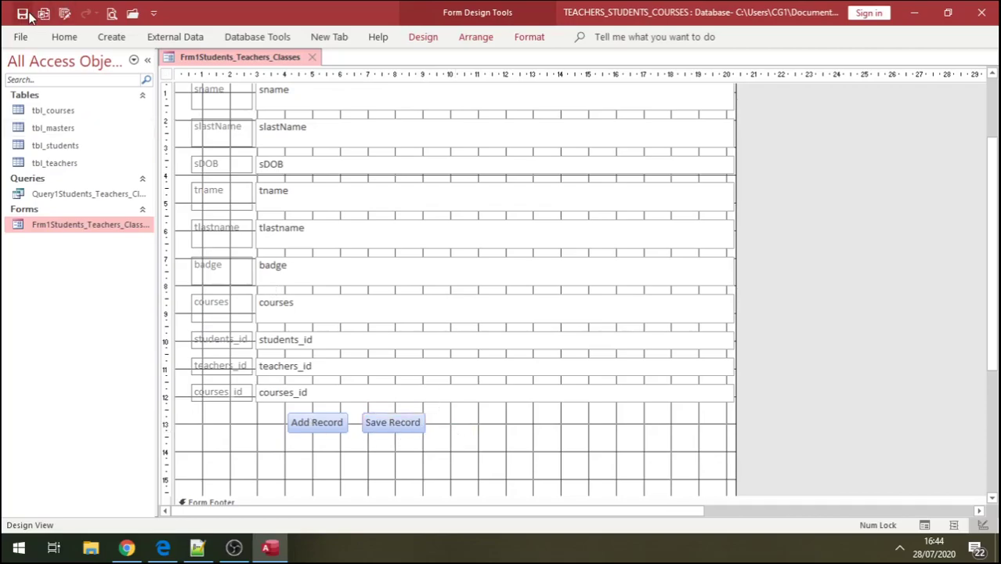
- Switch to Form View and step through the records to record 6 of 6
click(64, 37)
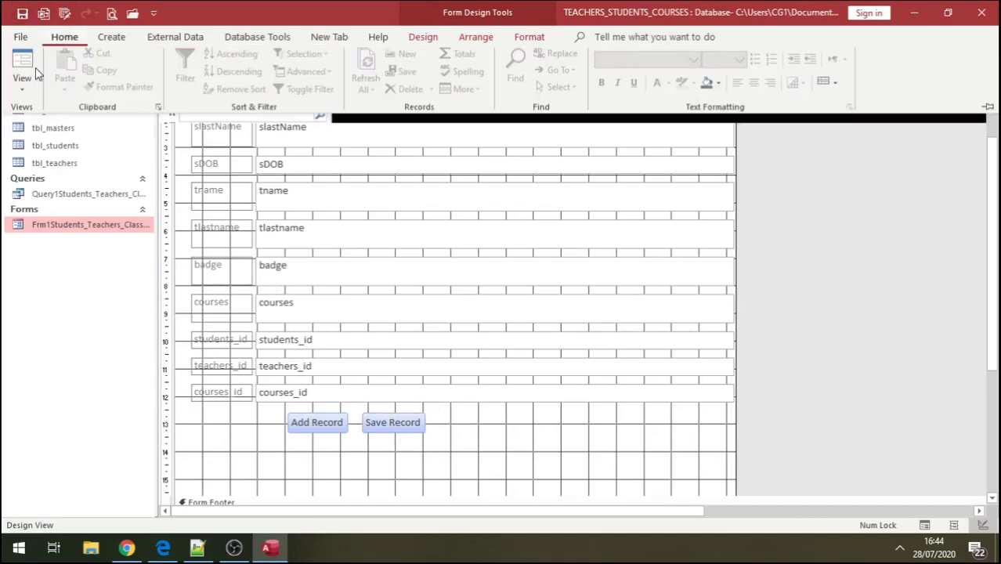
click(21, 78)
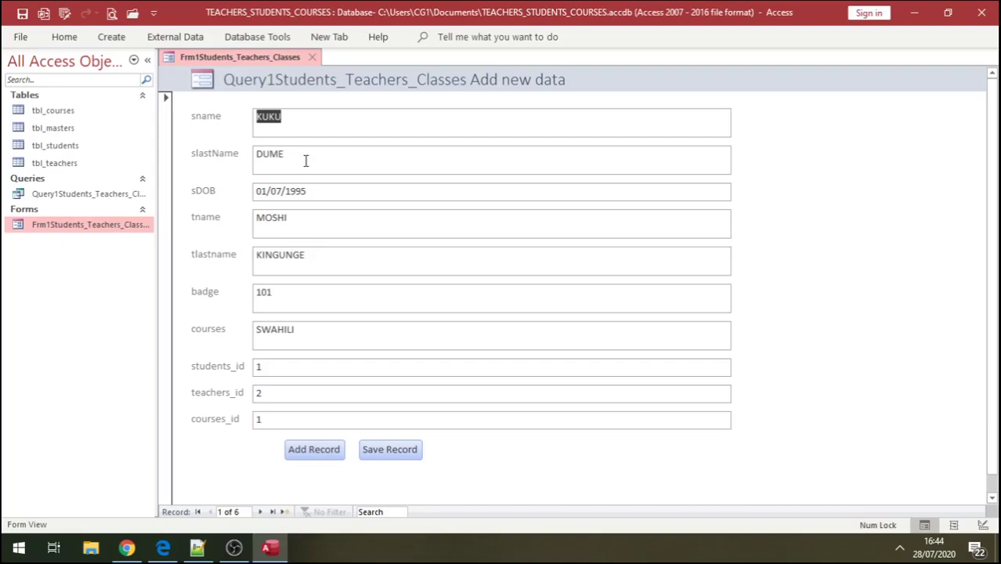
click(261, 511)
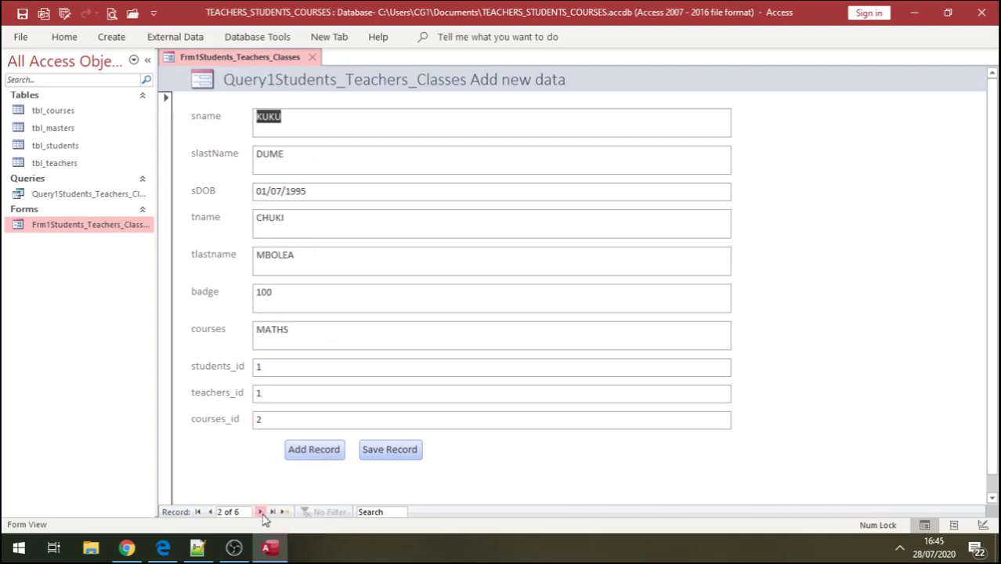
click(260, 513)
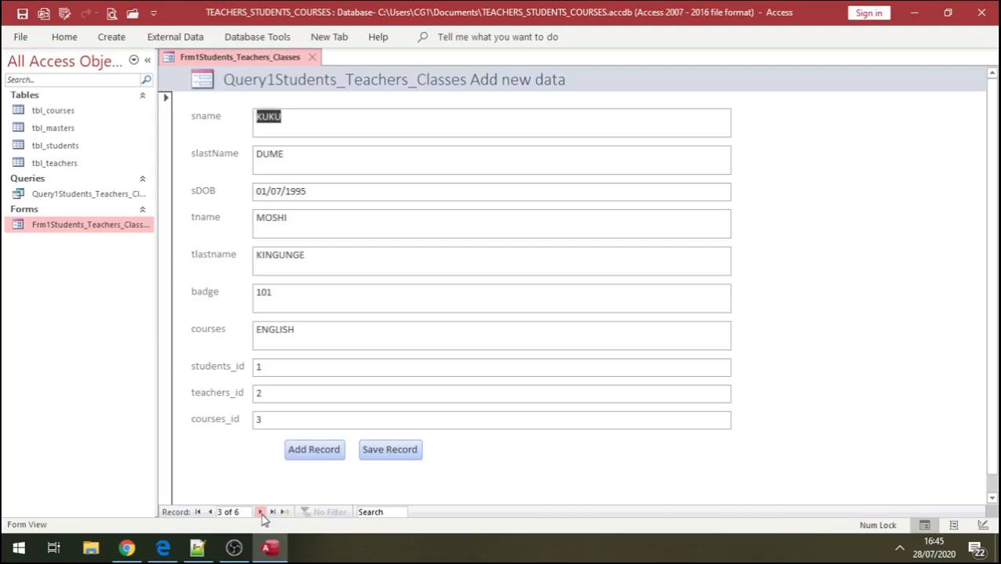
click(261, 511)
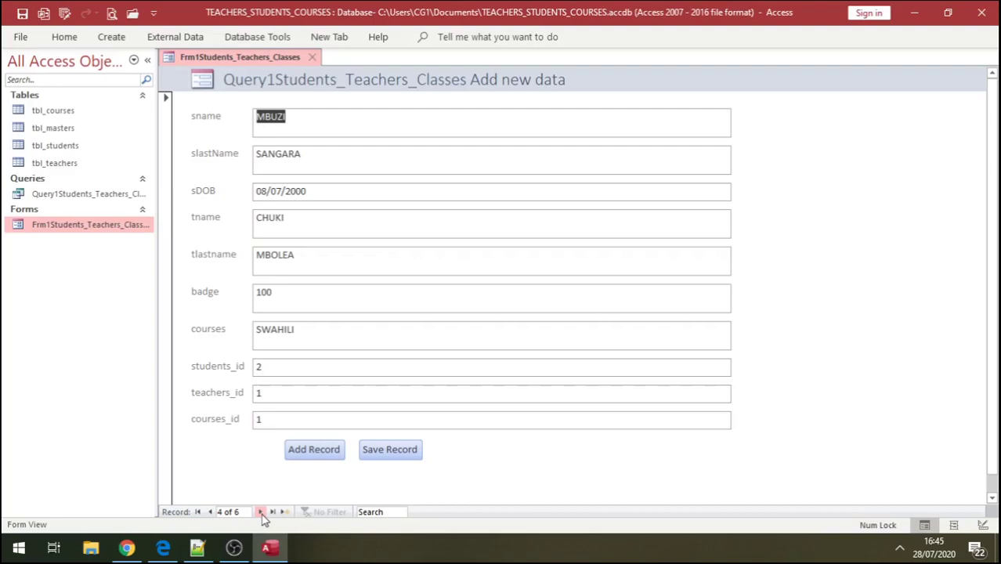
click(261, 512)
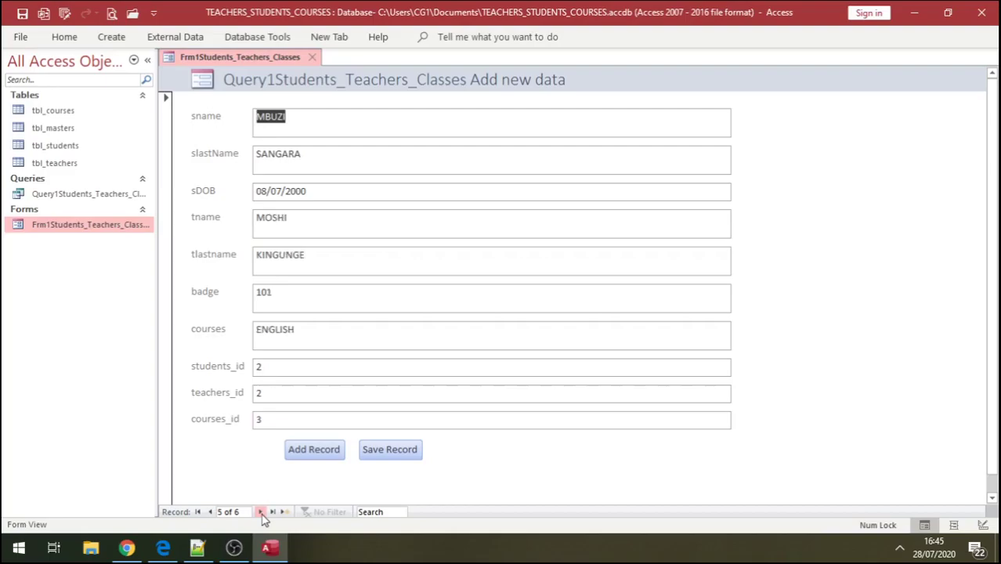
click(261, 512)
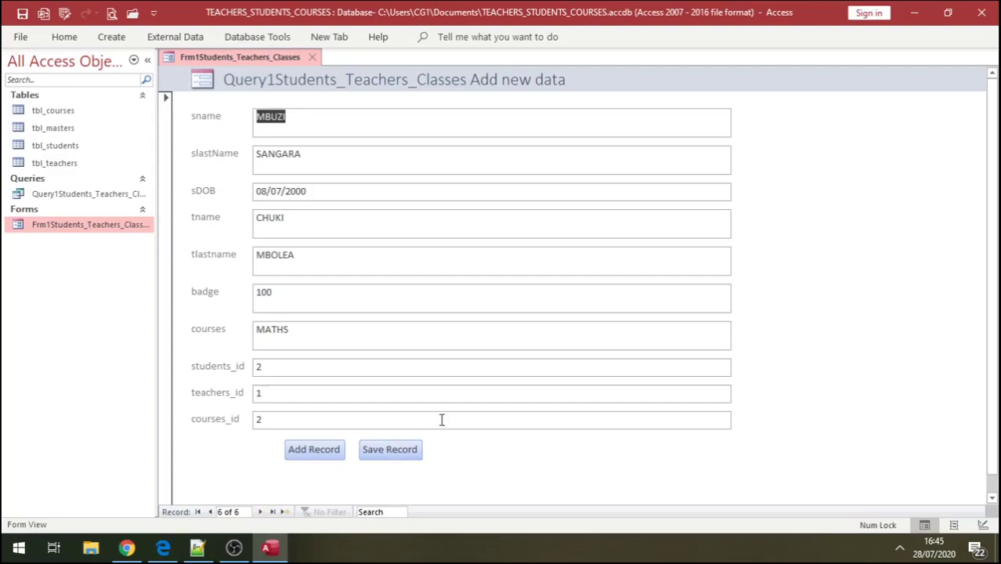
- Add a new record with the student's names in capitals and sDOB 2 July
click(324, 455)
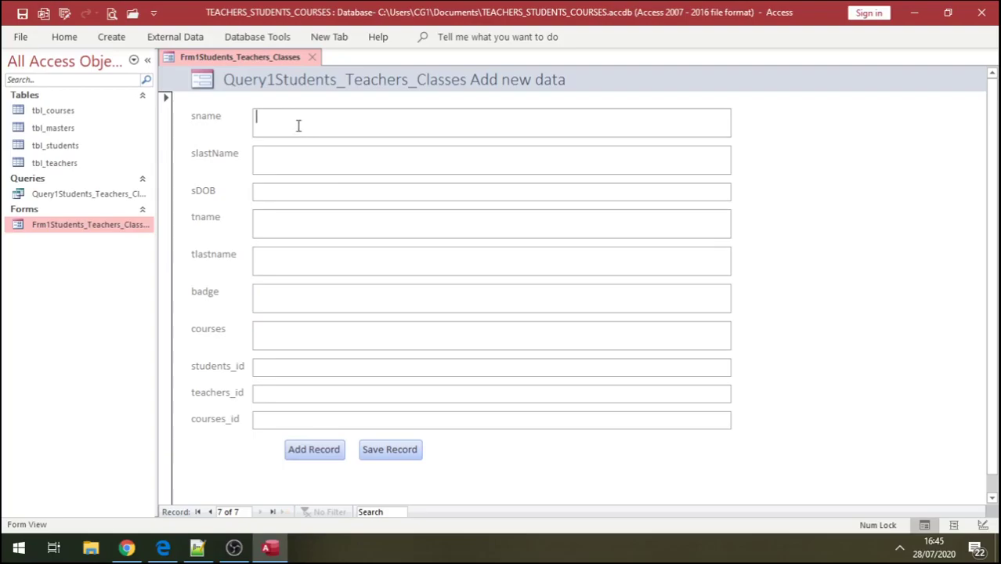
key(Caps_Lock)
text(M)
text(MOK)
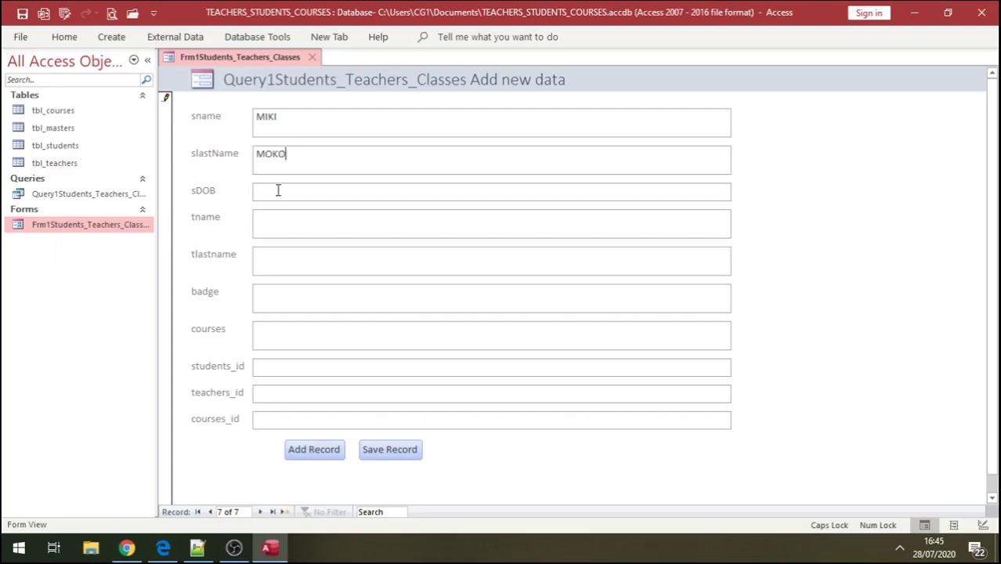
click(740, 190)
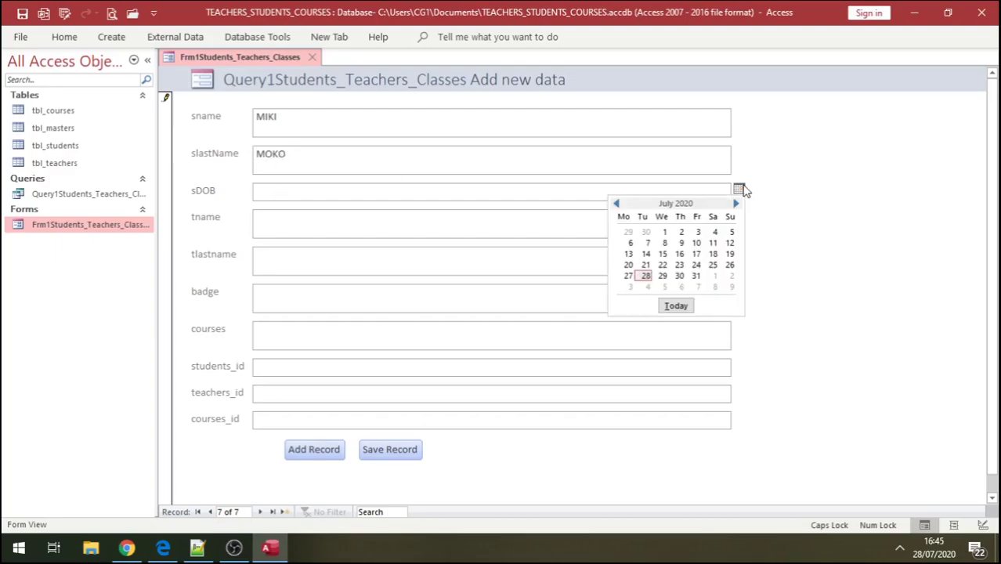
click(679, 232)
key(BackSpace)
key(BackSpace)
key(BackSpace)
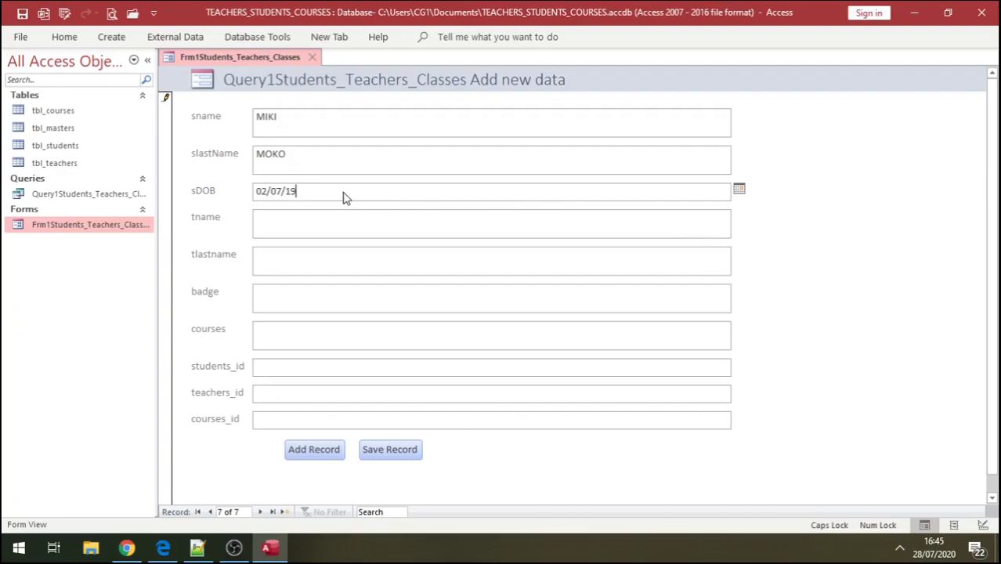
click(266, 222)
click(72, 167)
double_click(70, 164)
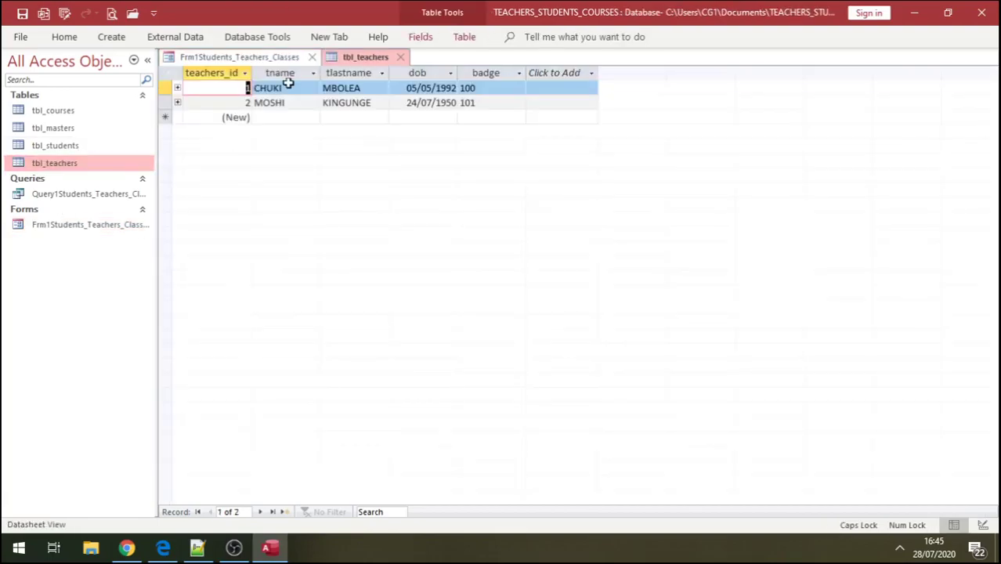
click(400, 59)
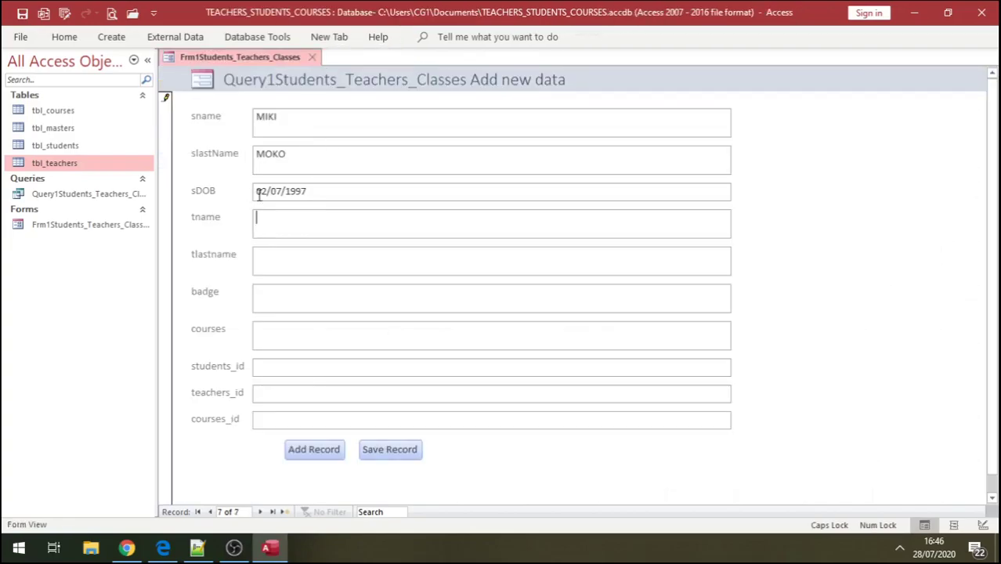
- In Design View, widen the form and delete the tname text box with its label
right_click(765, 223)
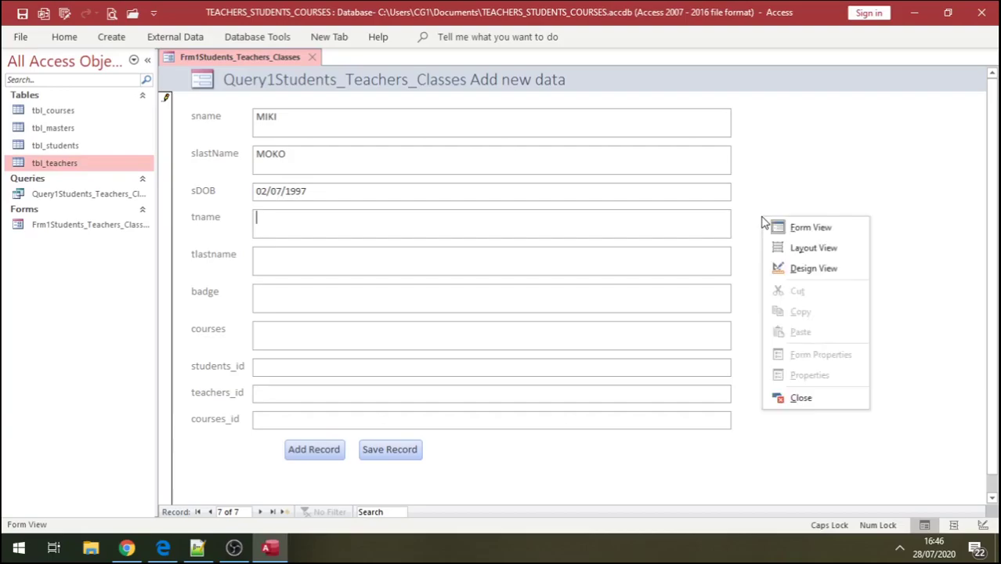
click(805, 267)
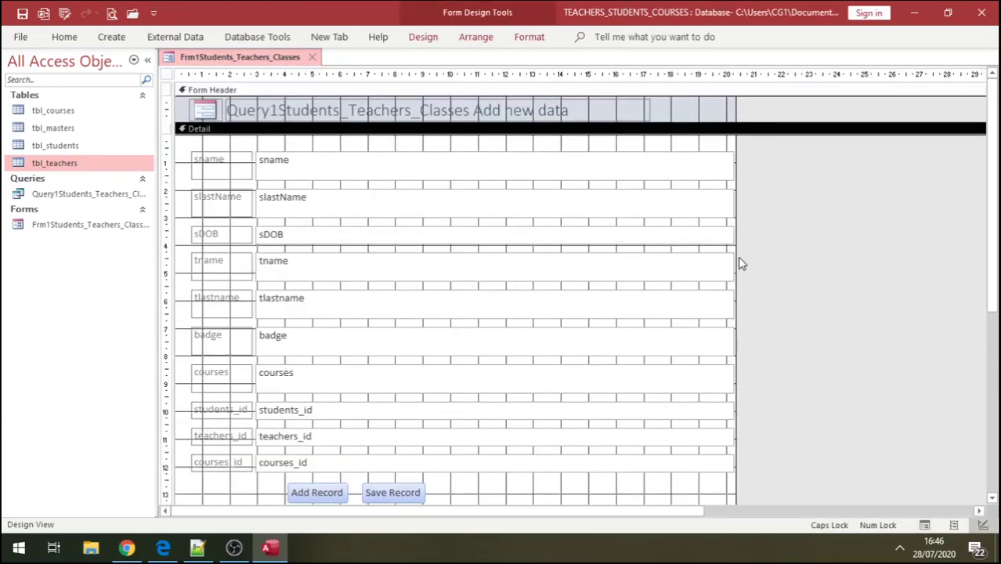
drag(735, 256, 861, 260)
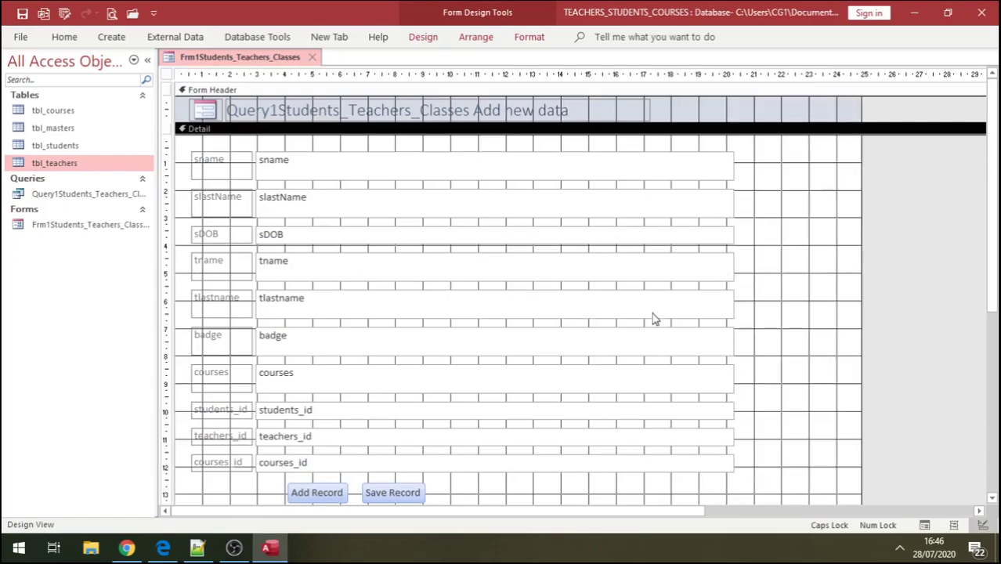
drag(860, 233, 948, 232)
click(715, 277)
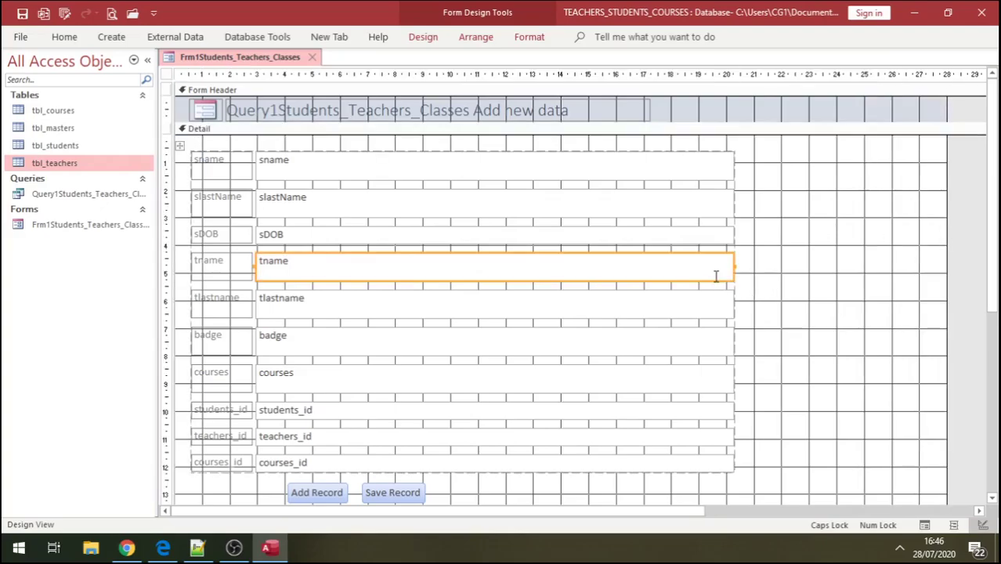
key(Delete)
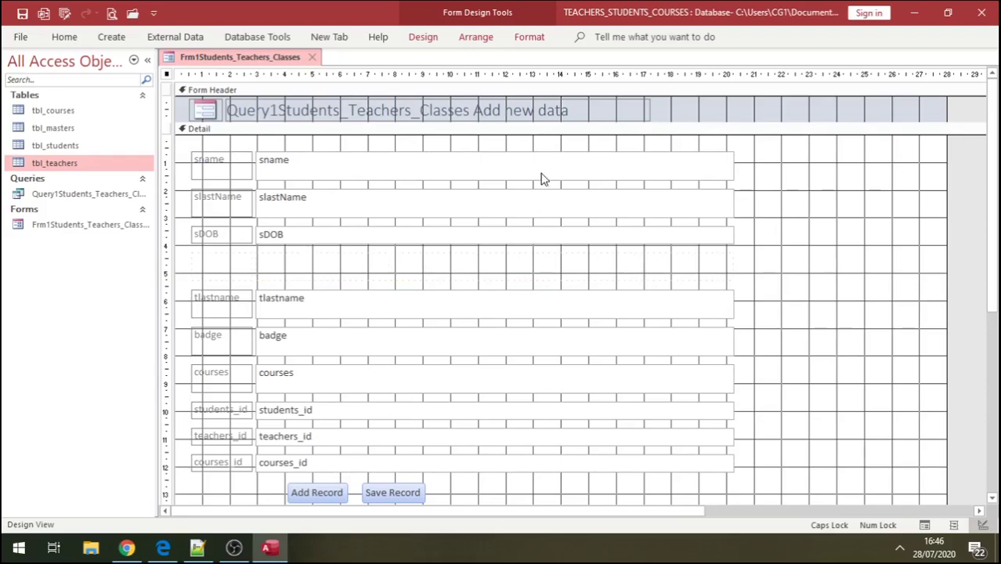
- Draw a combo box on the form that takes its values from tbl_teachers
click(422, 37)
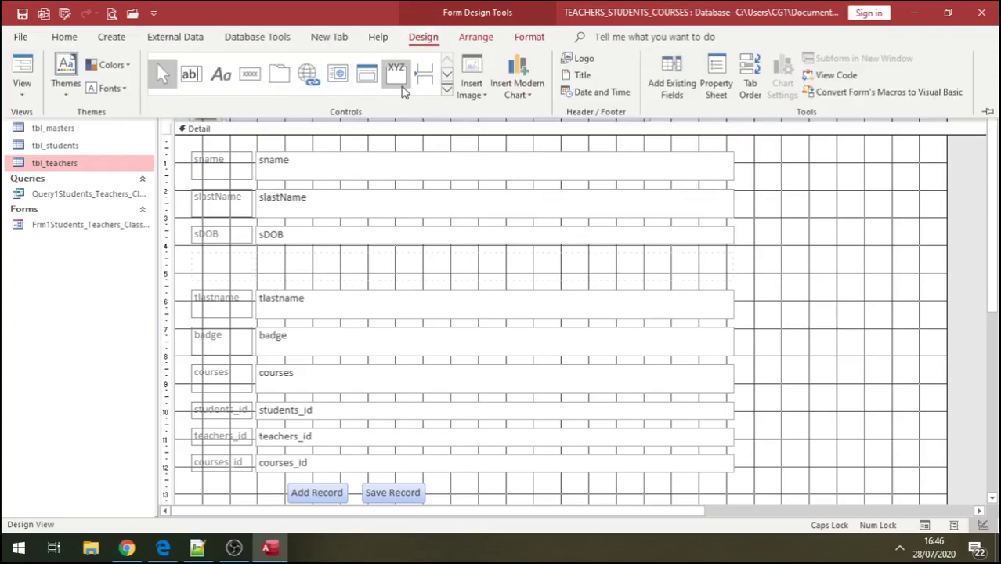
click(452, 98)
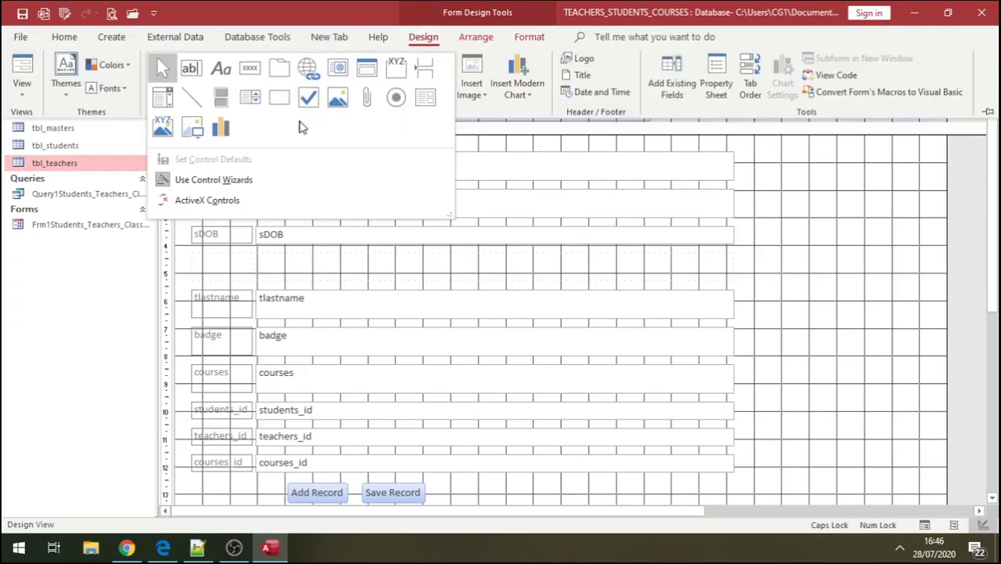
click(163, 100)
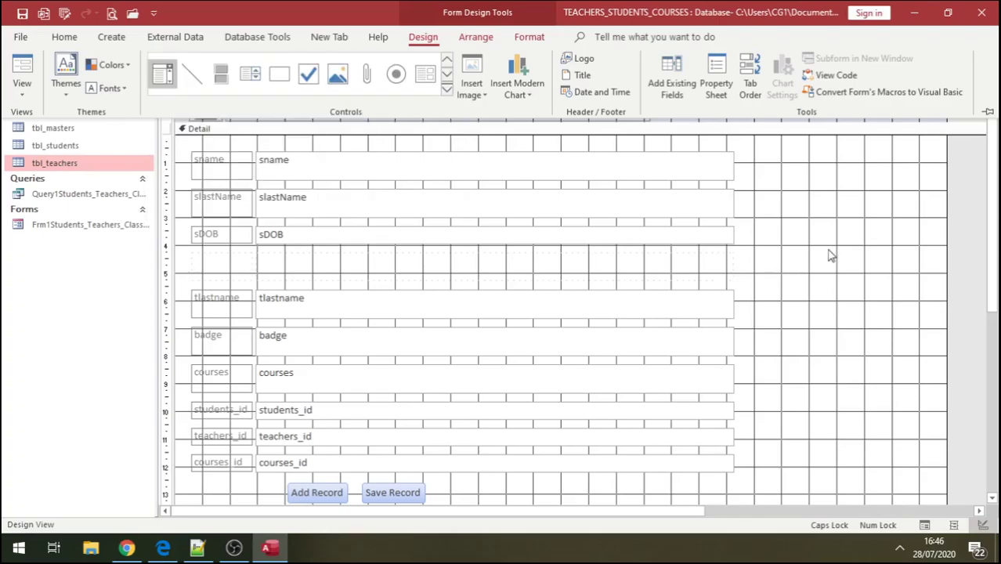
click(831, 252)
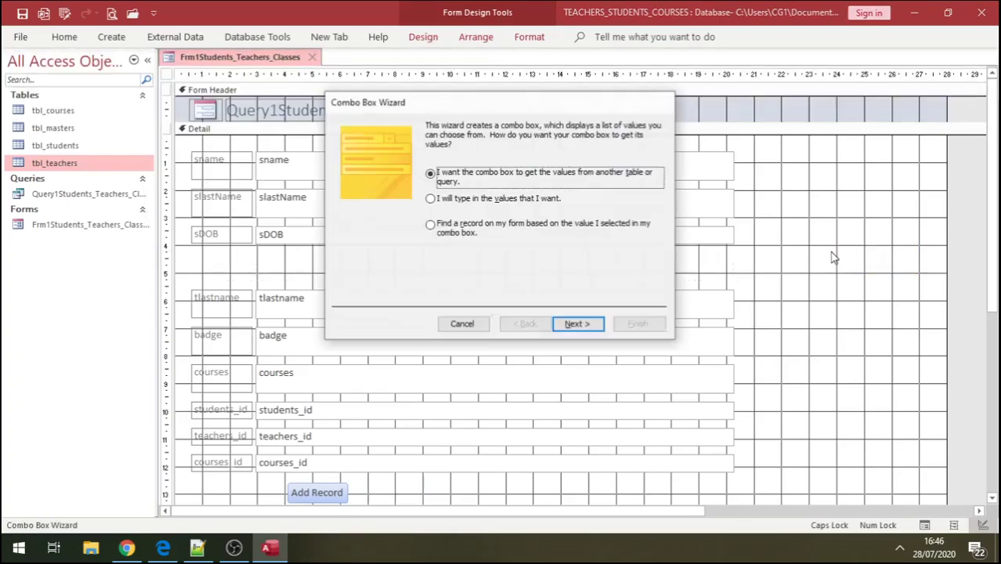
click(578, 326)
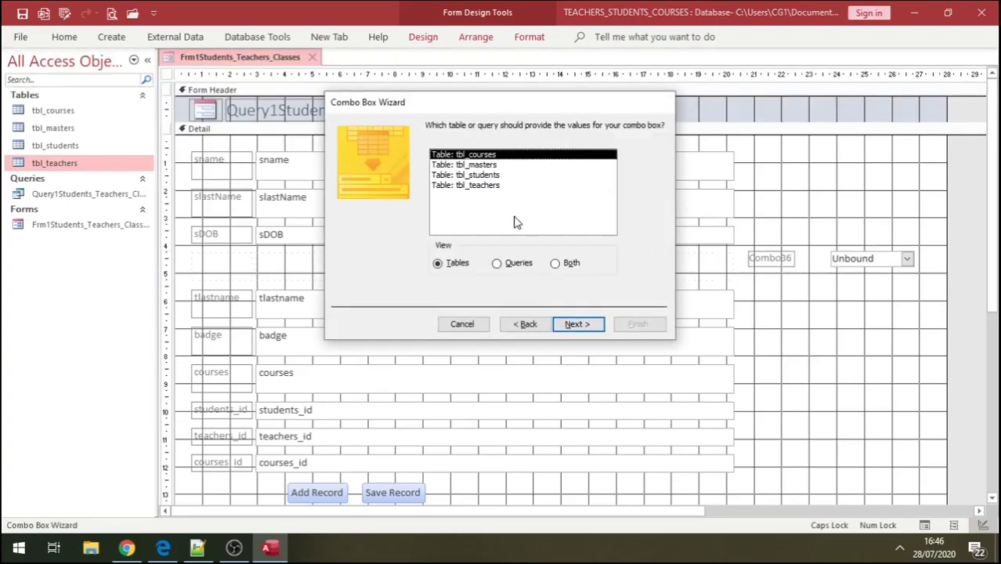
click(490, 188)
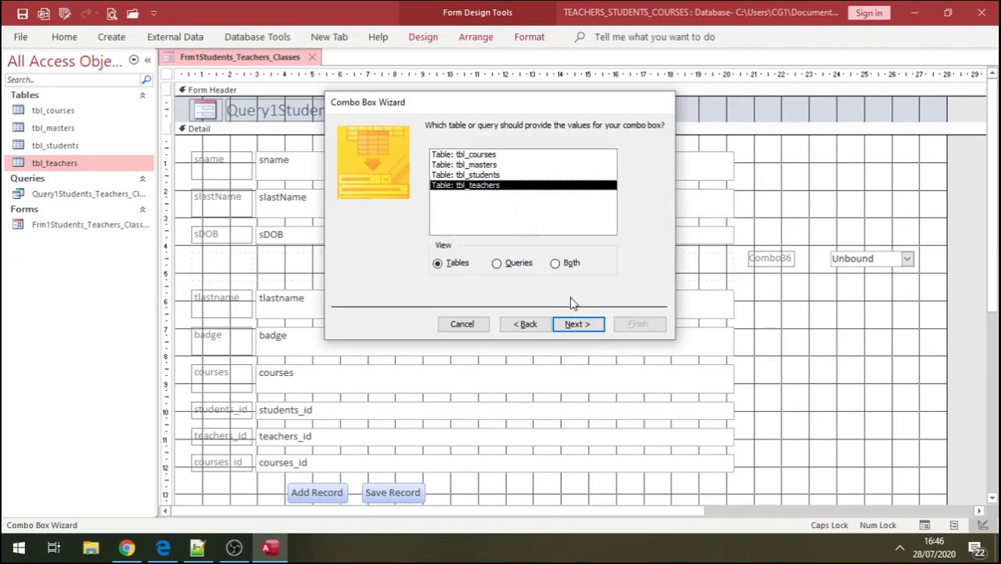
click(579, 328)
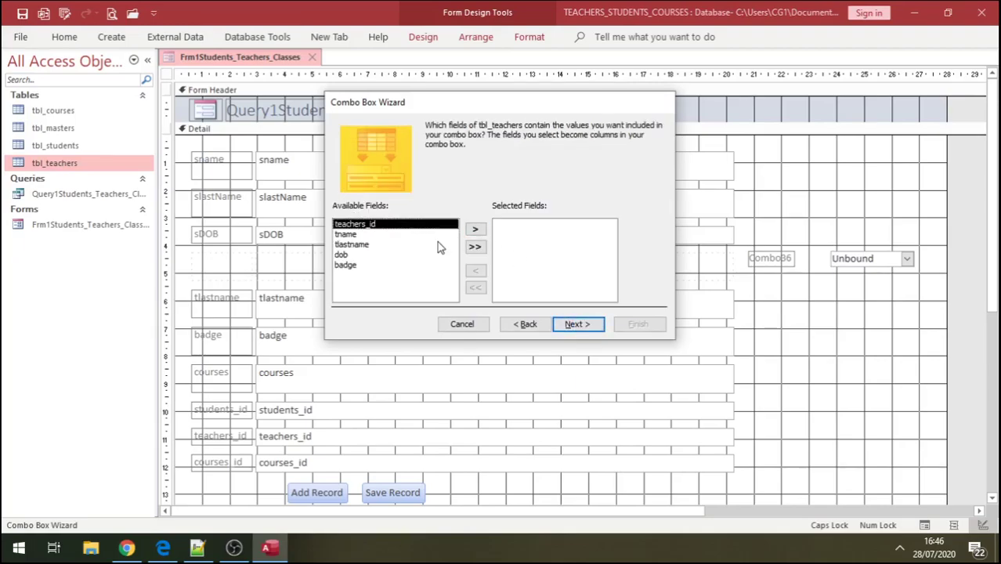
- Include only the teachers_id field as the combo box column
click(475, 229)
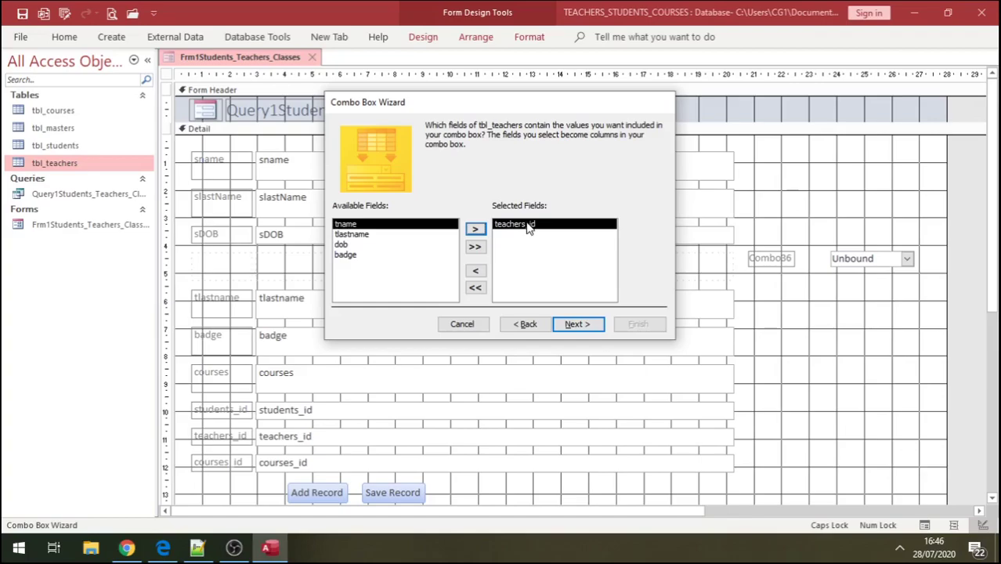
click(475, 230)
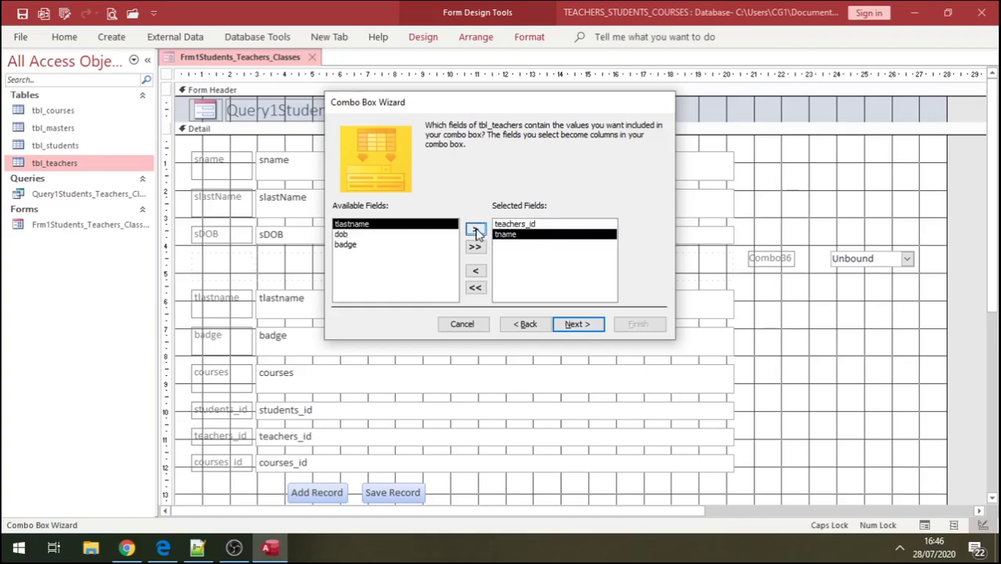
click(475, 230)
click(476, 231)
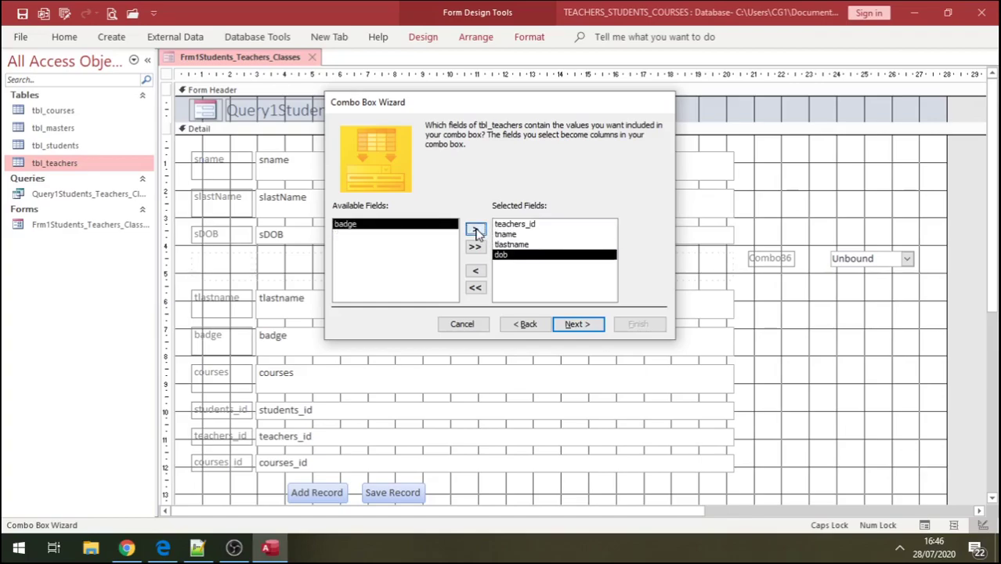
click(475, 230)
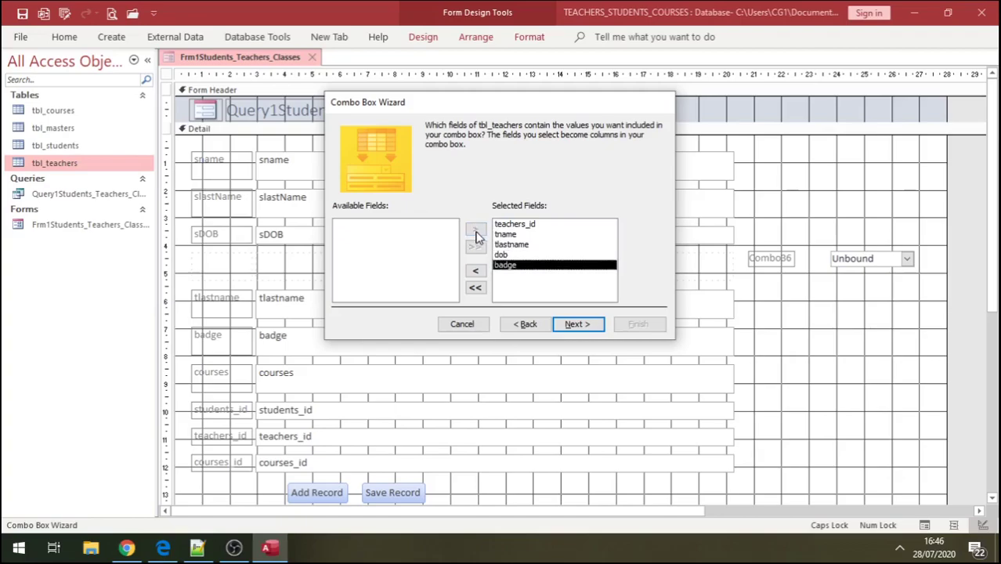
click(477, 288)
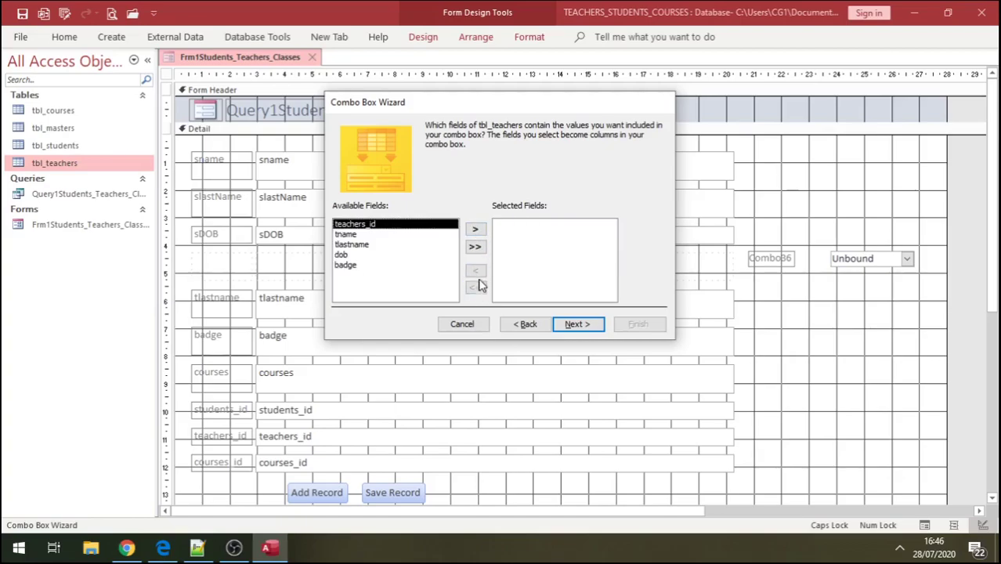
click(476, 230)
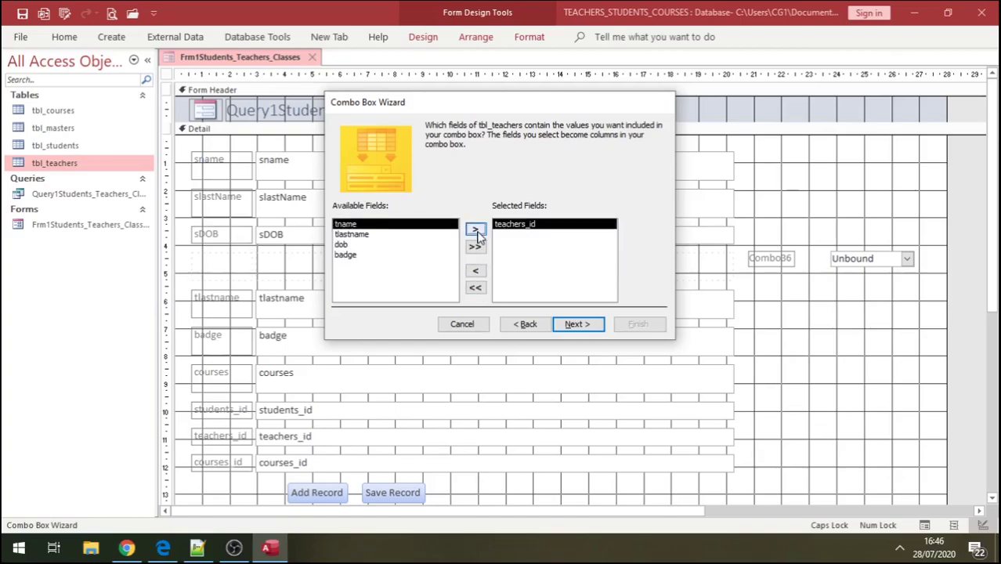
- Sort the list by teachers_id and store the chosen value in teachers_id
click(577, 326)
click(453, 176)
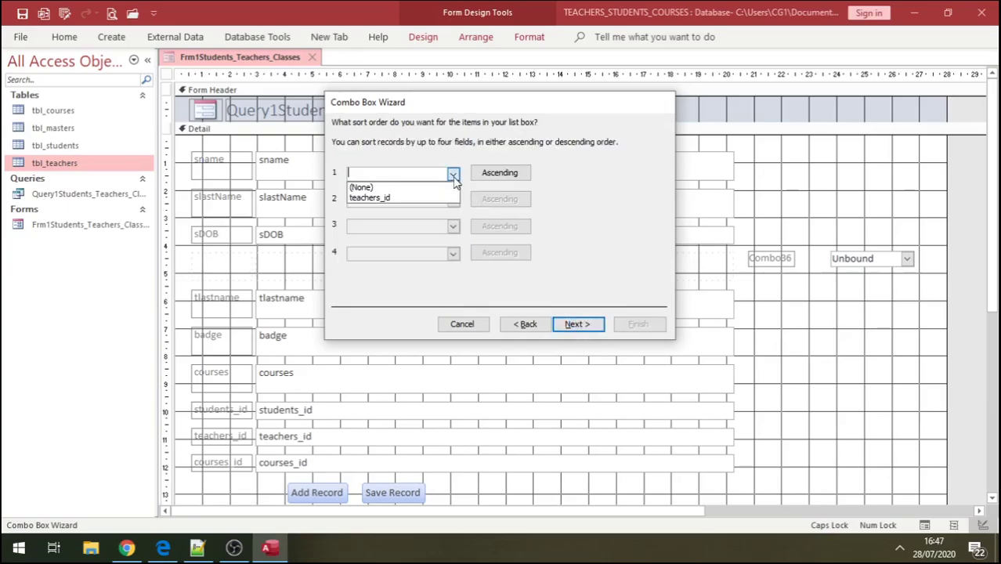
click(374, 197)
click(575, 325)
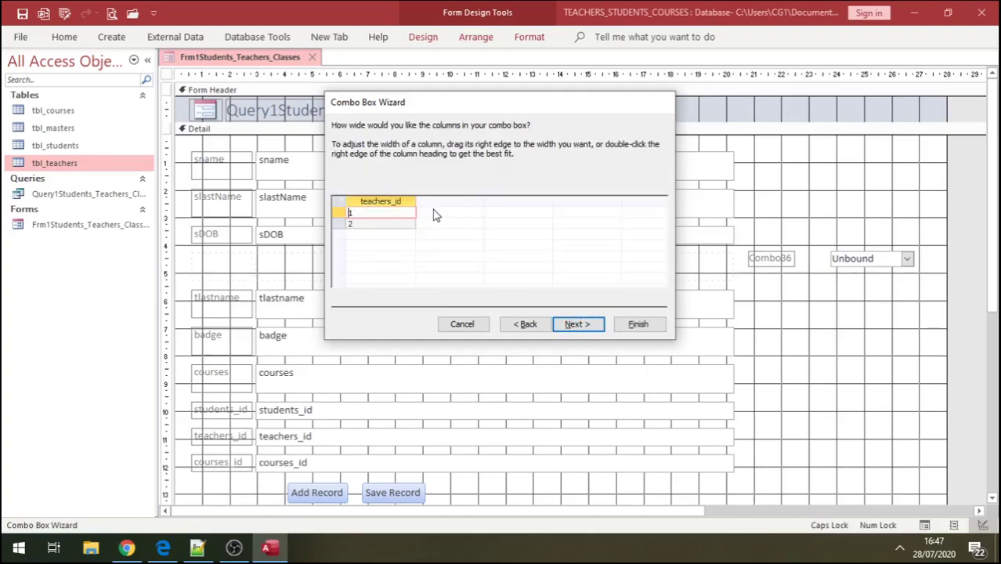
click(576, 325)
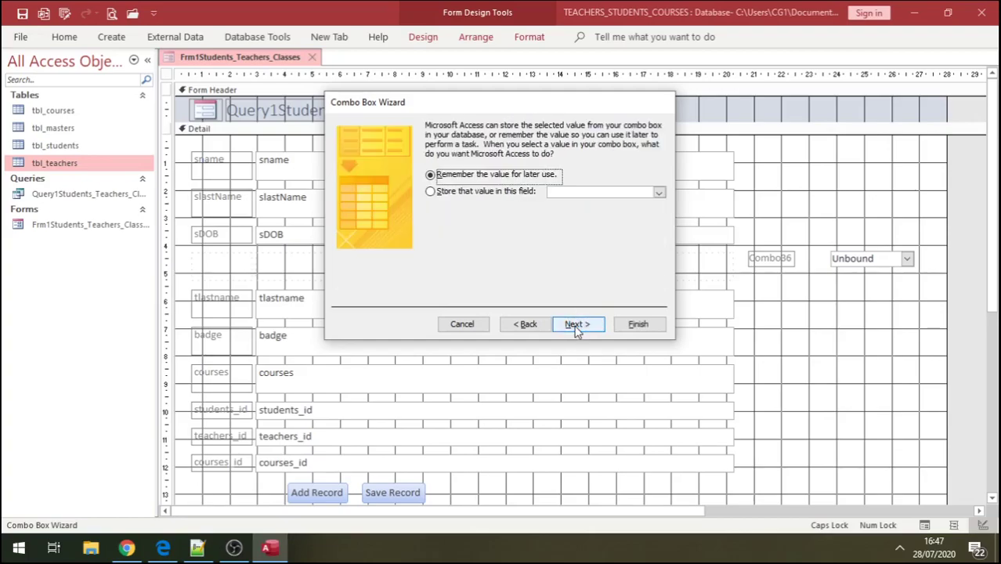
click(658, 192)
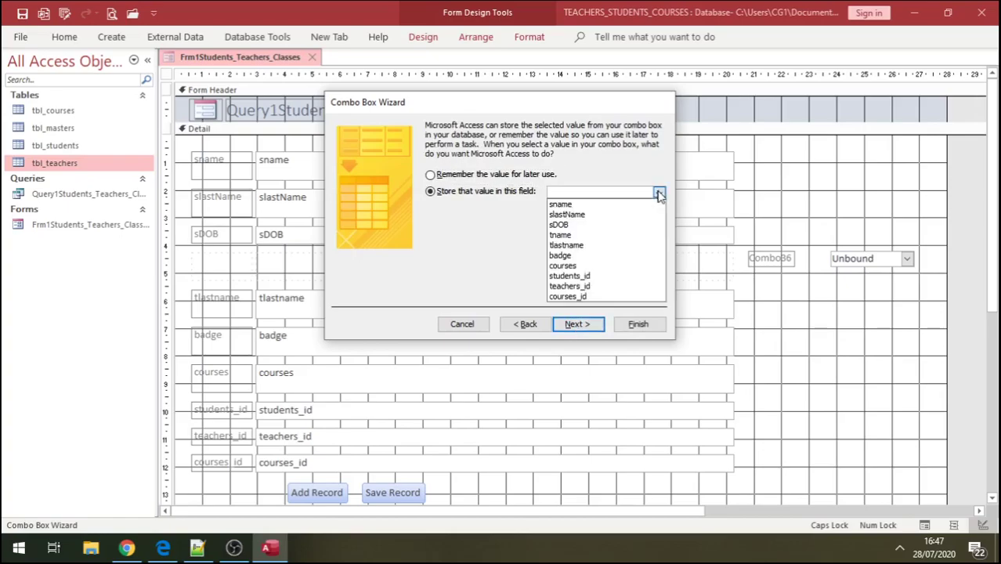
click(603, 286)
click(579, 324)
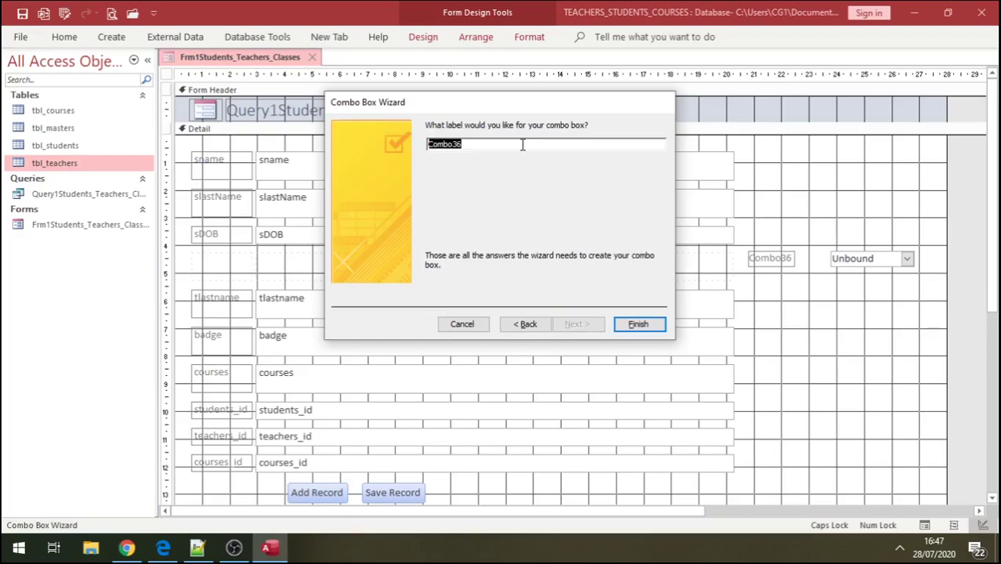
- Label the combo box lbl_Teachers_ID and finish the wizard
text(L)
key(Caps_Lock)
text(lbl)
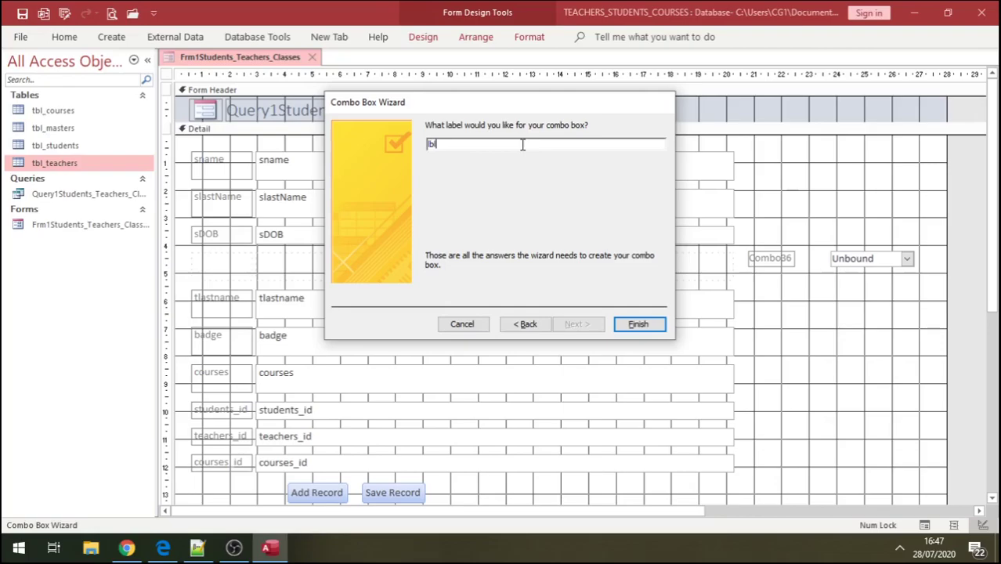
text(_Teachers_)
key(Caps_Lock)
text(ID)
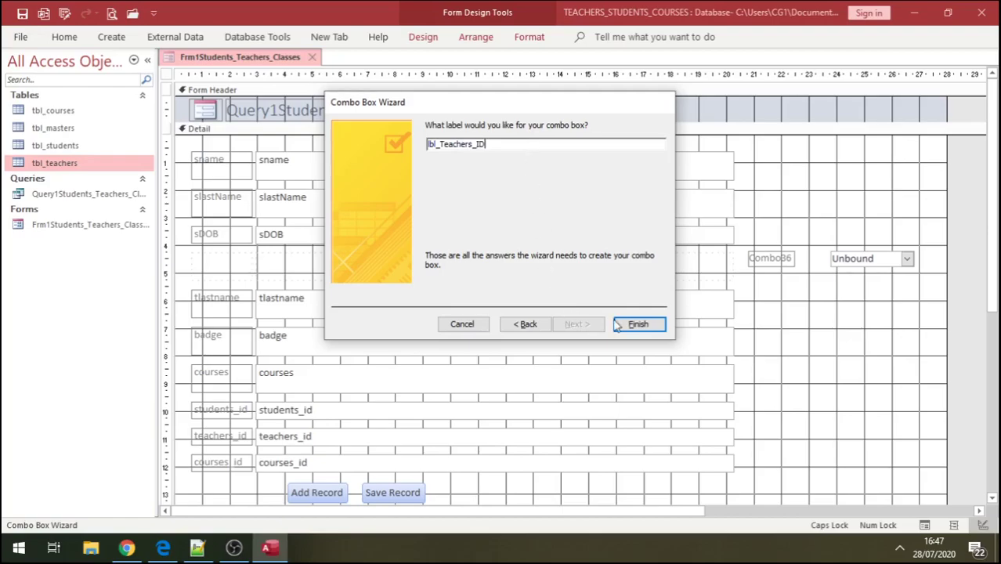
click(639, 325)
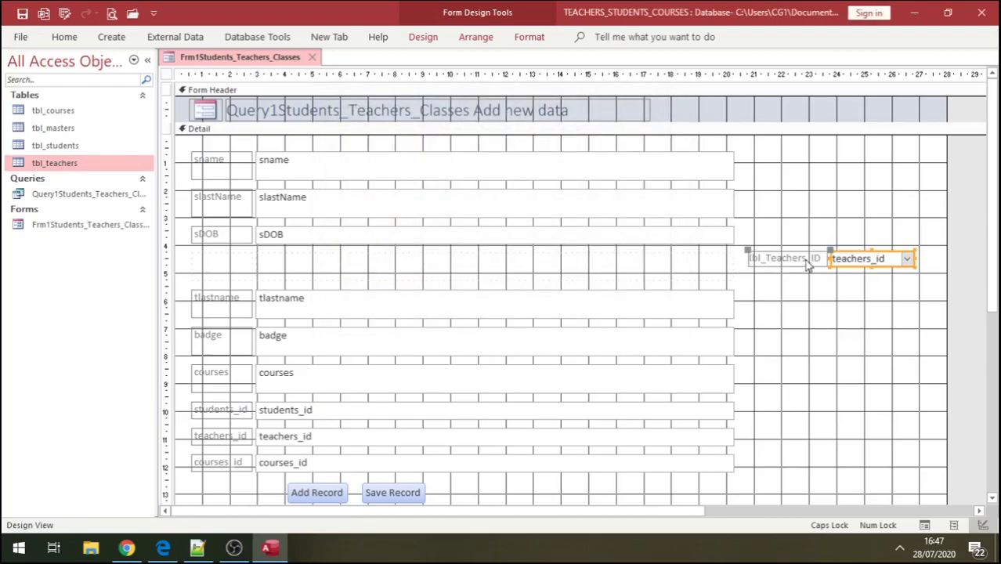
- Move the teachers_id combo box and its label into the empty row below sDOB
click(867, 274)
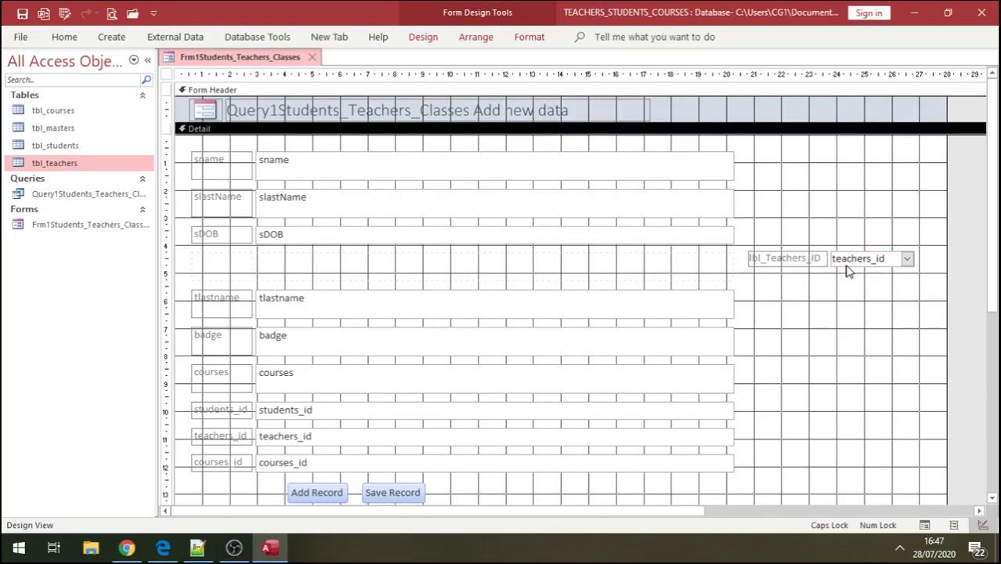
click(817, 260)
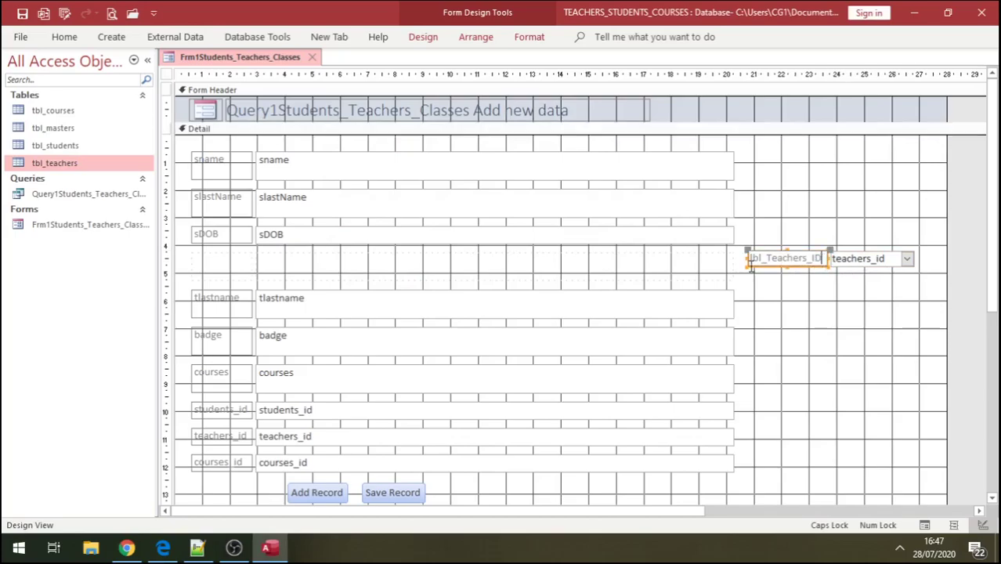
click(869, 272)
drag(866, 260, 293, 266)
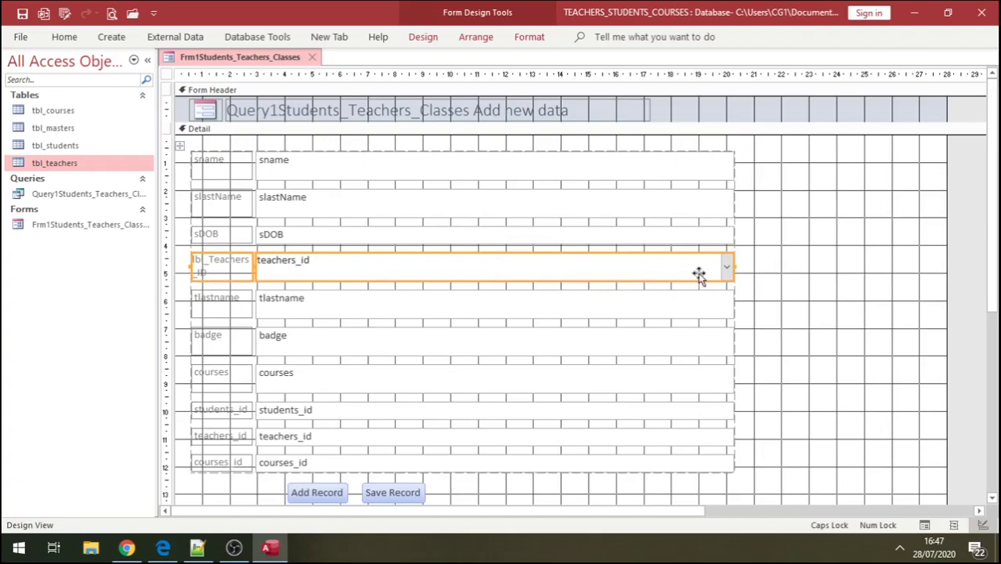
click(751, 275)
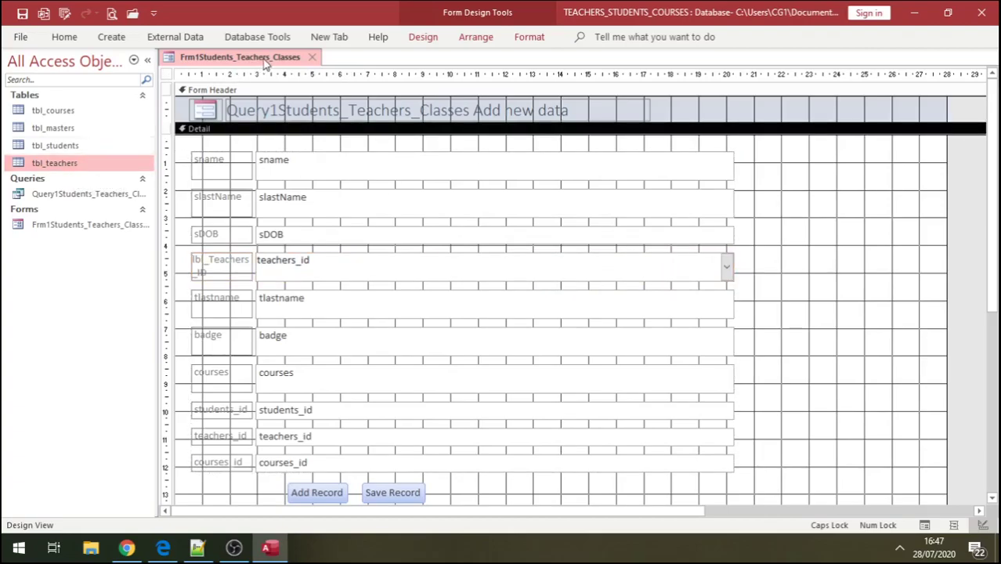
- In Form View, start a new record with the student's first name and birth year 1997
click(64, 37)
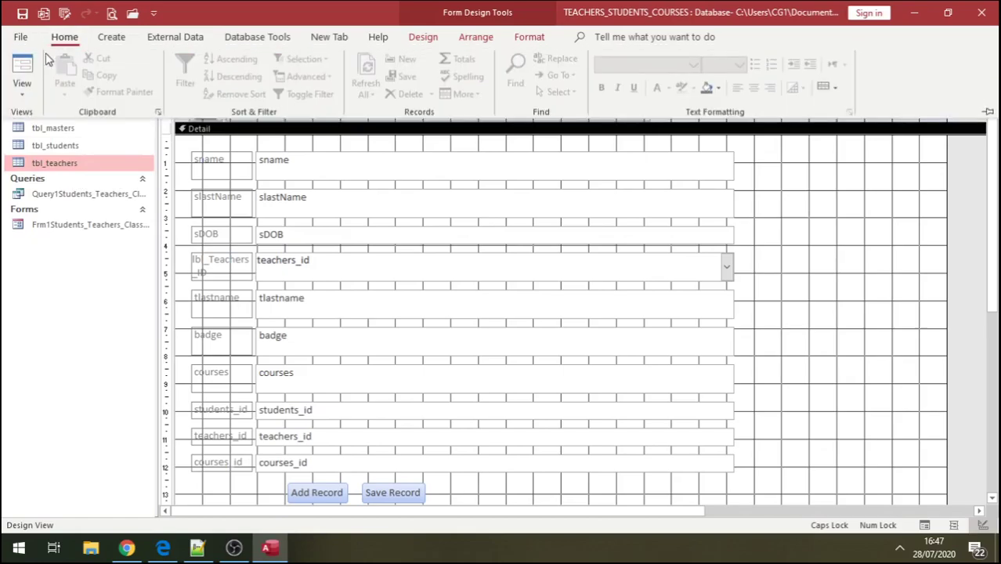
click(22, 69)
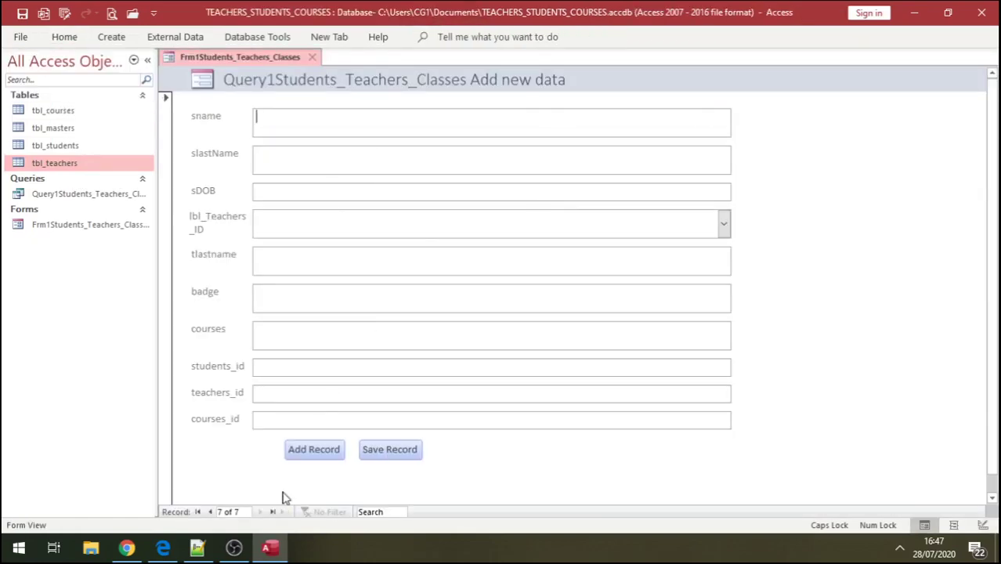
click(211, 511)
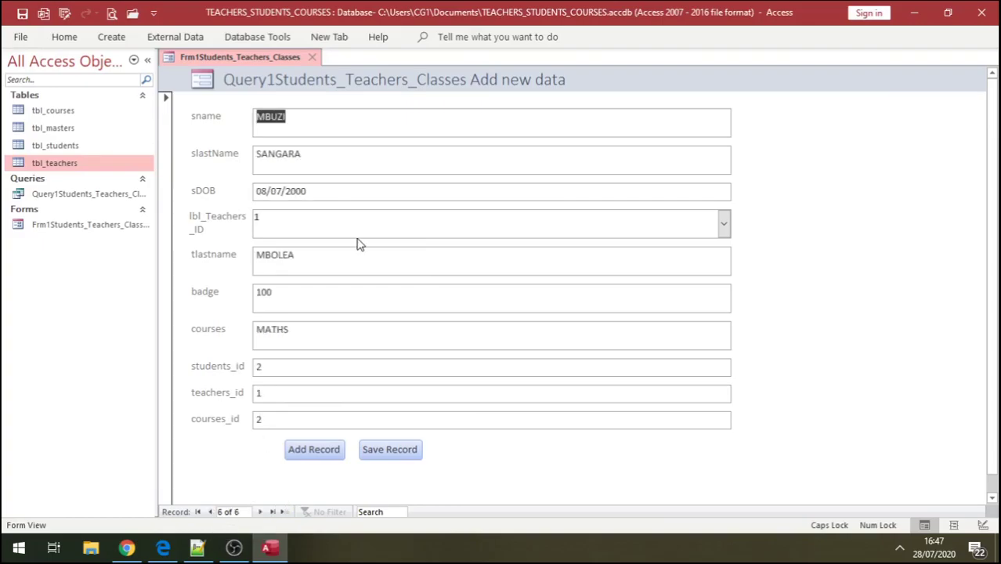
click(313, 455)
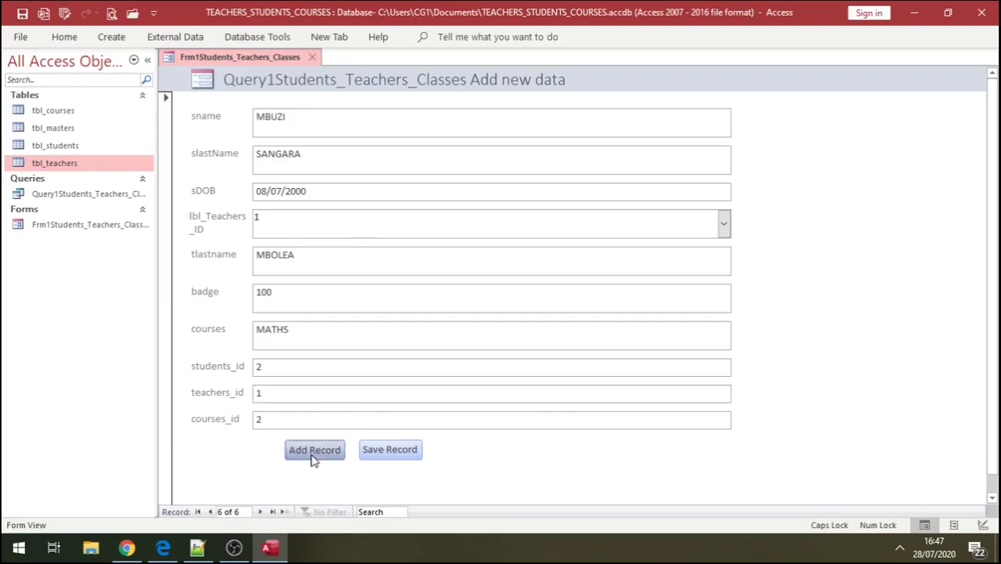
click(319, 131)
text(MIKI)
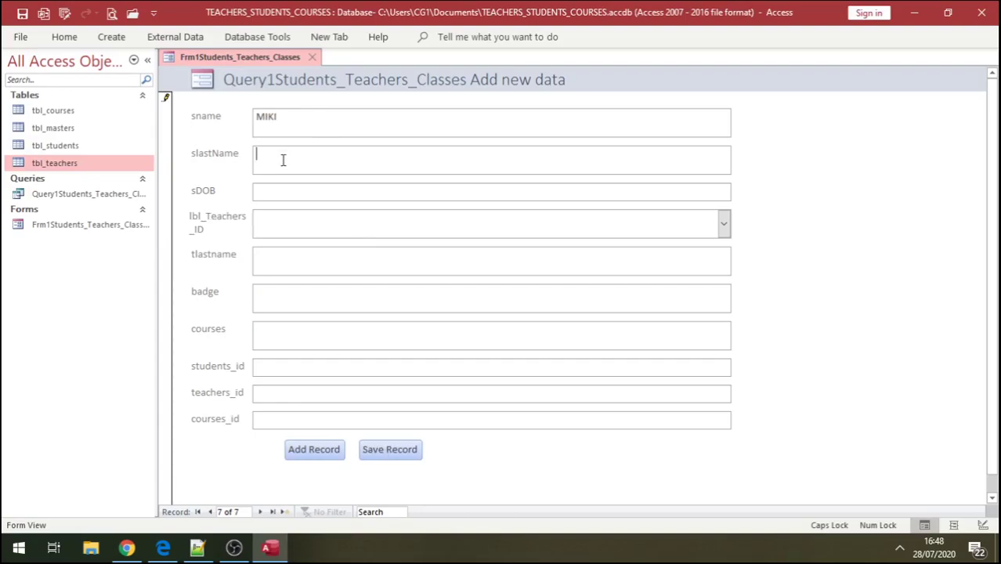
click(272, 195)
click(740, 190)
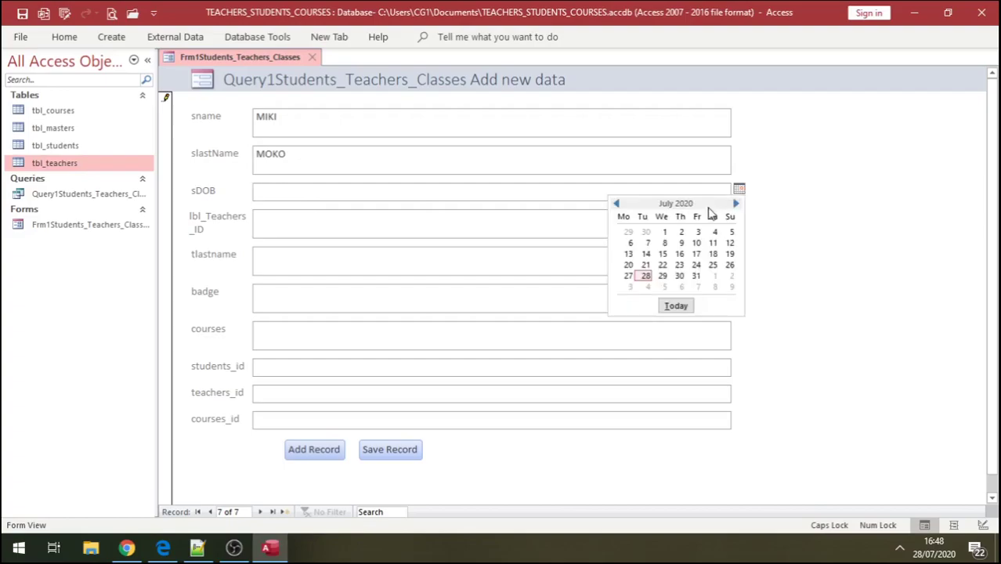
click(683, 240)
key(BackSpace)
key(BackSpace)
key(BackSpace)
key(BackSpace)
text(1997)
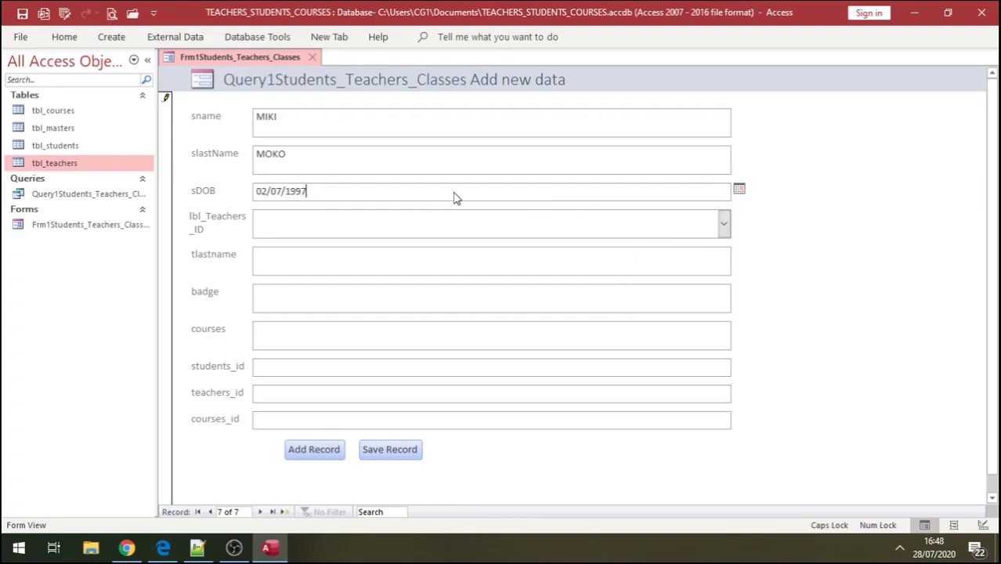
- Choose teacher 1 in the teachers_id combo box, filling in the teacher's last name and badge 100
click(723, 225)
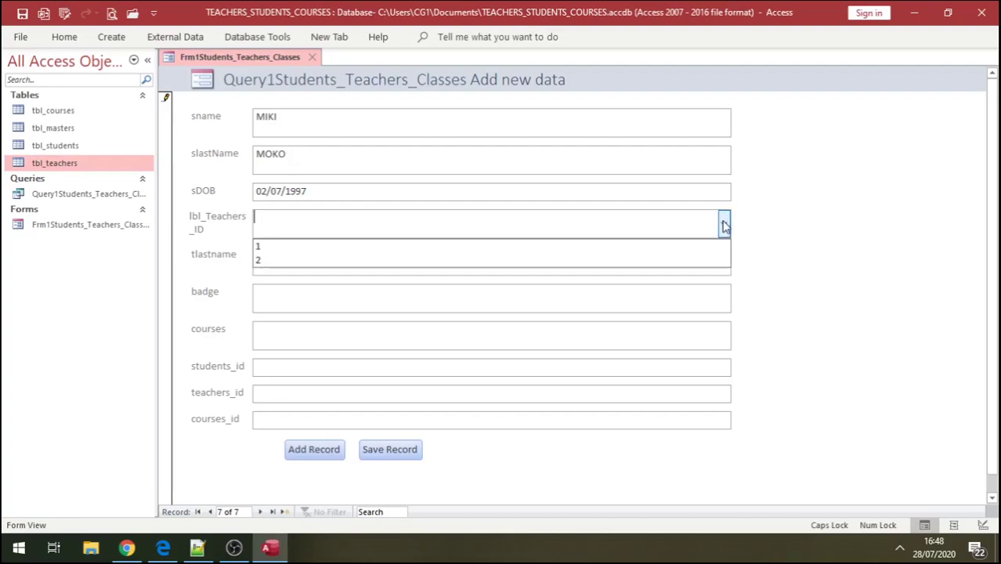
click(349, 249)
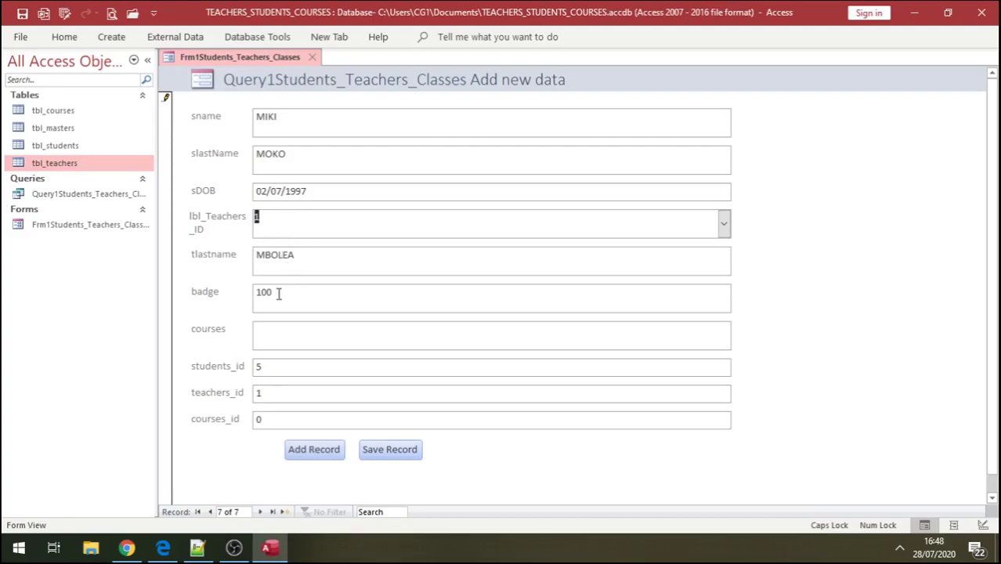
click(282, 336)
- Try switching the student form to Design View and dismiss the missing tbl_courses record error
right_click(232, 231)
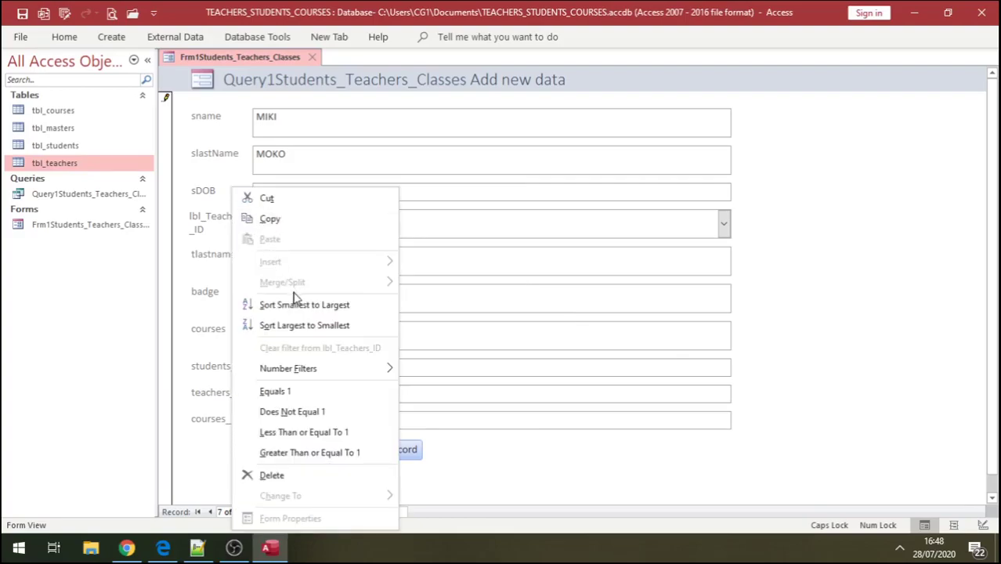
right_click(771, 127)
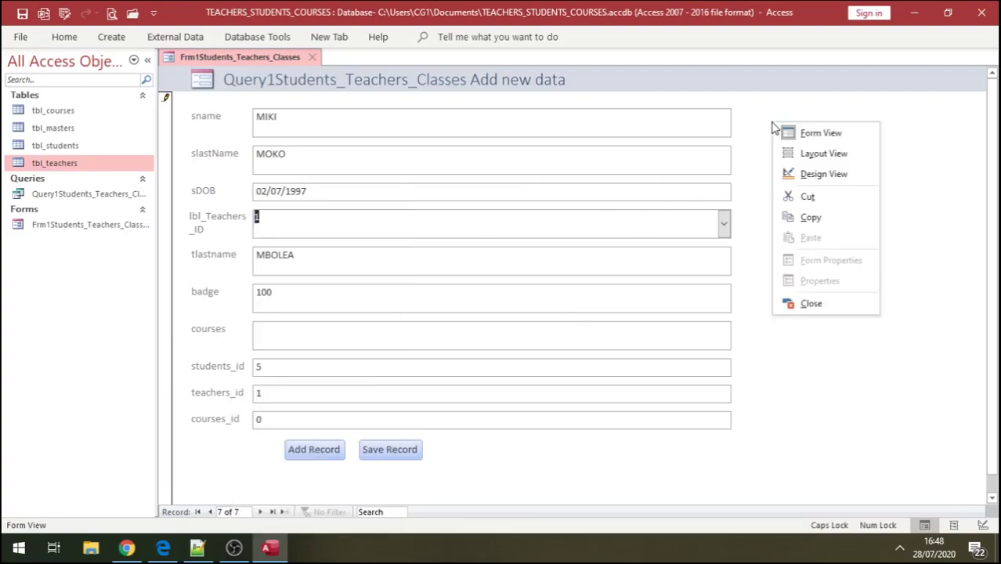
click(812, 174)
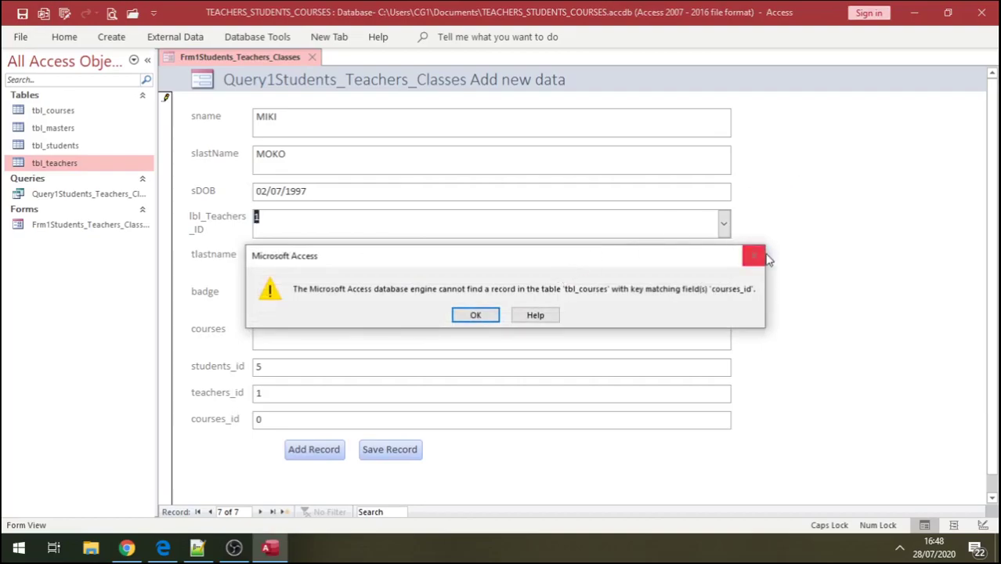
click(476, 316)
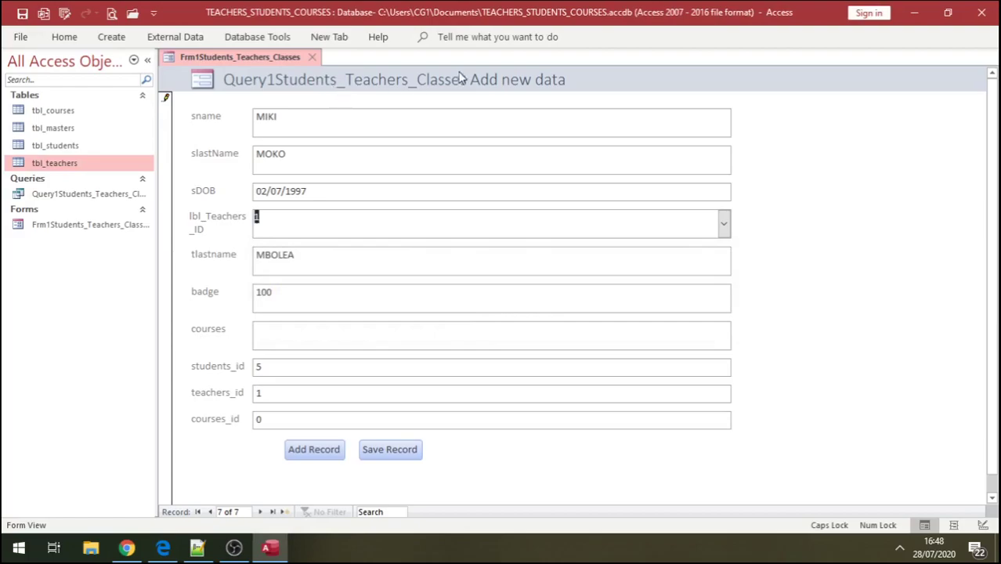
- Close the student form, accepting design changes and discarding the unsaveable record 7
click(313, 58)
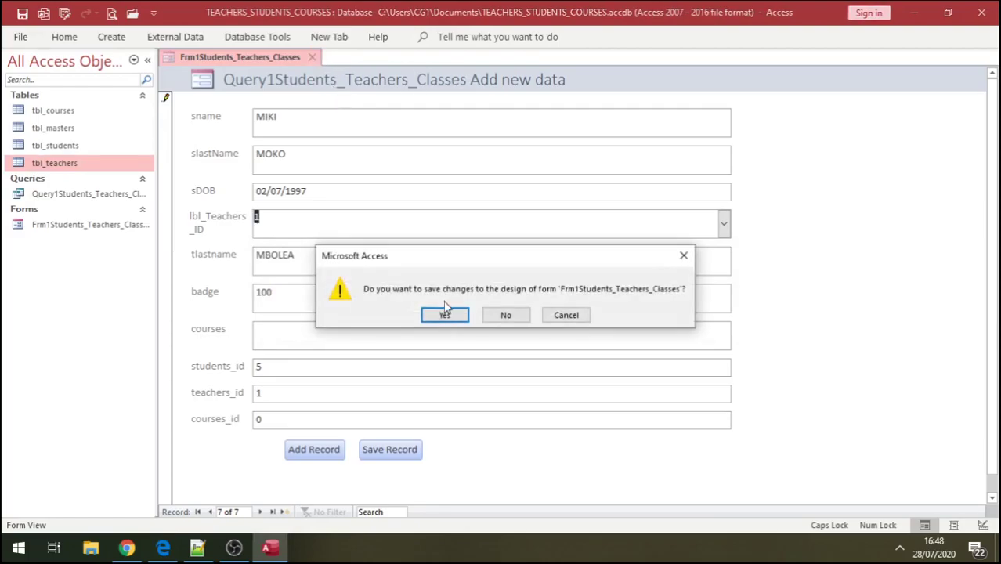
click(461, 317)
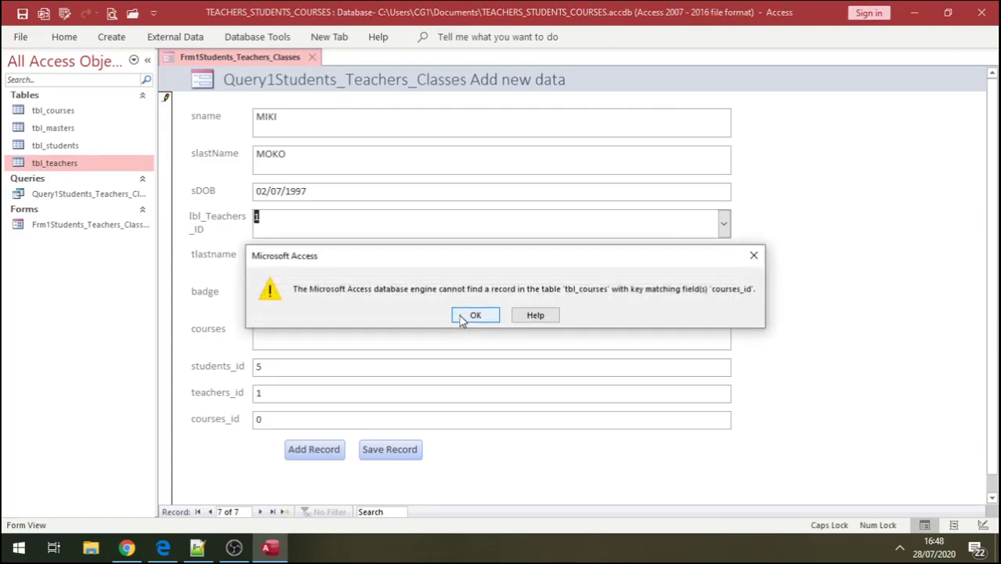
click(461, 317)
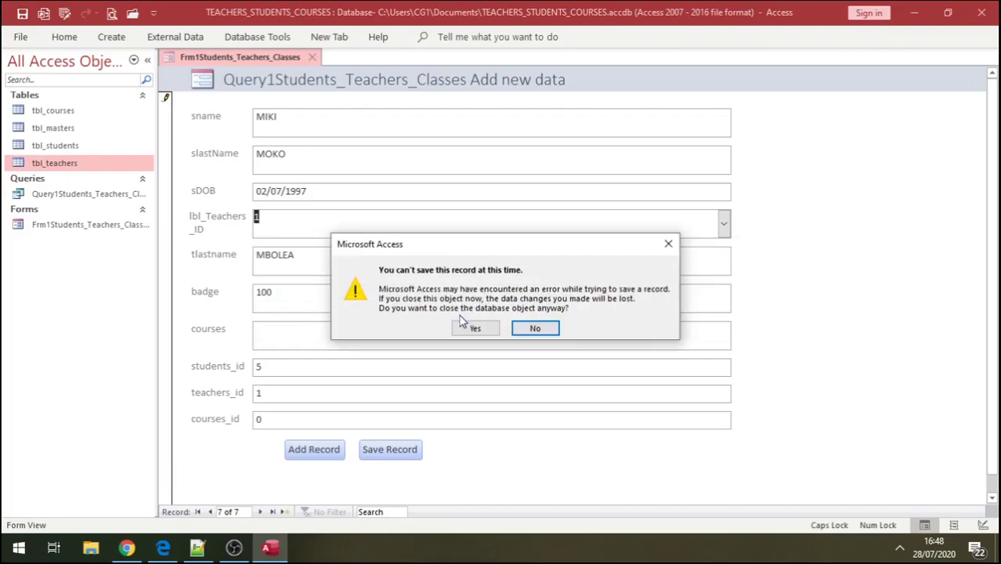
click(469, 328)
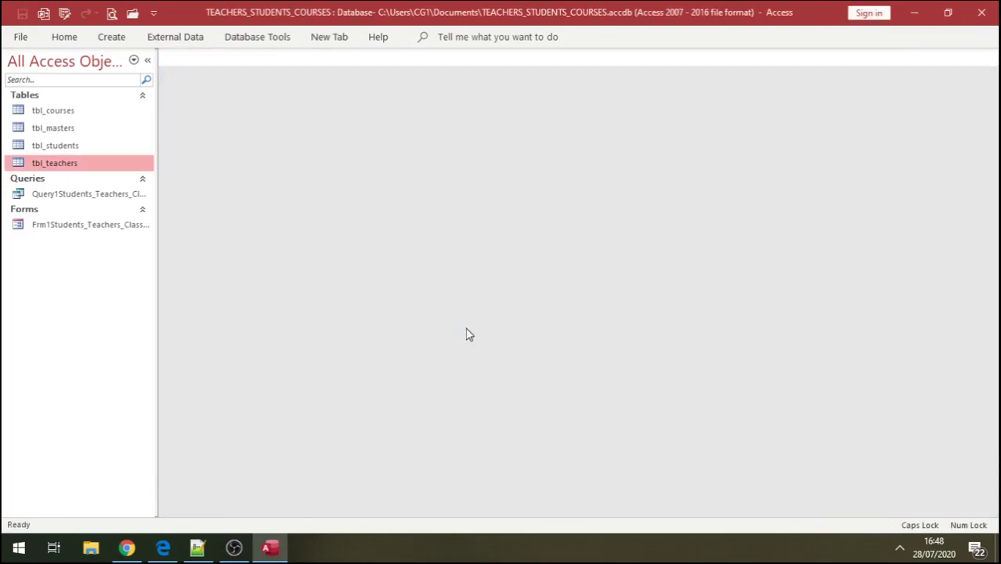
- Open Frm1Students_Teachers_Classes in Design View and relabel the teacher field 'Teachers ID'
right_click(99, 225)
click(150, 274)
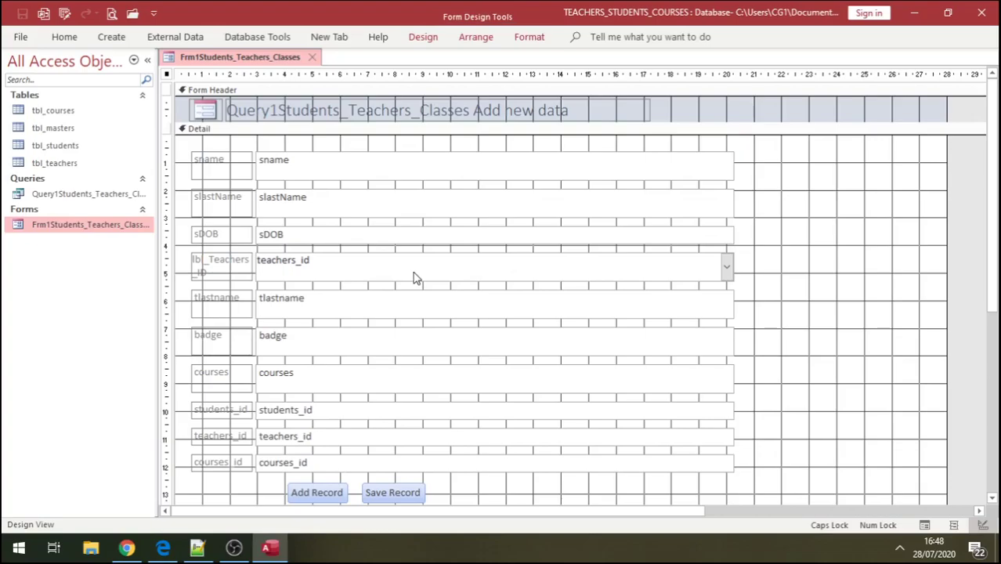
click(213, 265)
click(206, 265)
text(l)
key(BackSpace)
key(BackSpace)
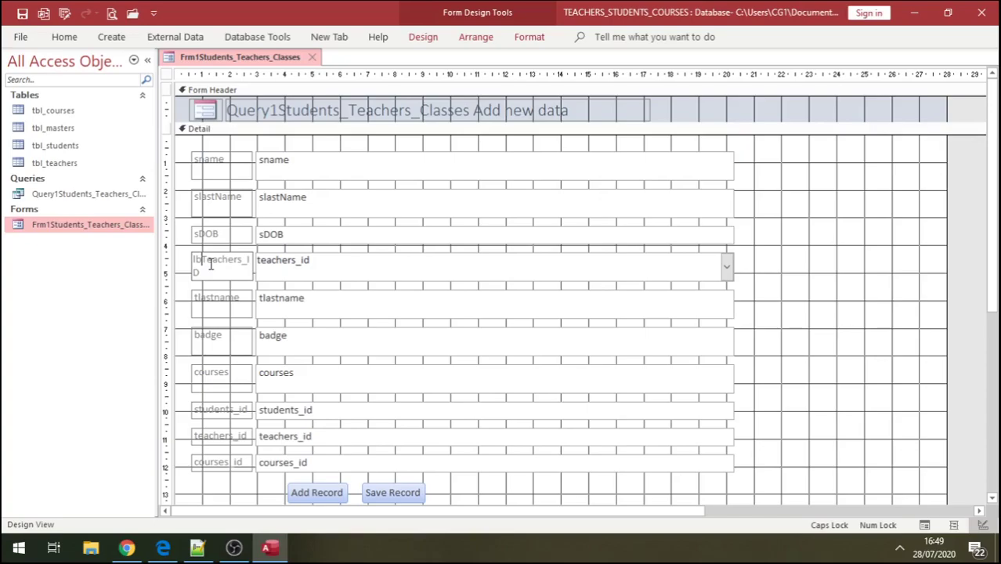
key(BackSpace)
key(BackSpace)
click(238, 262)
key(BackSpace)
- Delete the courses text box and its label from the form
click(616, 377)
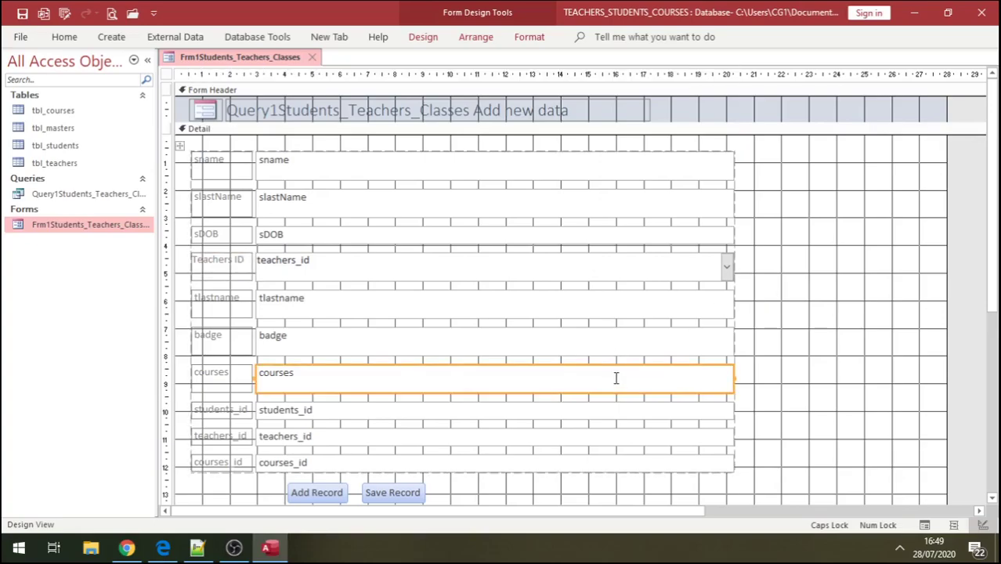
click(755, 385)
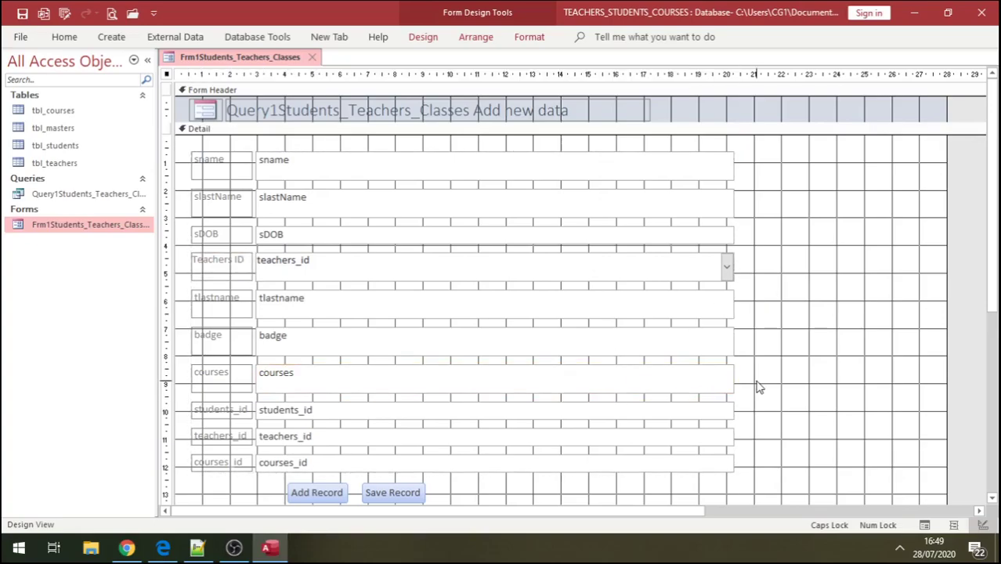
click(718, 392)
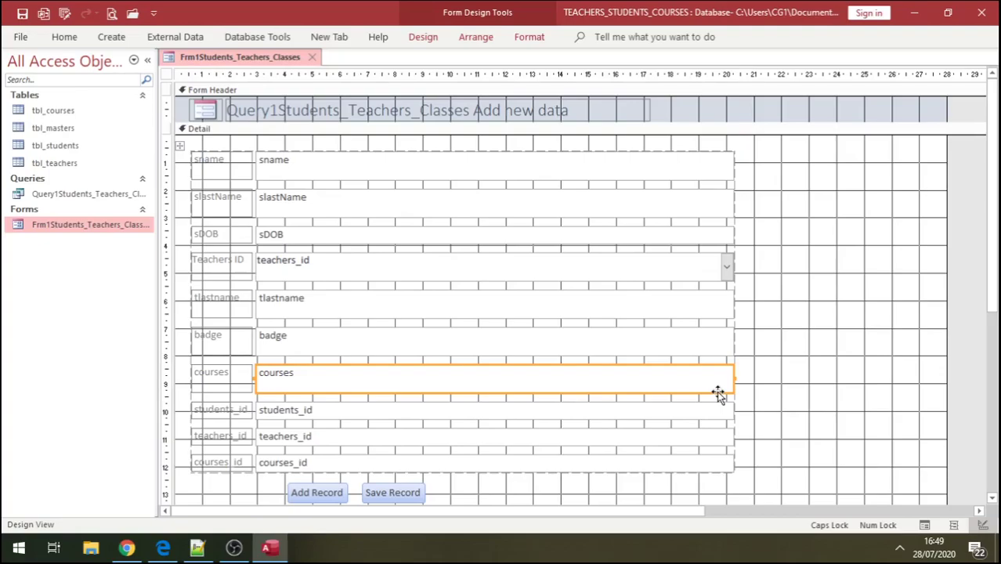
key(Delete)
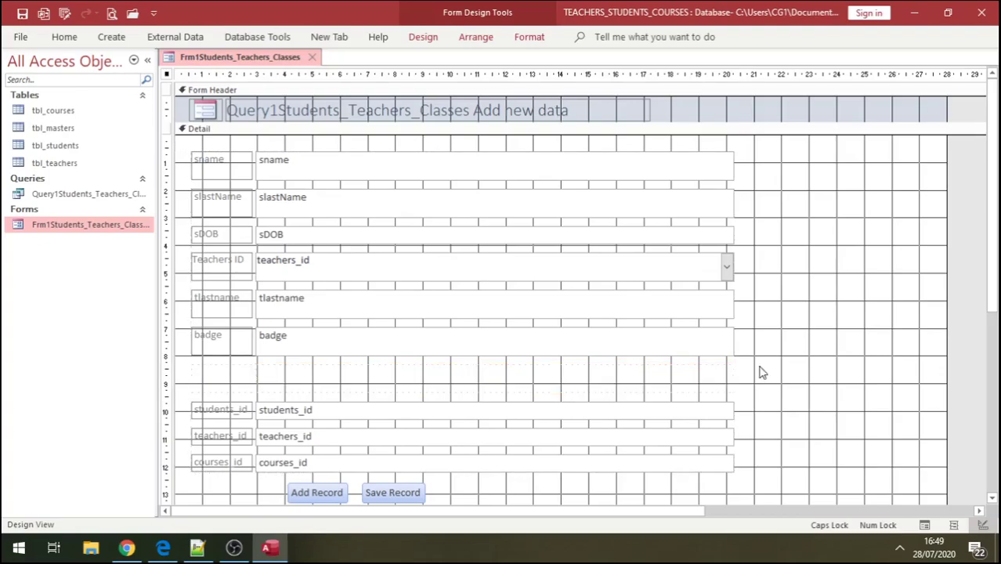
- Add a combo box listing courses_id and courses from tbl_courses
click(423, 37)
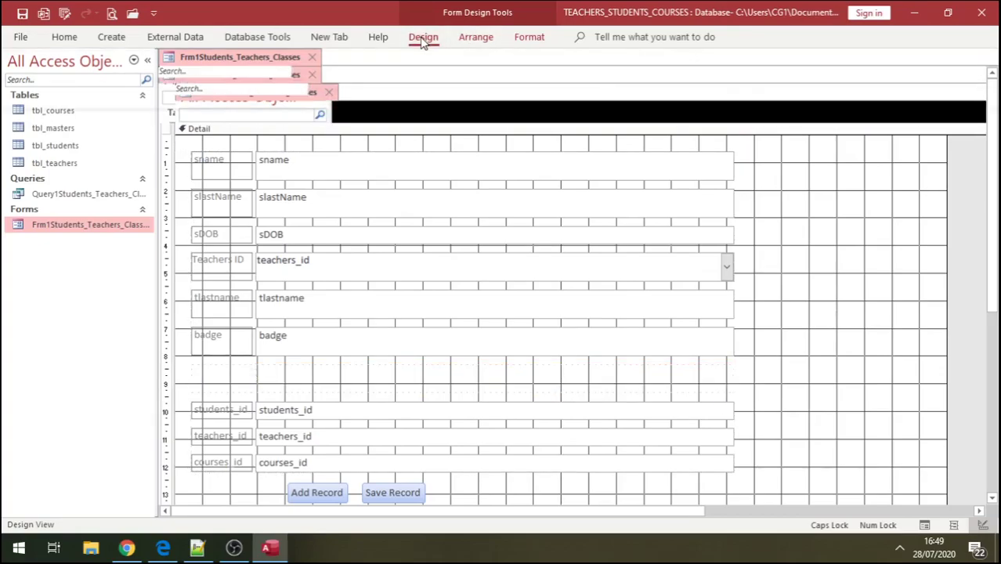
click(446, 92)
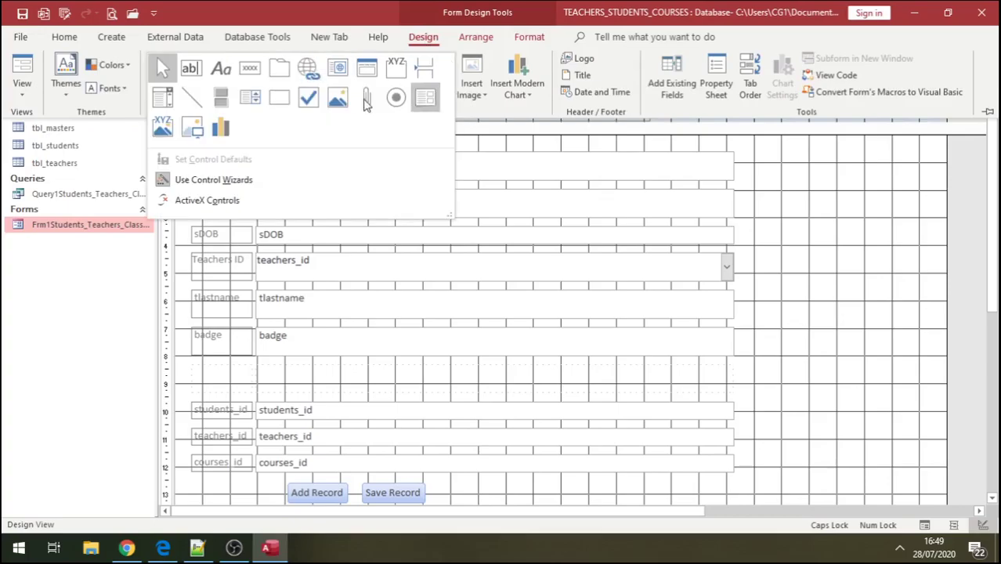
click(162, 99)
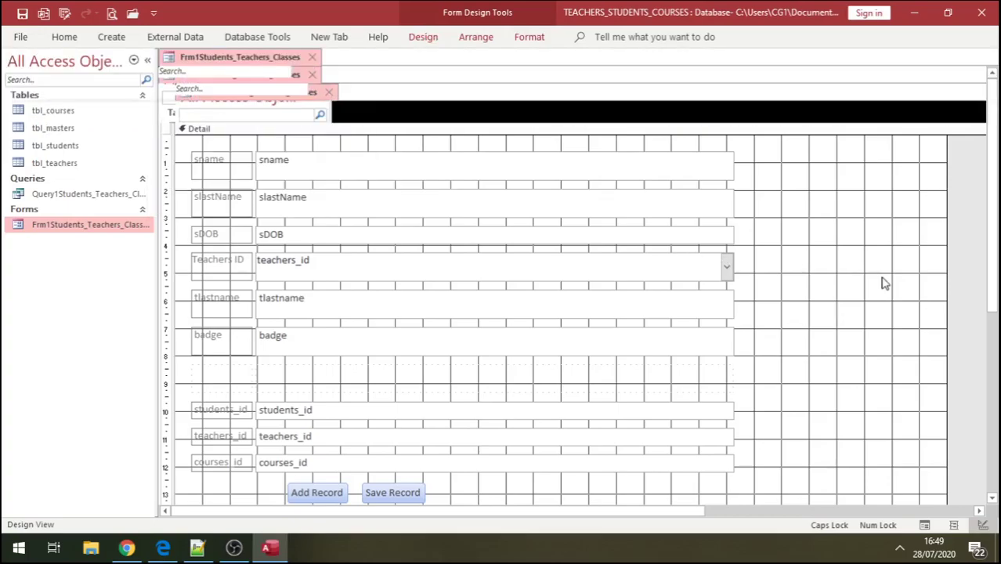
click(881, 278)
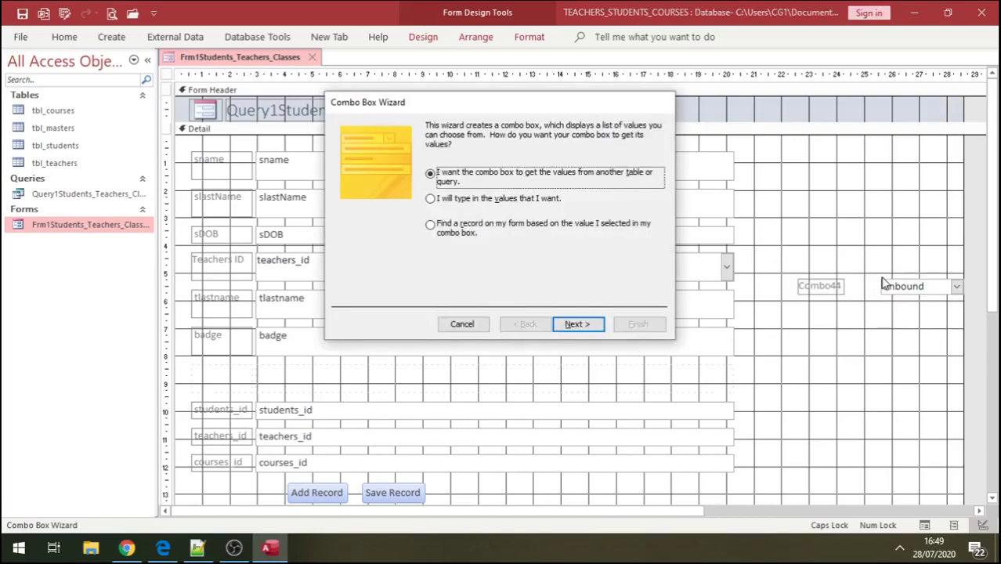
click(575, 325)
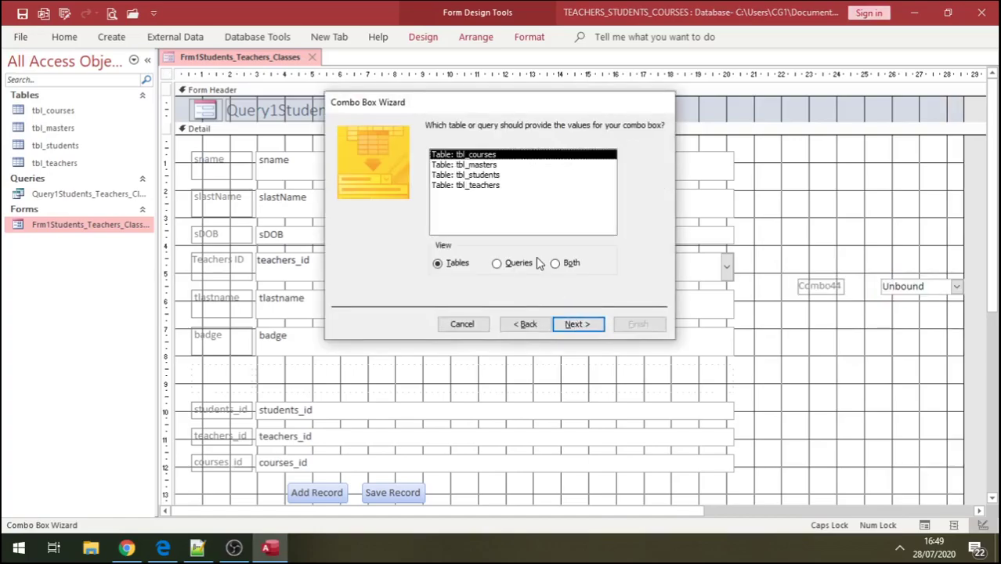
click(577, 324)
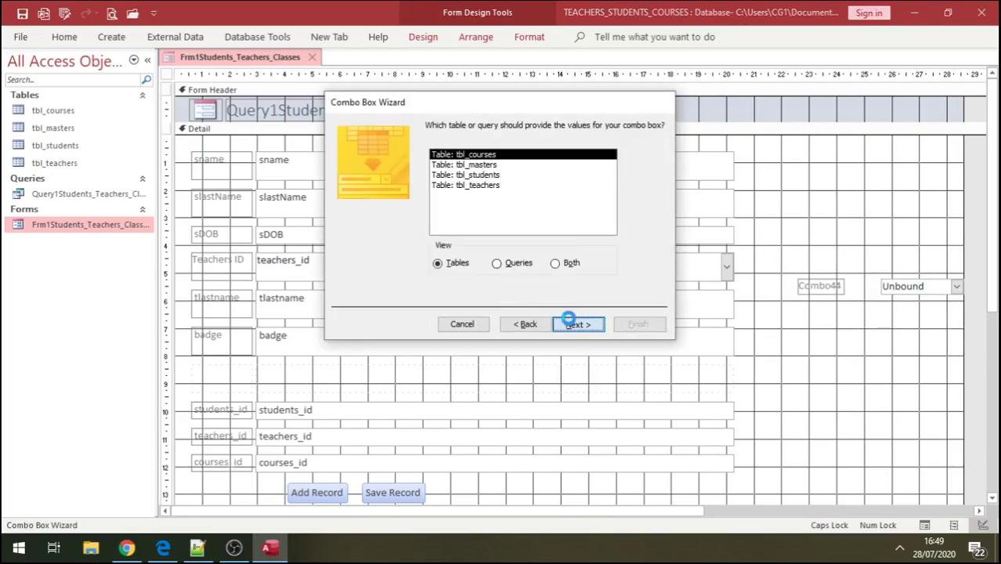
click(475, 228)
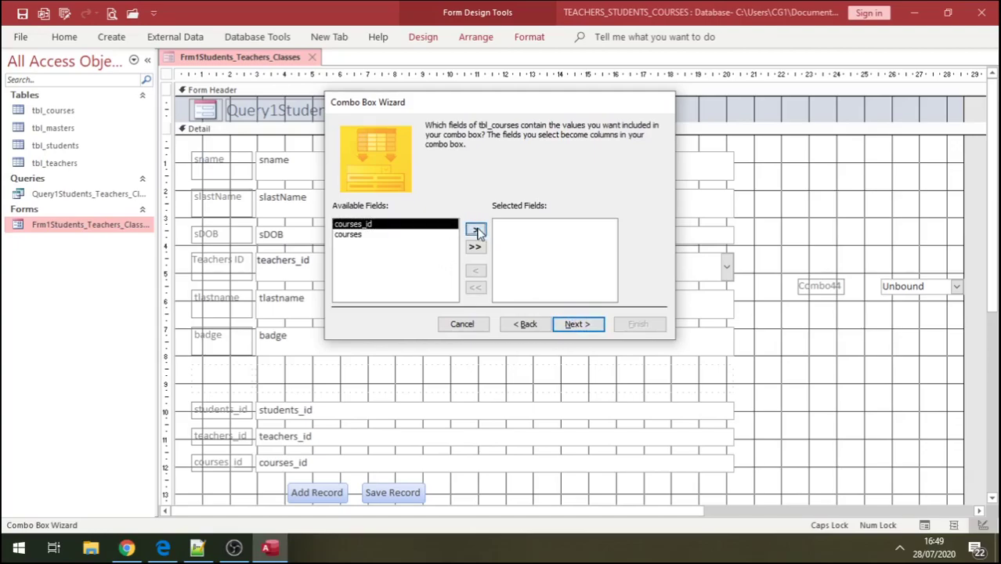
click(475, 229)
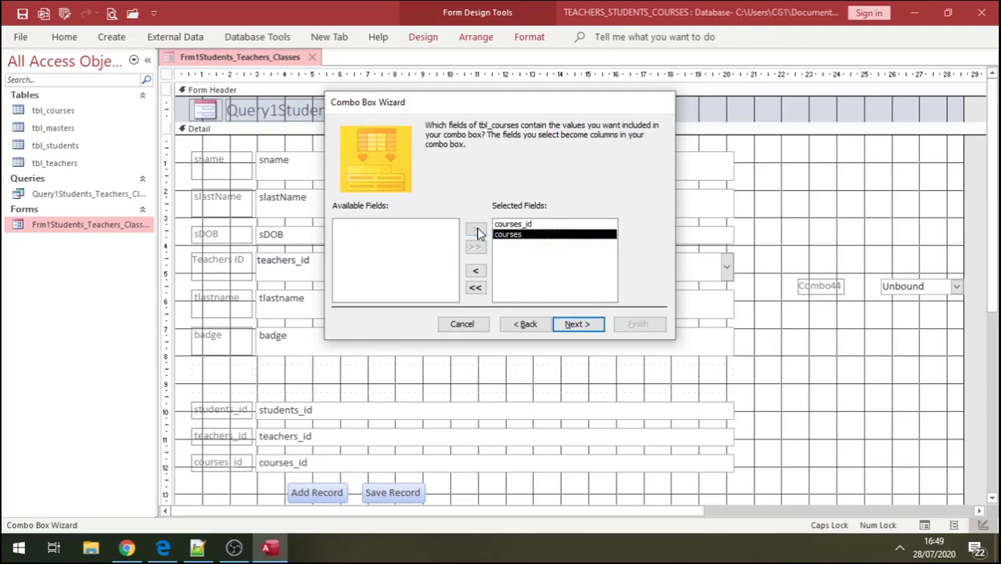
click(577, 324)
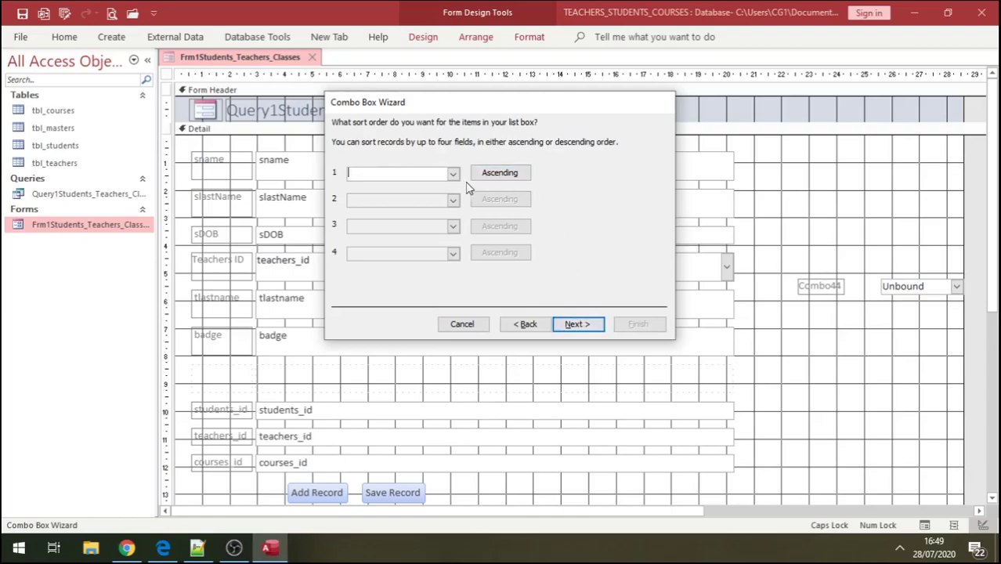
- Sort the combo list by courses_id then courses, and adjust its column widths
click(453, 173)
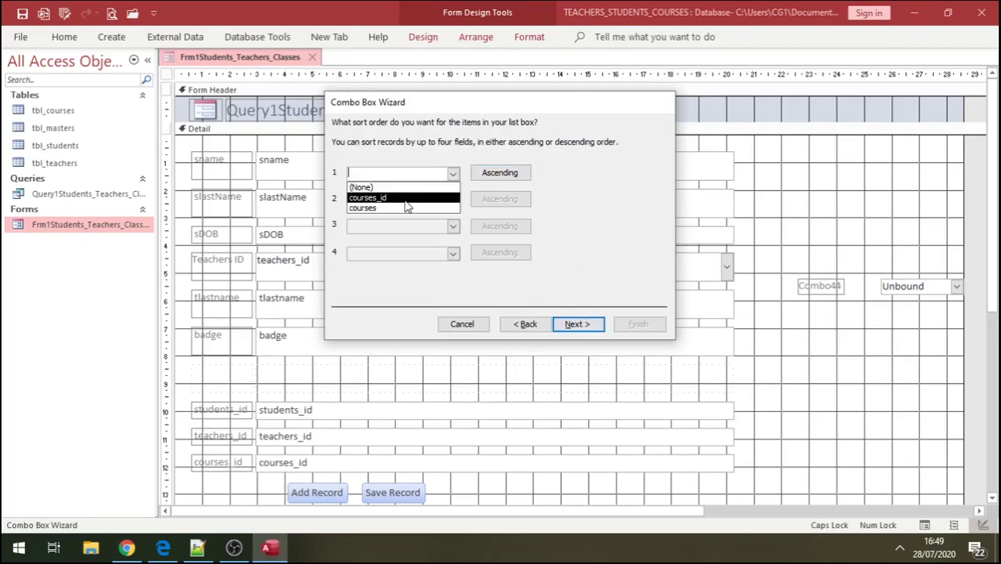
click(405, 205)
click(453, 199)
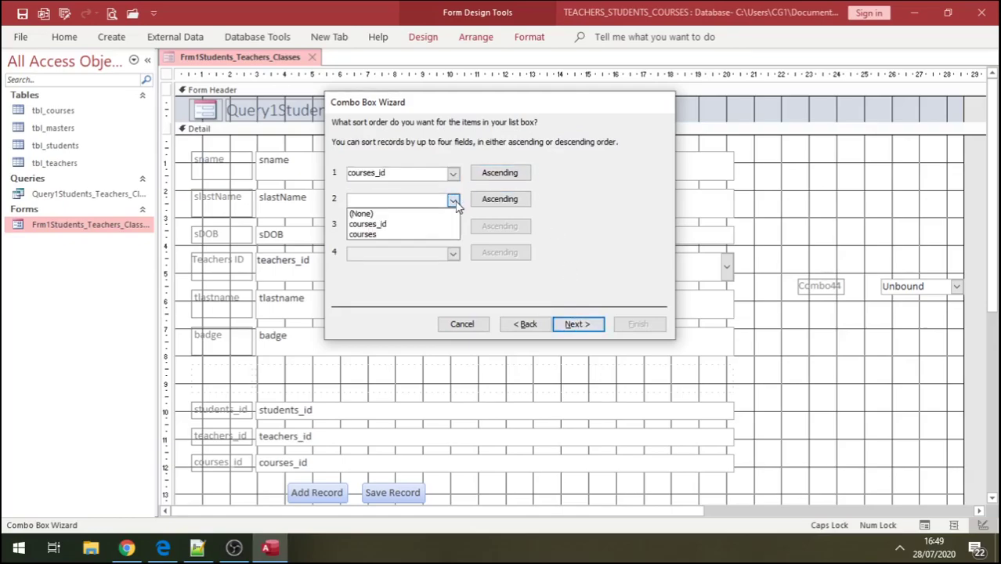
click(427, 236)
click(570, 325)
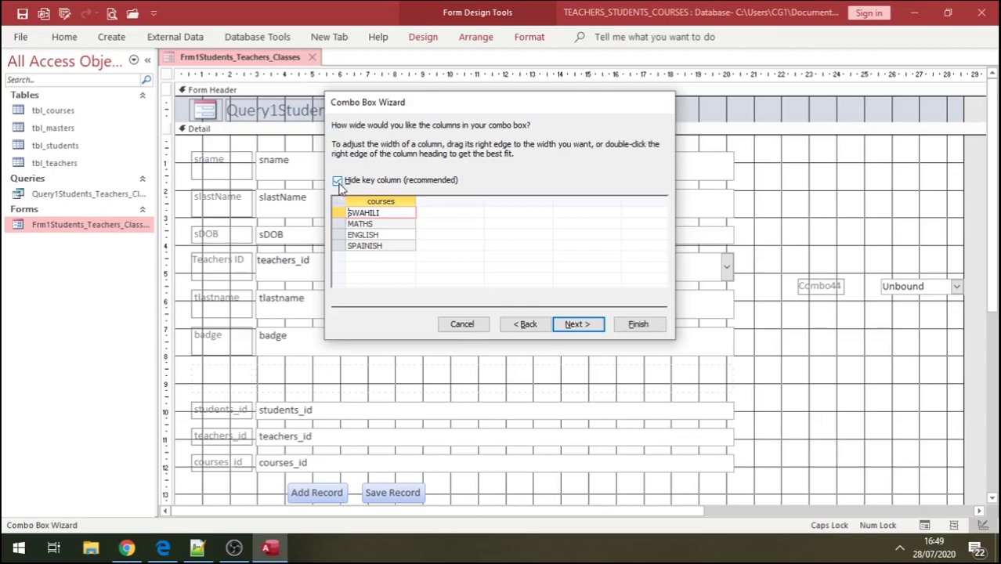
click(337, 181)
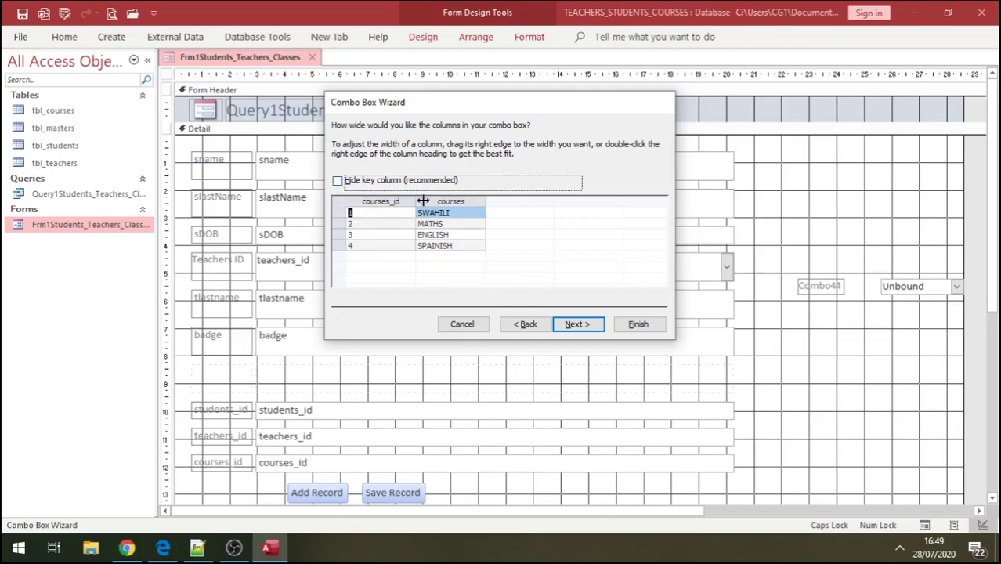
drag(416, 201, 394, 201)
drag(467, 201, 471, 199)
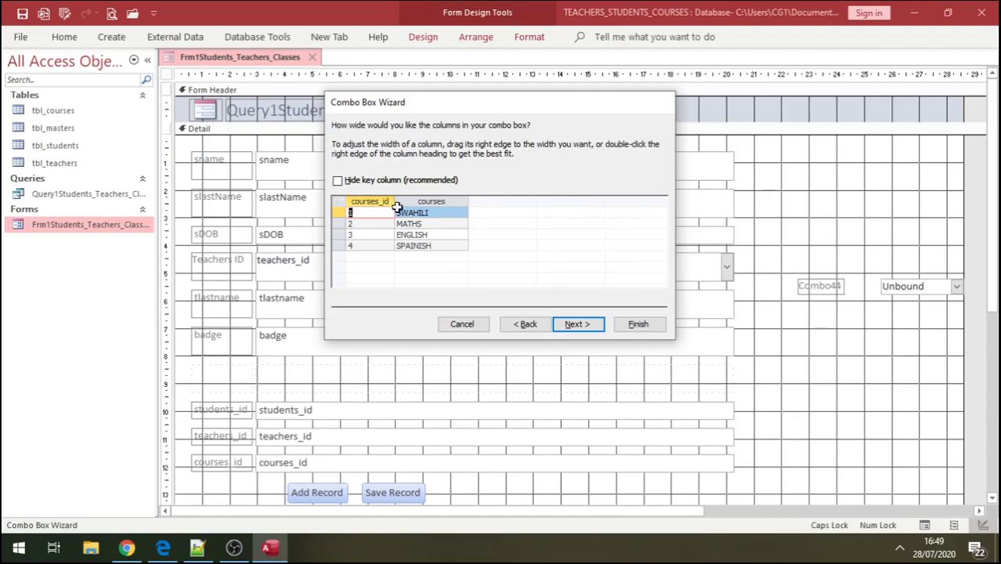
click(574, 326)
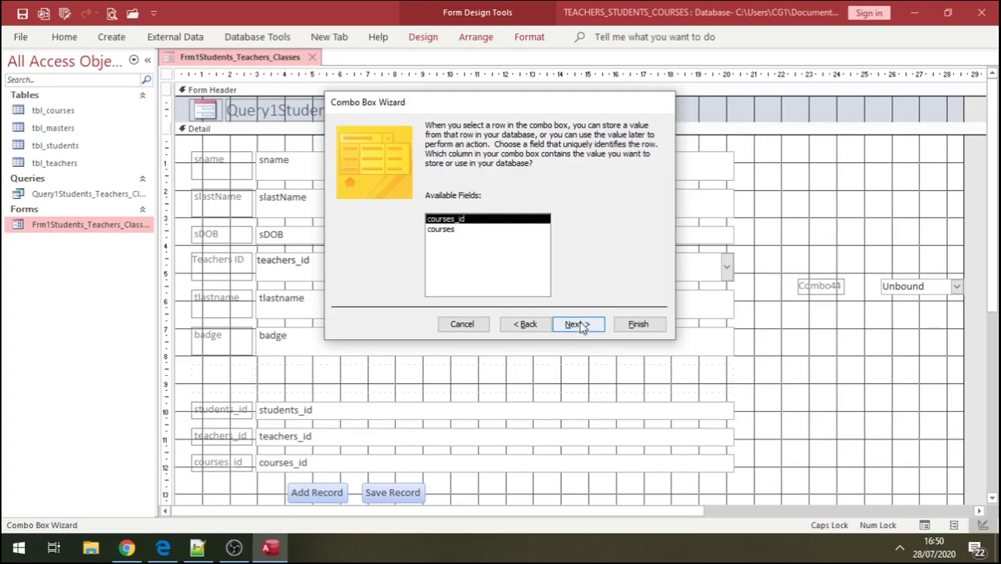
- Store the combo's value in courses_id, label it lbl_CoursesID, and finish the wizard
click(577, 326)
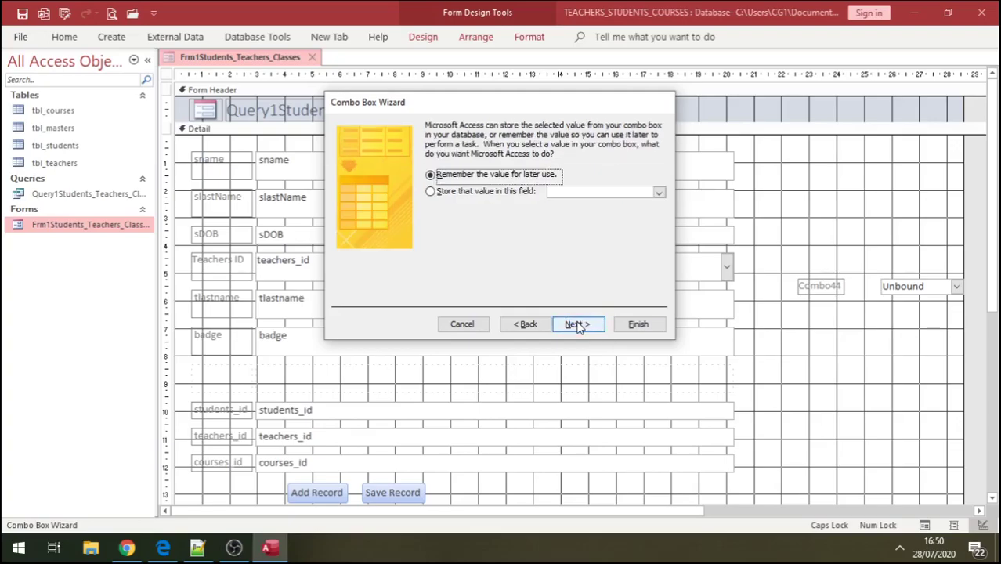
click(658, 192)
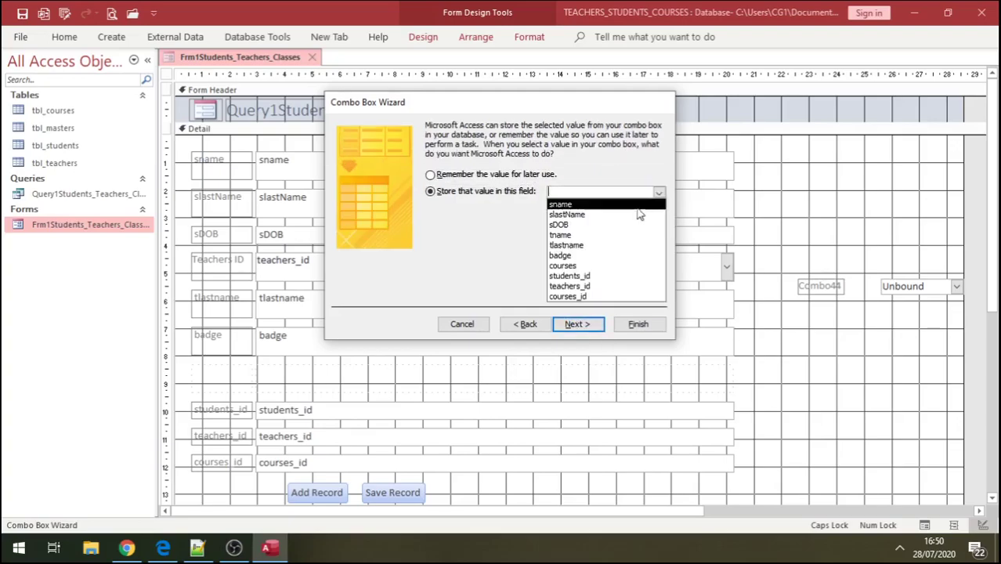
click(595, 296)
click(577, 327)
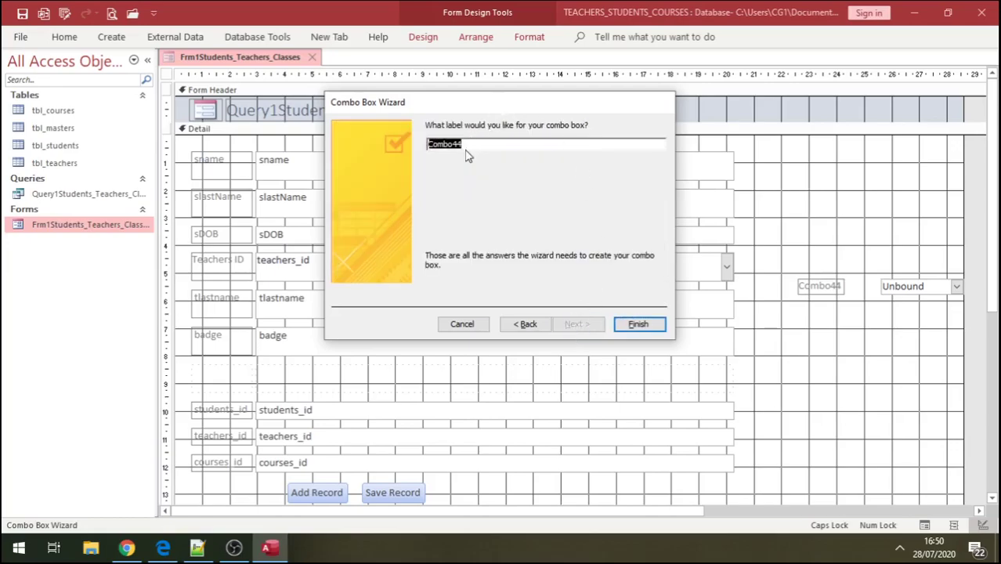
text(LL)
key(Caps_Lock)
text(bl_Co)
key(Caps_Lock)
text(ursesID)
click(637, 323)
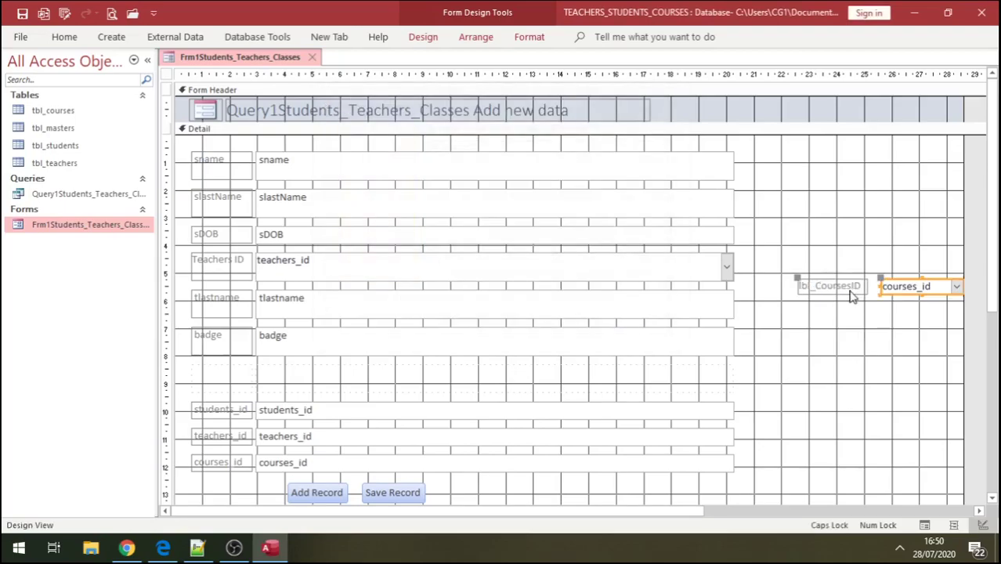
- Move the courses combo box into the empty row below badge and rename its label 'Courses'
click(851, 289)
click(852, 289)
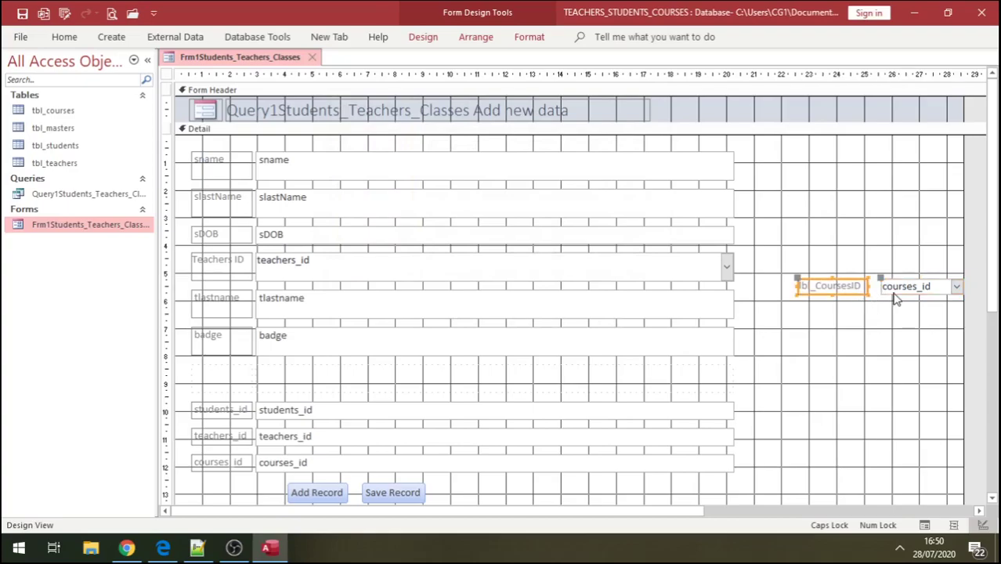
drag(894, 288, 268, 382)
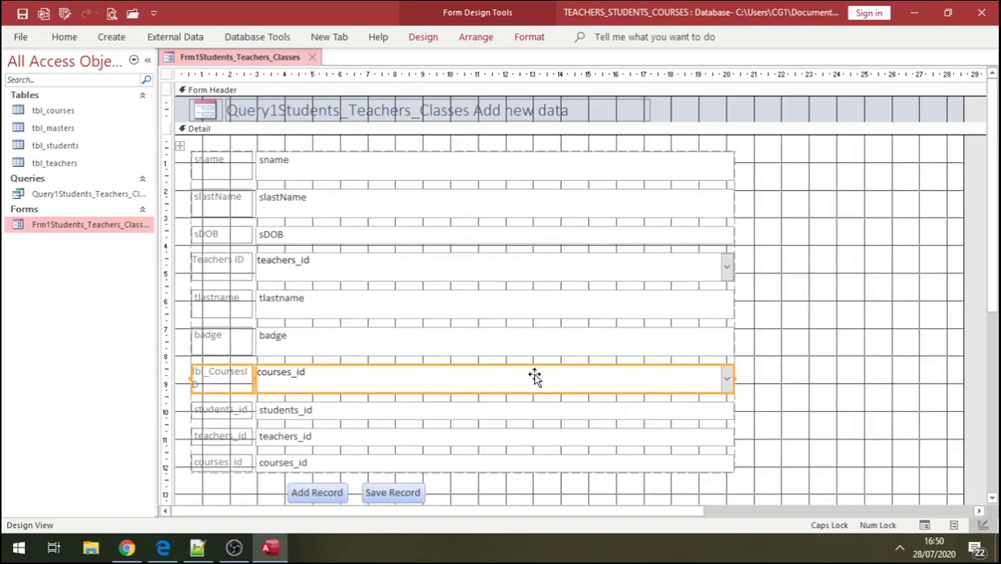
double_click(211, 375)
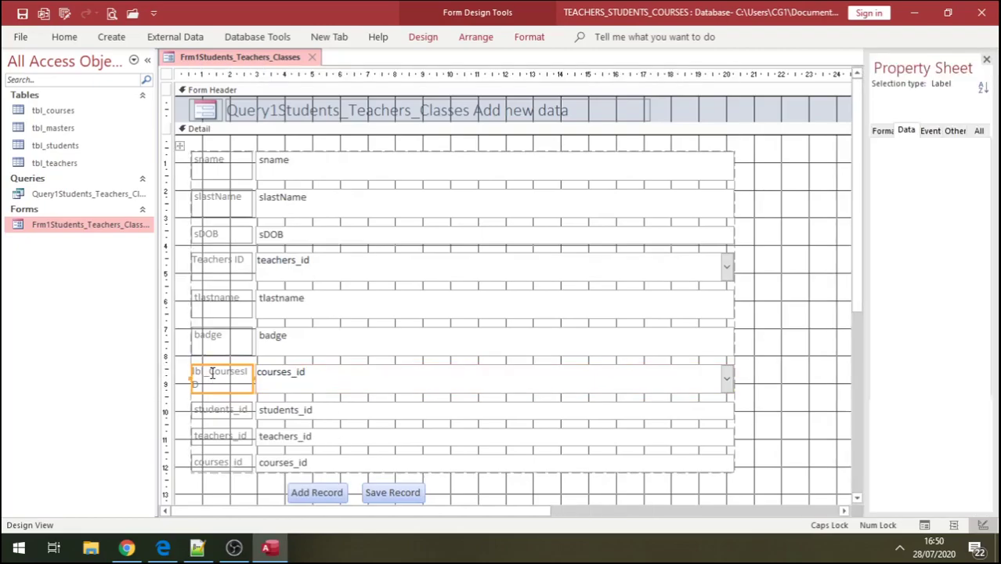
key(BackSpace)
key(BackSpace)
key(BackSpace)
key(BackSpace)
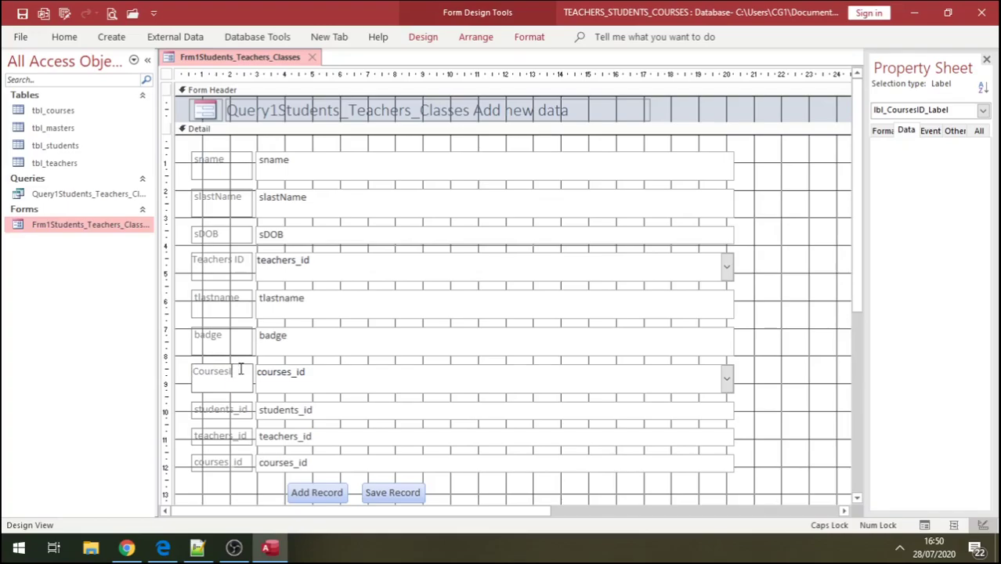
key(Return)
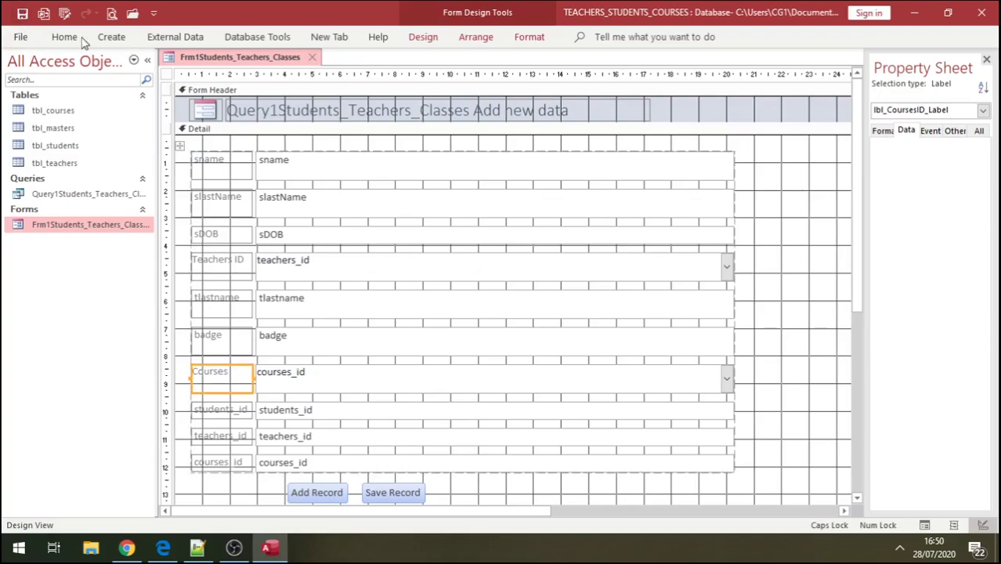
click(64, 39)
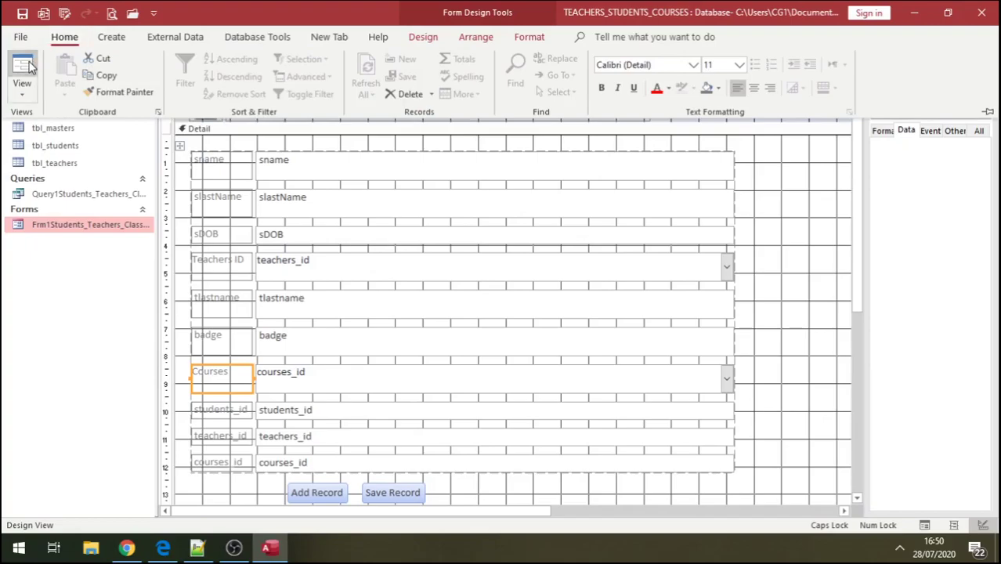
- Switch to Form View and check the Teachers ID (2) and Courses lists on record 1
click(20, 69)
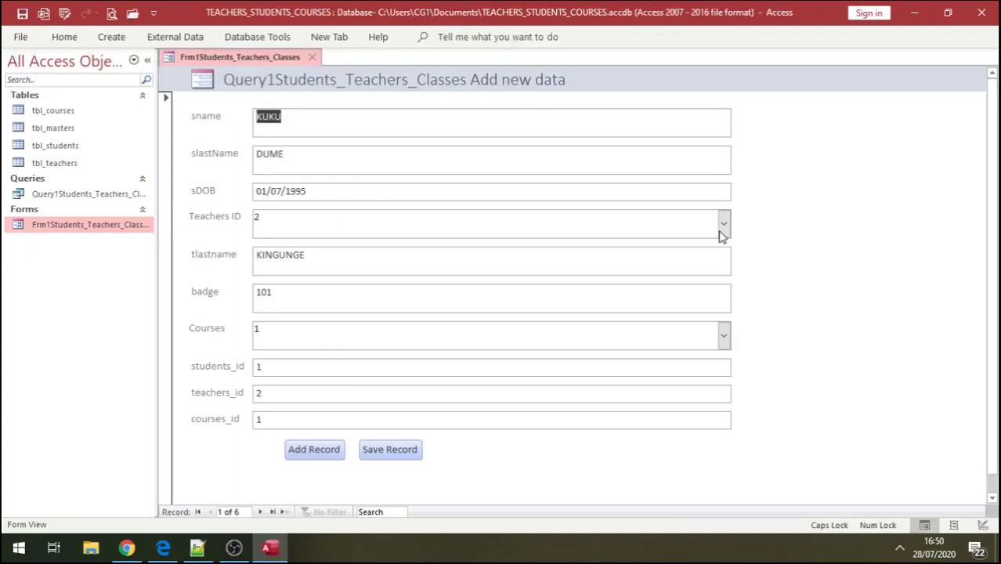
click(723, 224)
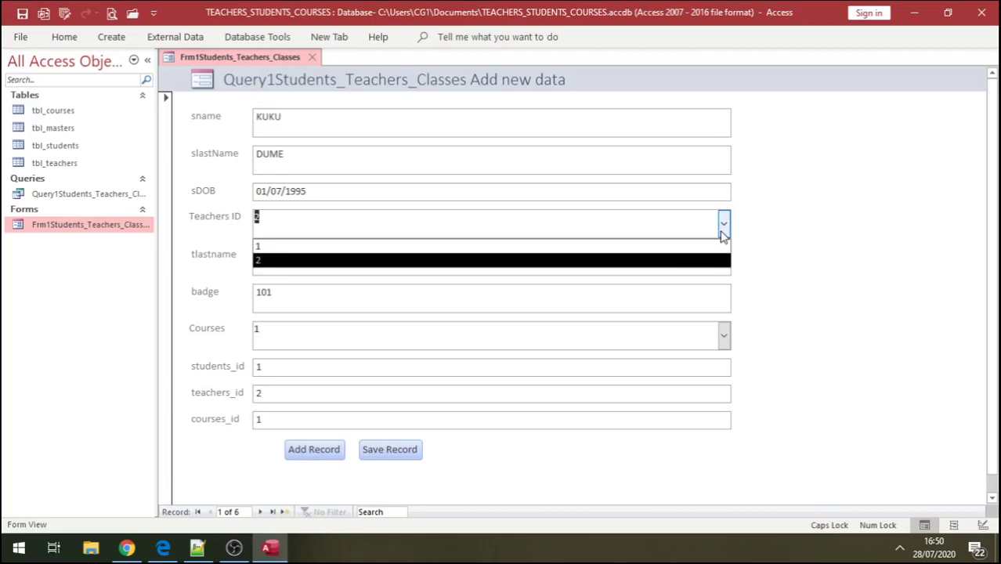
click(722, 225)
click(723, 337)
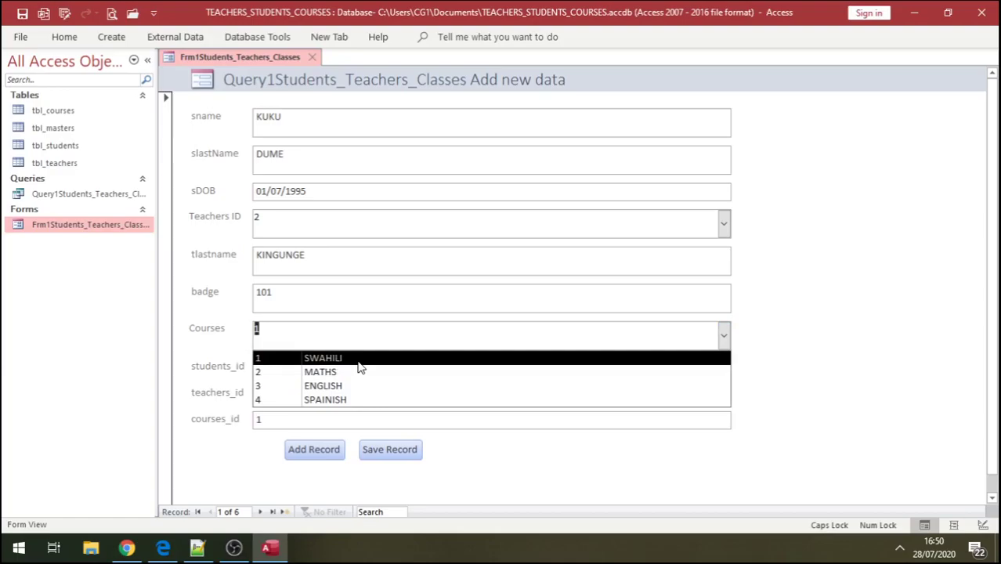
click(779, 315)
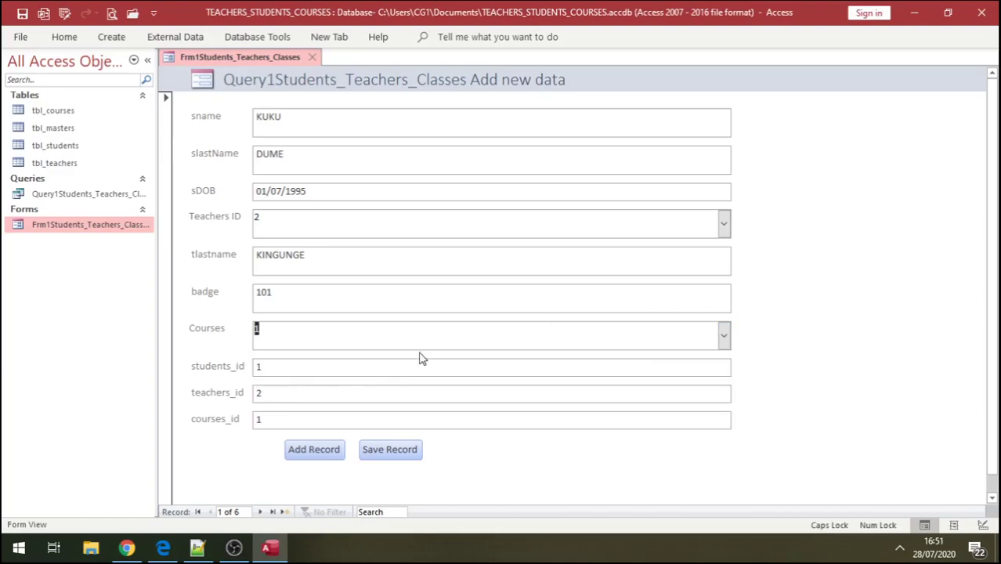
click(321, 451)
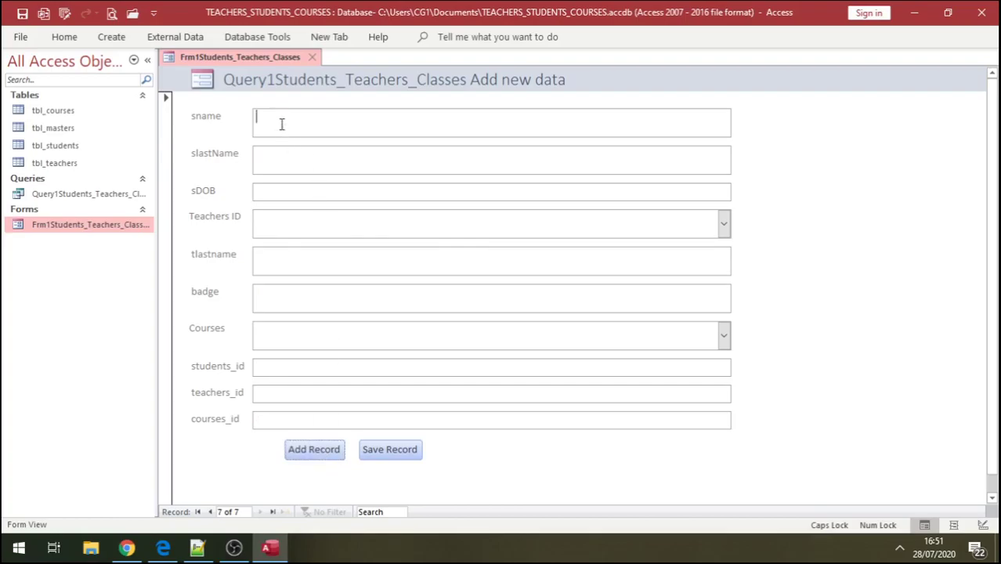
text(M)
text(M)
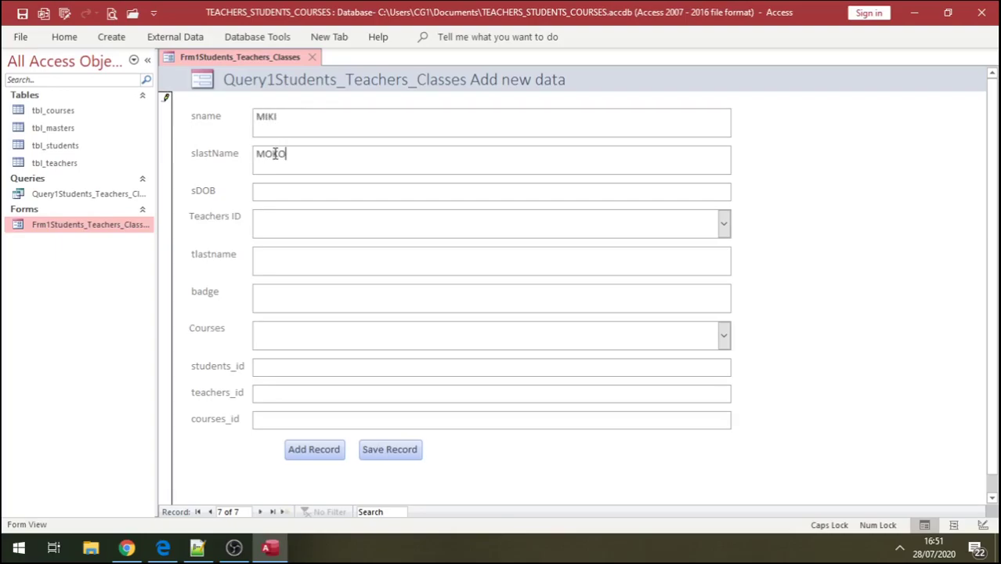
click(275, 191)
click(738, 190)
click(677, 231)
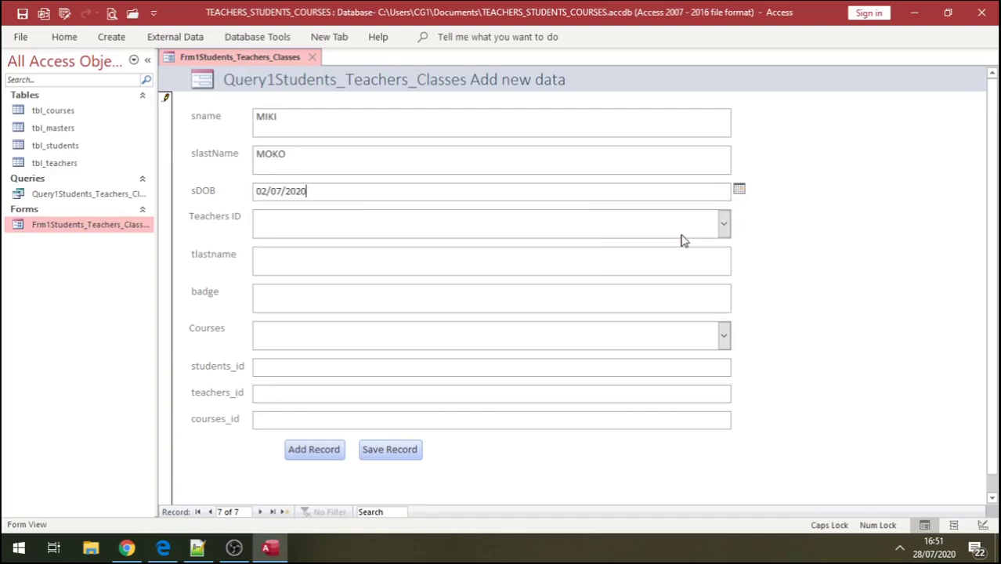
key(BackSpace)
key(BackSpace)
key(BackSpace)
- Assign teacher 1 and course SWAHILI, save the record, and close the form
click(724, 227)
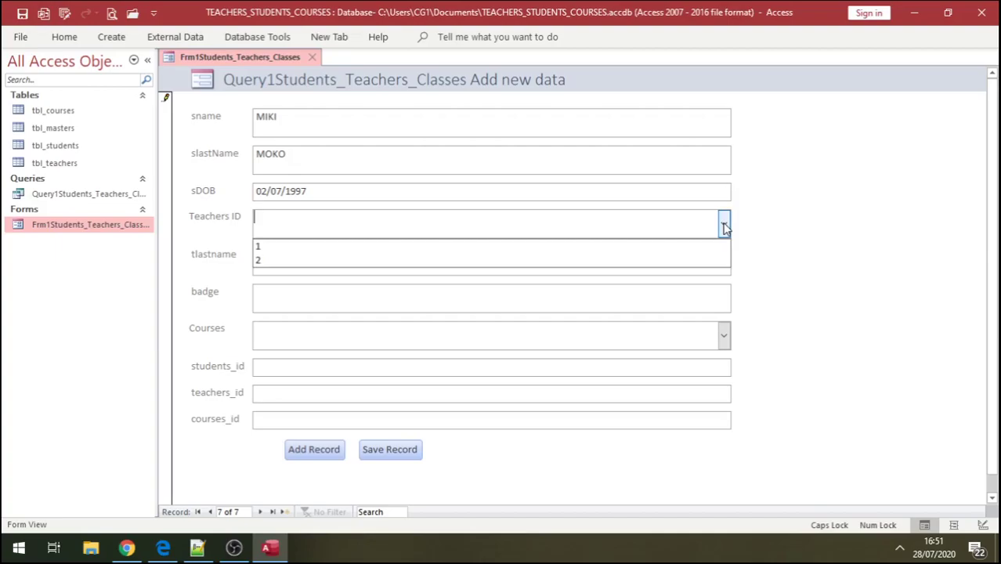
click(363, 249)
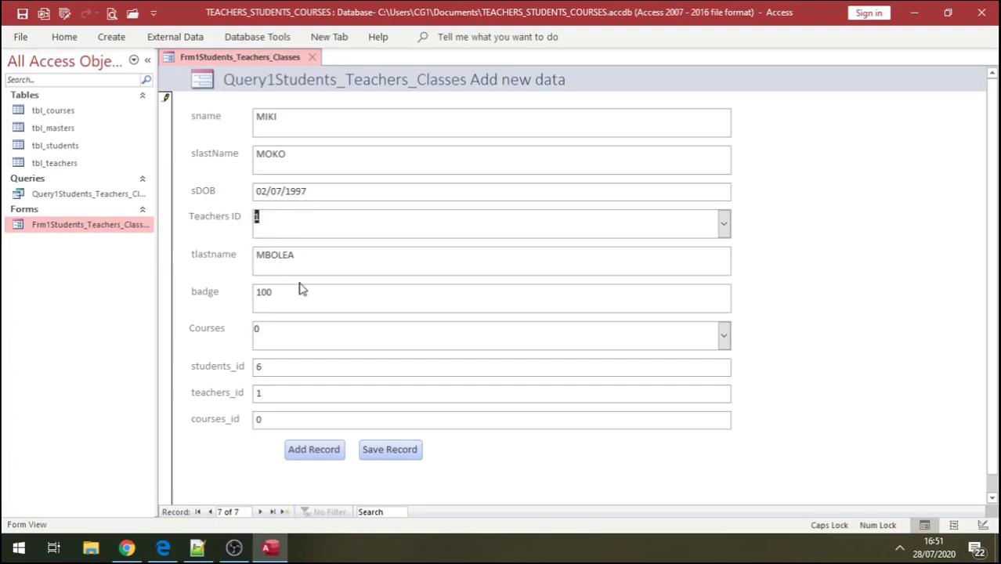
click(723, 336)
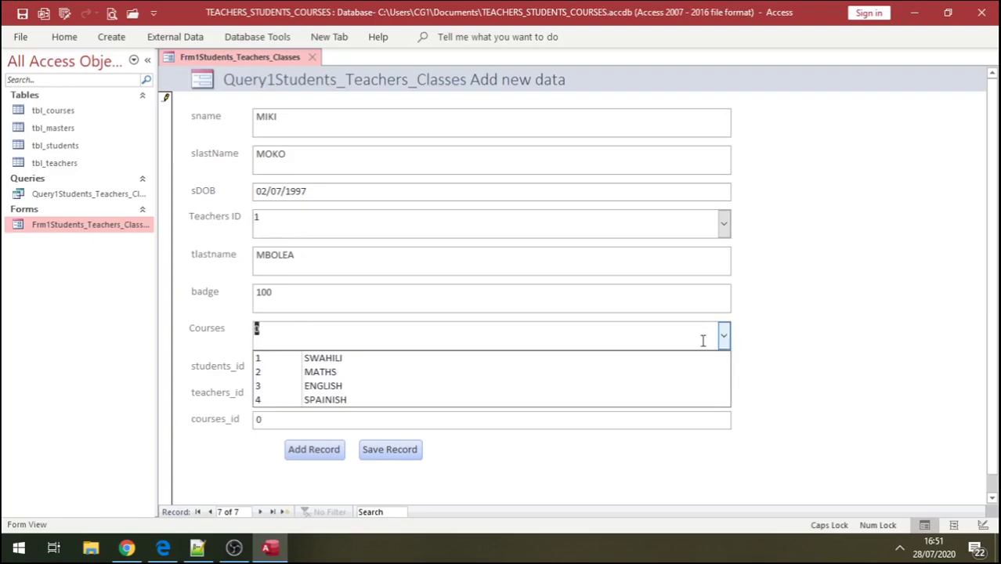
click(419, 364)
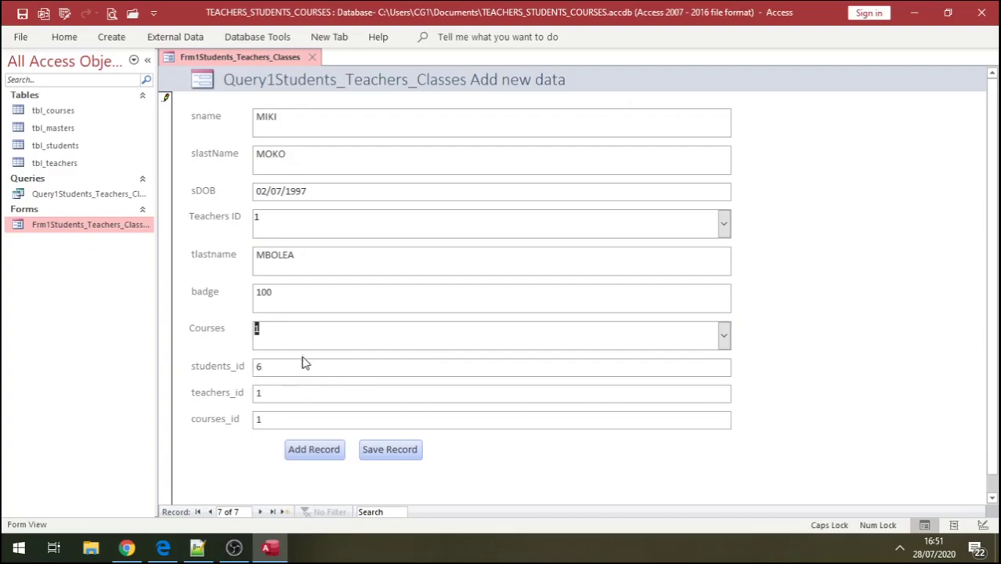
click(377, 451)
click(317, 62)
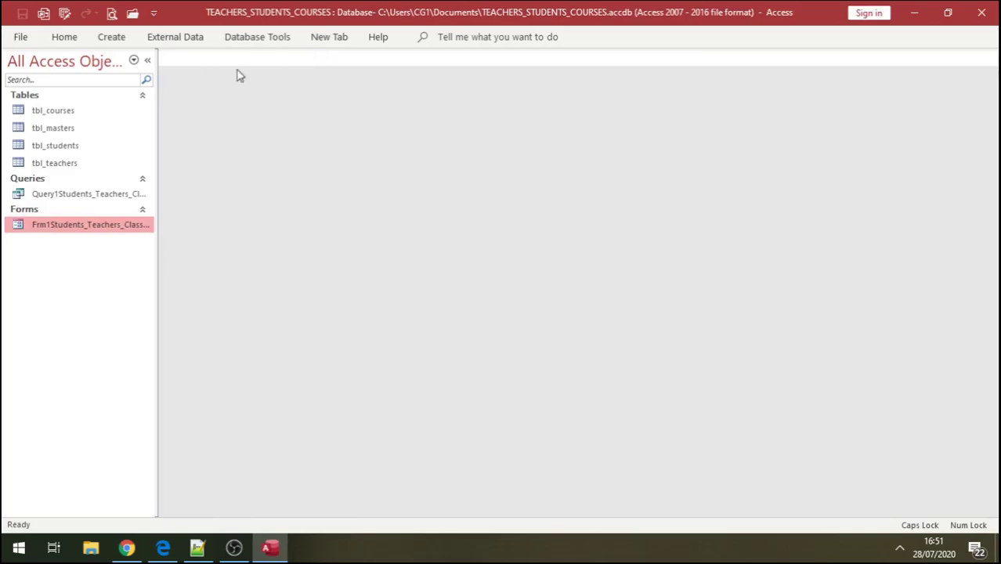
double_click(66, 152)
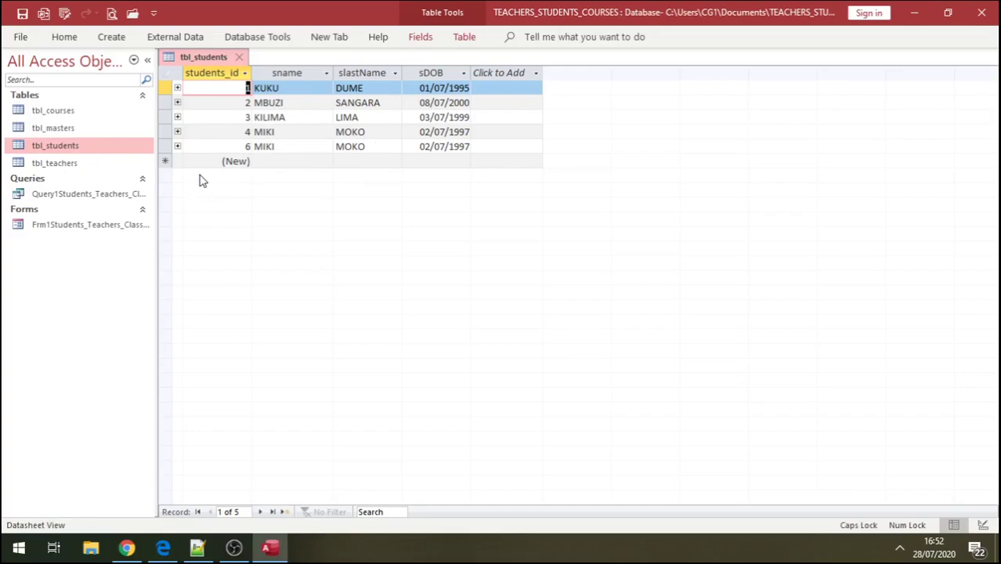
click(177, 118)
click(177, 118)
click(177, 132)
click(177, 132)
click(177, 147)
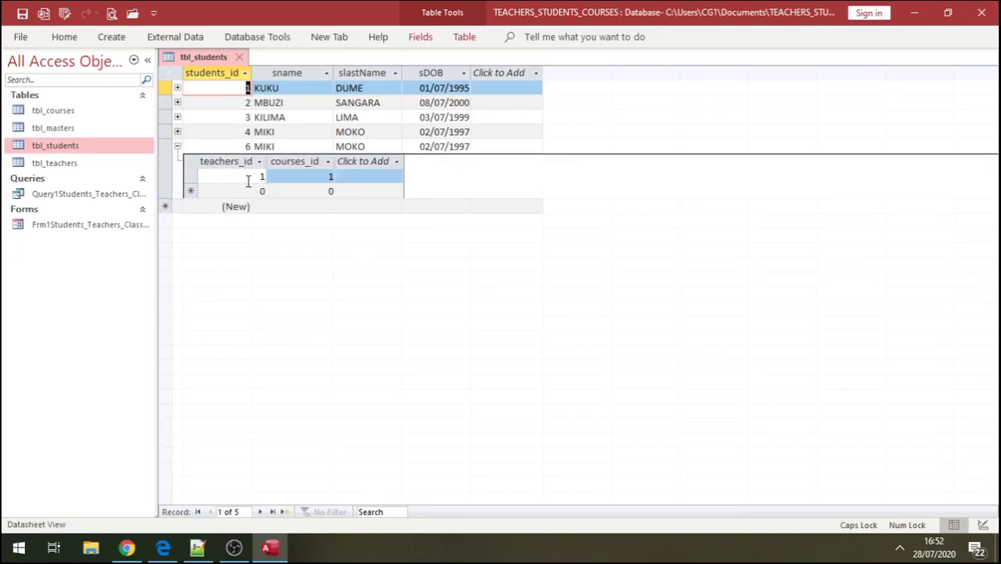
click(178, 147)
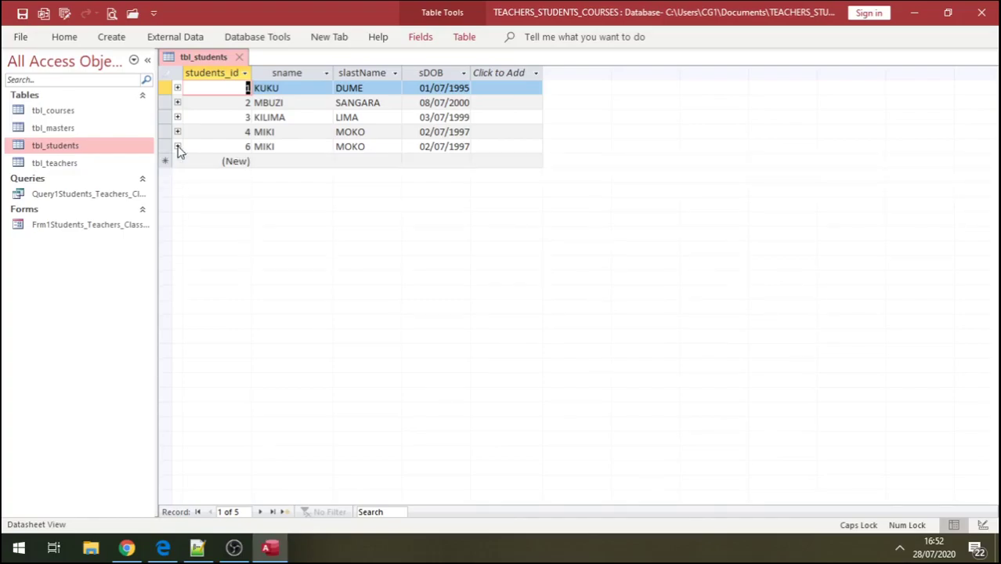
click(239, 58)
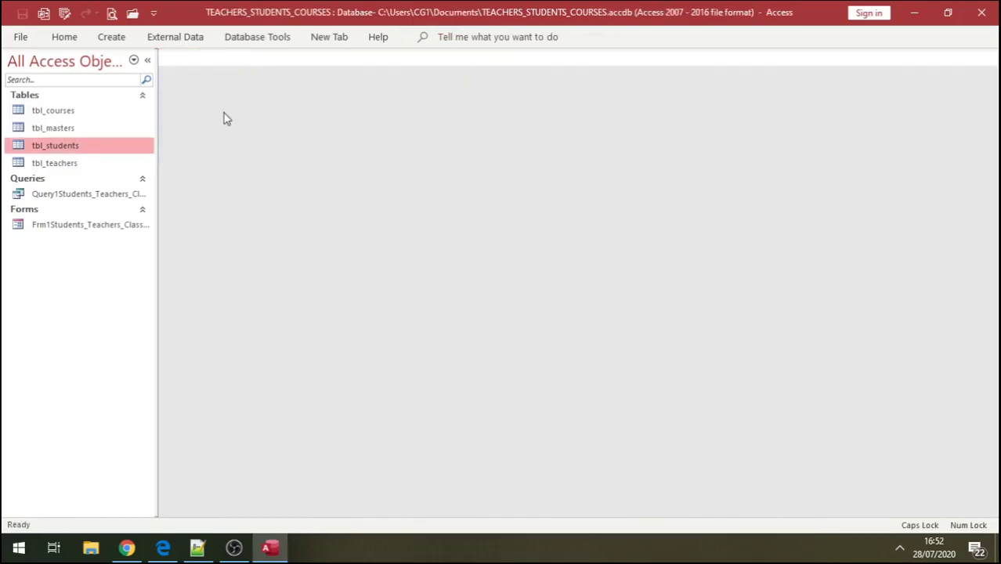
- Open Frm1Students_Teachers_Classes in Form View at record 1 of 7 and bring up its view options
click(57, 229)
double_click(58, 229)
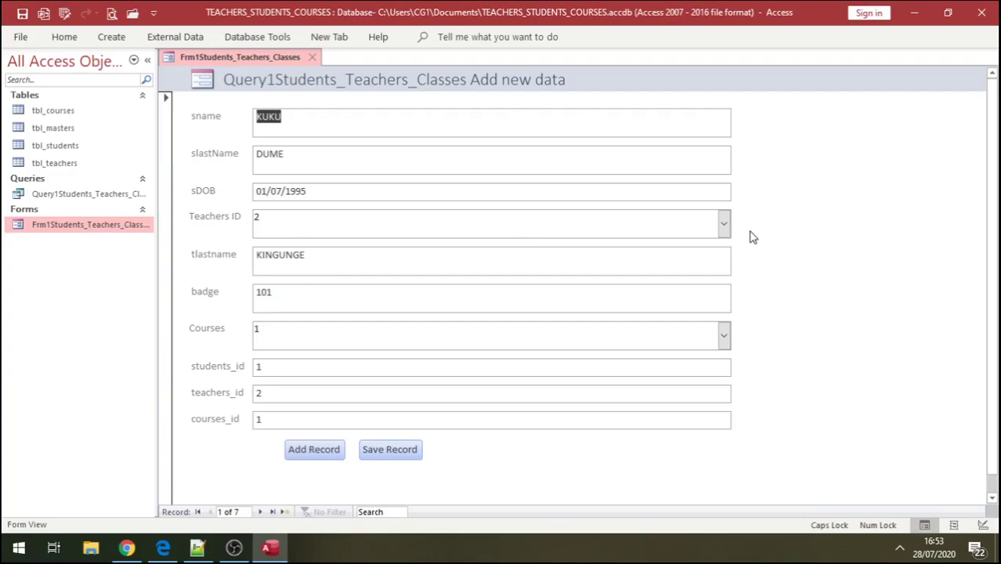
right_click(750, 237)
click(791, 284)
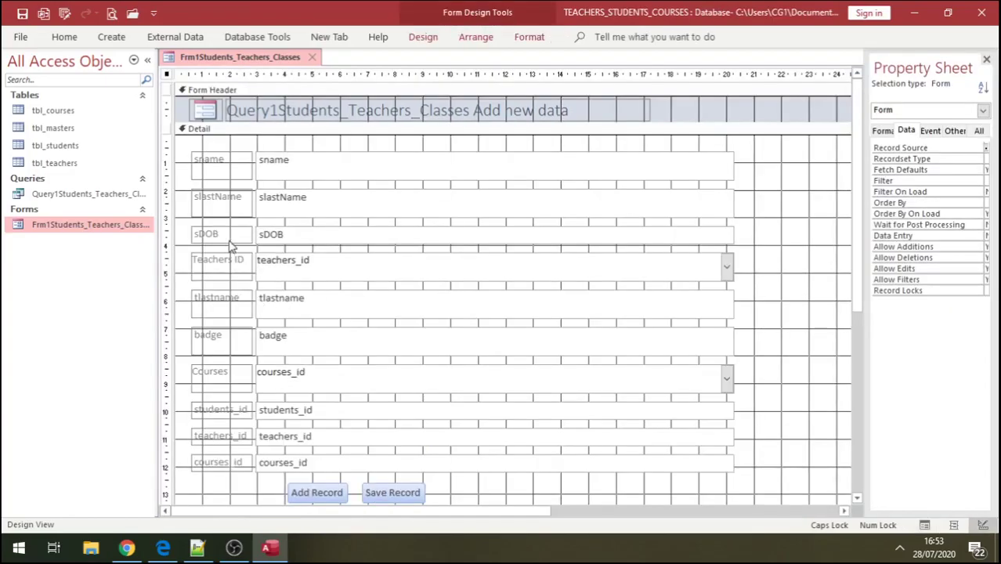
click(201, 302)
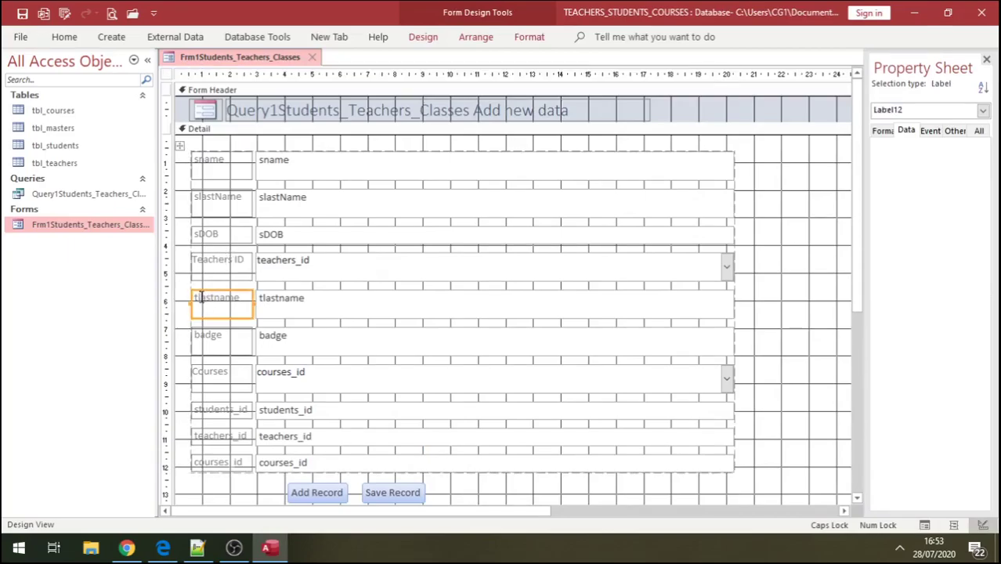
click(201, 297)
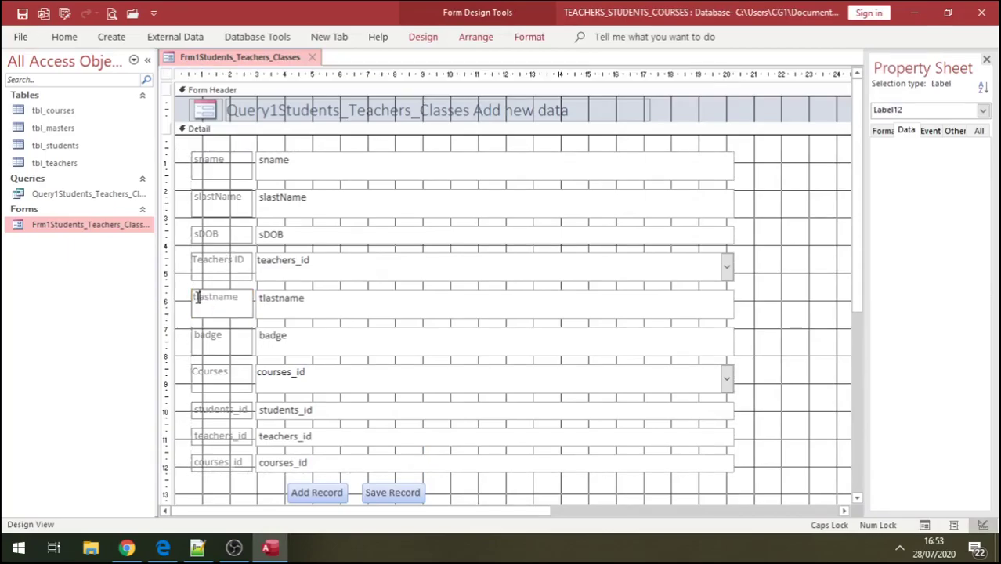
click(65, 37)
click(27, 69)
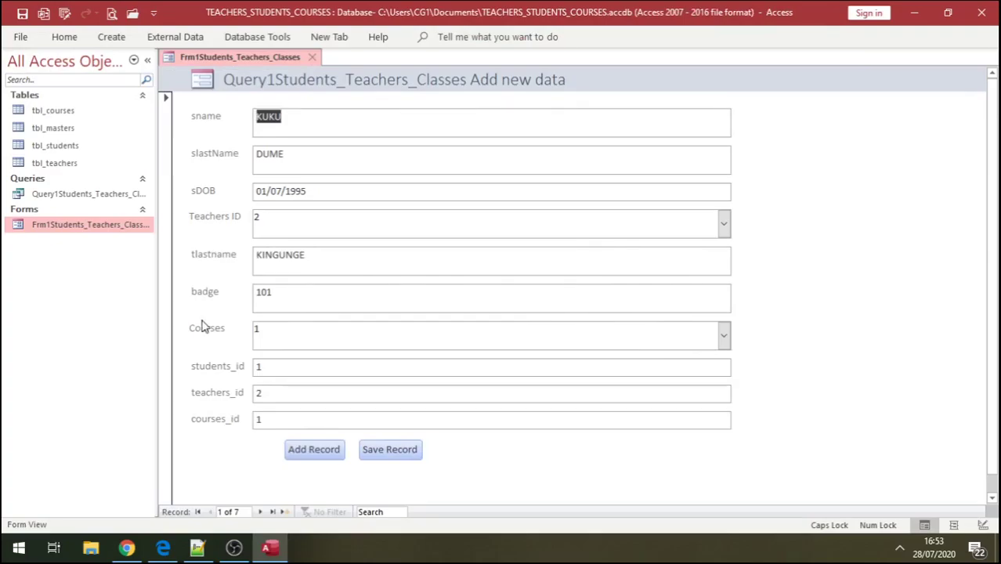
- Check the Courses list, then jump to the last record, 7 of 7
click(724, 343)
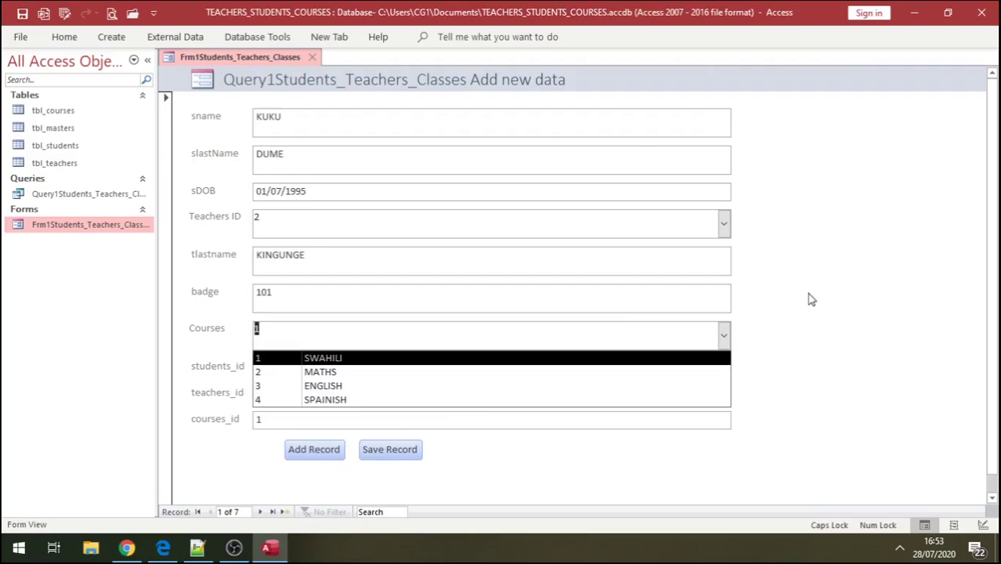
click(783, 259)
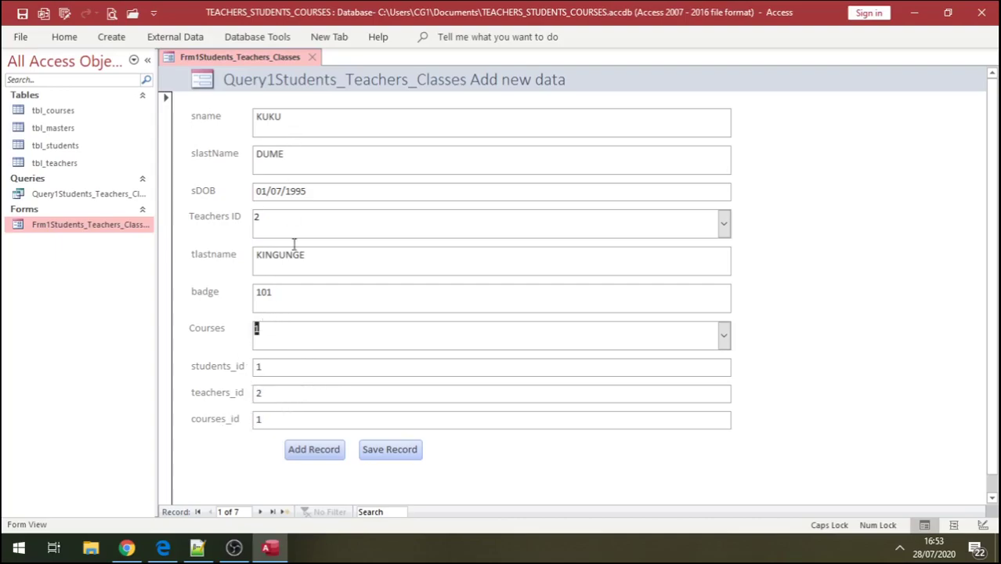
click(273, 512)
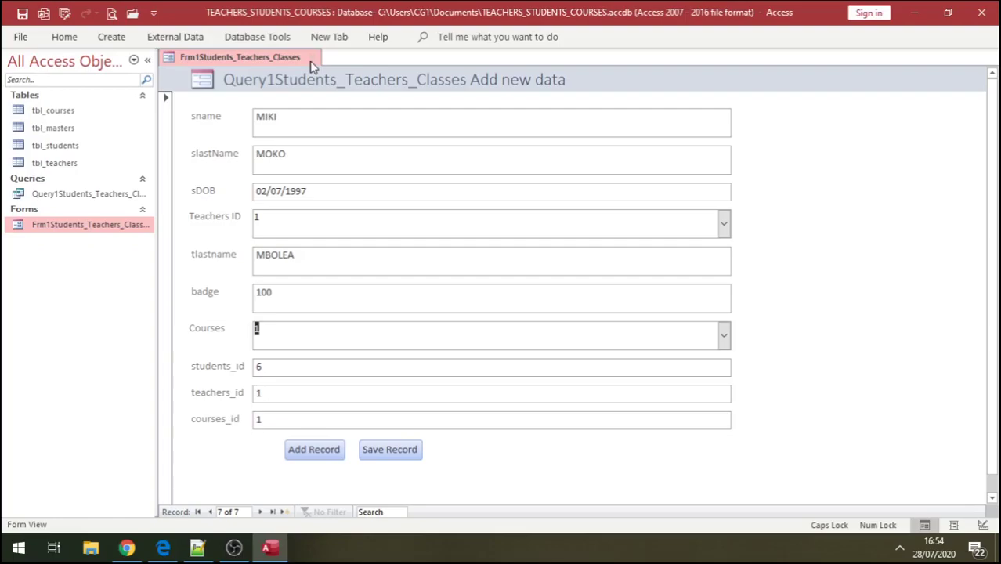
- Save and close the form, then open tbl_teachers in Datasheet View
click(312, 57)
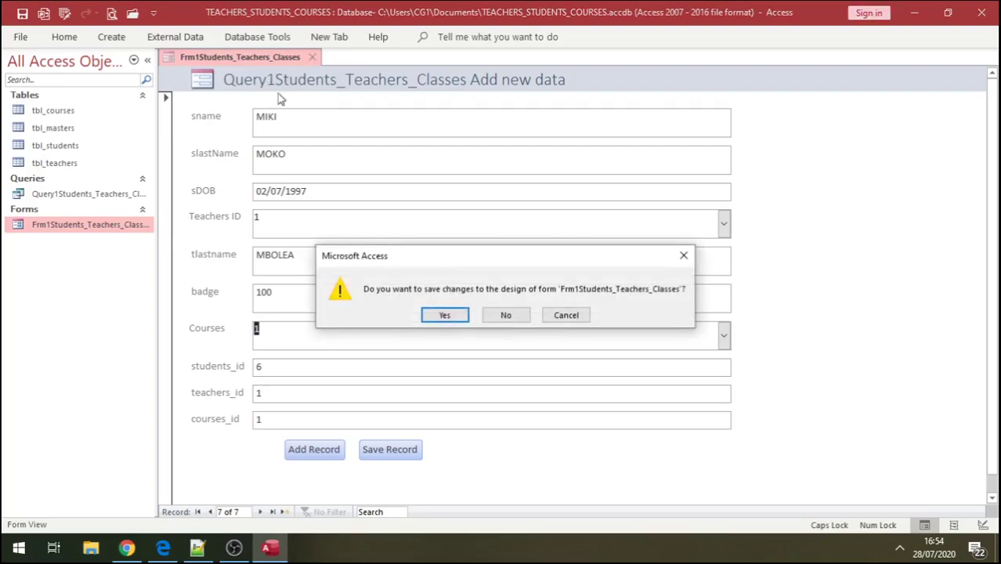
click(445, 316)
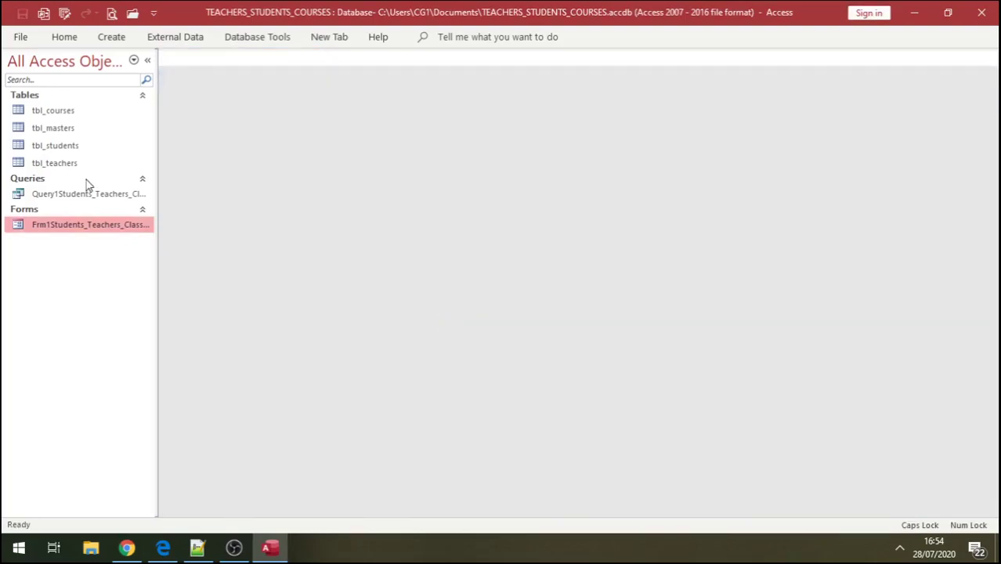
click(60, 170)
double_click(61, 170)
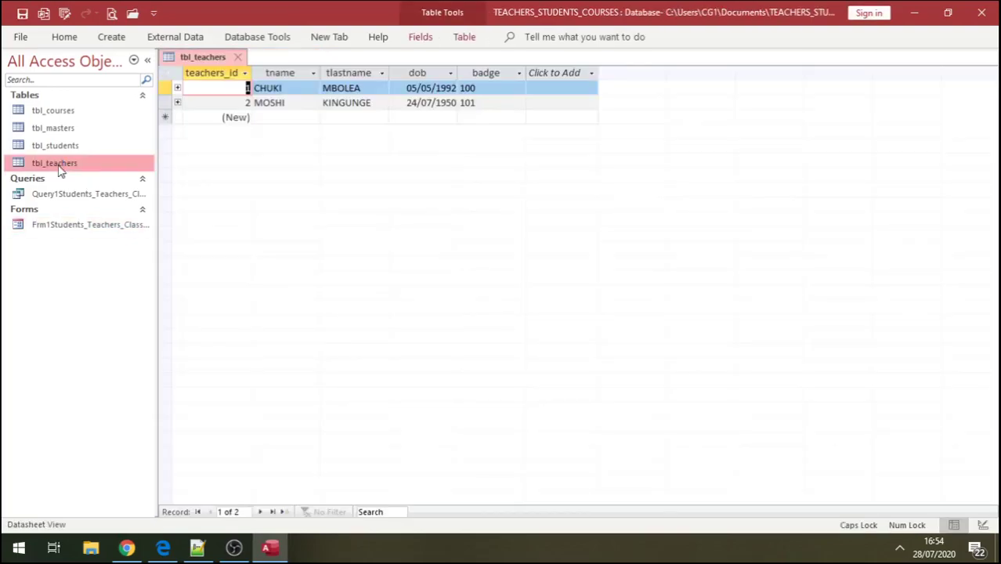
- Expand the first teacher's subdatasheet to inspect students_id 2 and 6 rows, then collapse it
click(177, 89)
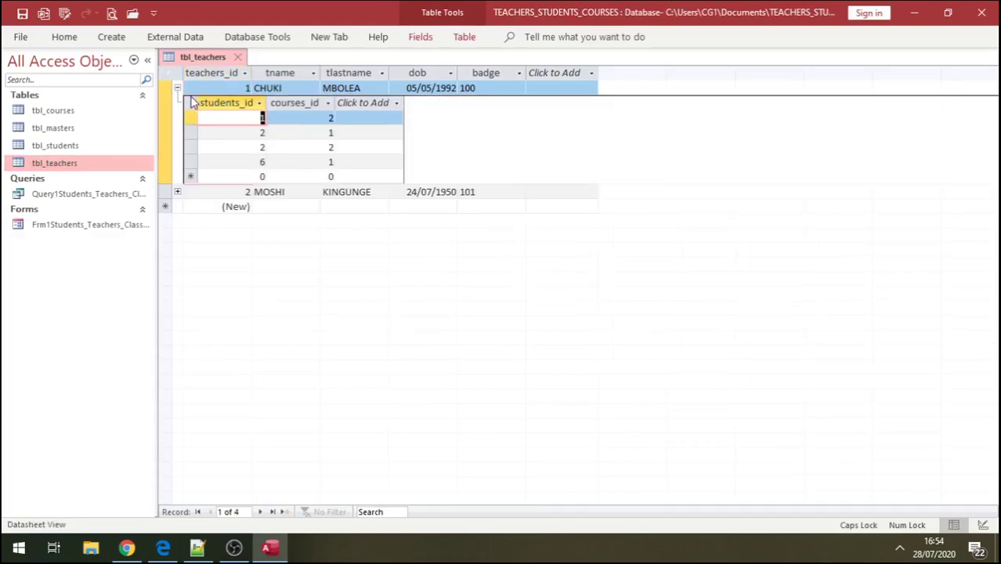
click(178, 90)
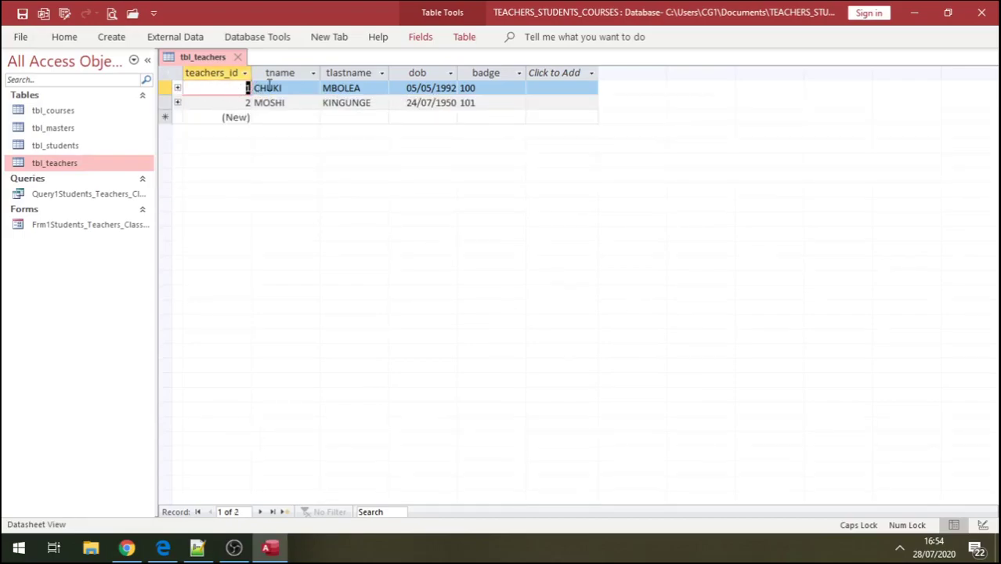
click(178, 89)
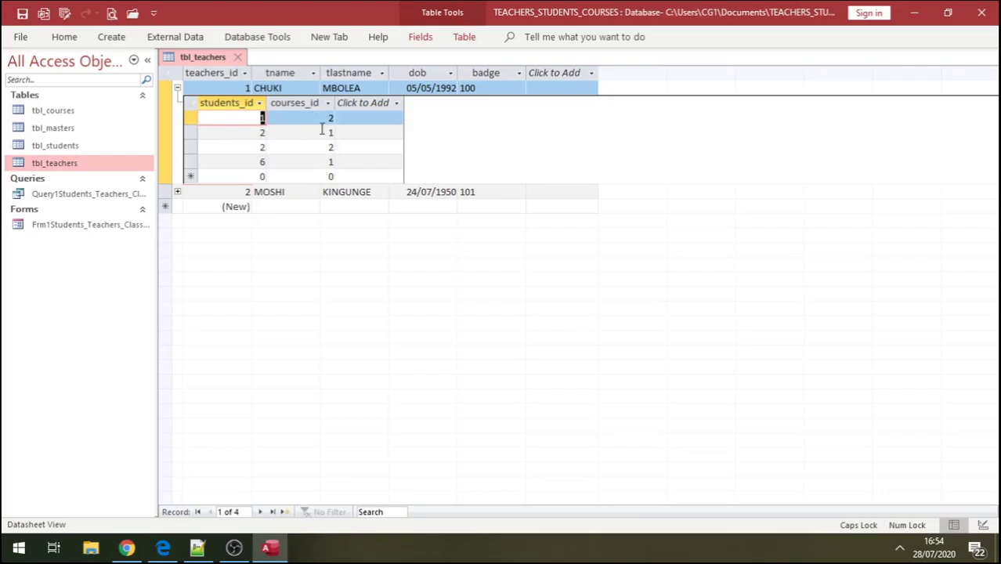
click(326, 136)
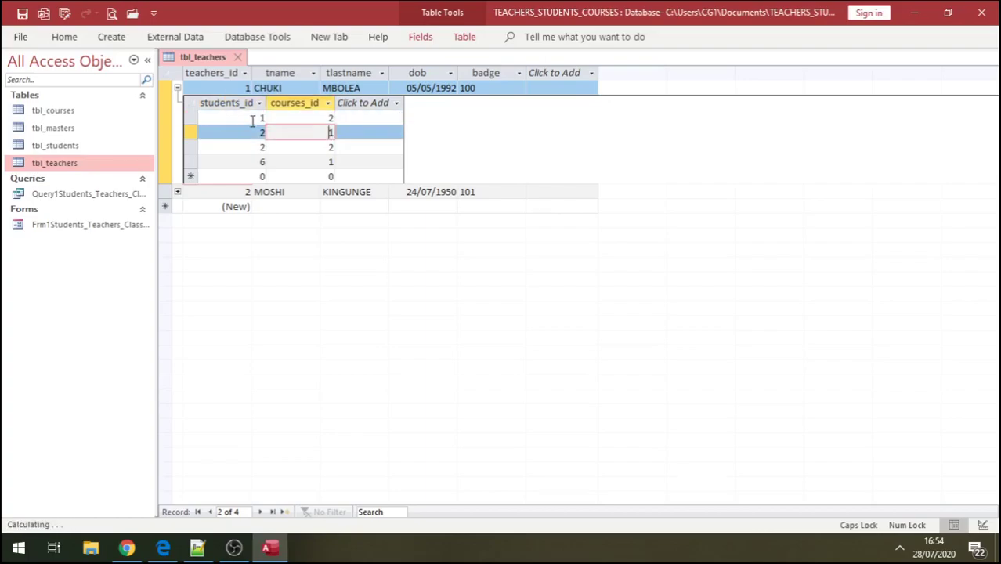
click(252, 118)
click(262, 132)
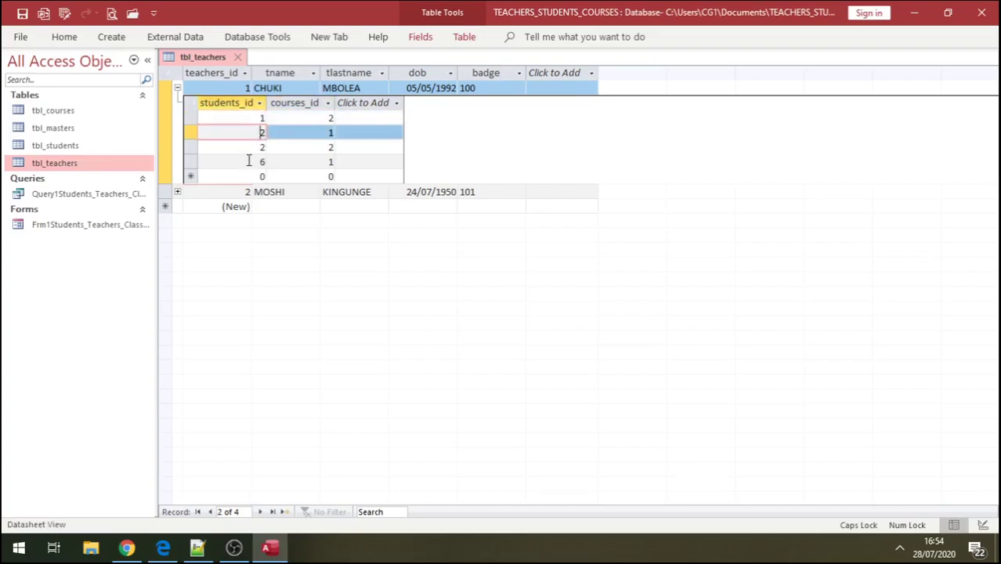
click(250, 160)
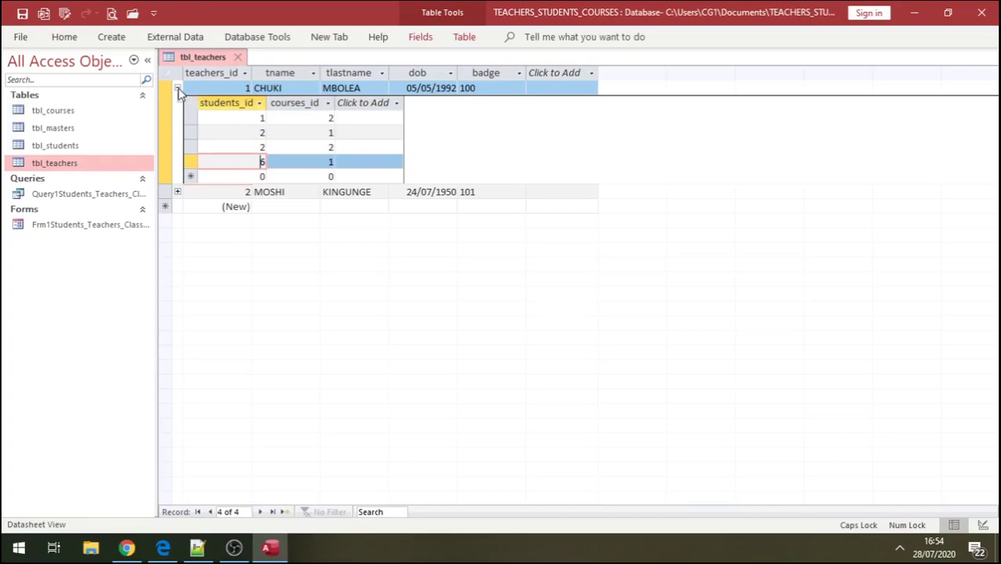
click(178, 88)
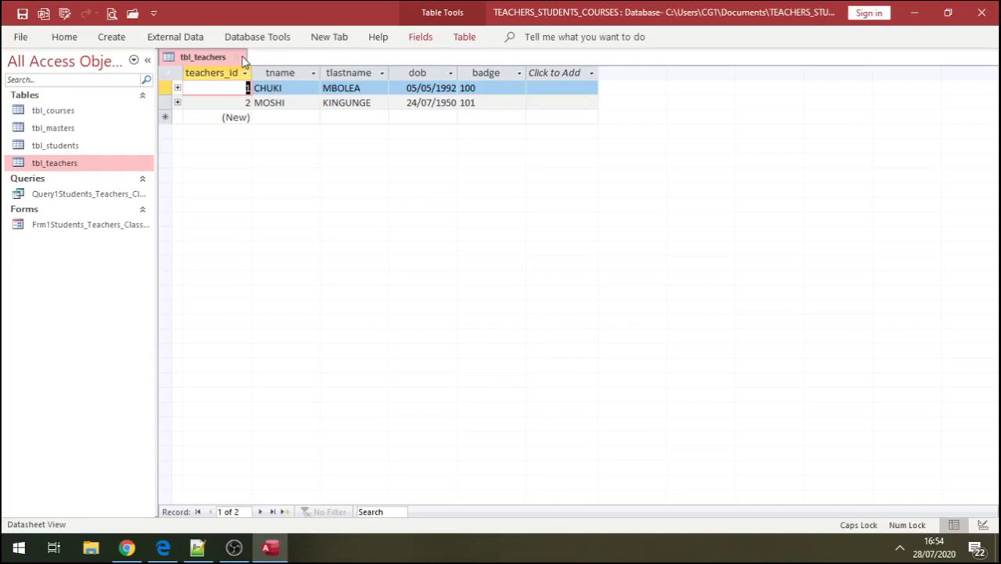
click(94, 196)
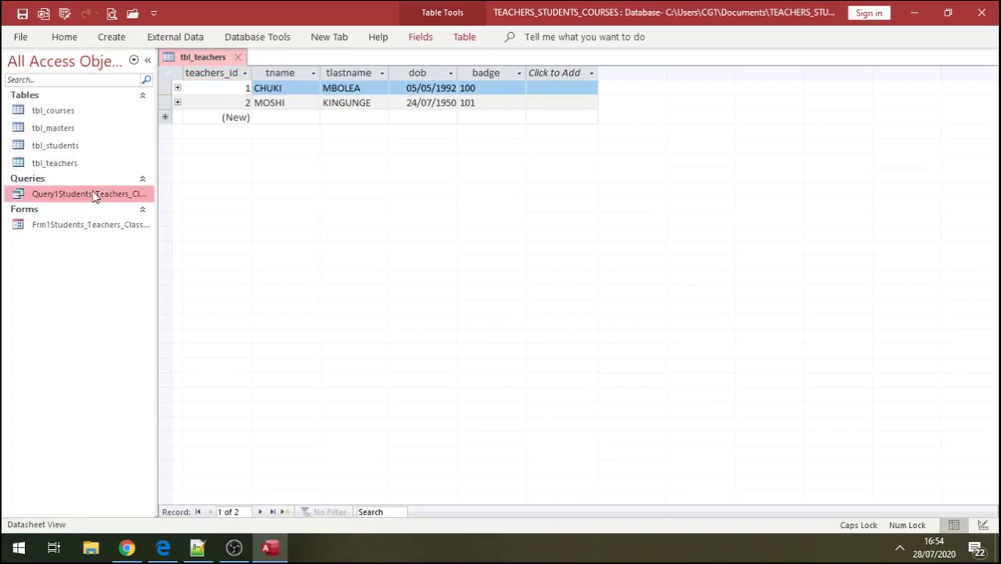
- Open Query1Students_Teachers_Classes and check the SWAHILI course in the first row
double_click(94, 194)
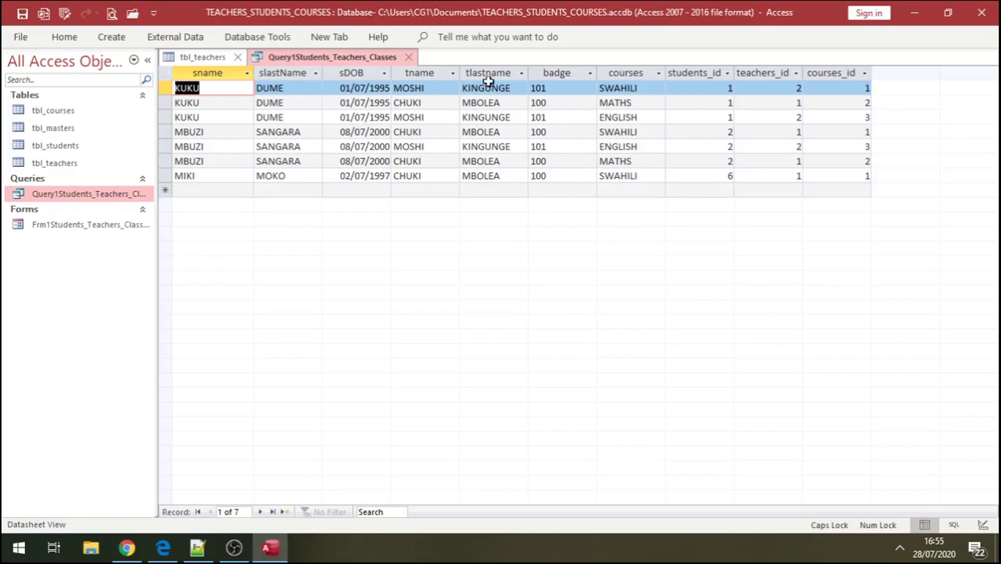
click(622, 88)
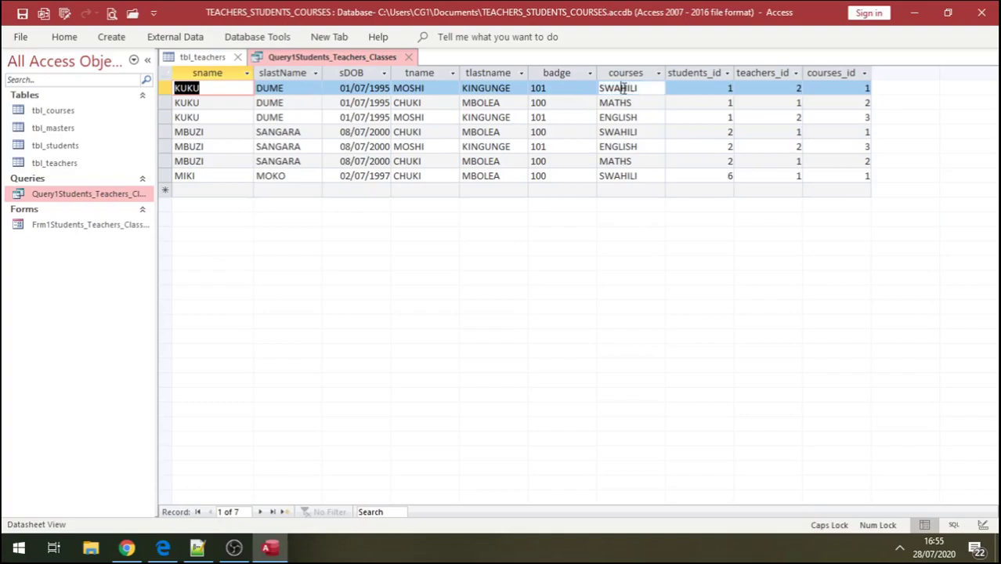
click(622, 88)
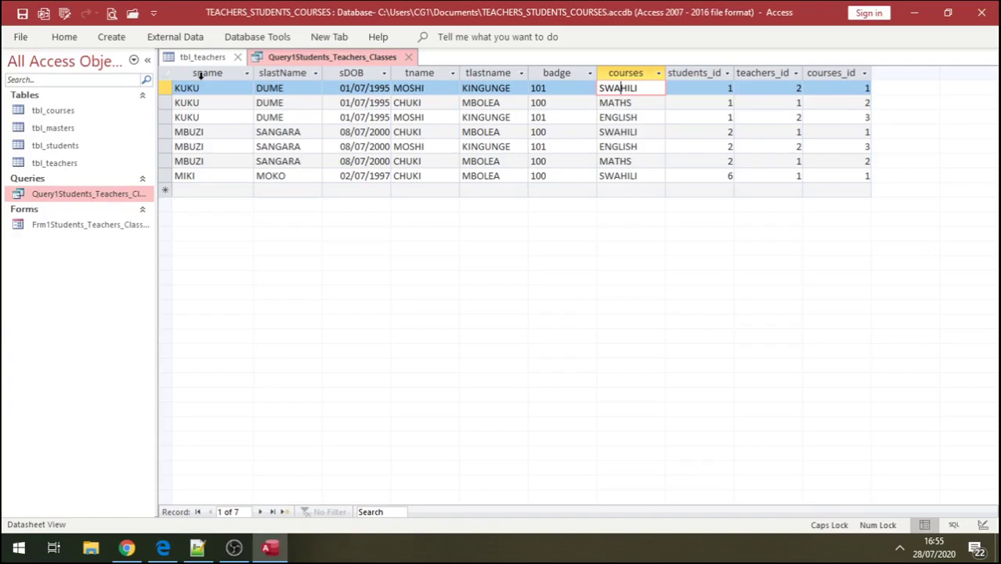
- Review the slastName, tname, badge and courses columns, then close the query and tbl_teachers
click(283, 72)
click(417, 73)
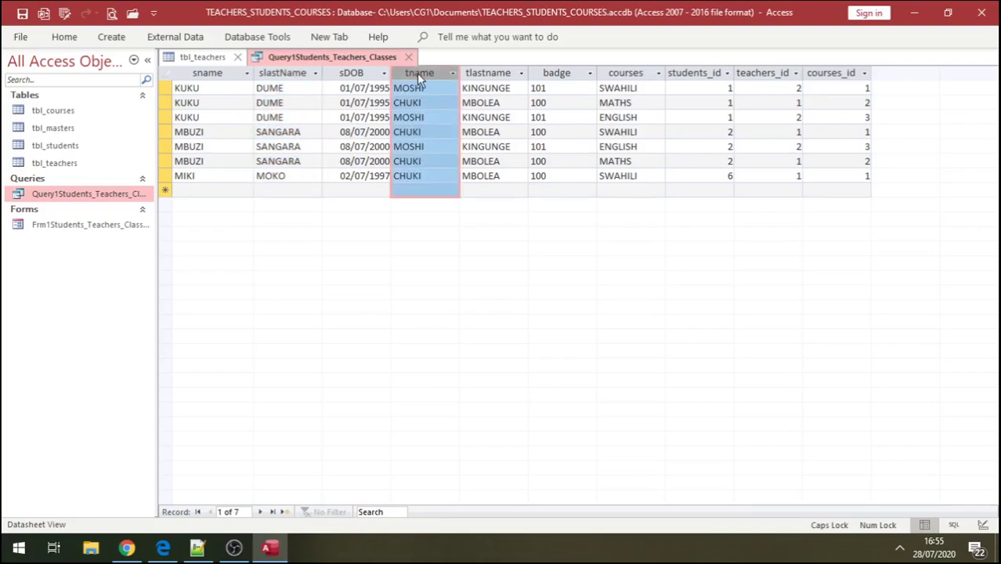
click(559, 74)
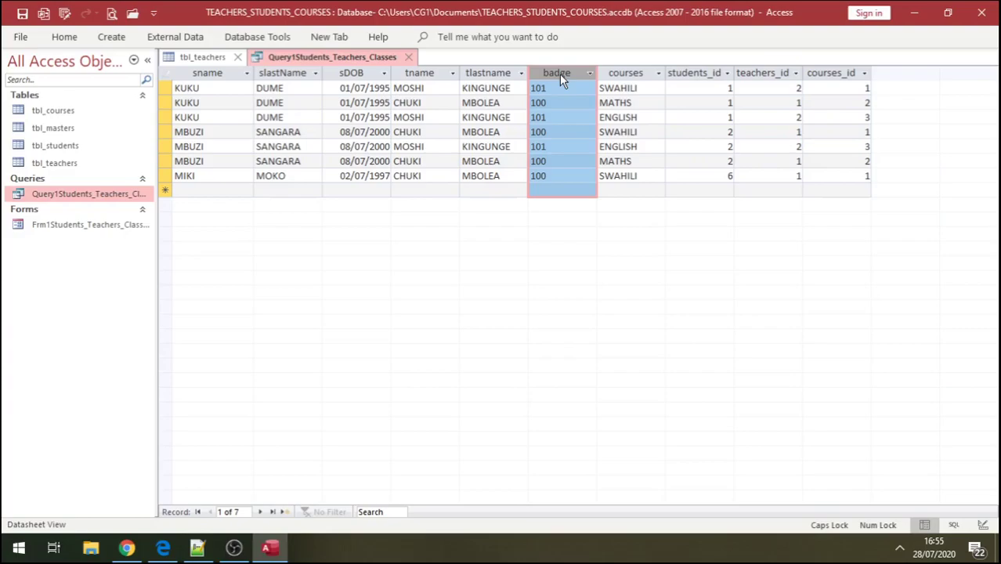
click(626, 73)
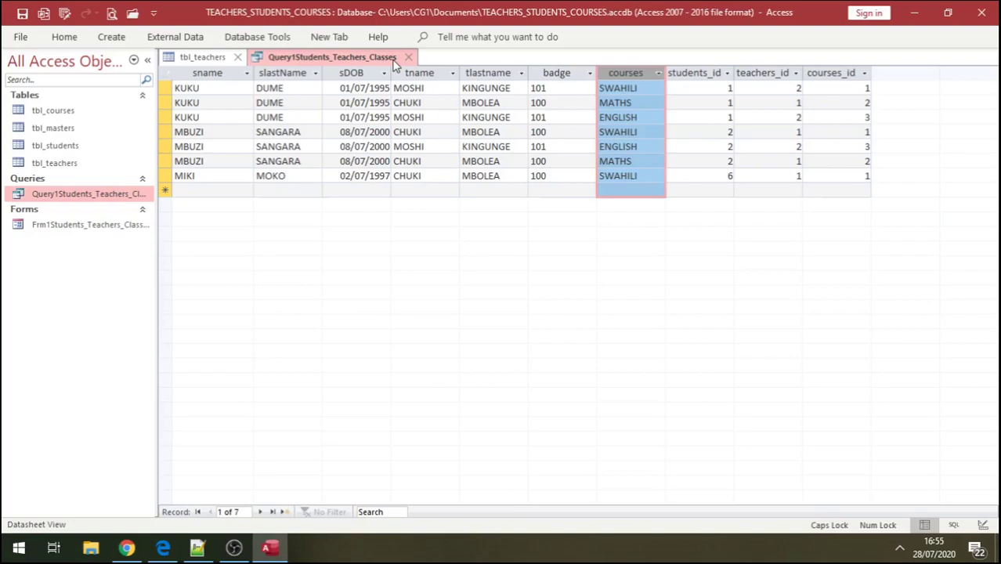
click(408, 57)
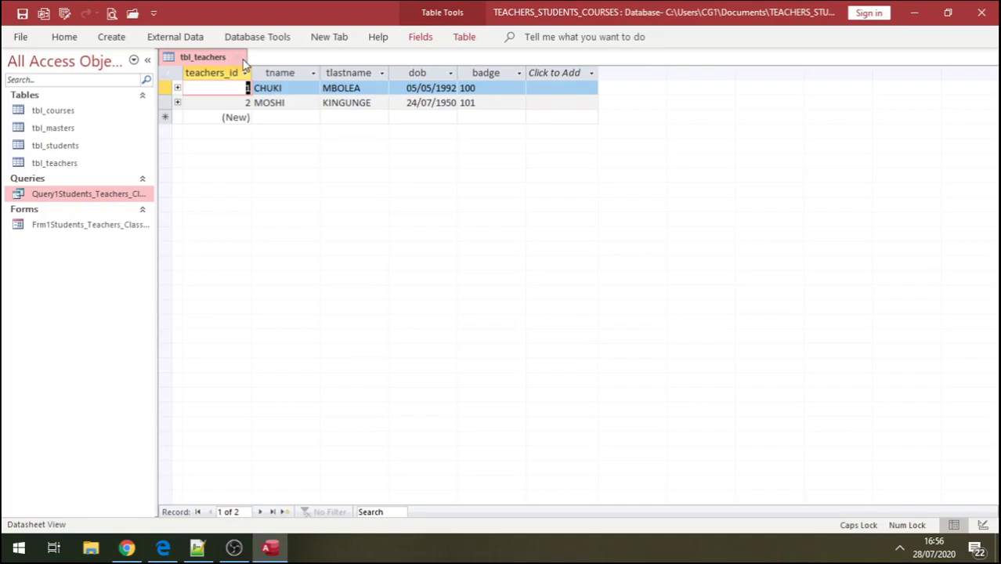
click(243, 61)
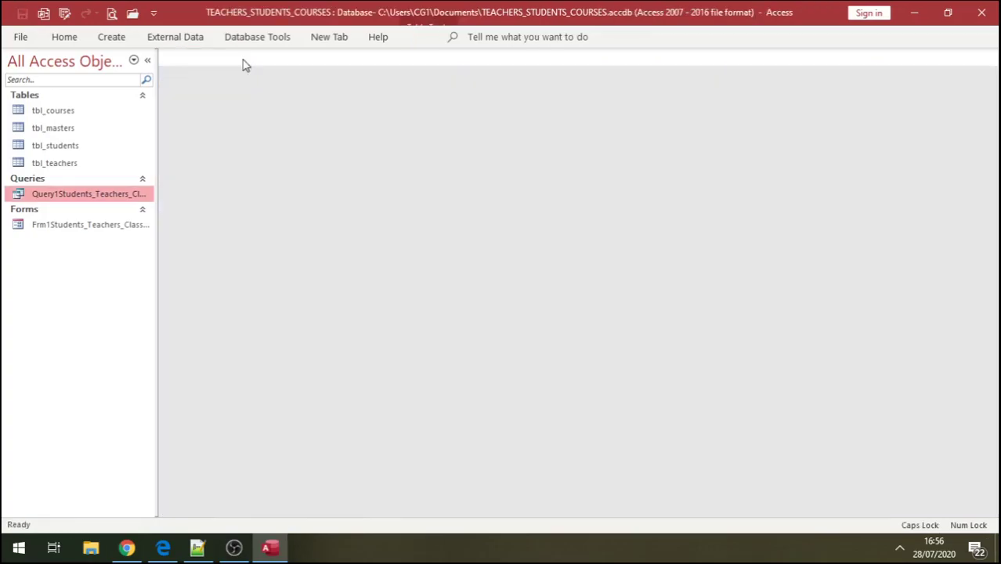